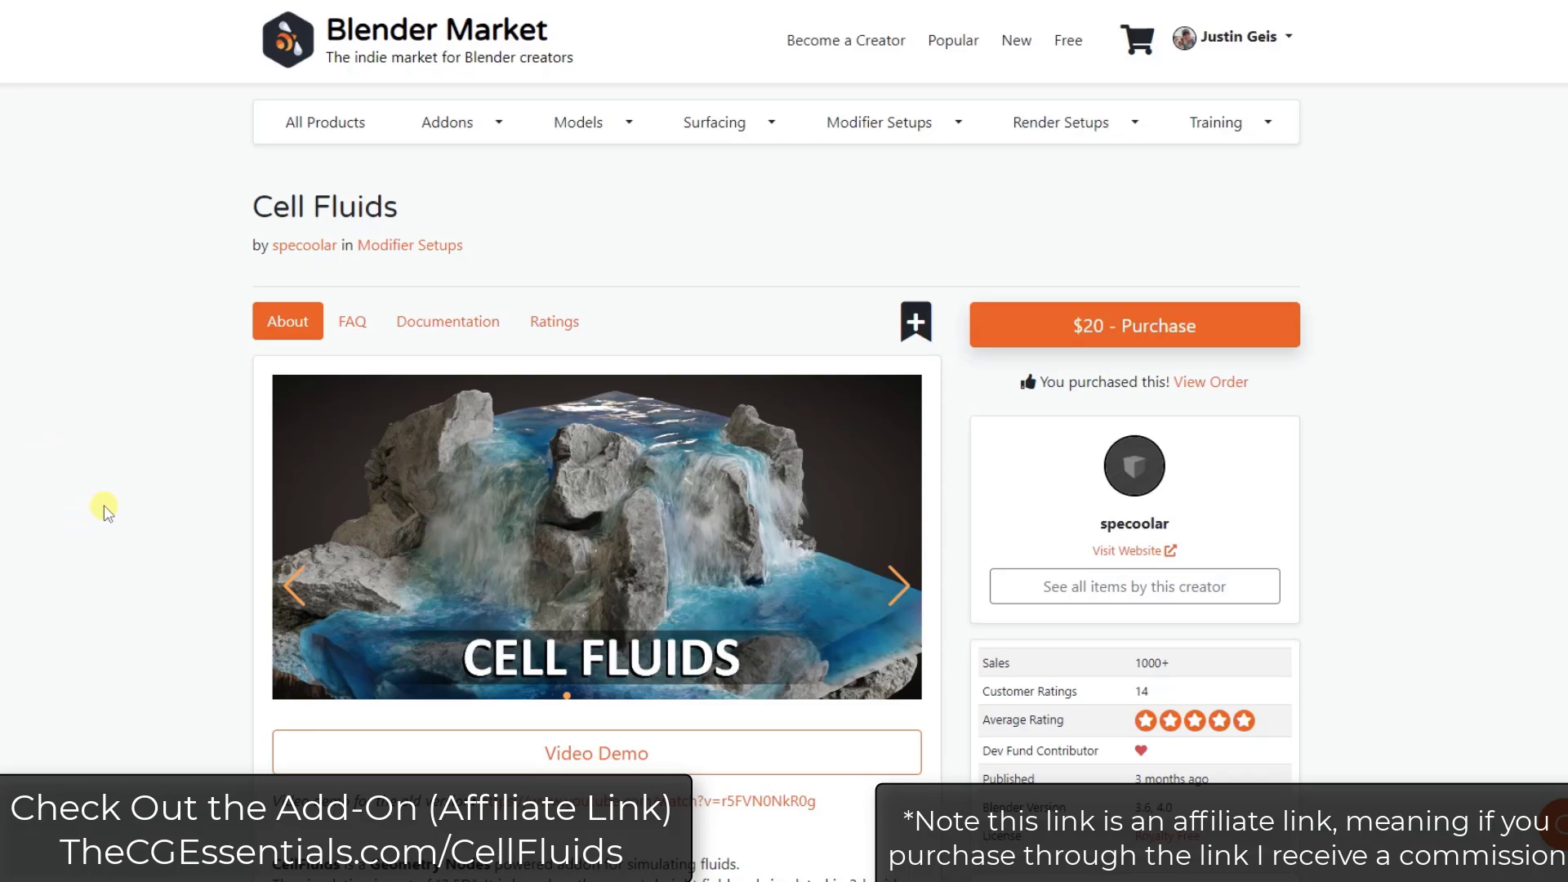
- Read through the Cell Fluids product page, covering its description, features, limitations and the Update 1.5 notes
scroll(104, 511, "down", 1)
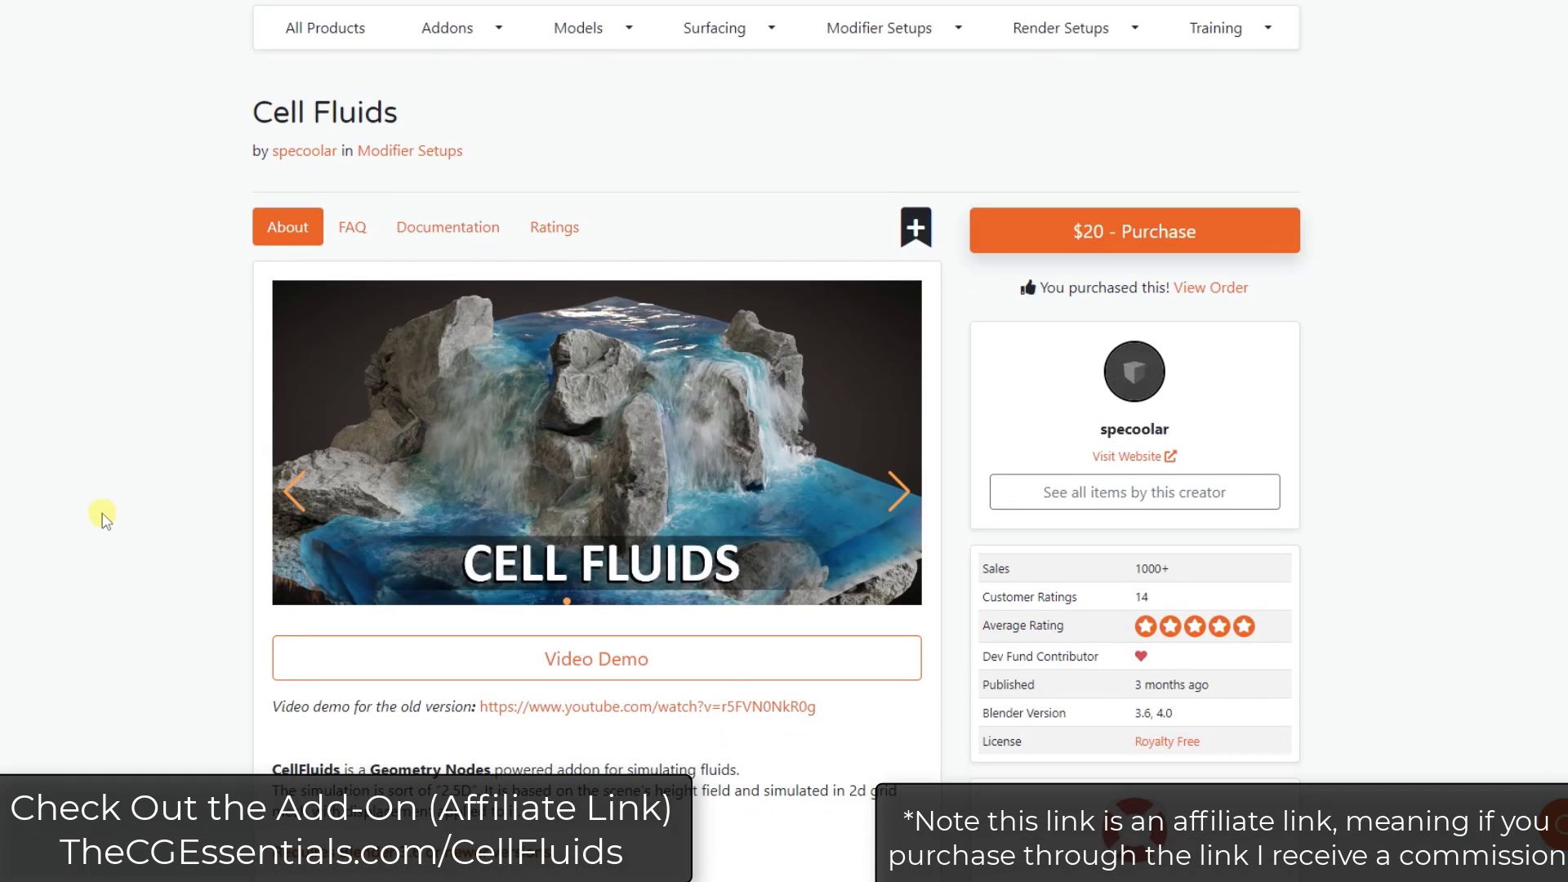
scroll(105, 510, "down", 2)
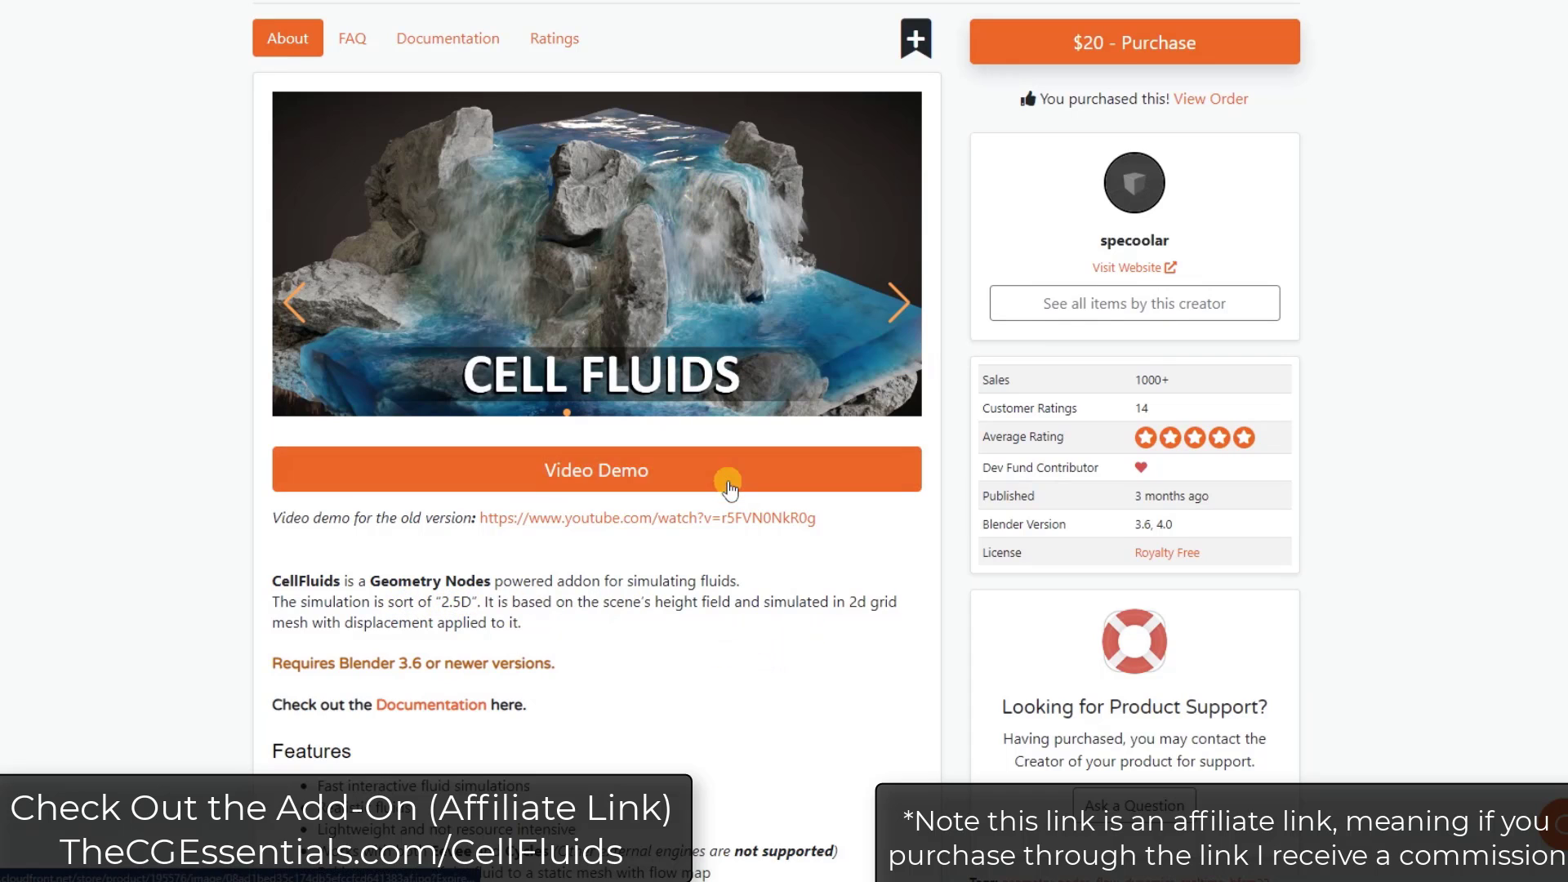
scroll(739, 702, "down", 10)
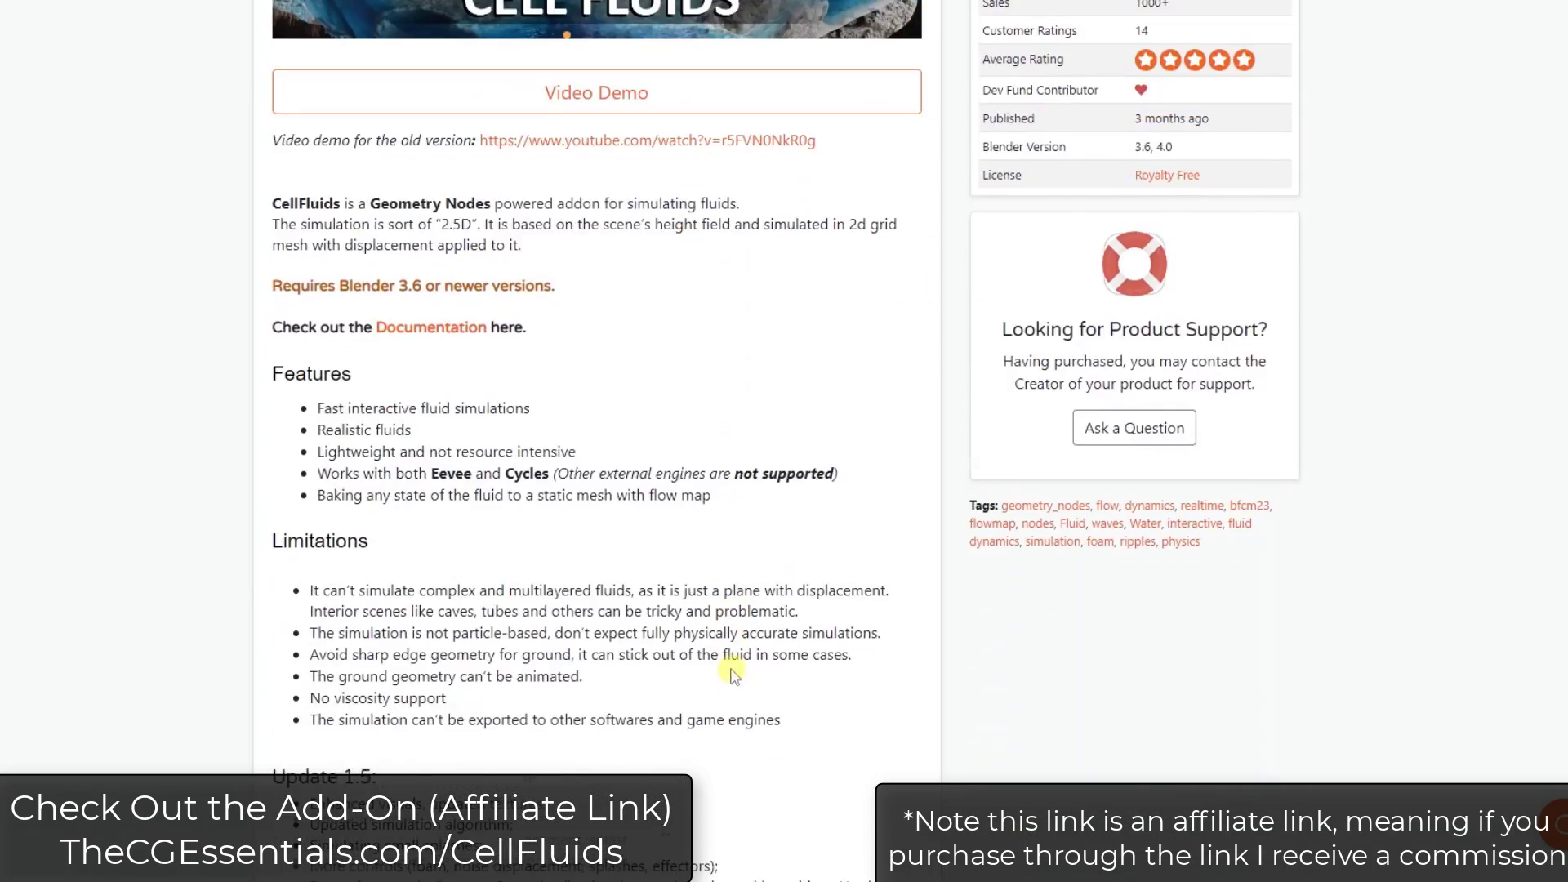
scroll(719, 323, "down", 2)
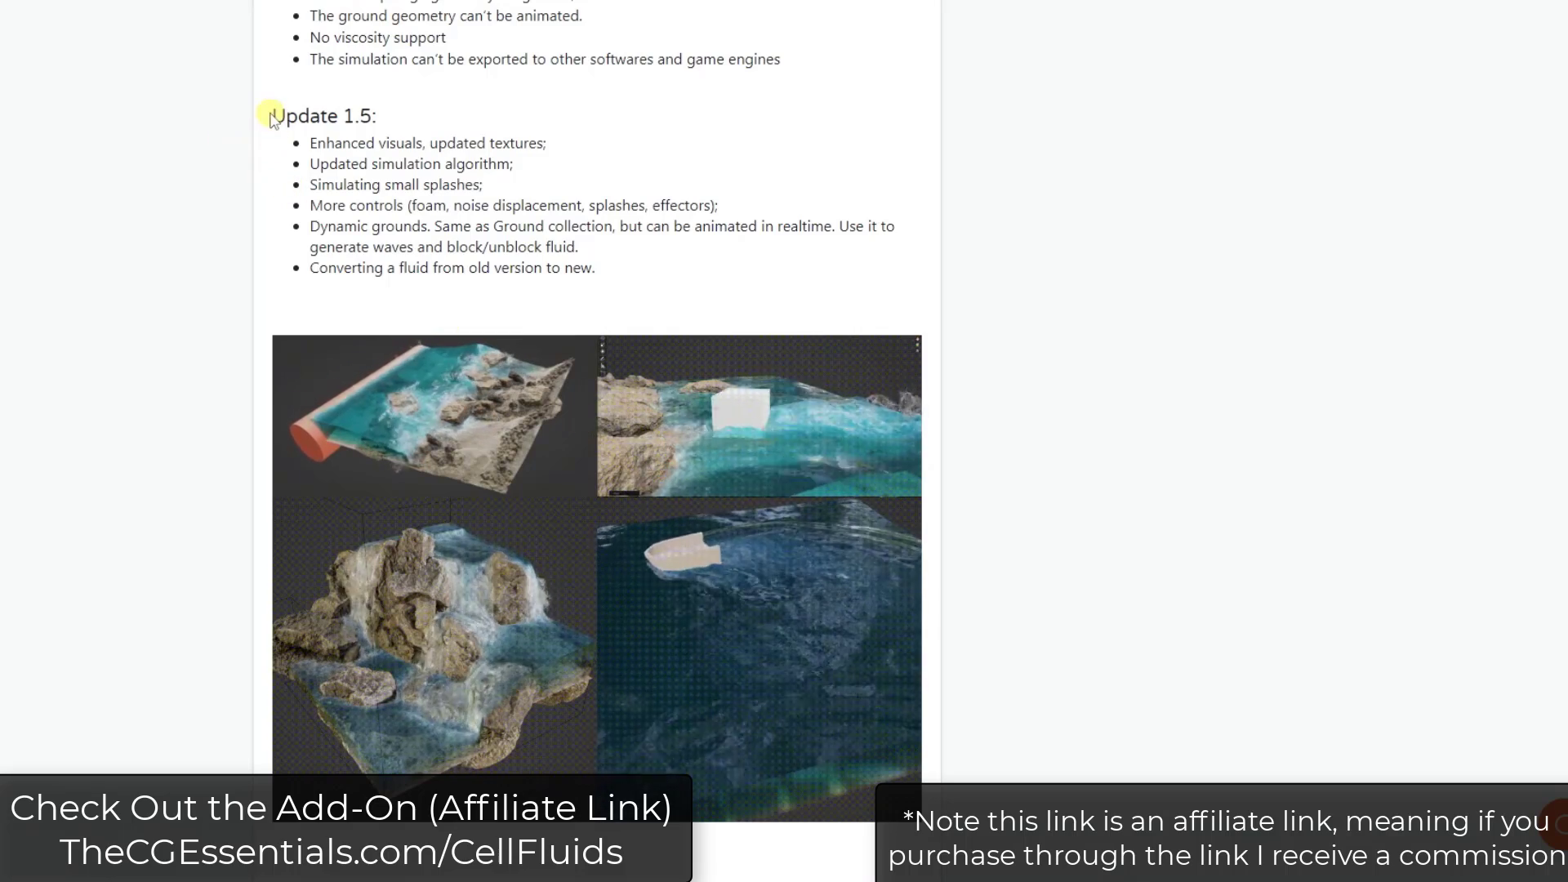
left_click_drag(273, 115, 631, 278)
left_click(629, 274)
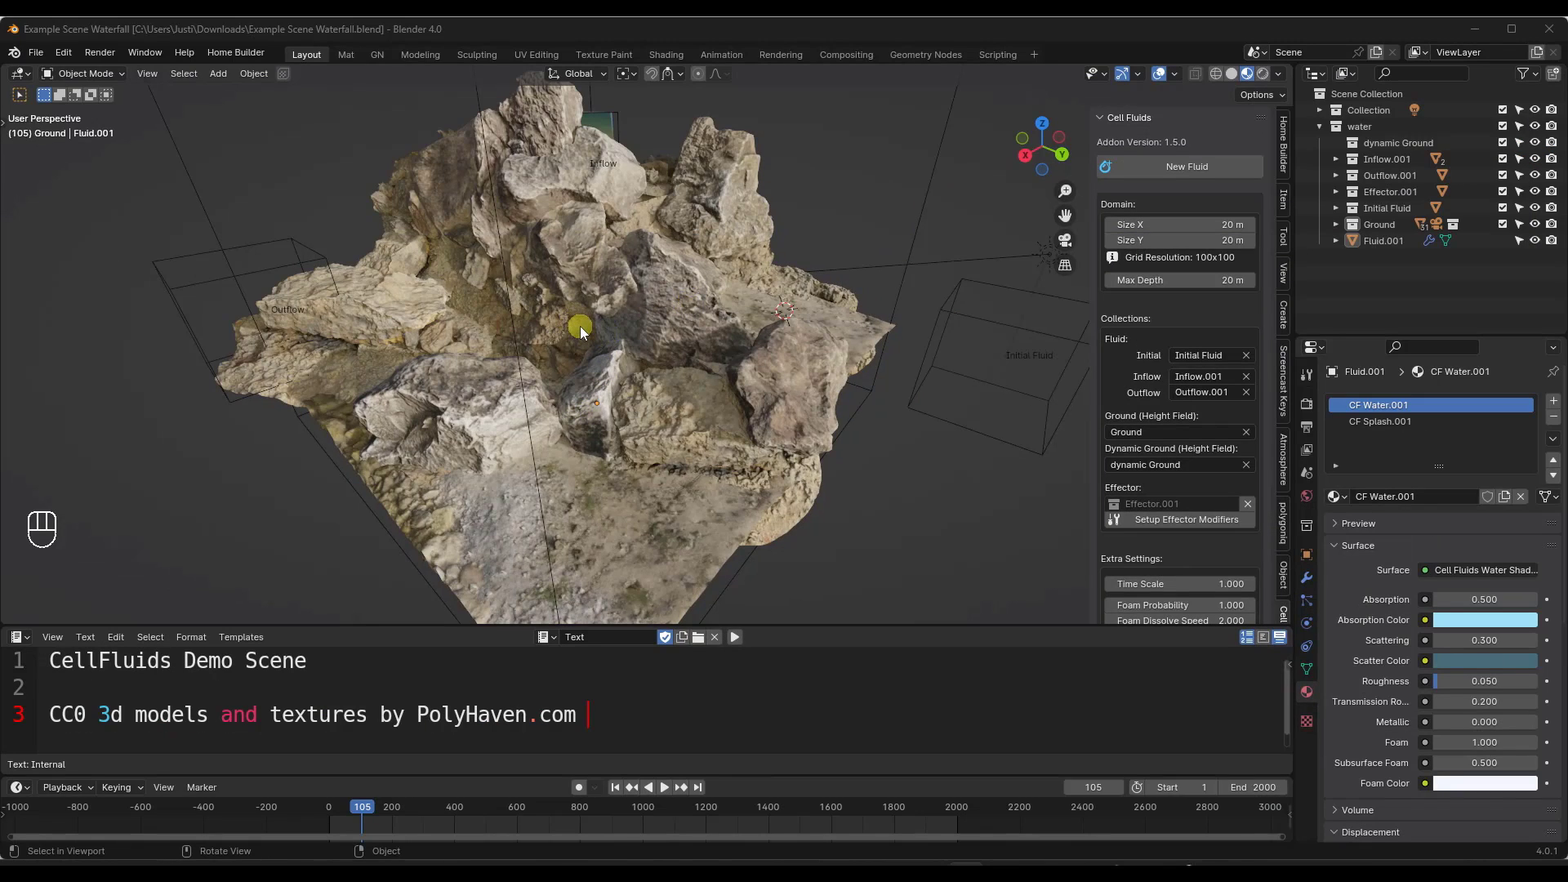
- Play the waterfall example's fluid simulation and examine the flowing water, splashes and pool from several angles and distances
left_click(578, 299)
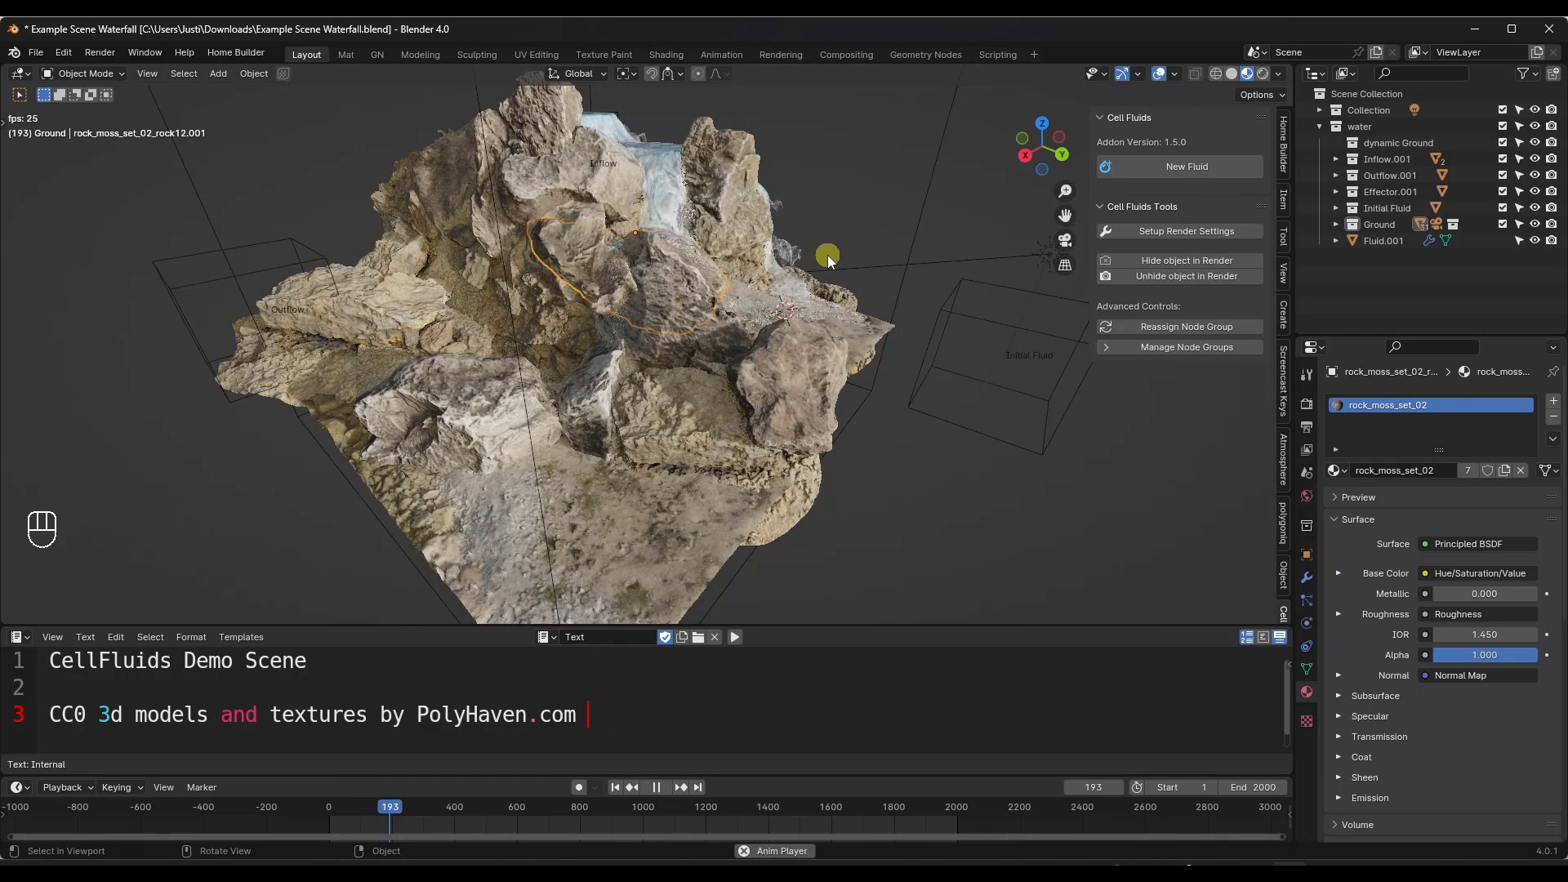
middle_click_drag(827, 255, 910, 267)
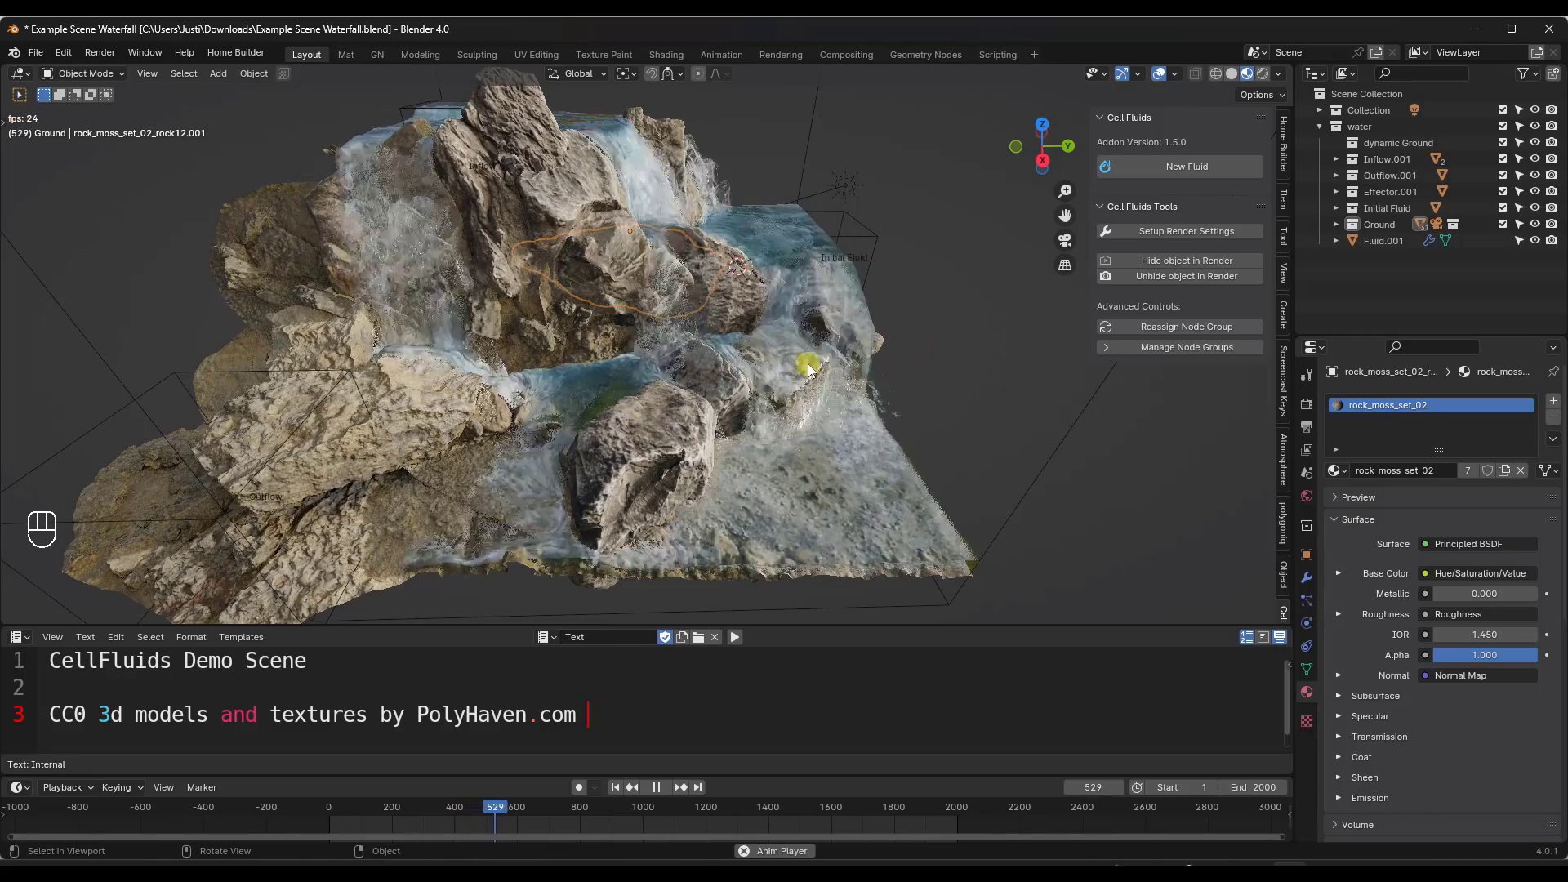
middle_click_drag(807, 364, 725, 364)
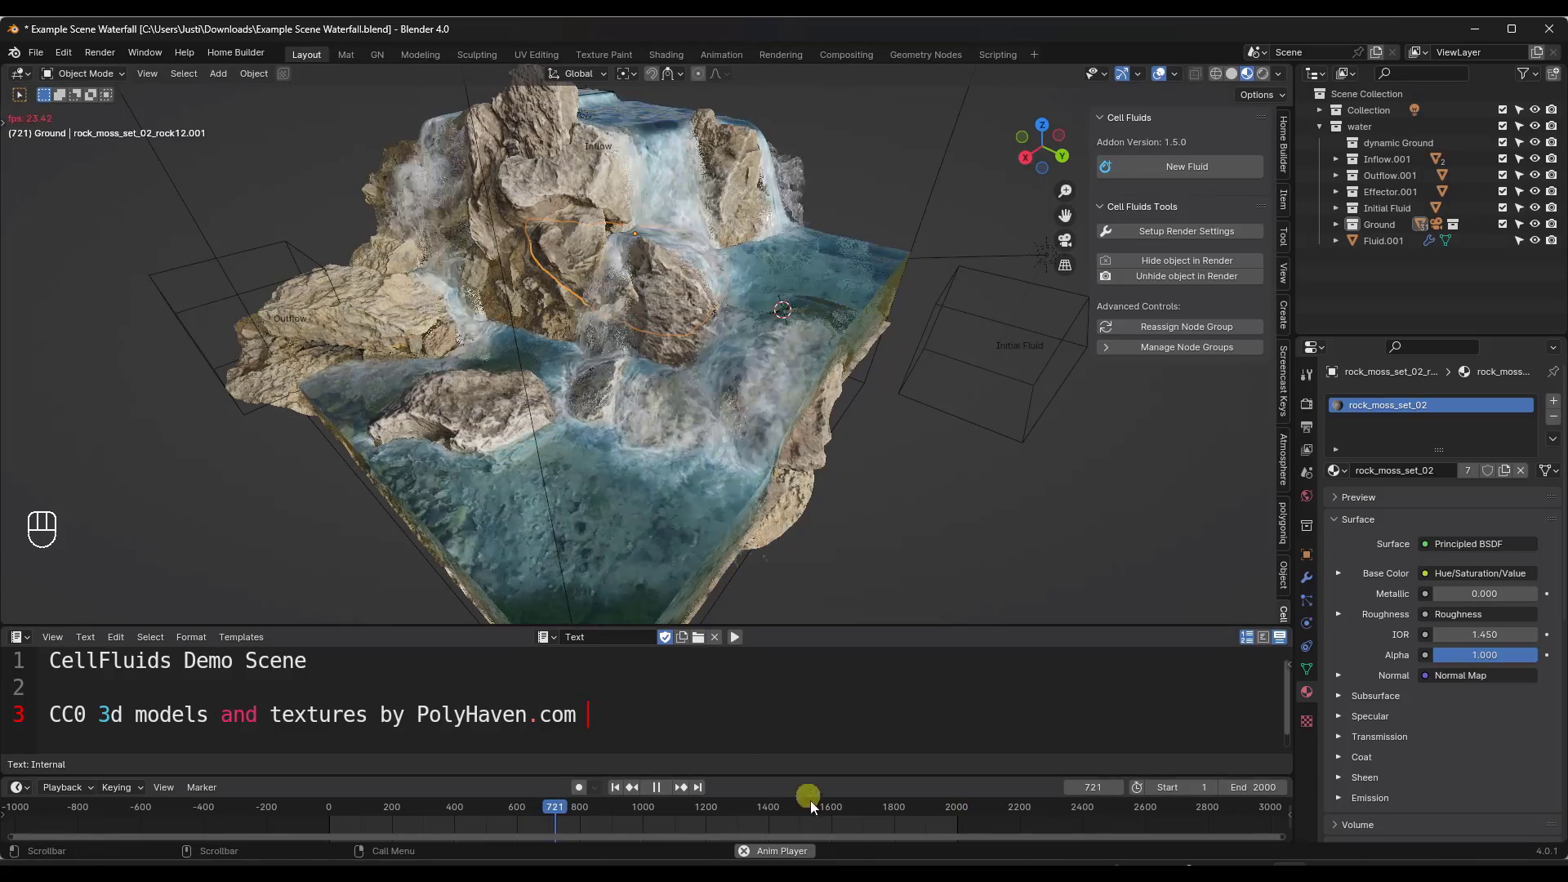
middle_click_drag(663, 396, 705, 395)
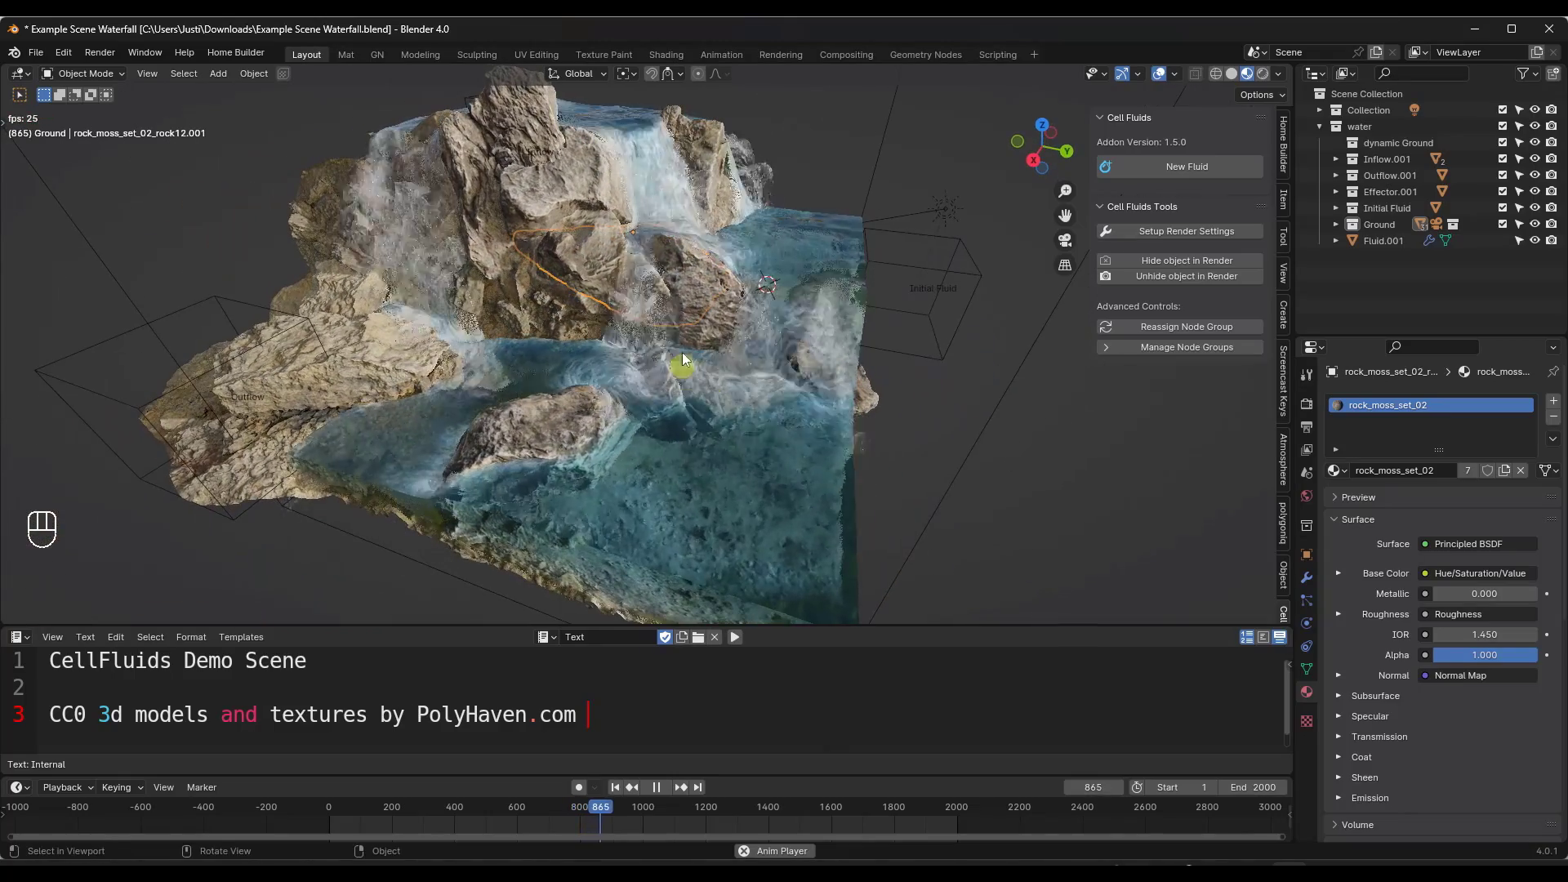
scroll(676, 154, "up", 5)
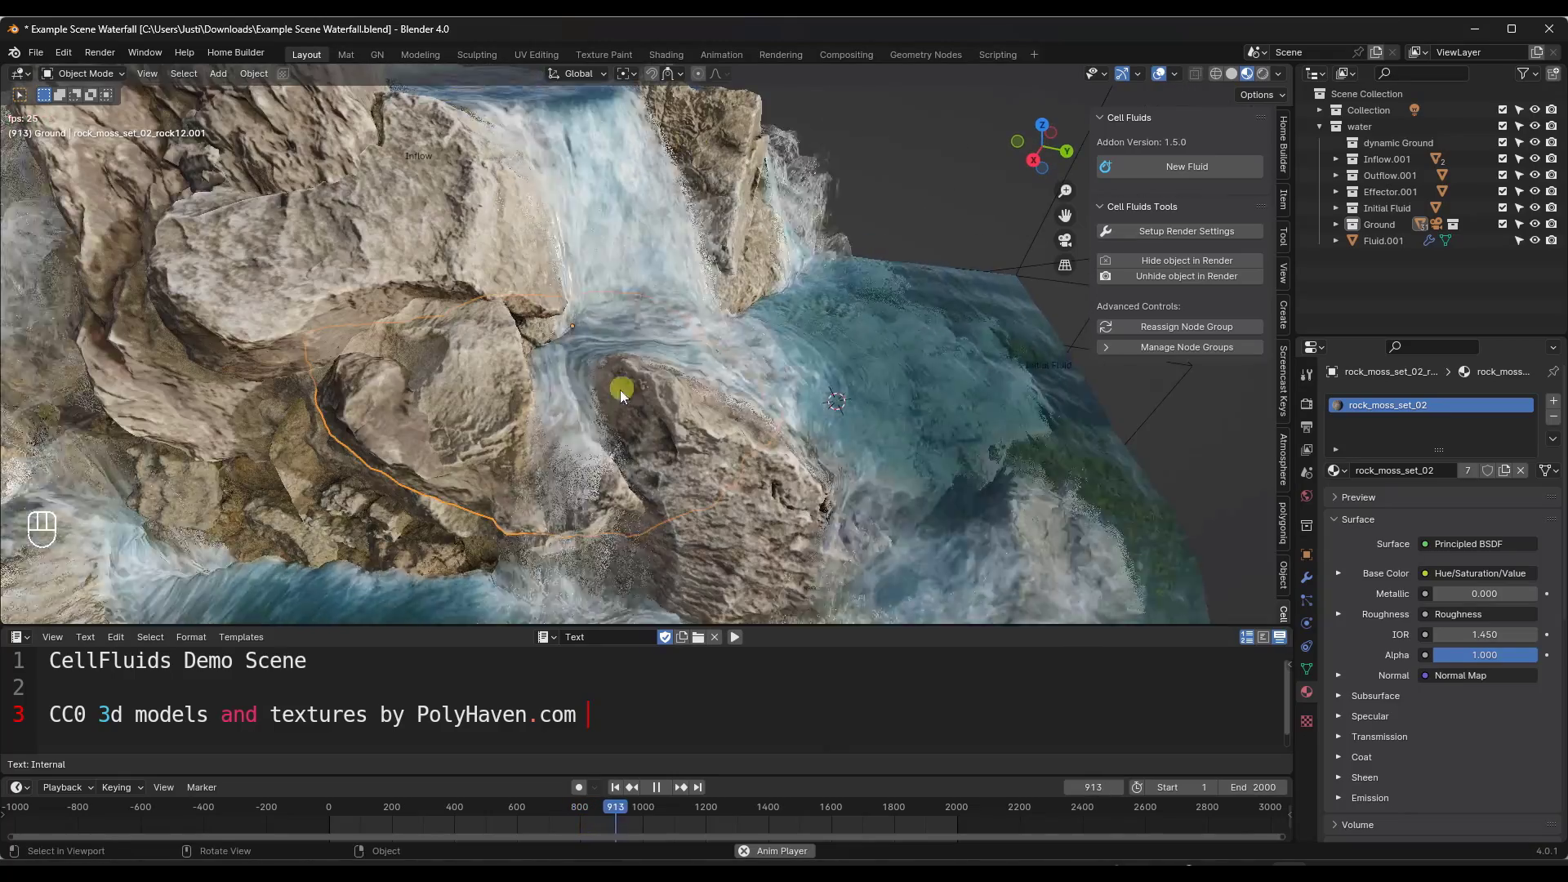
scroll(620, 393, "down", 5)
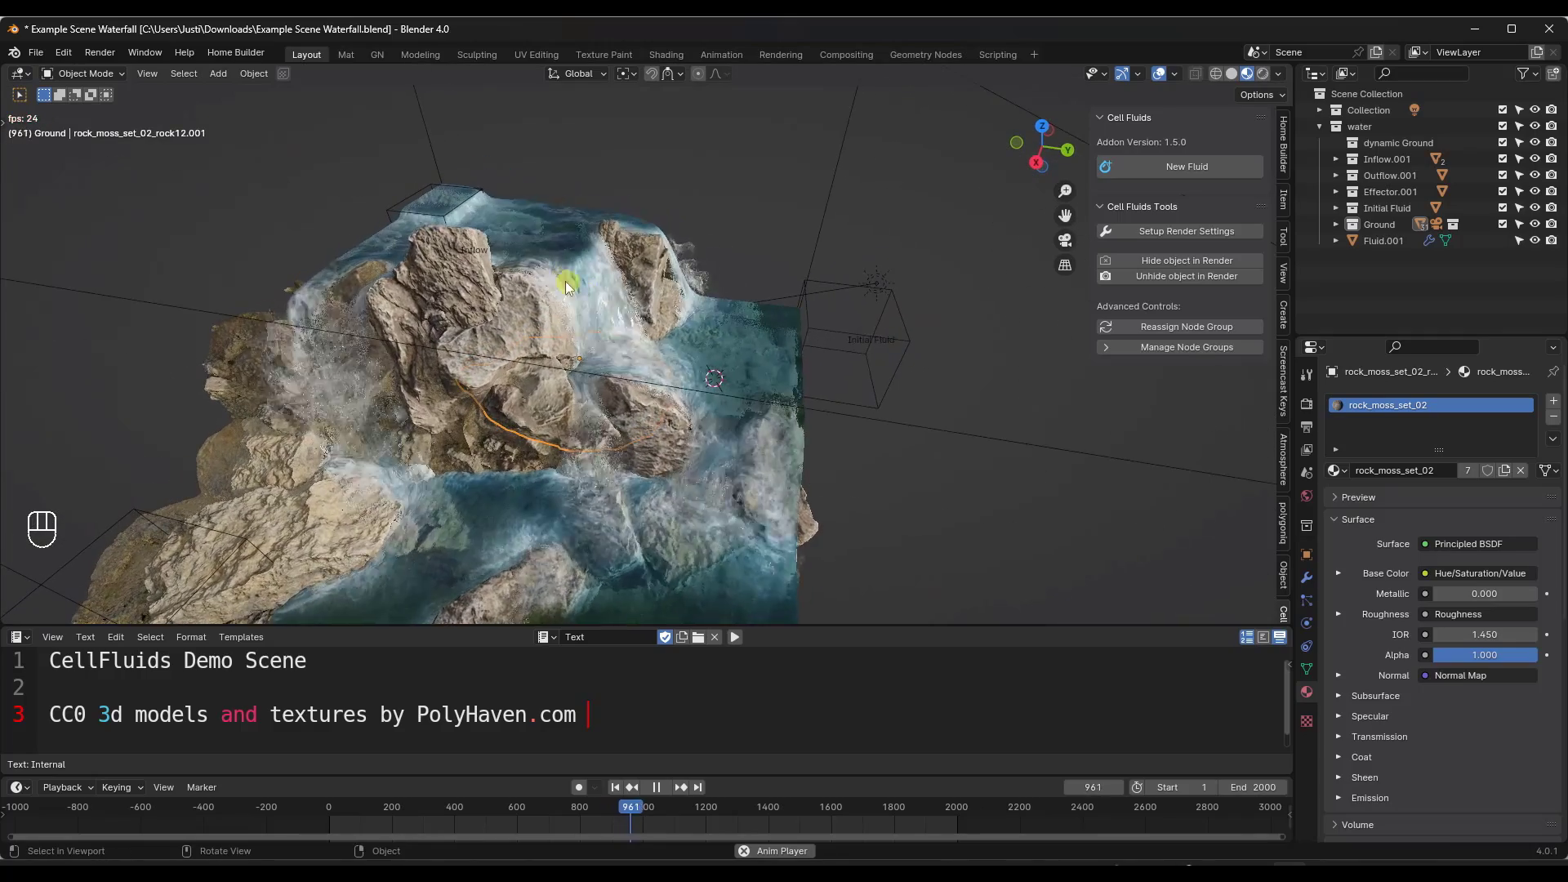
scroll(617, 327, "up", 1)
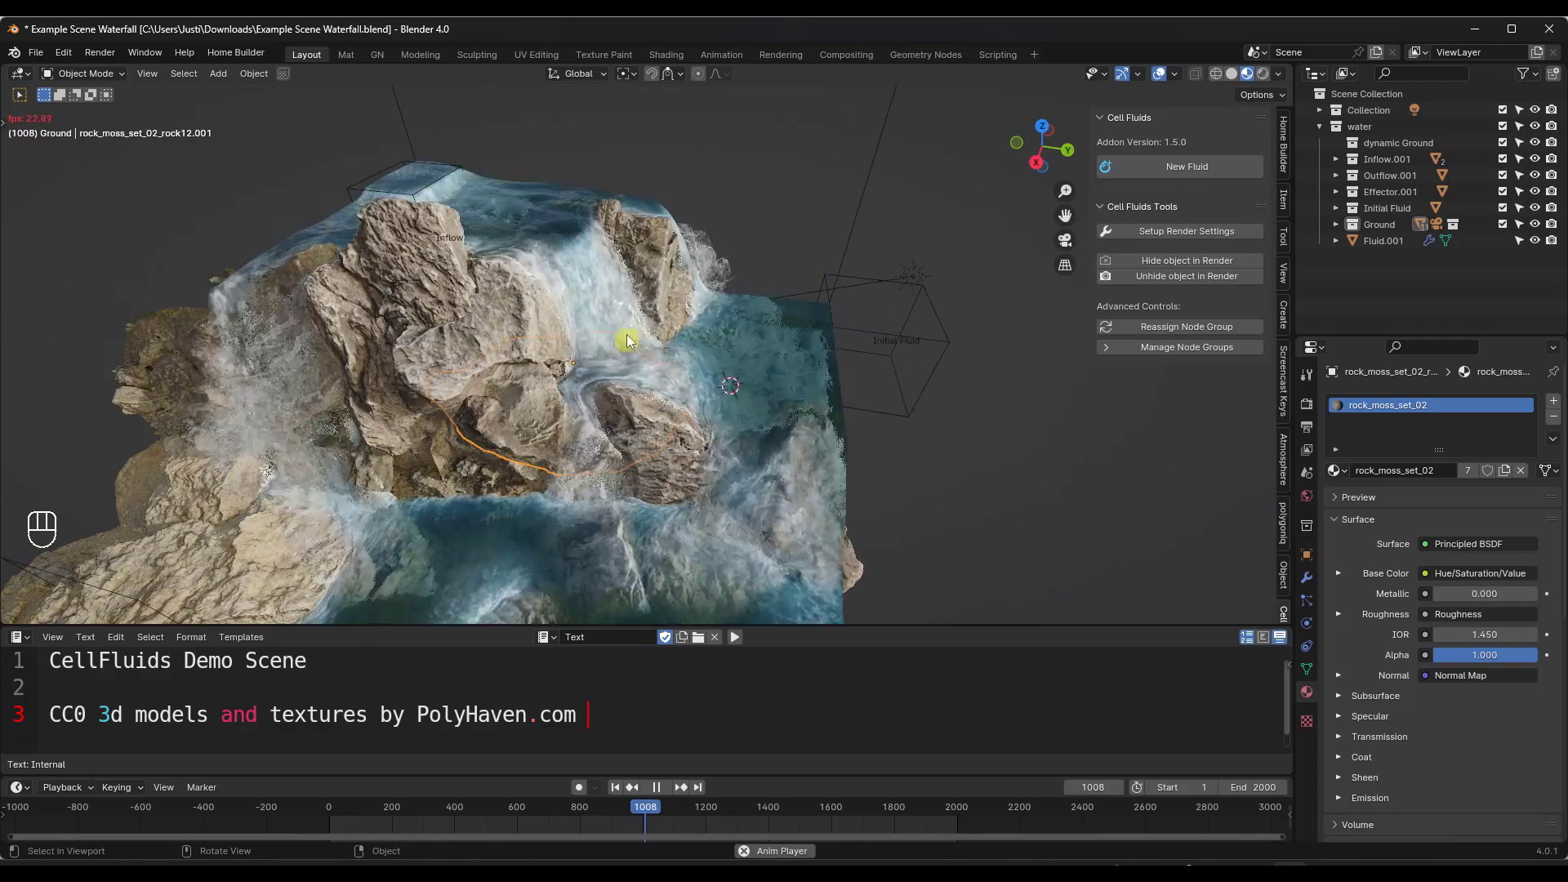
scroll(629, 323, "down", 4)
middle_click_drag(659, 424, 656, 377)
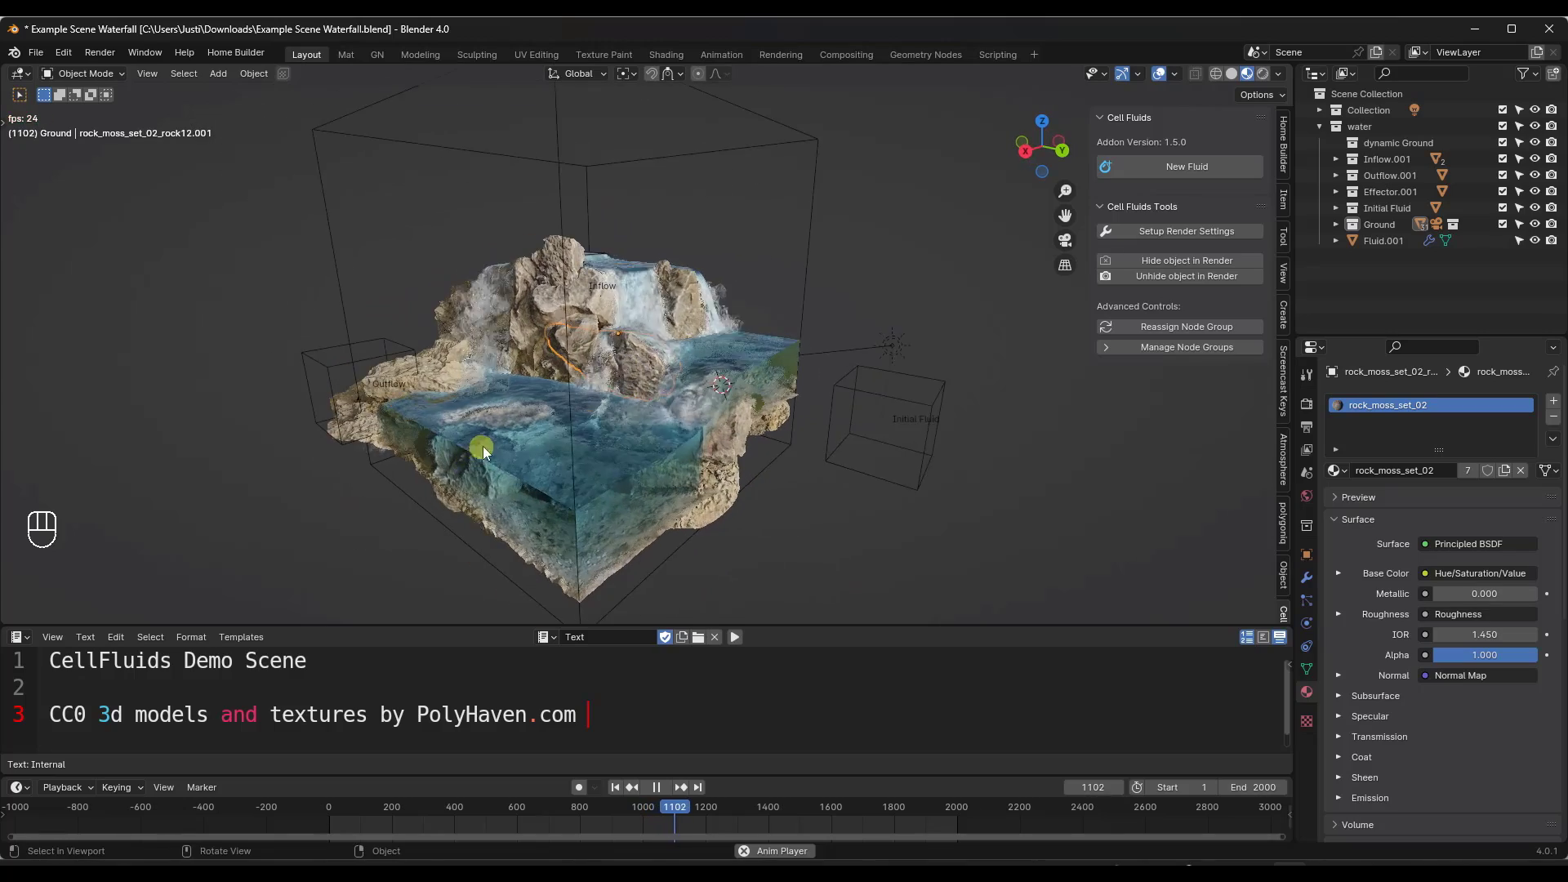
middle_click_drag(483, 445, 695, 450)
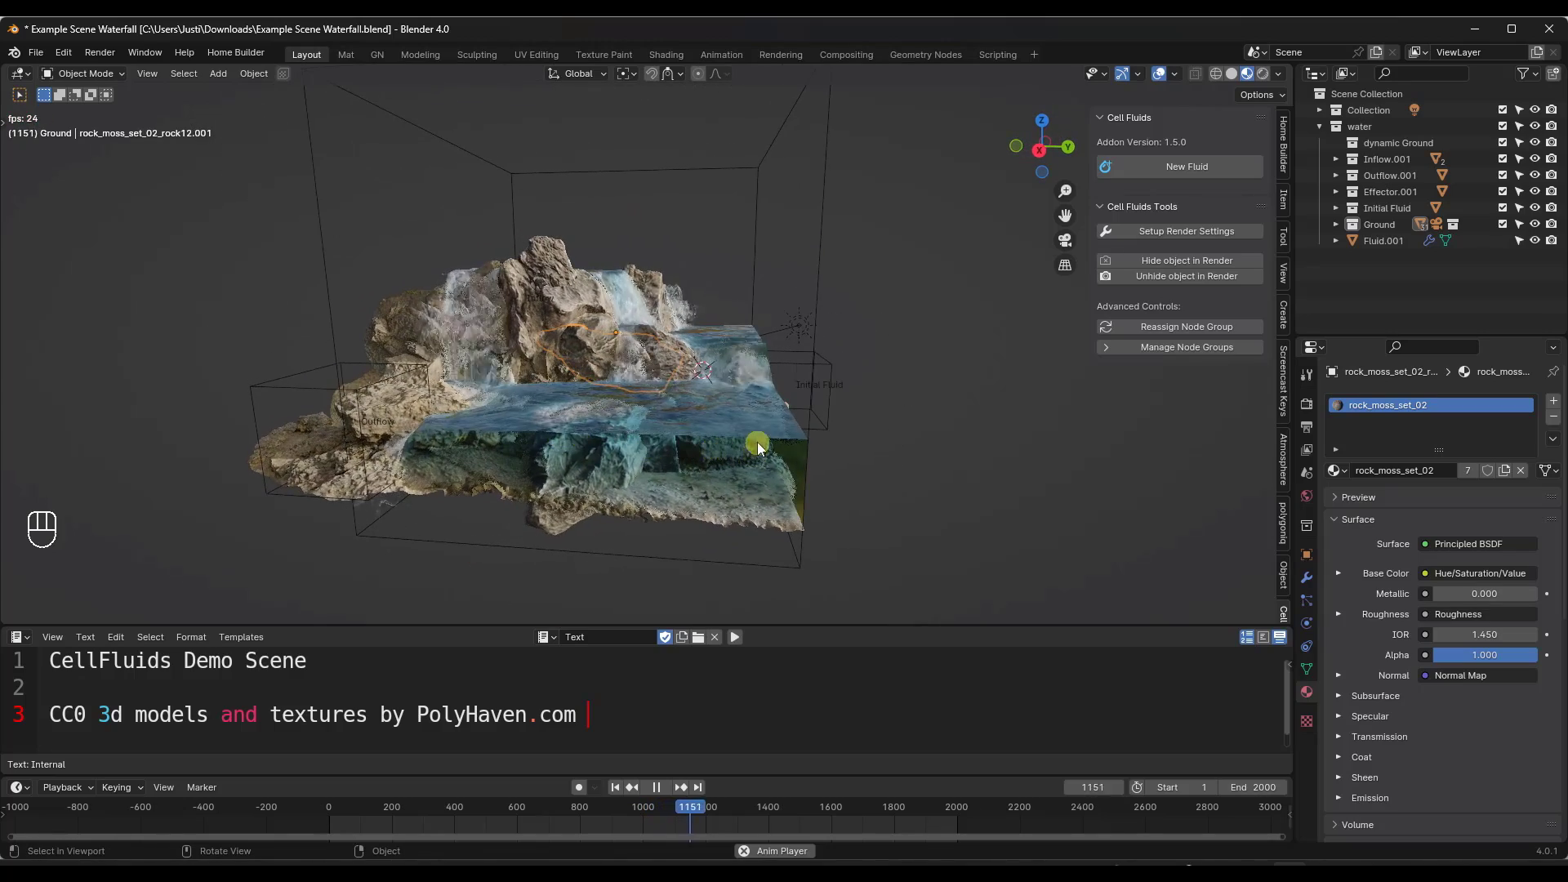
middle_click_drag(361, 440, 428, 431)
scroll(608, 417, "up", 4)
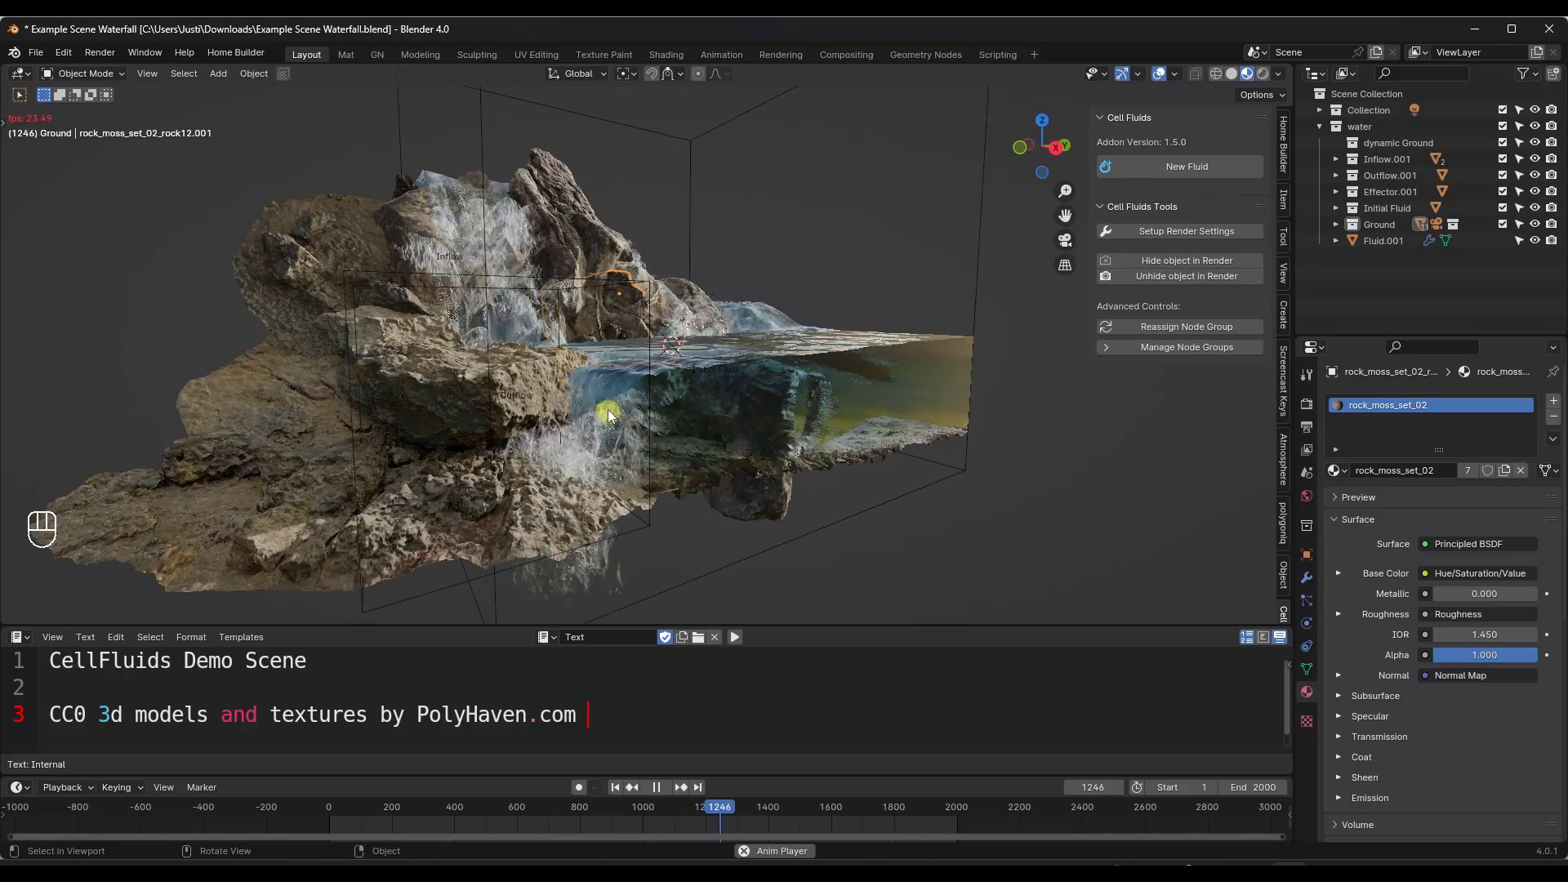
middle_click_drag(884, 428, 761, 459)
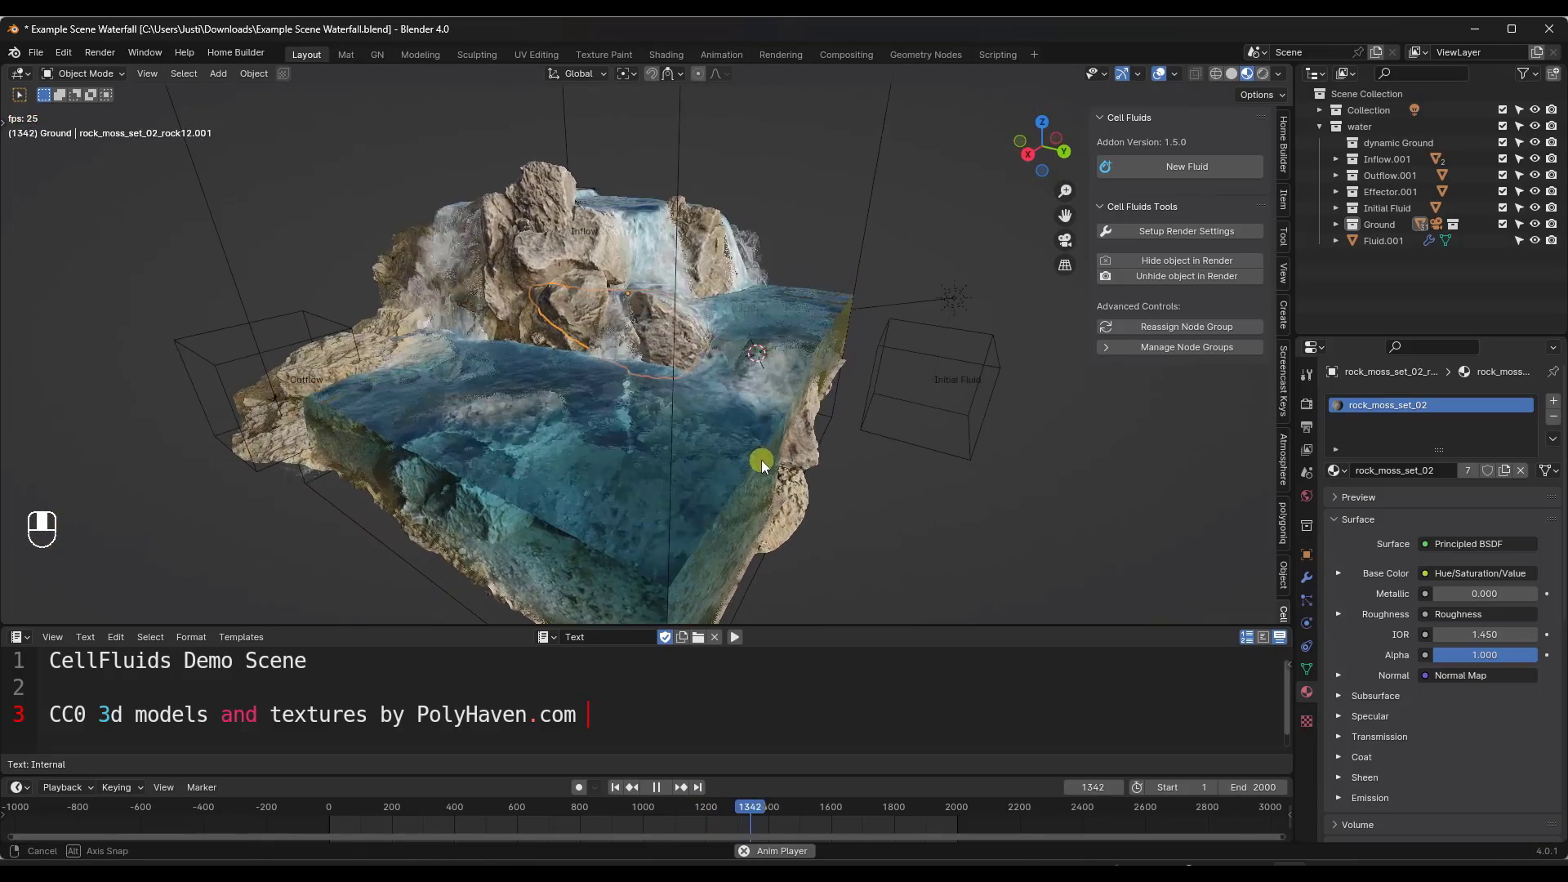
scroll(645, 368, "down", 2)
scroll(620, 408, "up", 2)
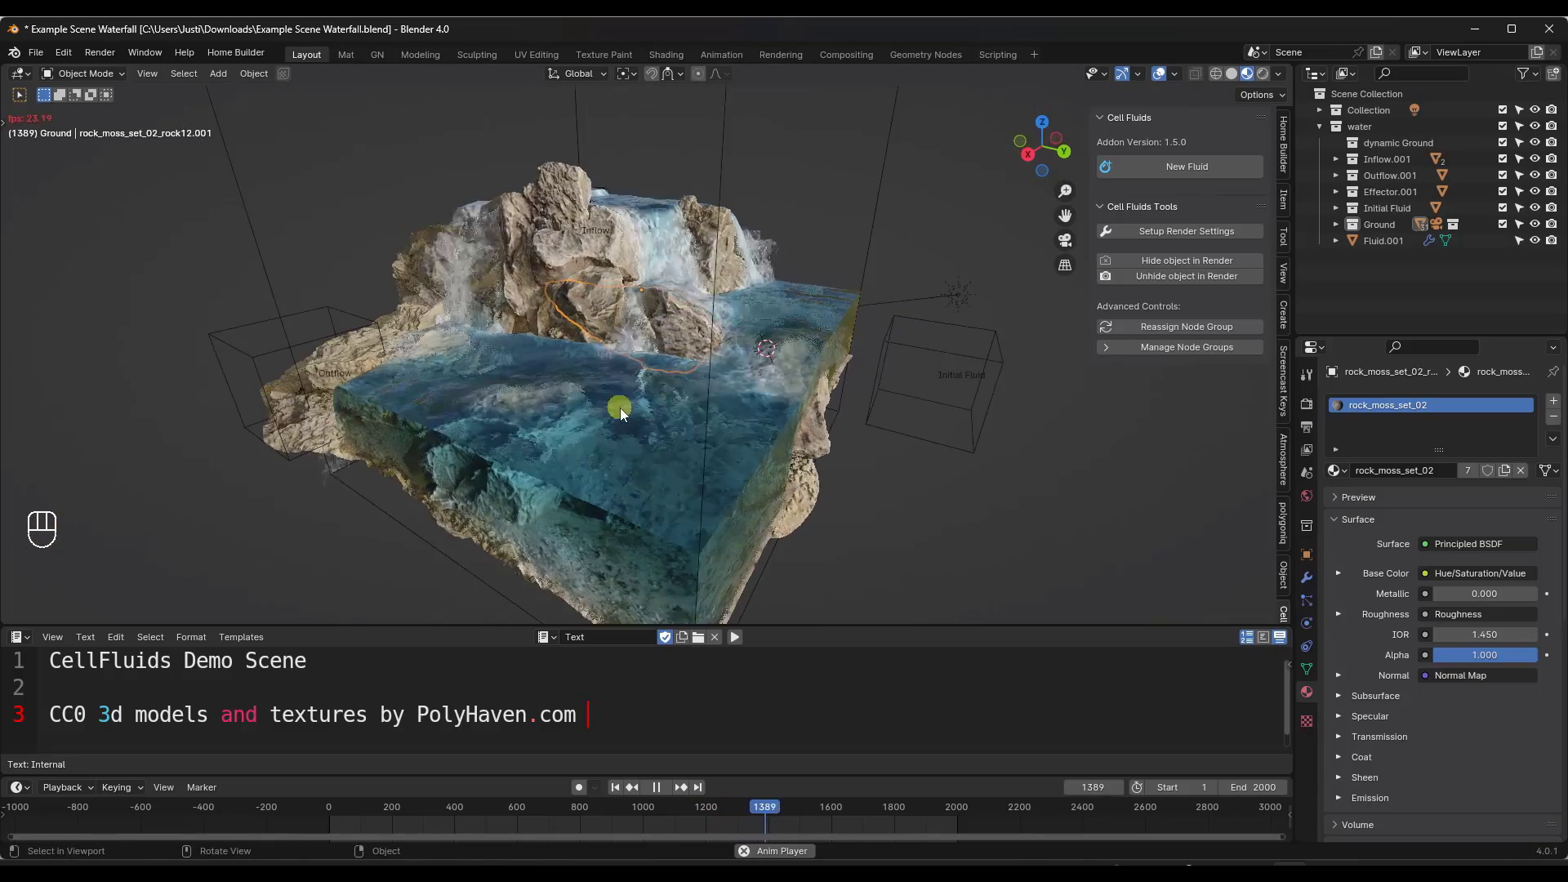
- Stop playback with the water object selected and review its Cell Fluids domain, collection, extra and bake settings
left_click(624, 405)
key("space")
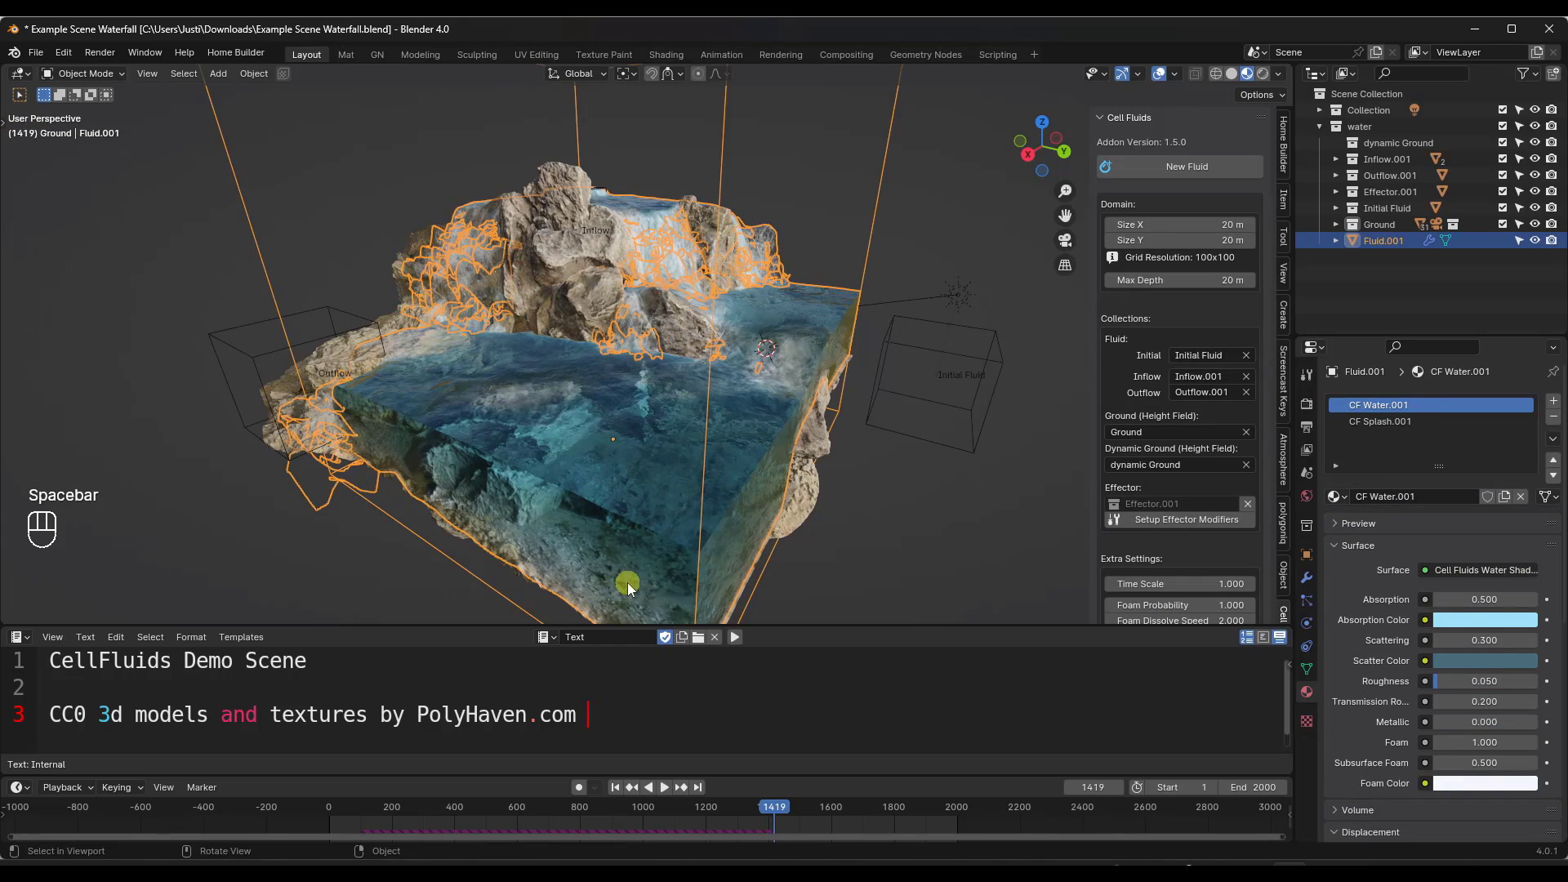
scroll(1211, 457, "down", 3)
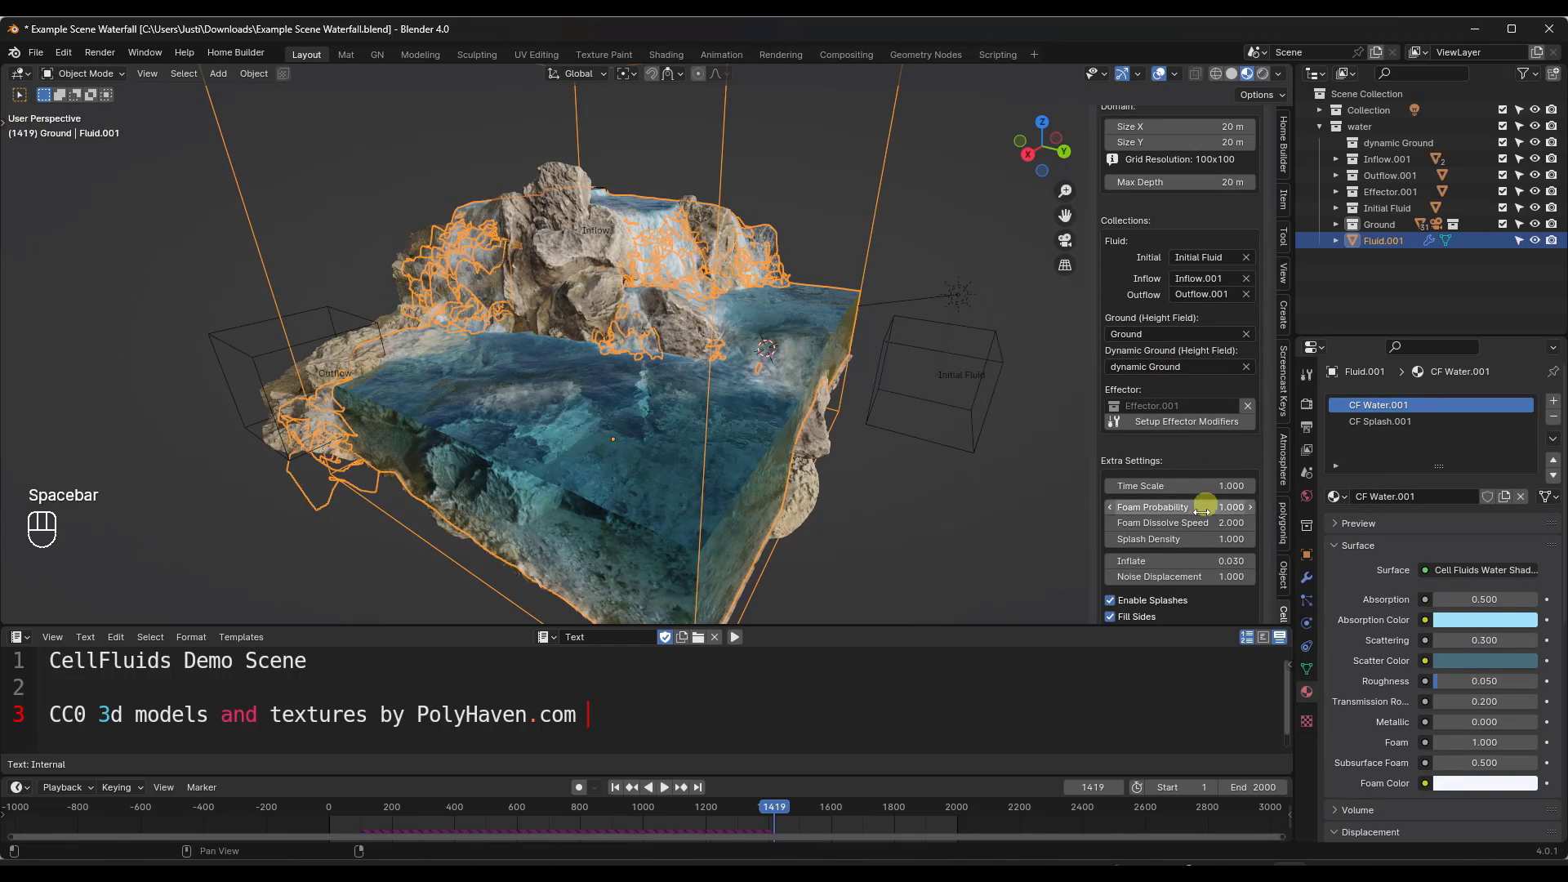
scroll(1209, 457, "down", 3)
scroll(1212, 477, "down", 1)
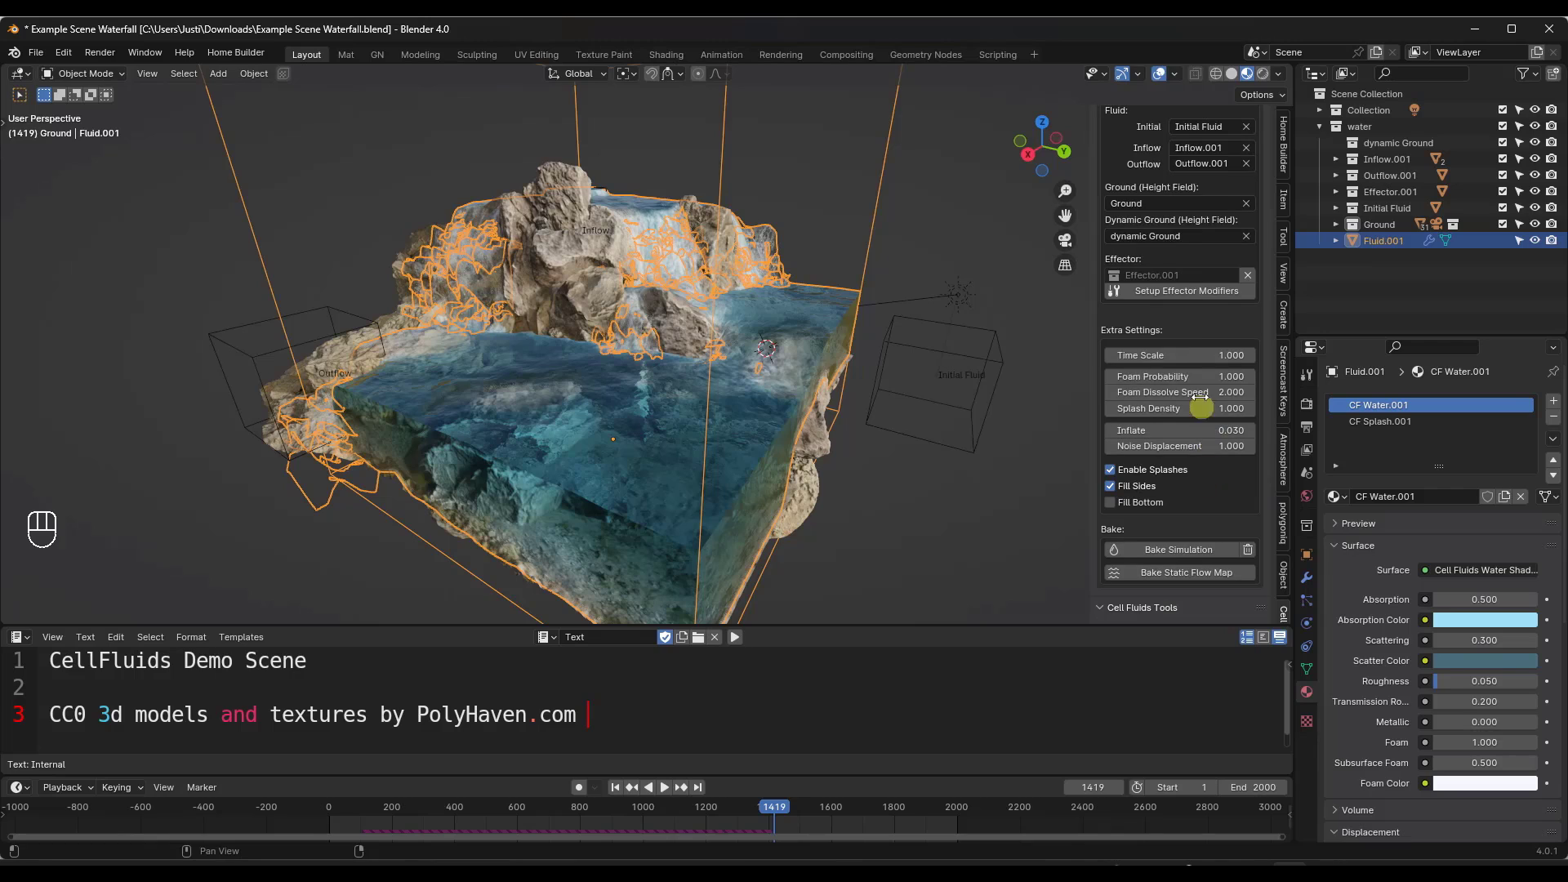
scroll(1184, 397, "down", 2)
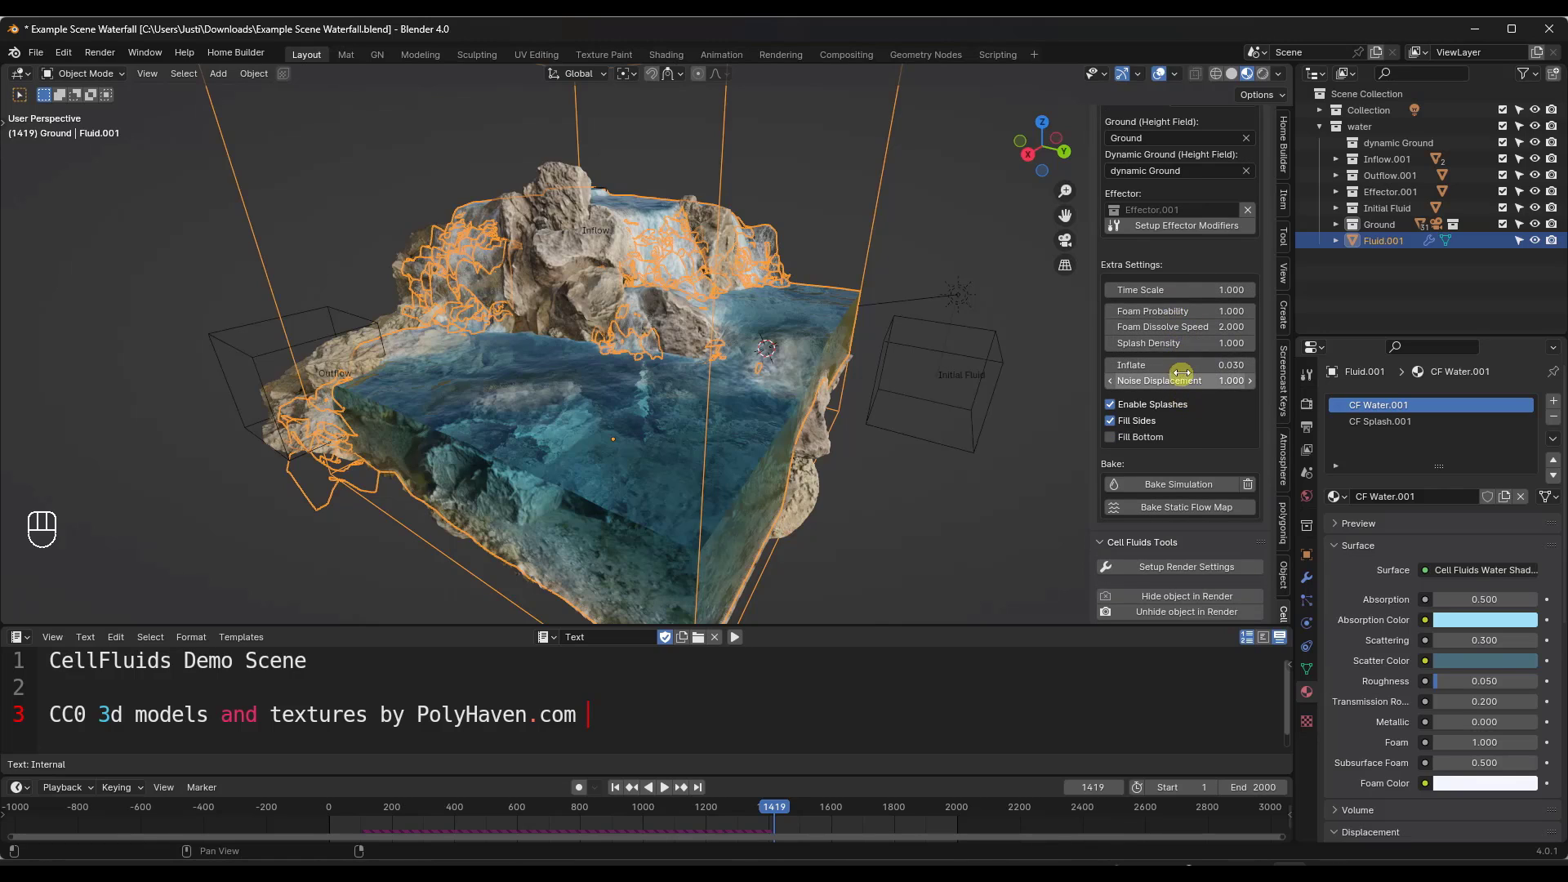
scroll(1185, 378, "down", 1)
scroll(1193, 388, "up", 3)
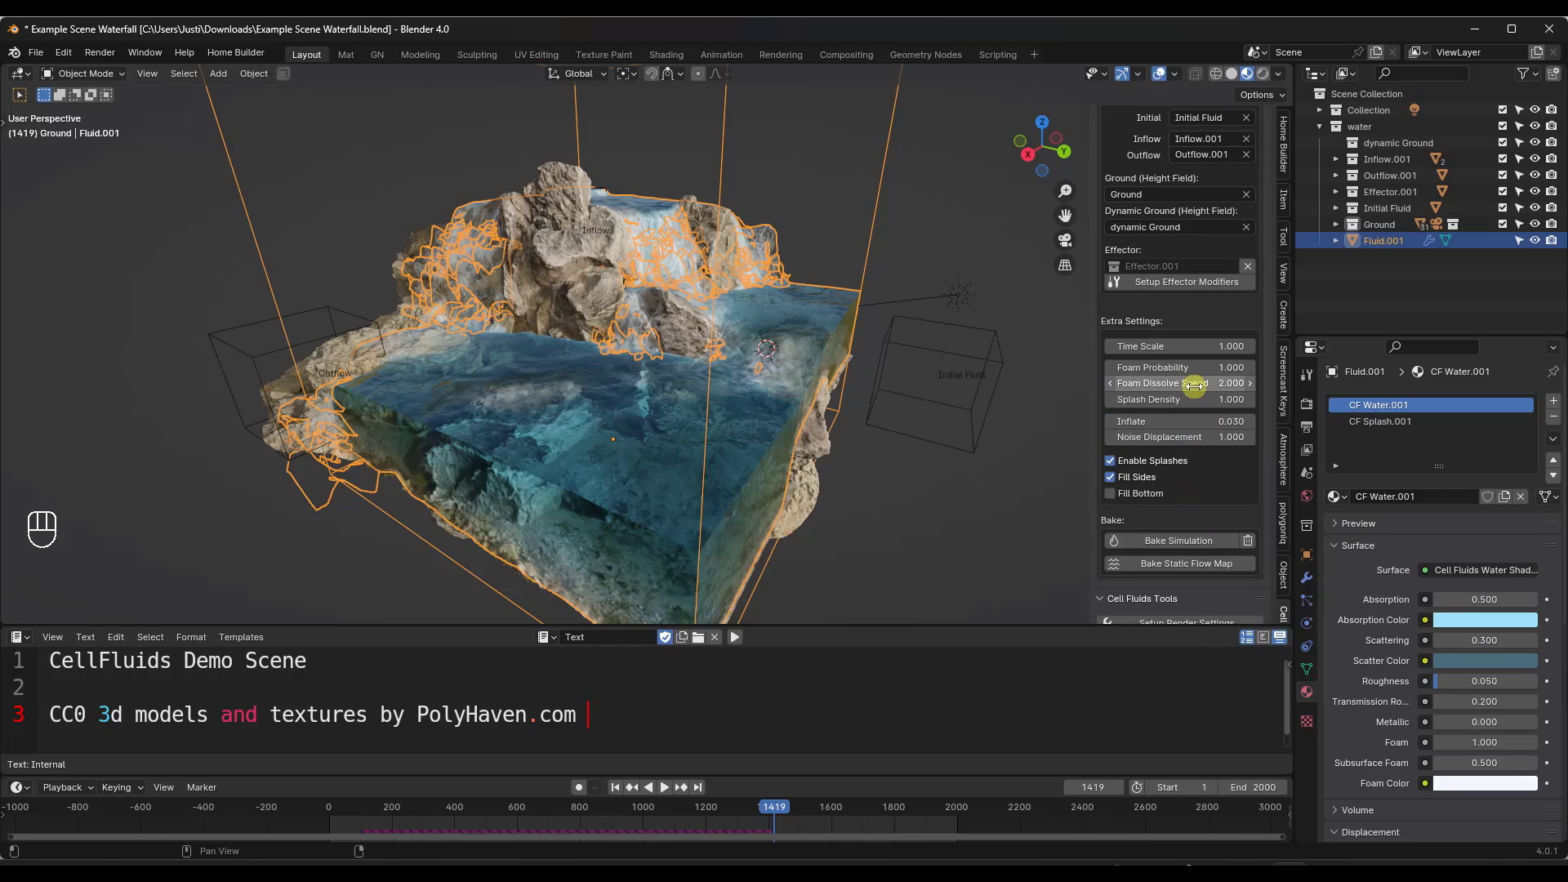
- Open the Example Scene Boat file, play its simulation and select the water around the boat
left_click(36, 51)
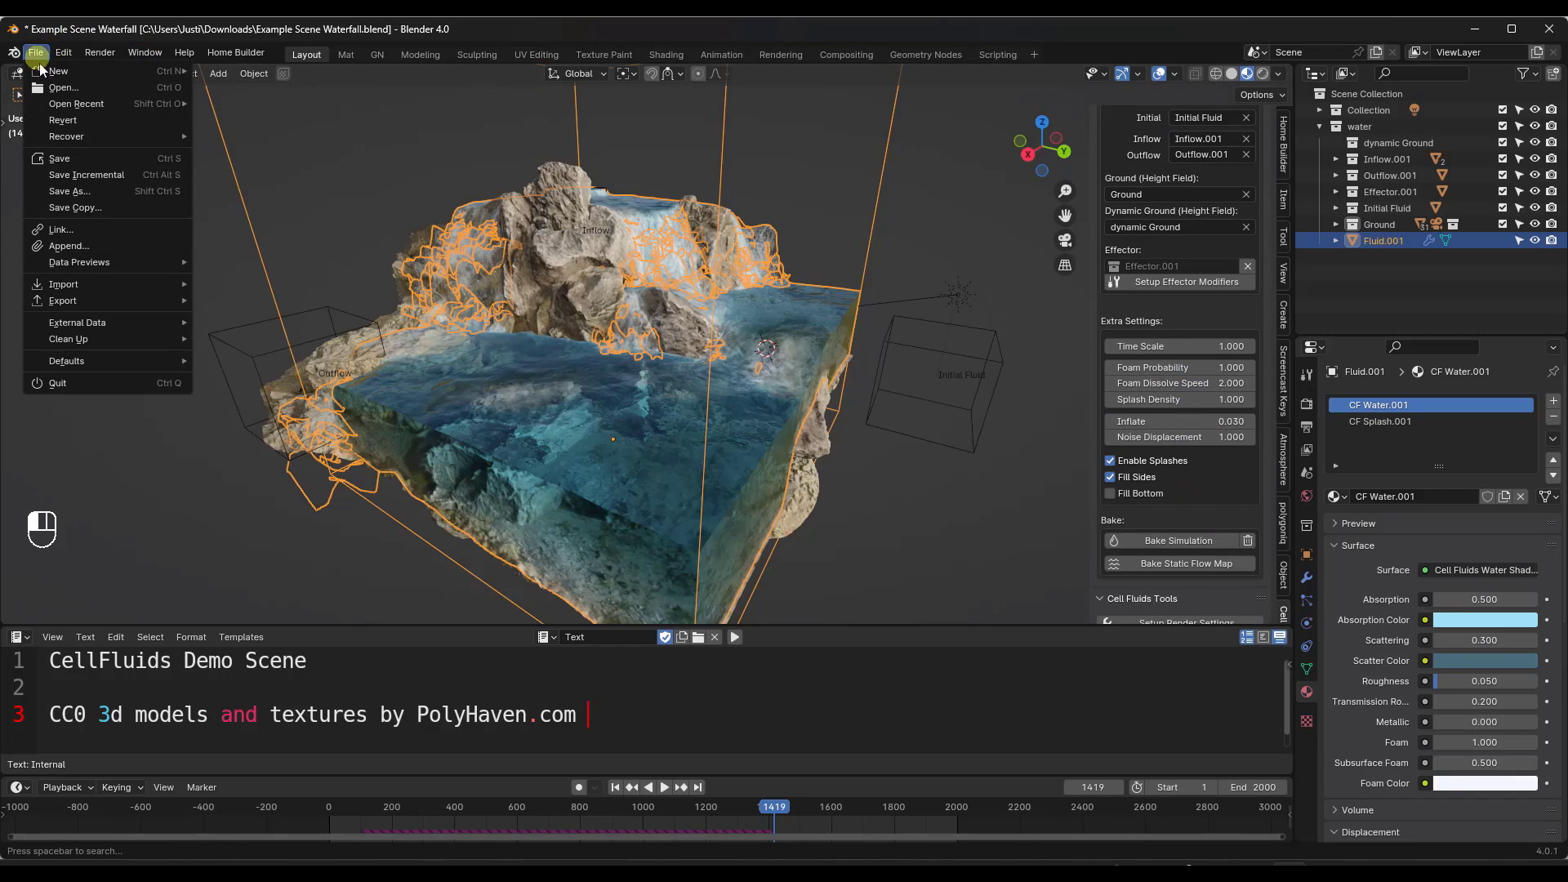
left_click(59, 85)
left_click(812, 480)
middle_click_drag(833, 335, 575, 338)
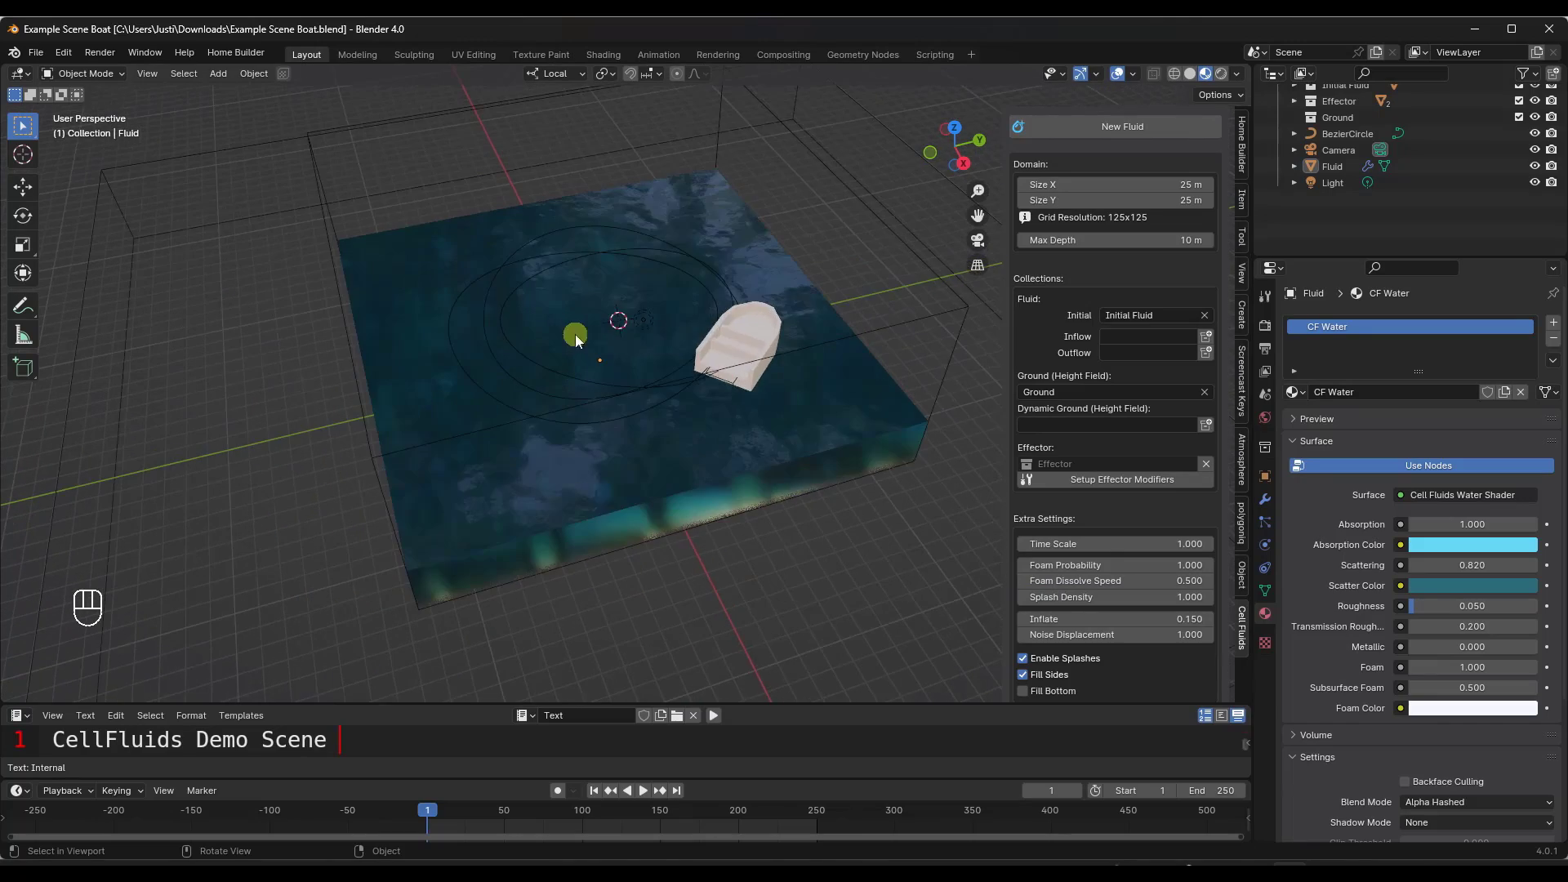
middle_click_drag(771, 350, 617, 308)
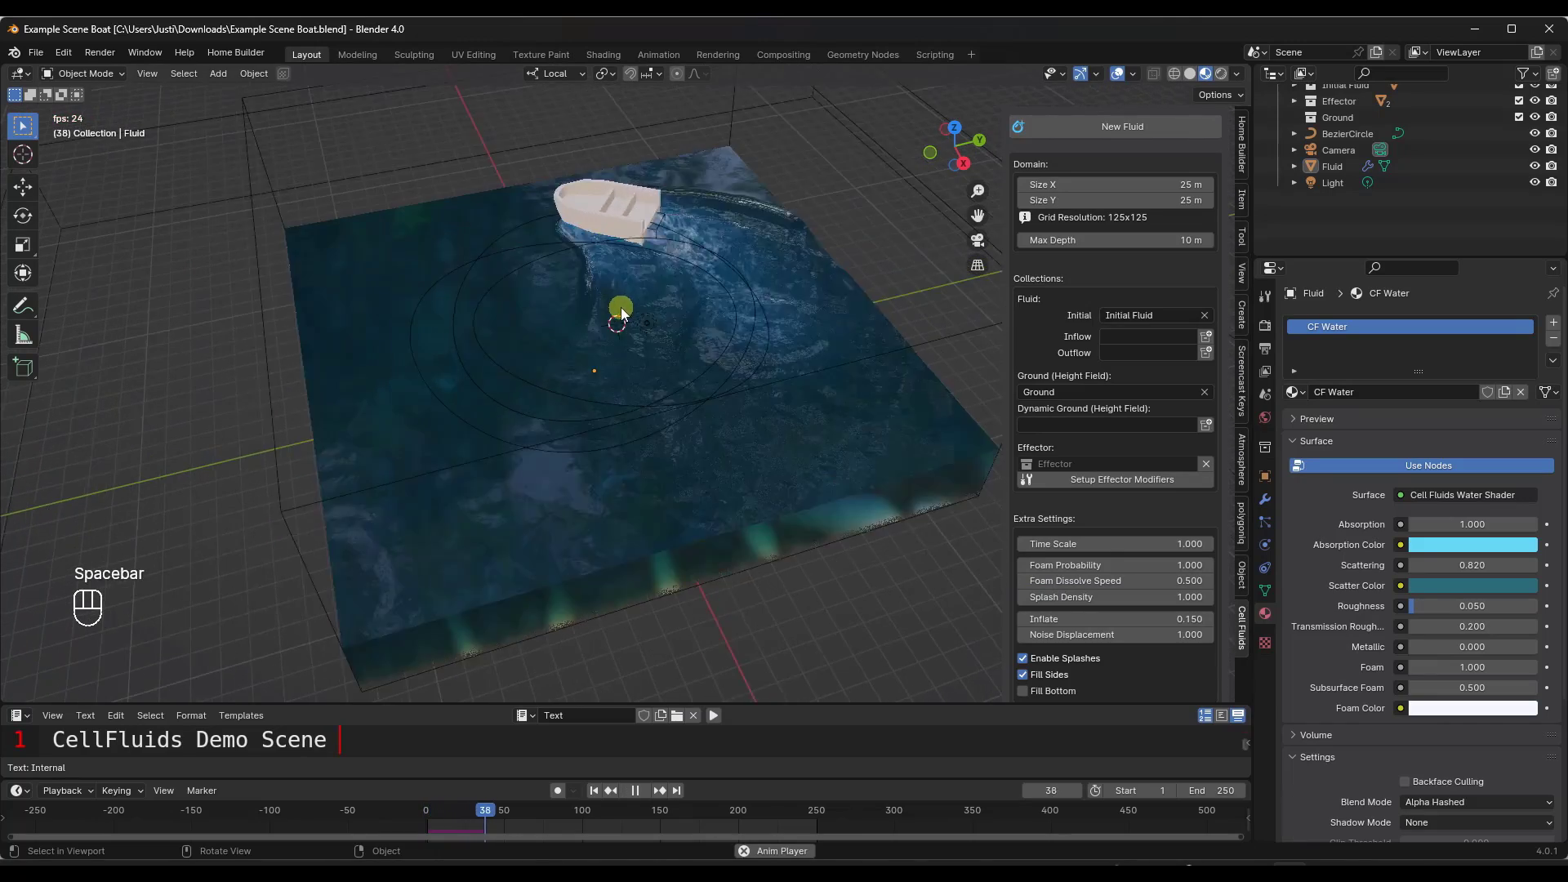
middle_click_drag(463, 332, 604, 459)
left_click(604, 459)
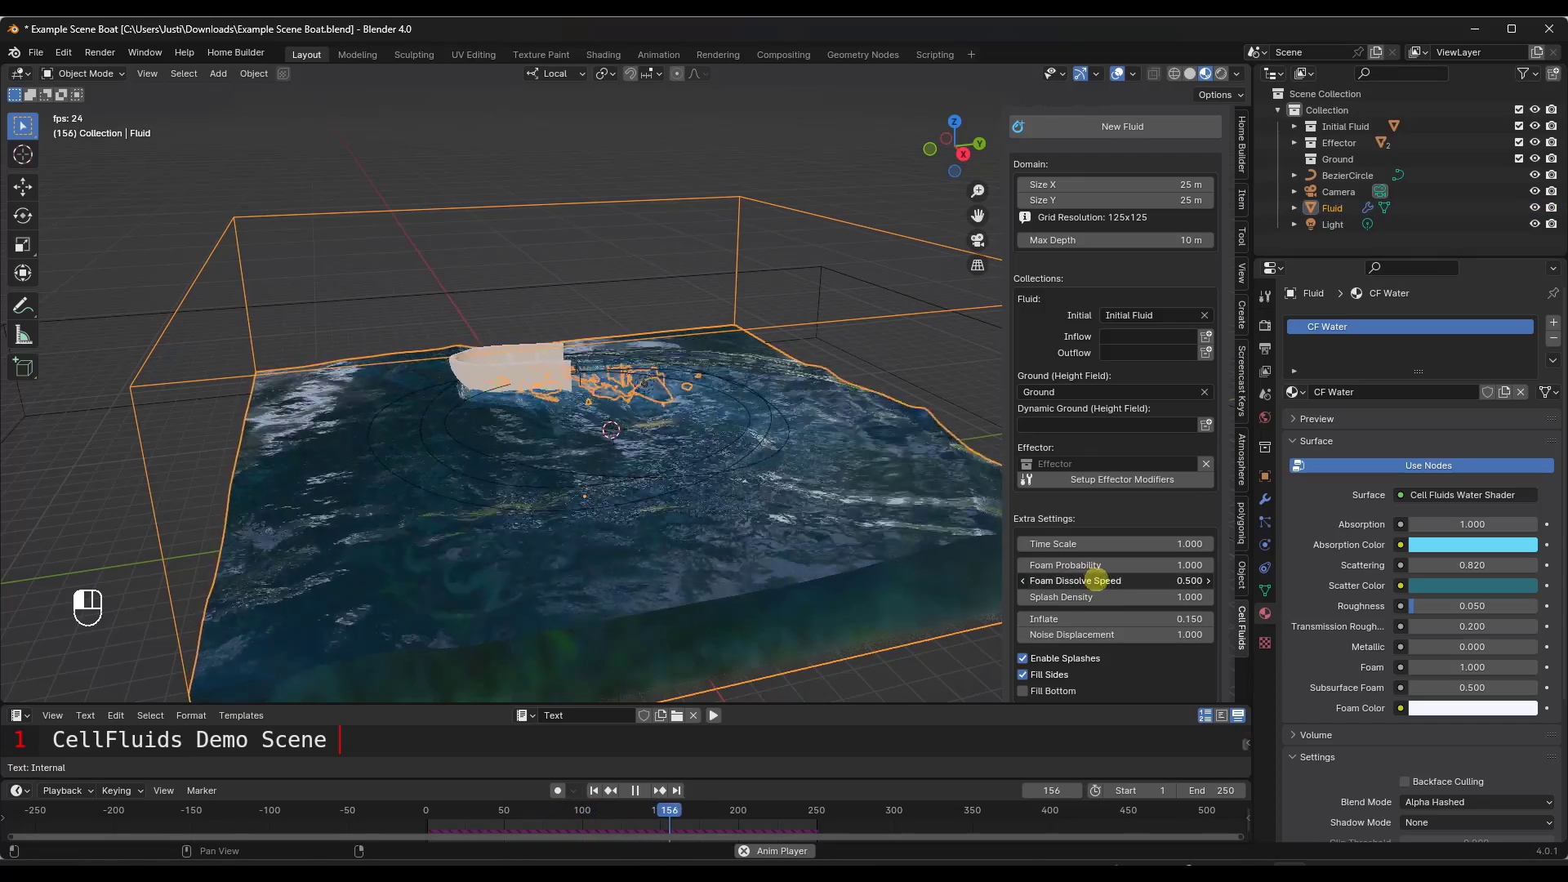
- Lower the water's Foam Dissolve Speed to 0 during playback, and return the animation to its first frame
mouse_move(1113, 578)
left_mouse_down()
mouse_move(1056, 584)
mouse_move(1095, 581)
left_mouse_up()
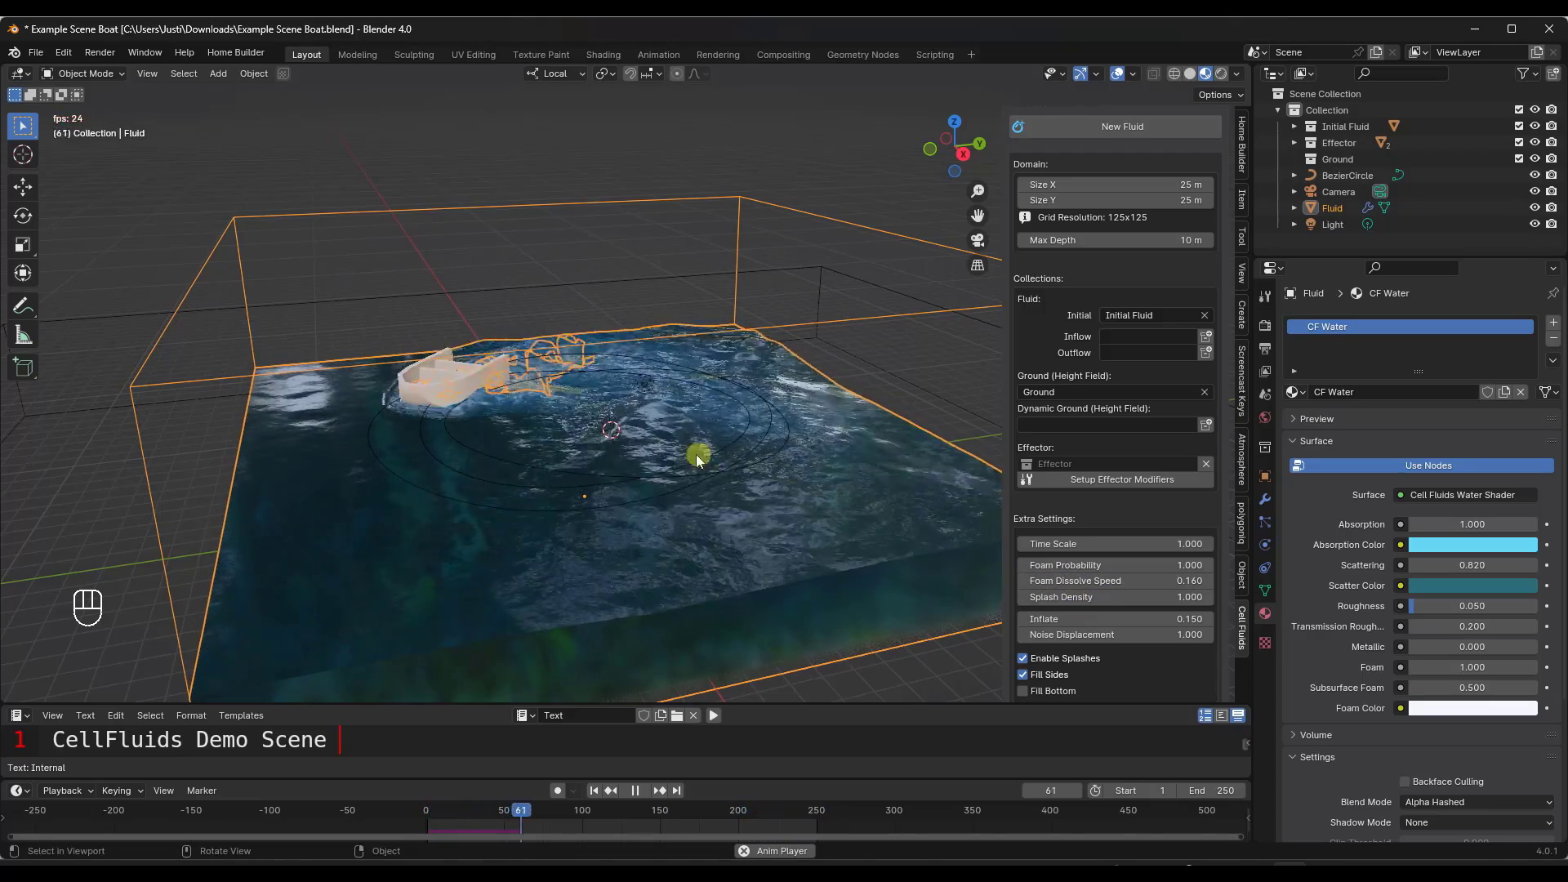
mouse_move(1120, 585)
left_mouse_down()
mouse_move(1095, 585)
mouse_move(1119, 585)
left_mouse_up()
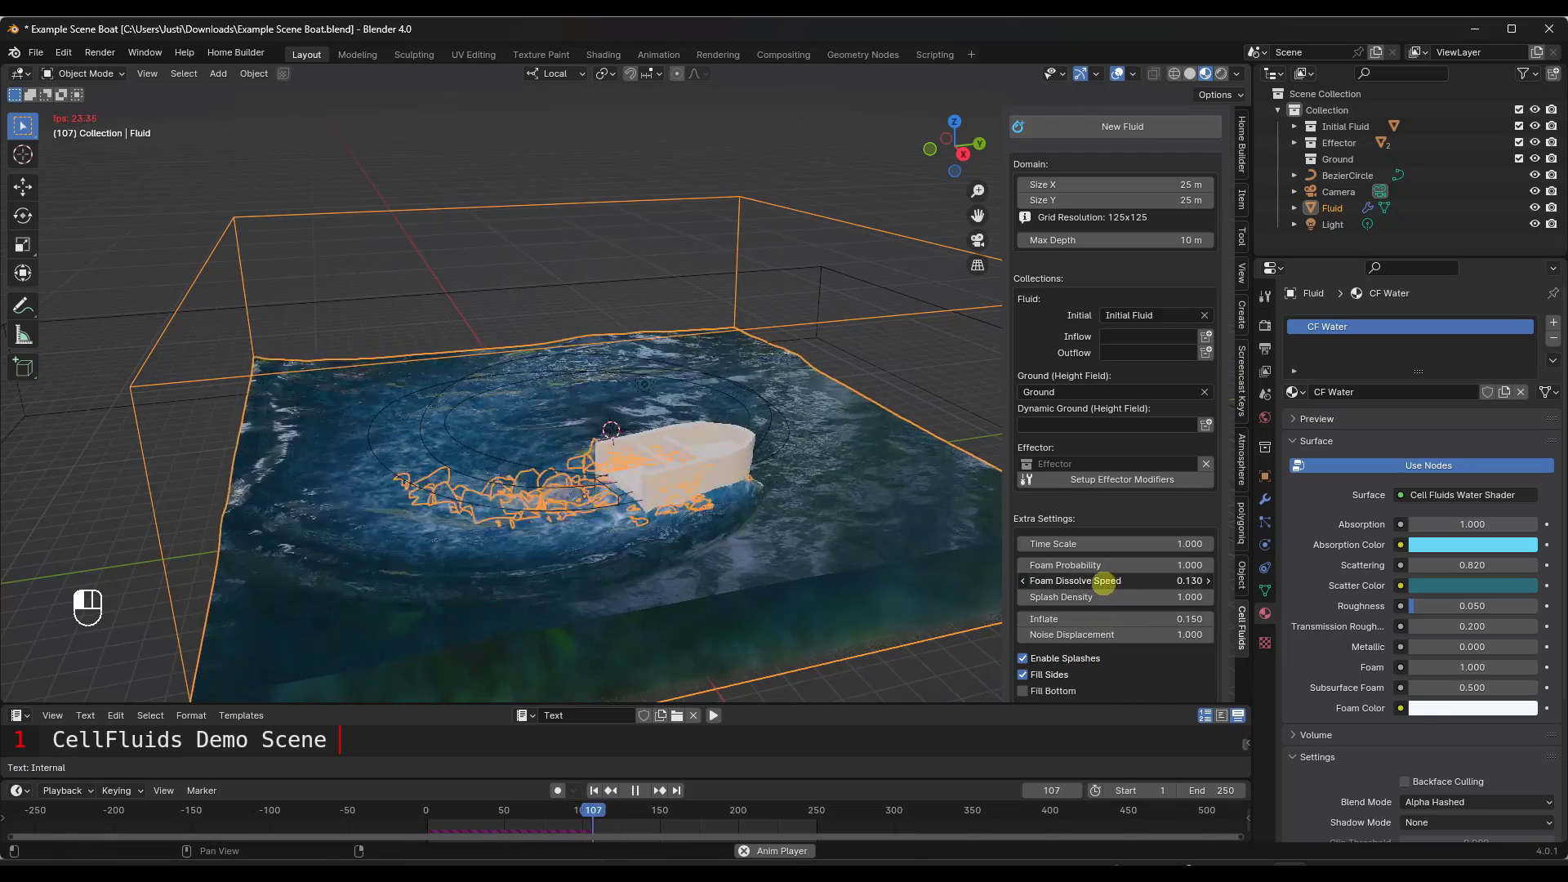
middle_click_drag(602, 501, 712, 575)
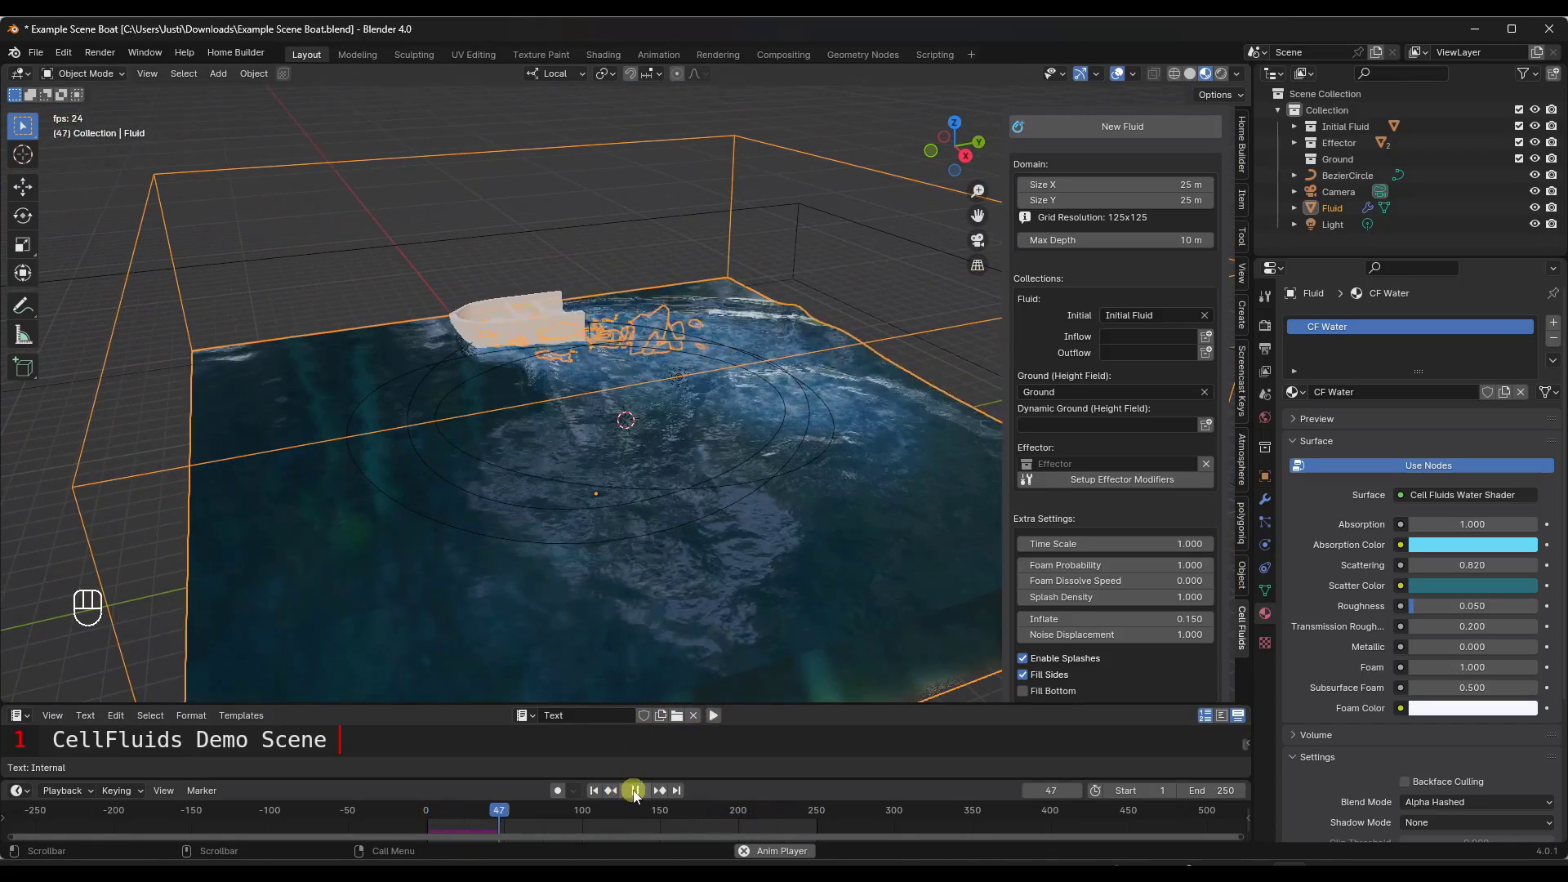
left_click(635, 791)
left_click(594, 791)
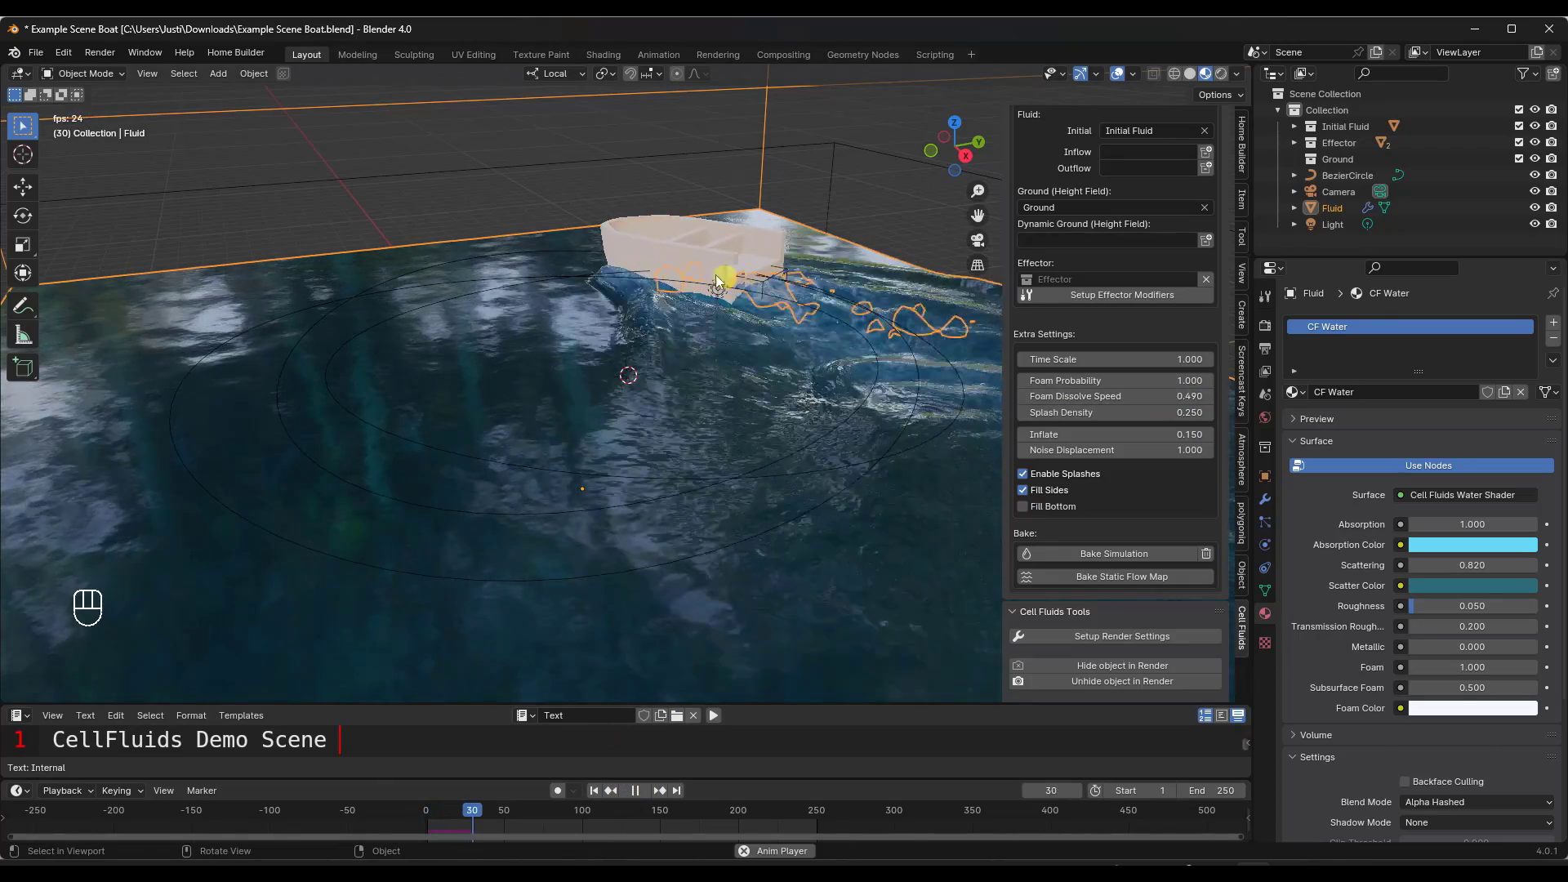
- Set the water's Splash Density to 10 and replay the boat simulation from the first frame, pausing at about frame 107
left_click(636, 790)
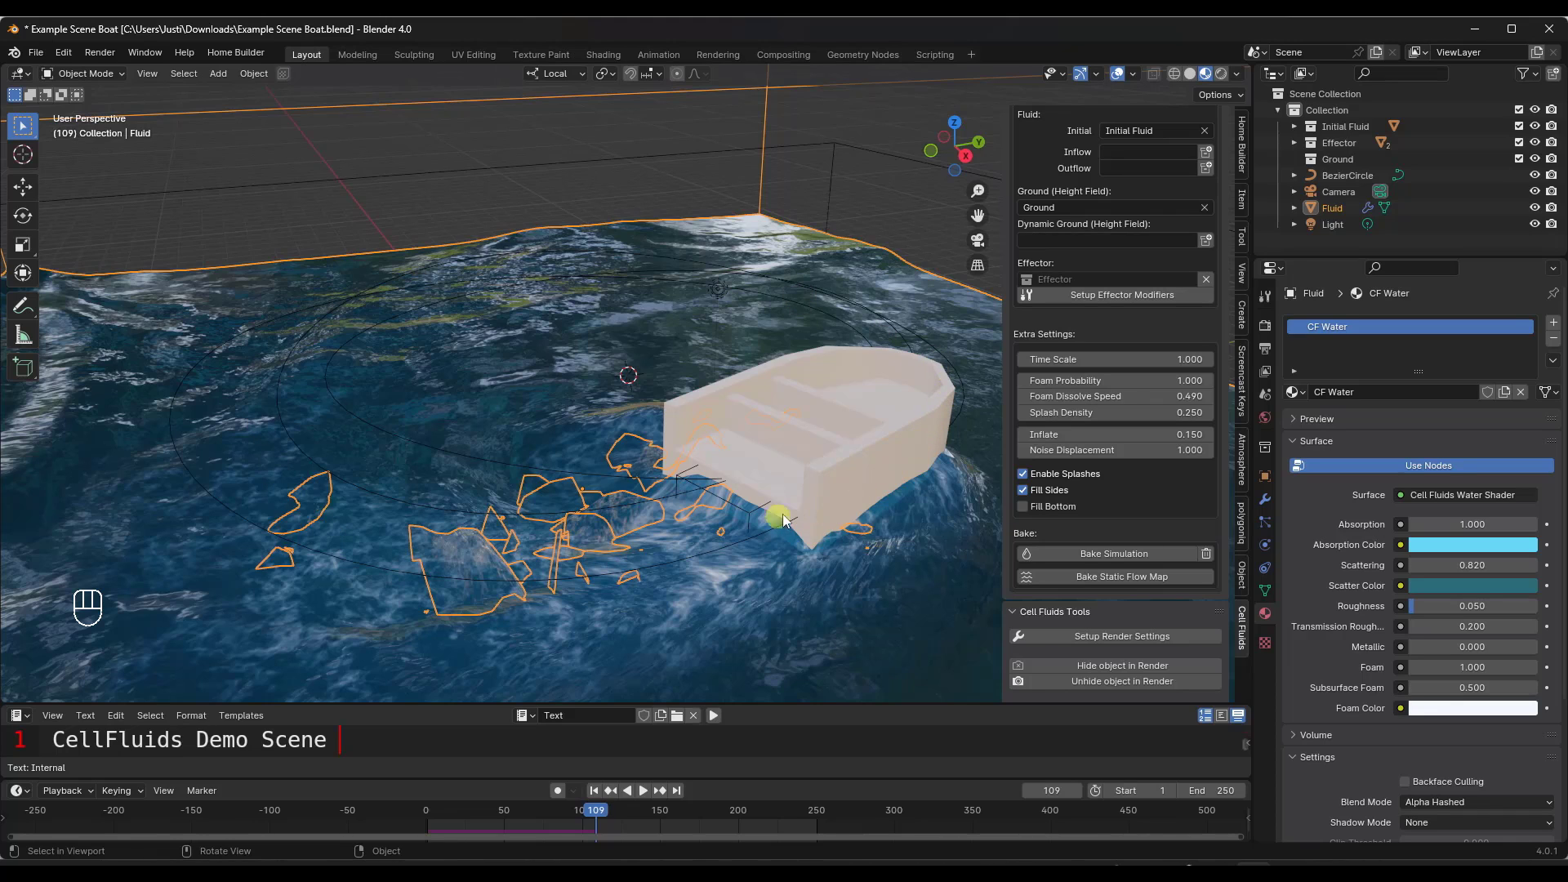
left_click(596, 793)
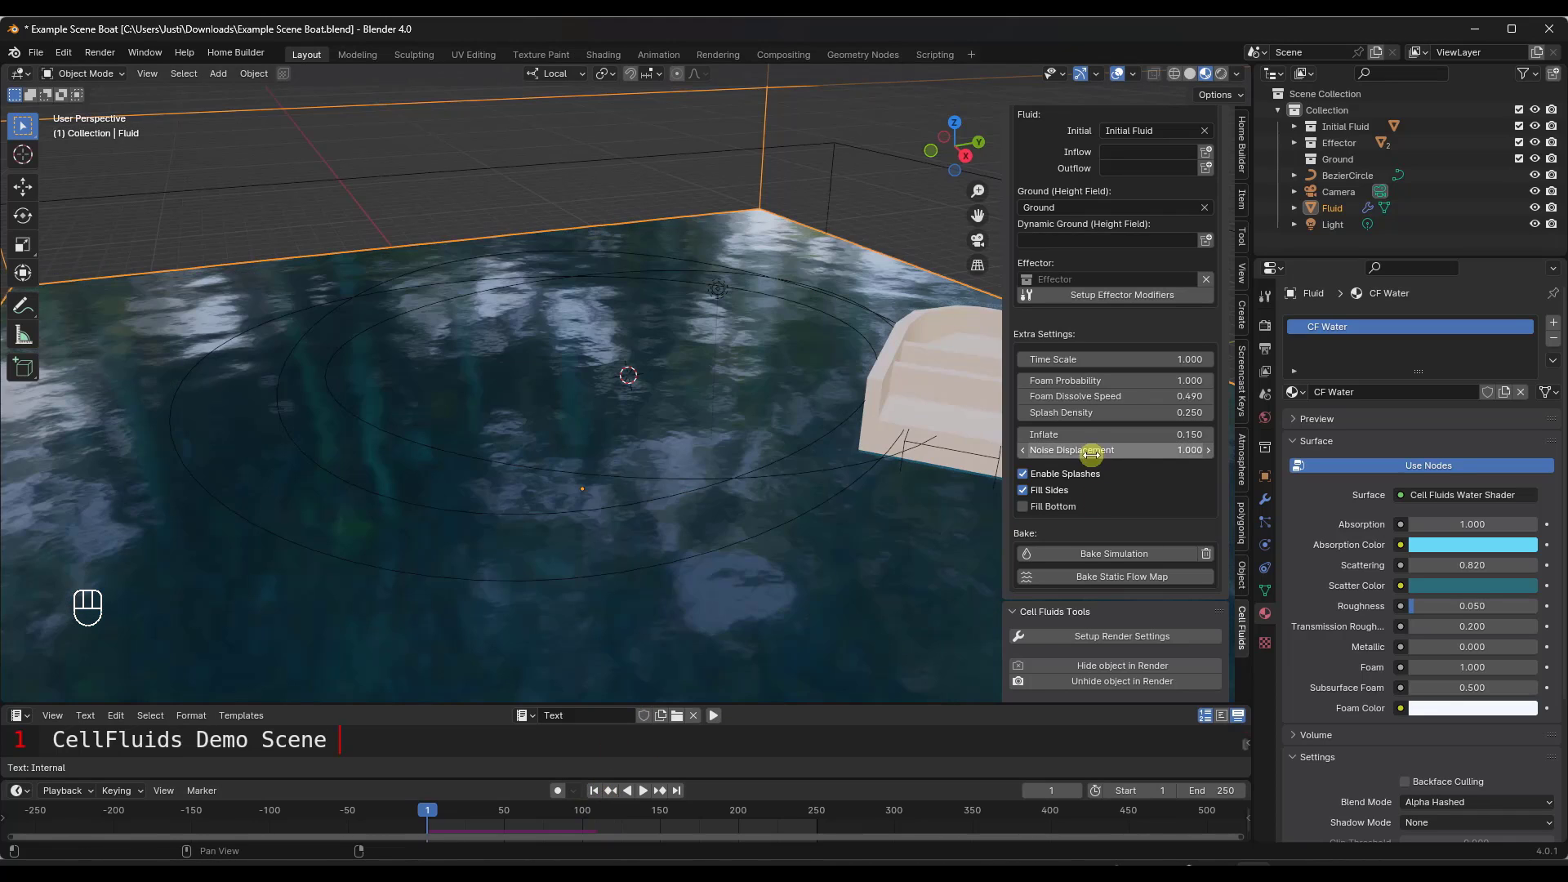
left_click(1091, 412)
type("10")
key("Return")
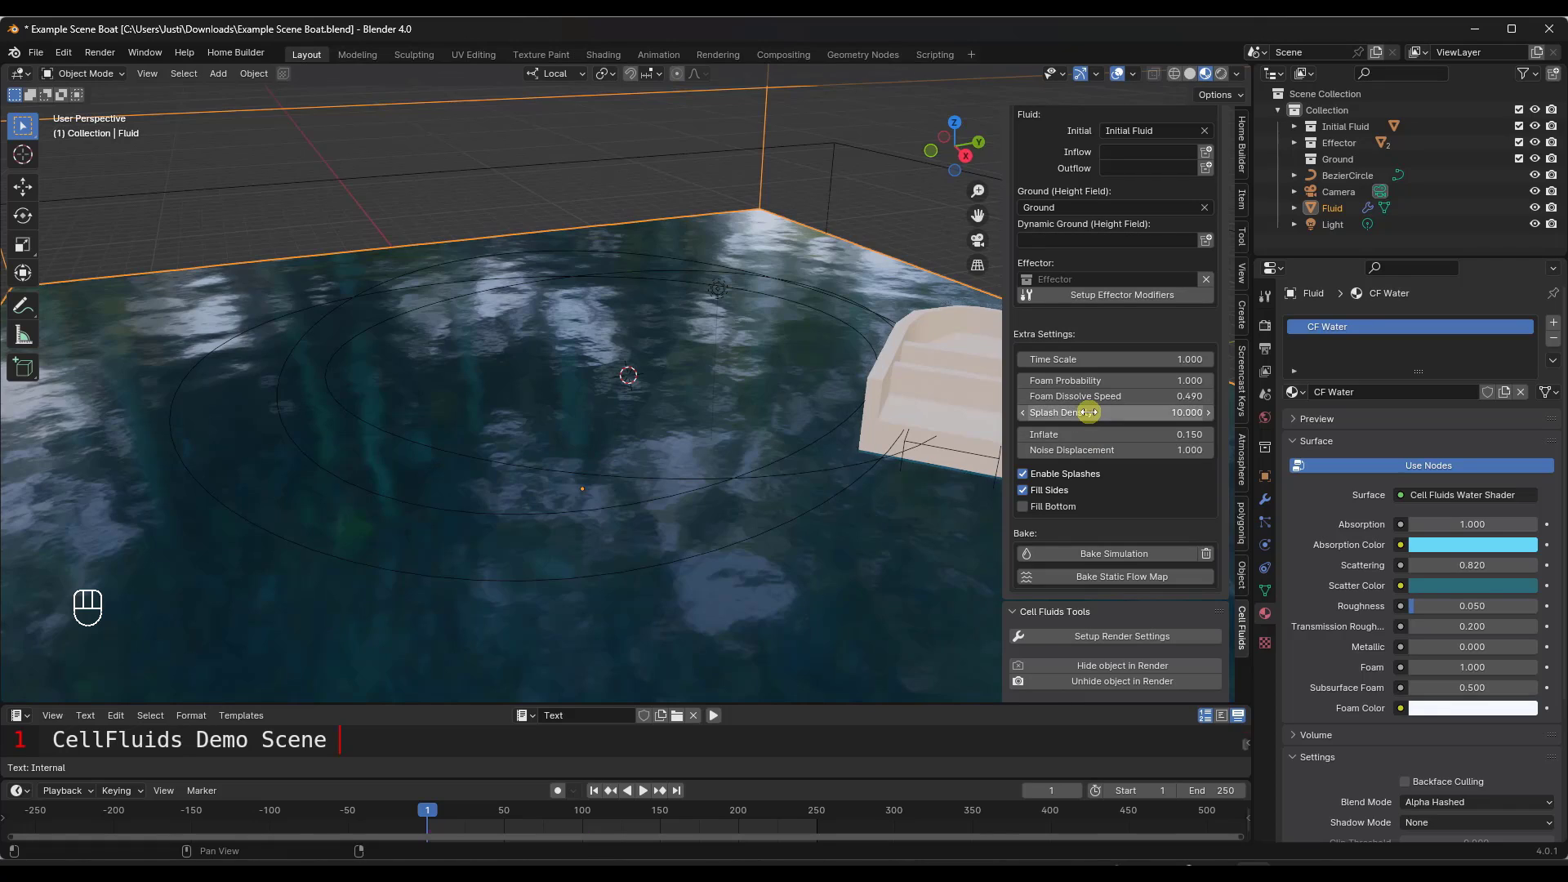
left_click(644, 791)
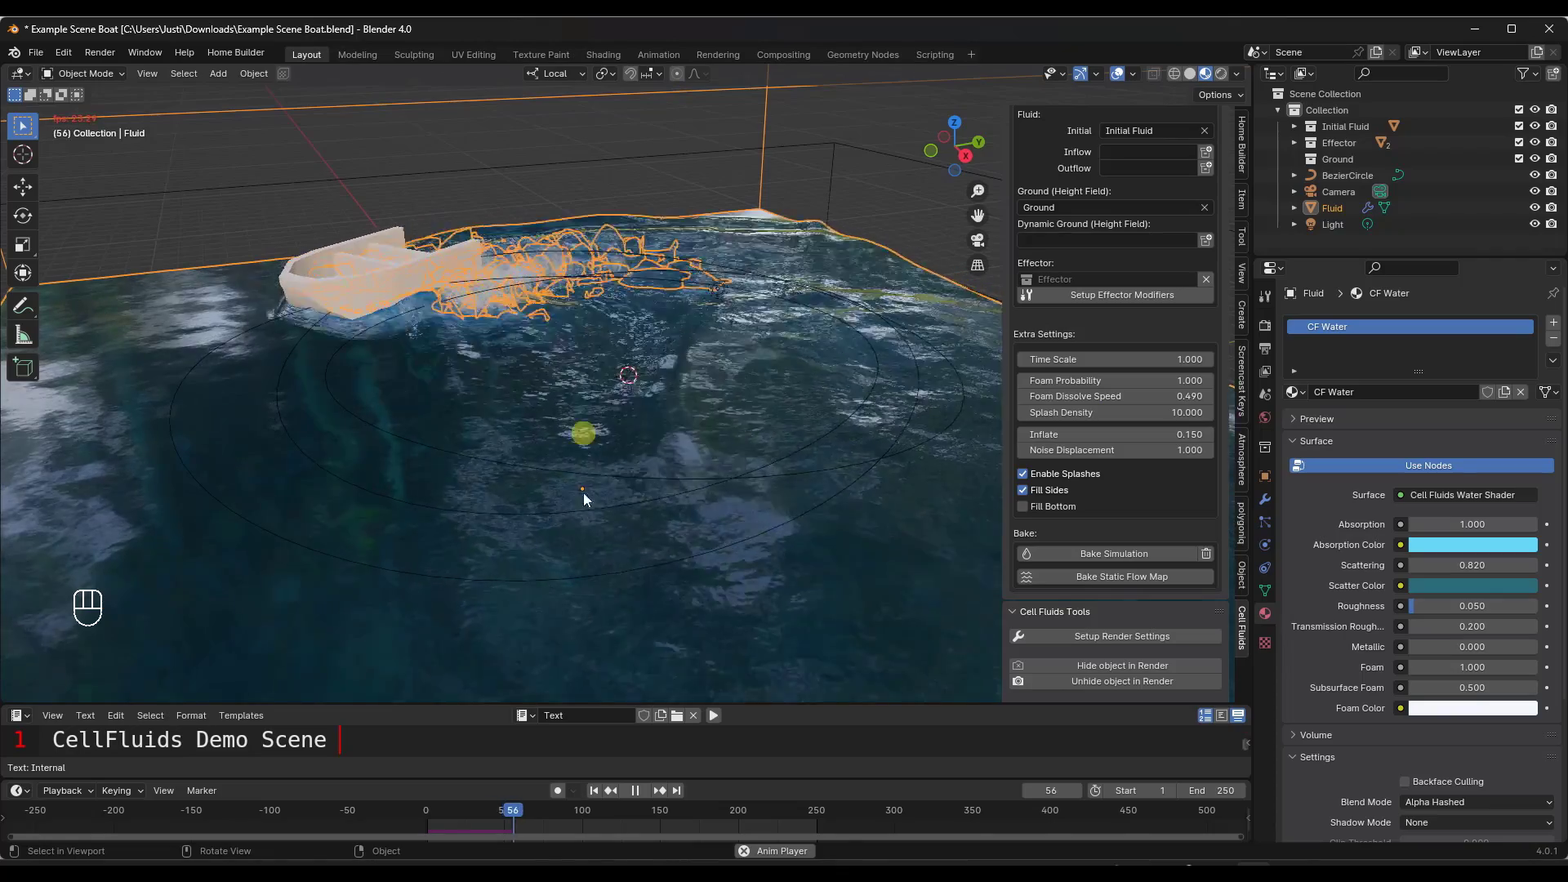
left_click(634, 791)
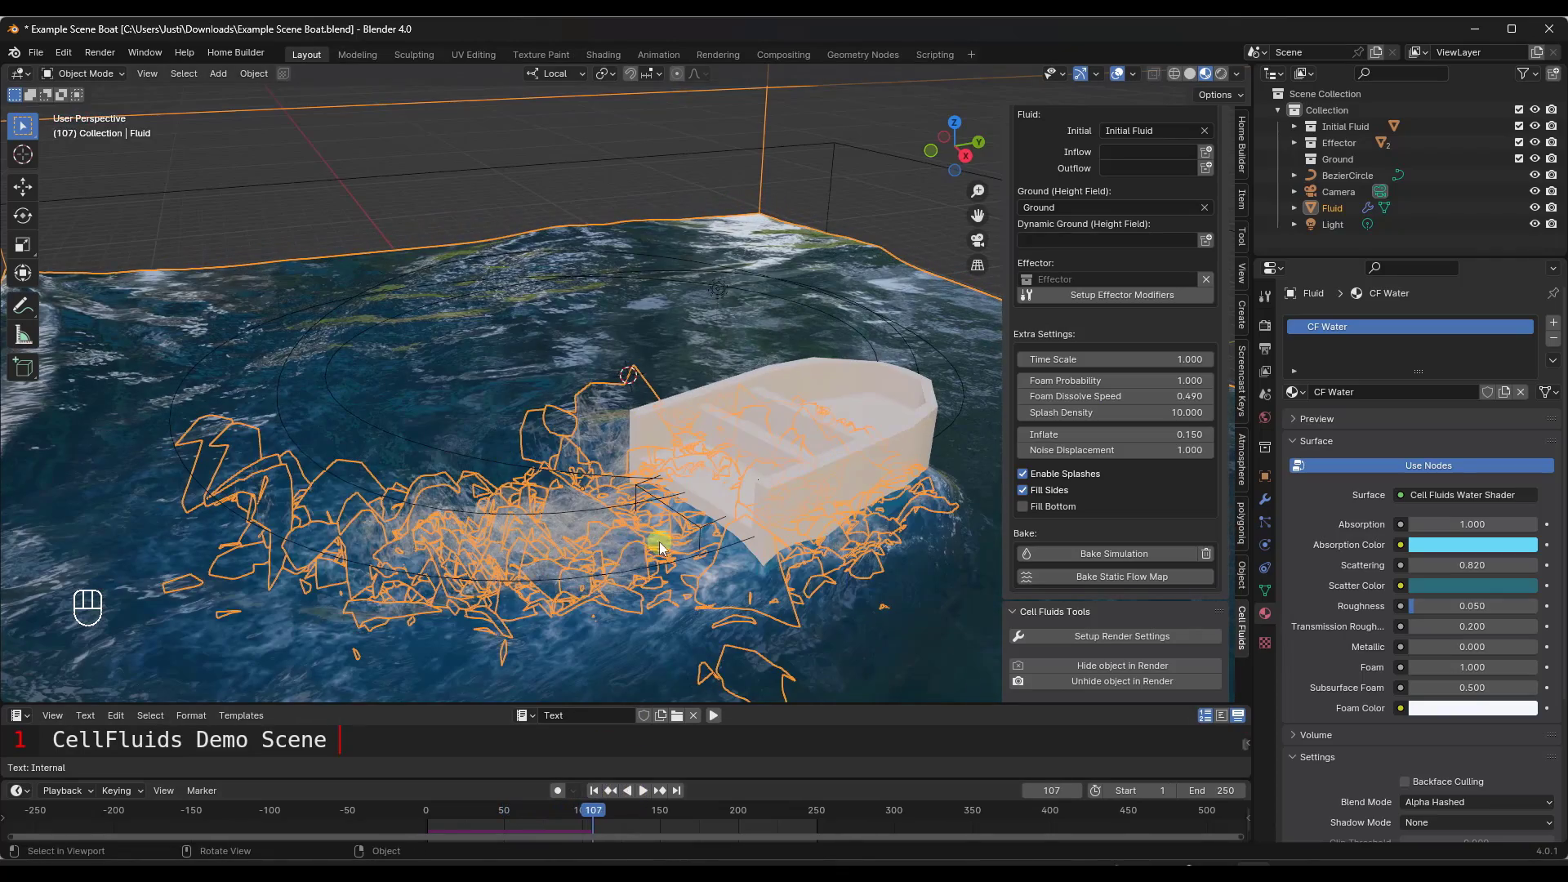
- Replay the boat simulation from the first frame and pause it at about frame 108
left_click(593, 790)
left_click(643, 791)
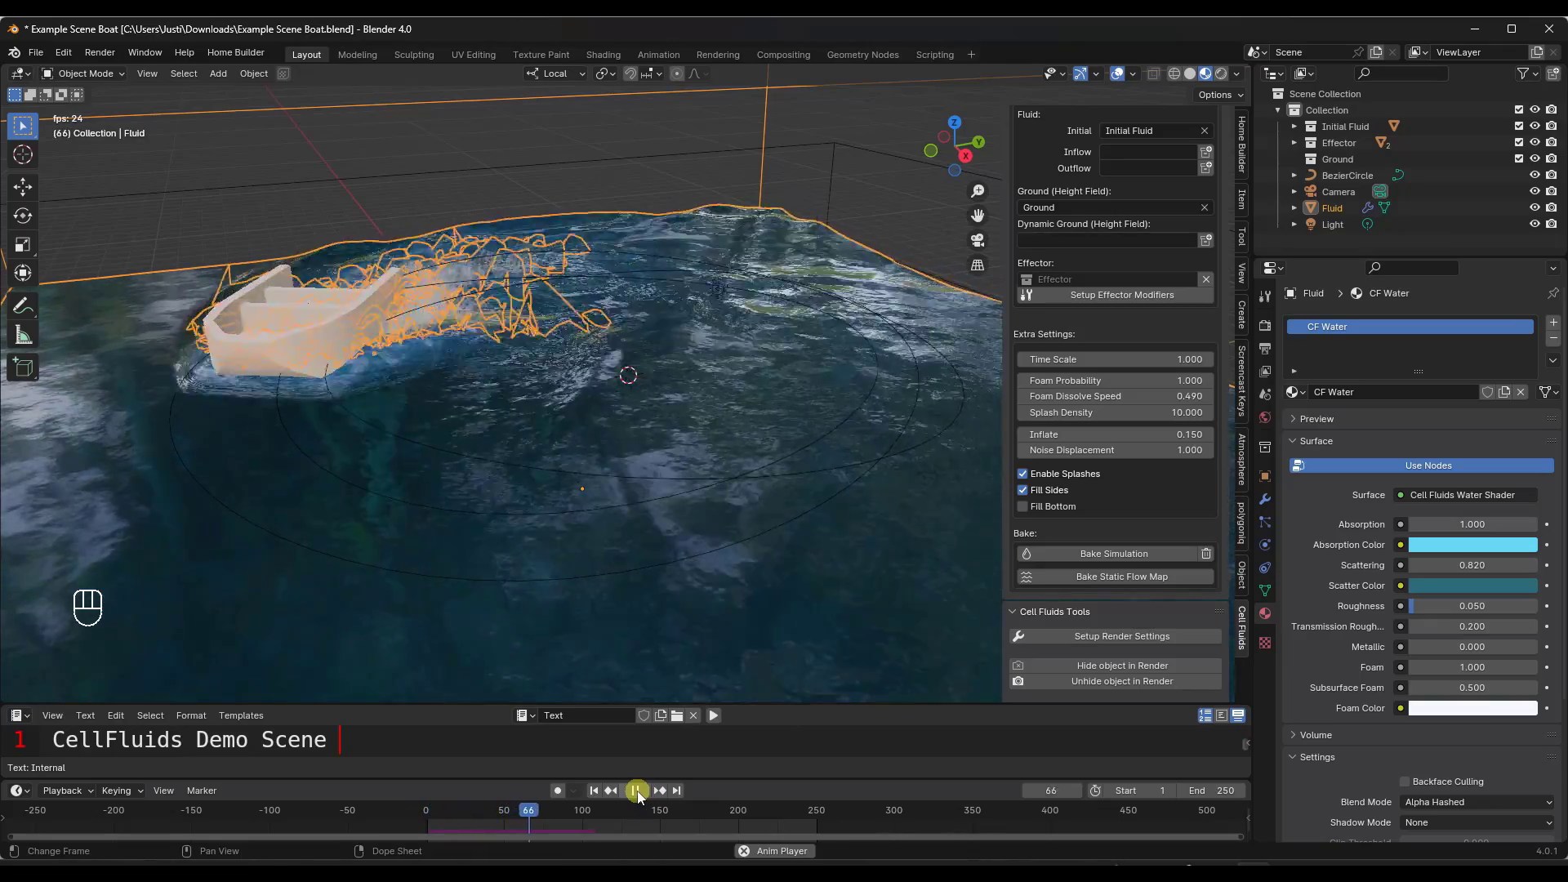
left_click(638, 791)
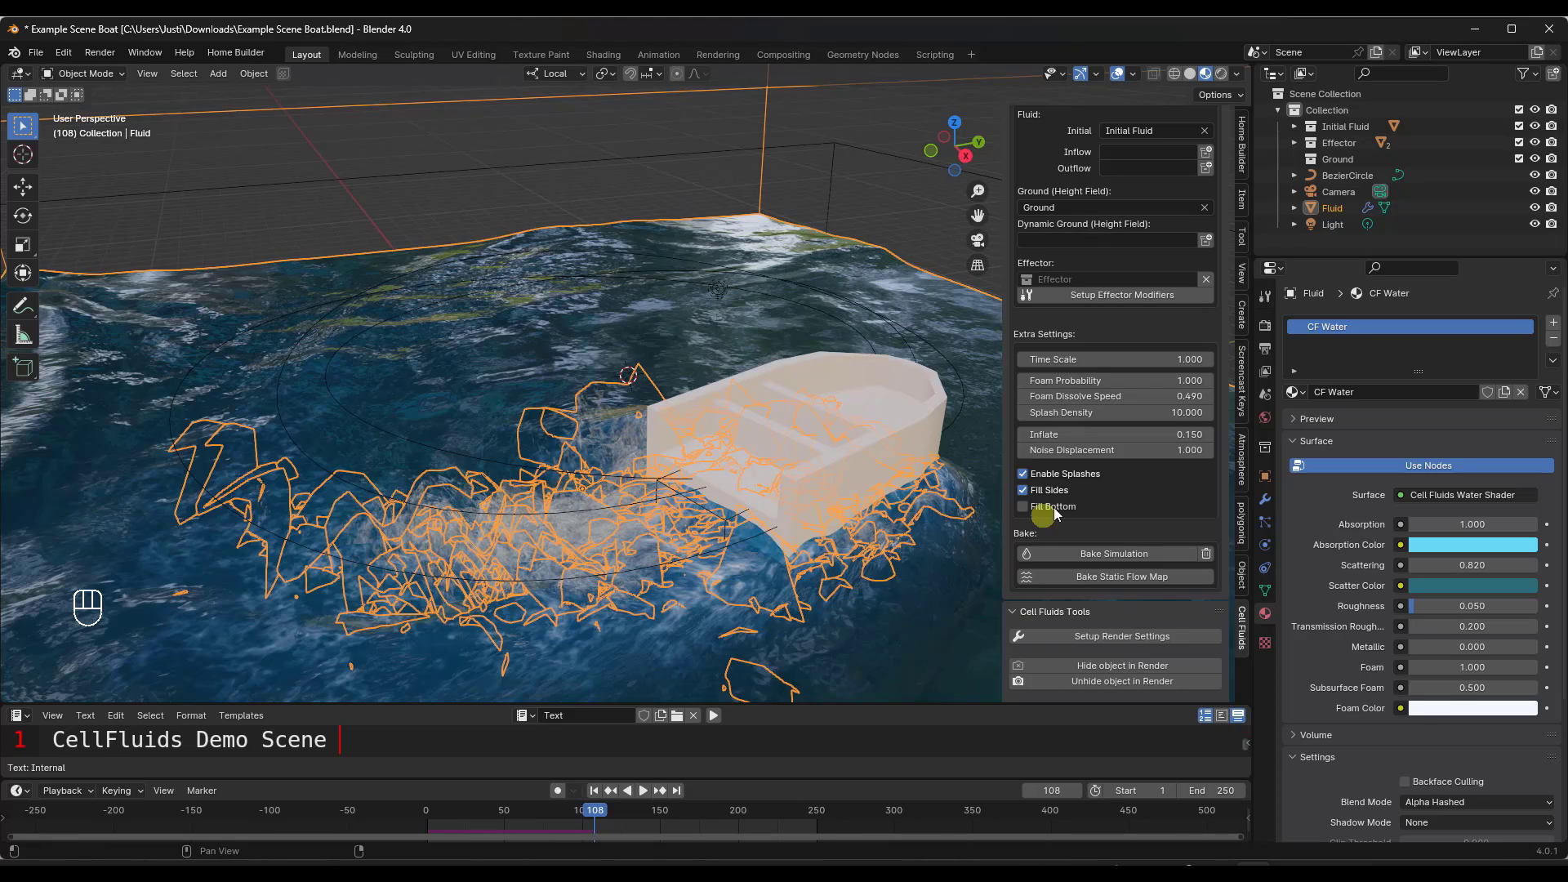
- Try Noise Displacement values of 0.1 and about 52.73 on the water, replaying from the first frame and pausing at about frame 57
left_click(1121, 452)
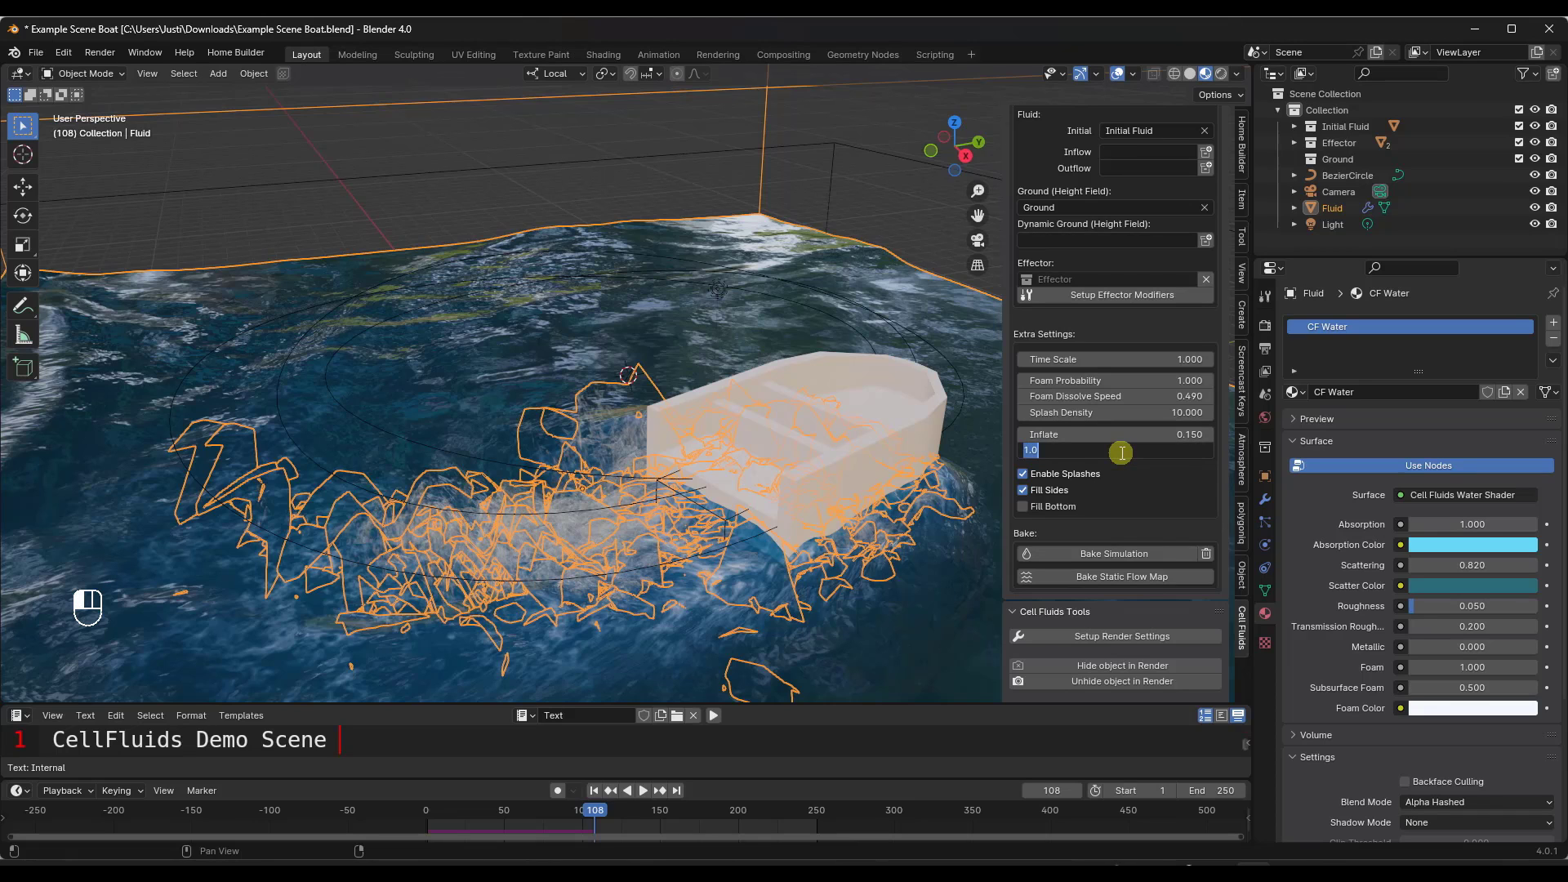
key("Return")
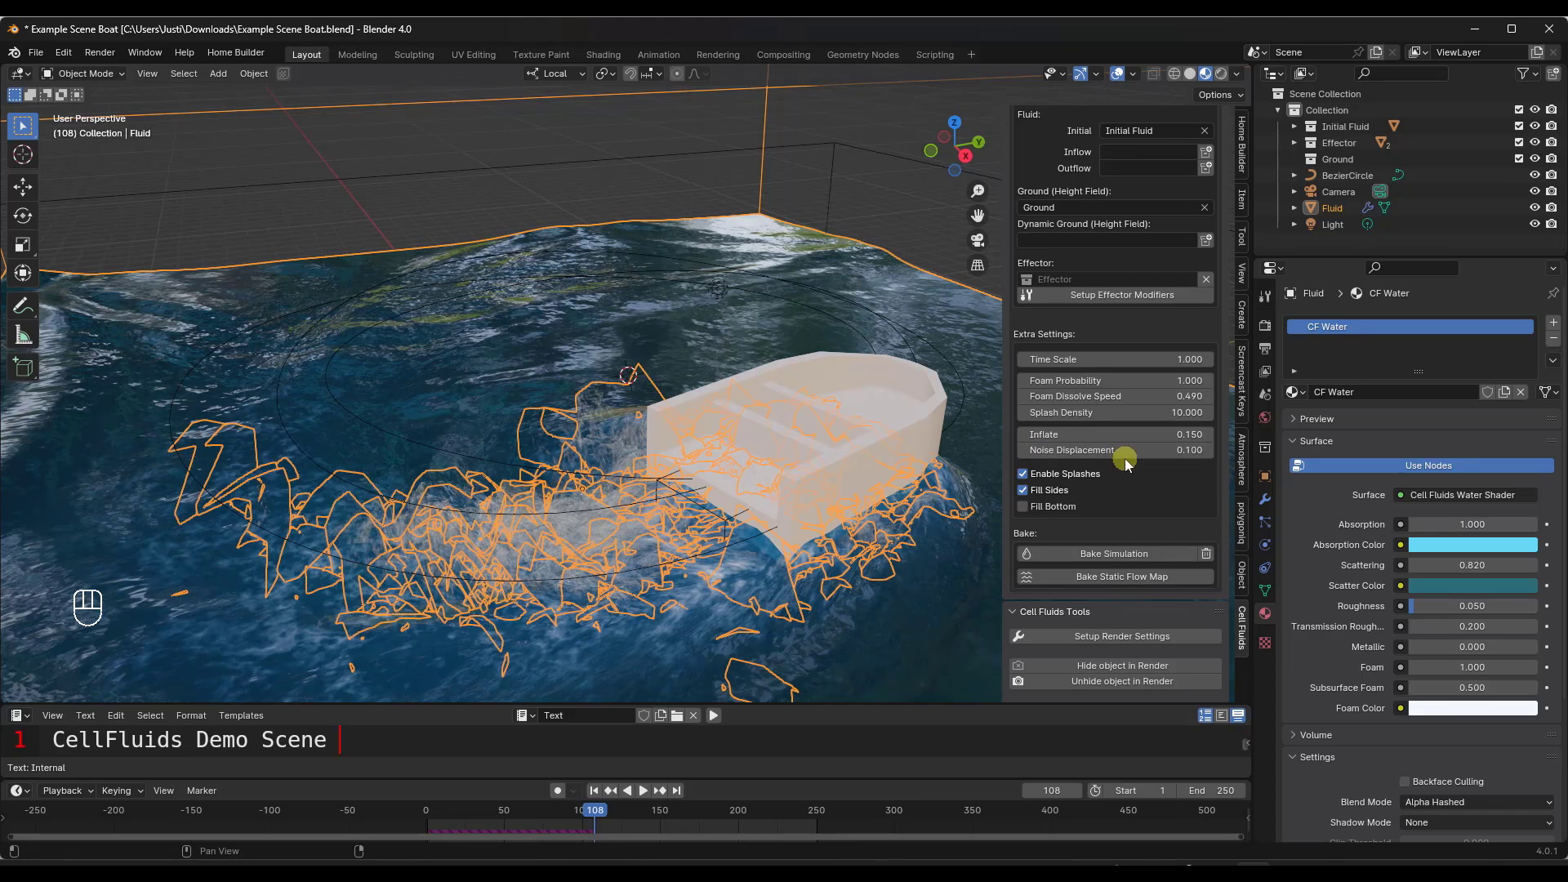
left_click_drag(1050, 450, 1233, 800)
left_click(594, 790)
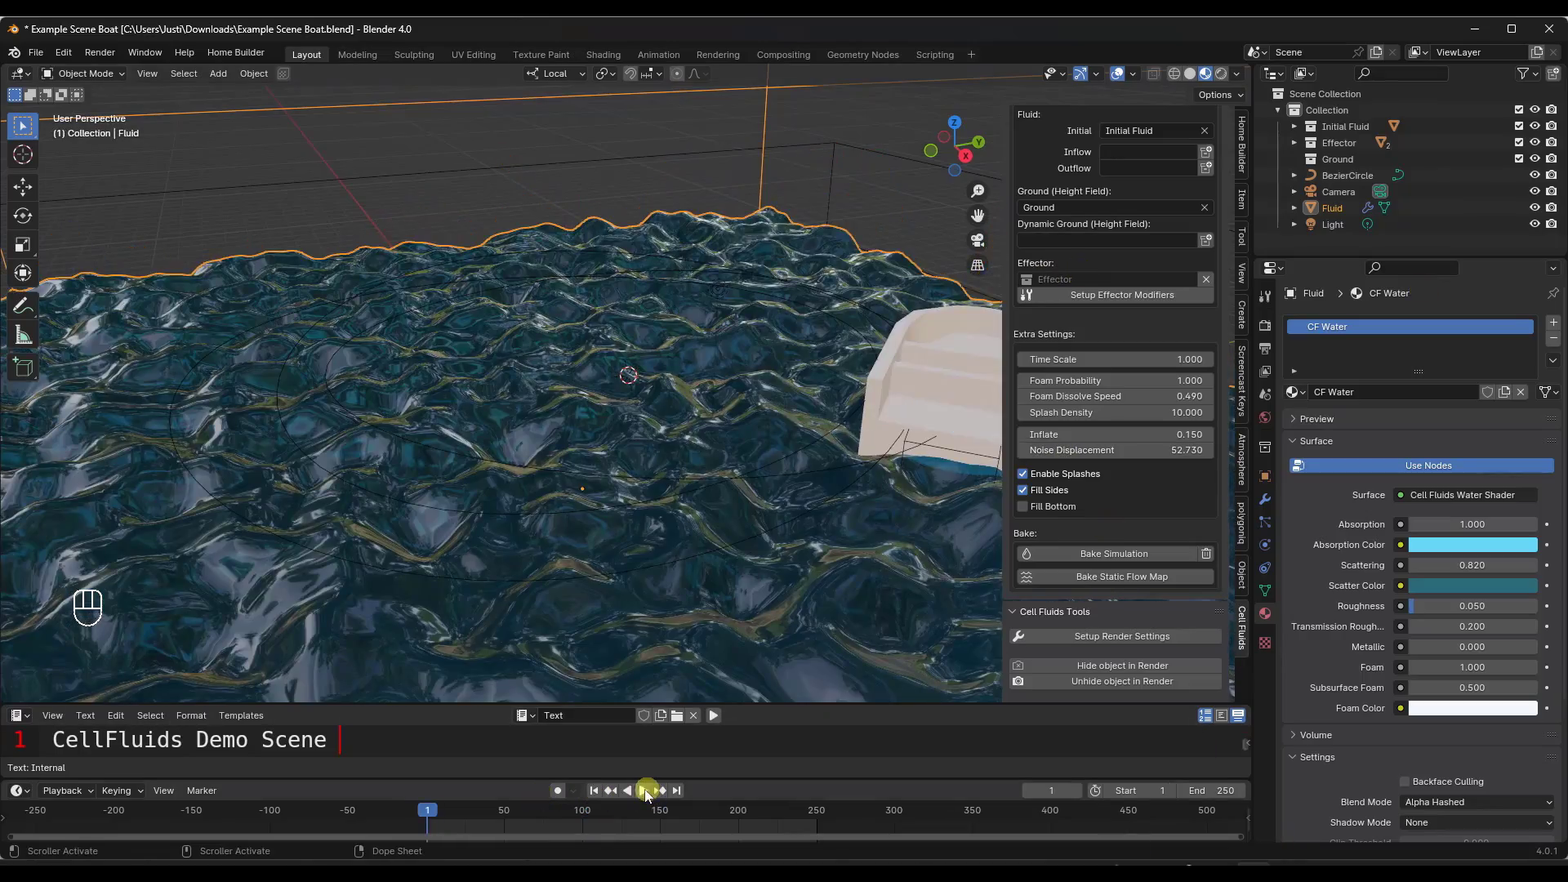
left_click(642, 791)
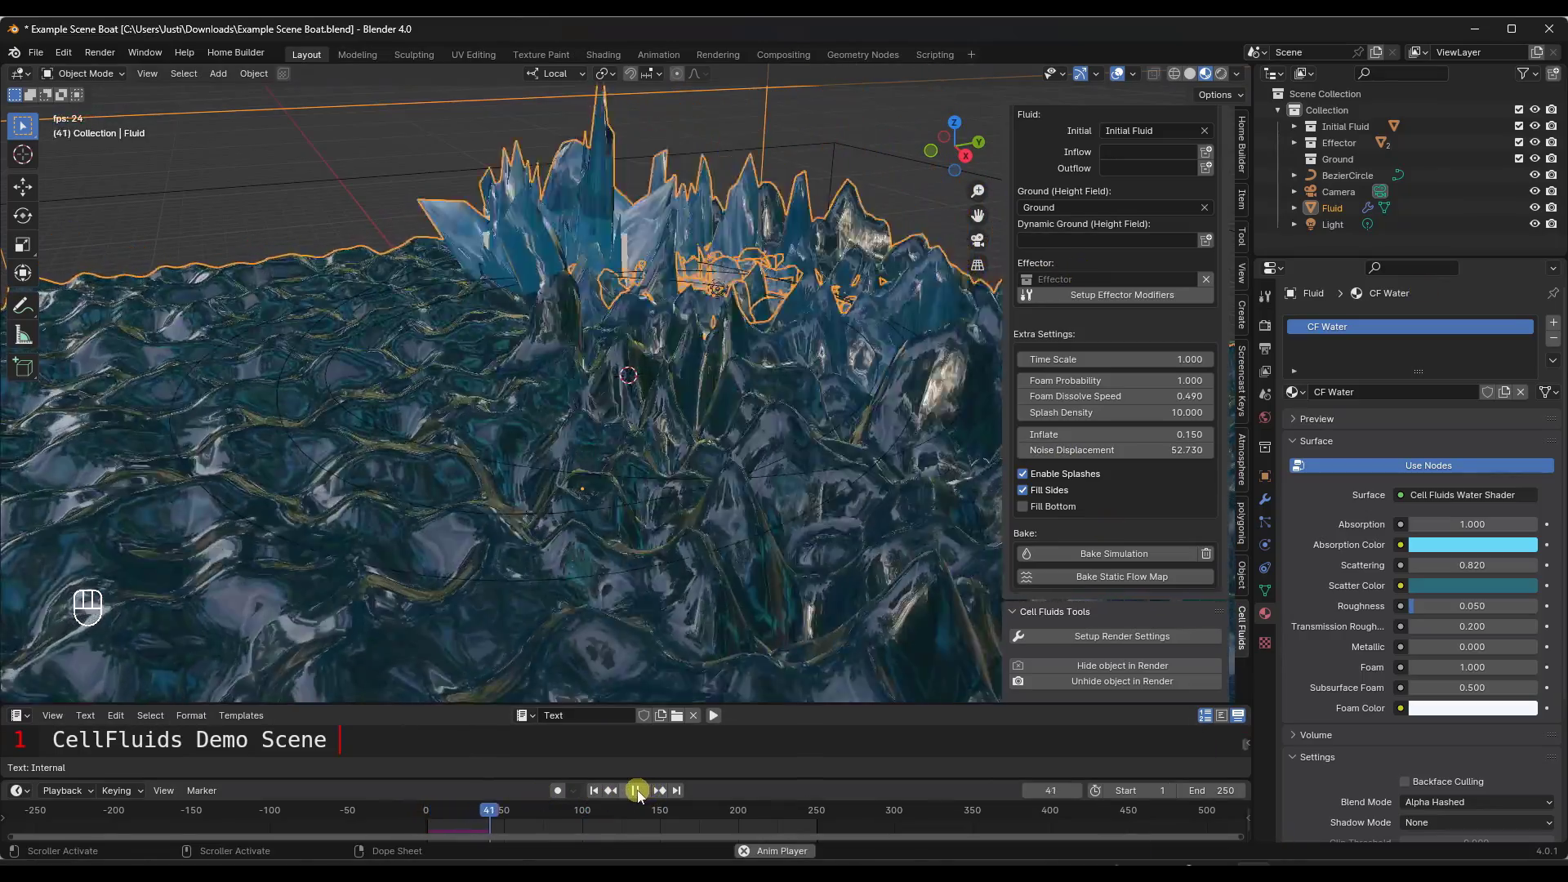
left_click(642, 791)
- Lower the water's Noise Displacement to about 1.48, replay from the first frame to about frame 118 and inspect the wake around the boat
left_click_drag(1155, 450, 723, 539)
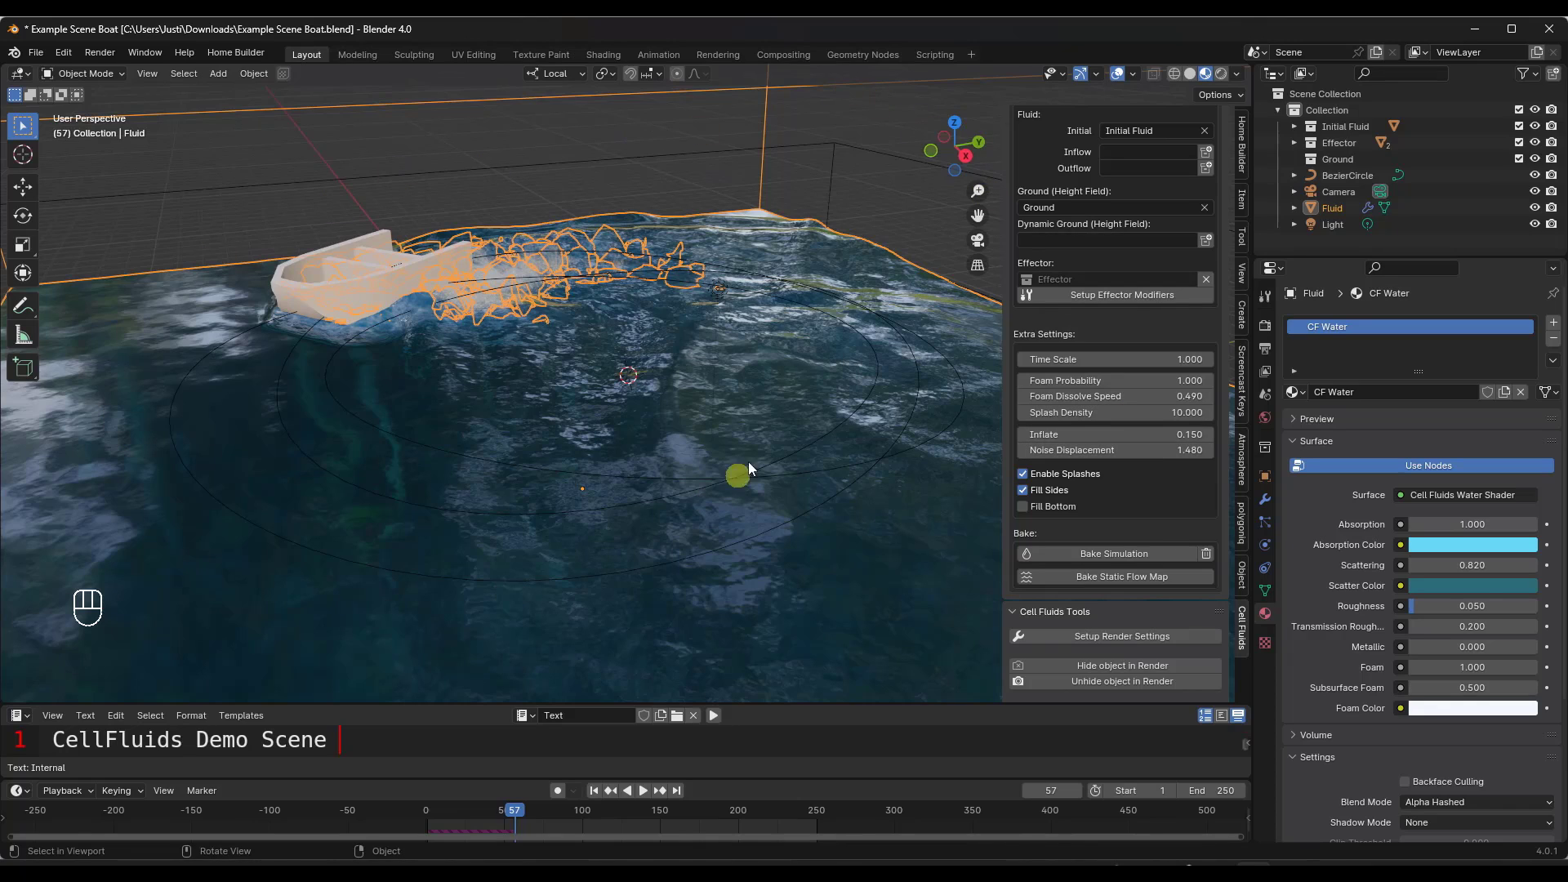
left_click(593, 792)
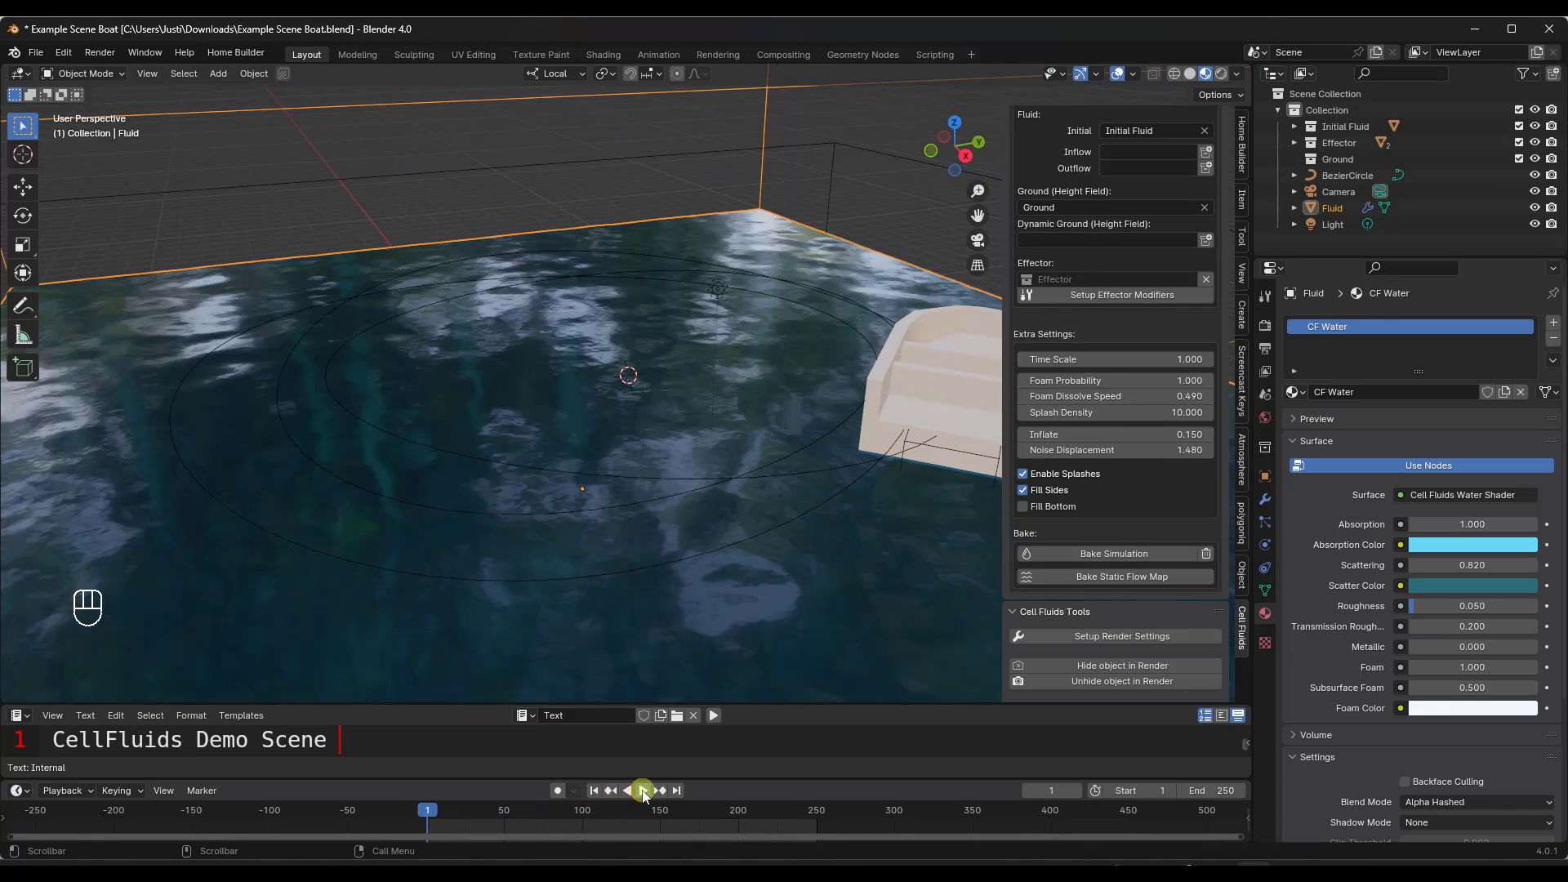
left_click(643, 790)
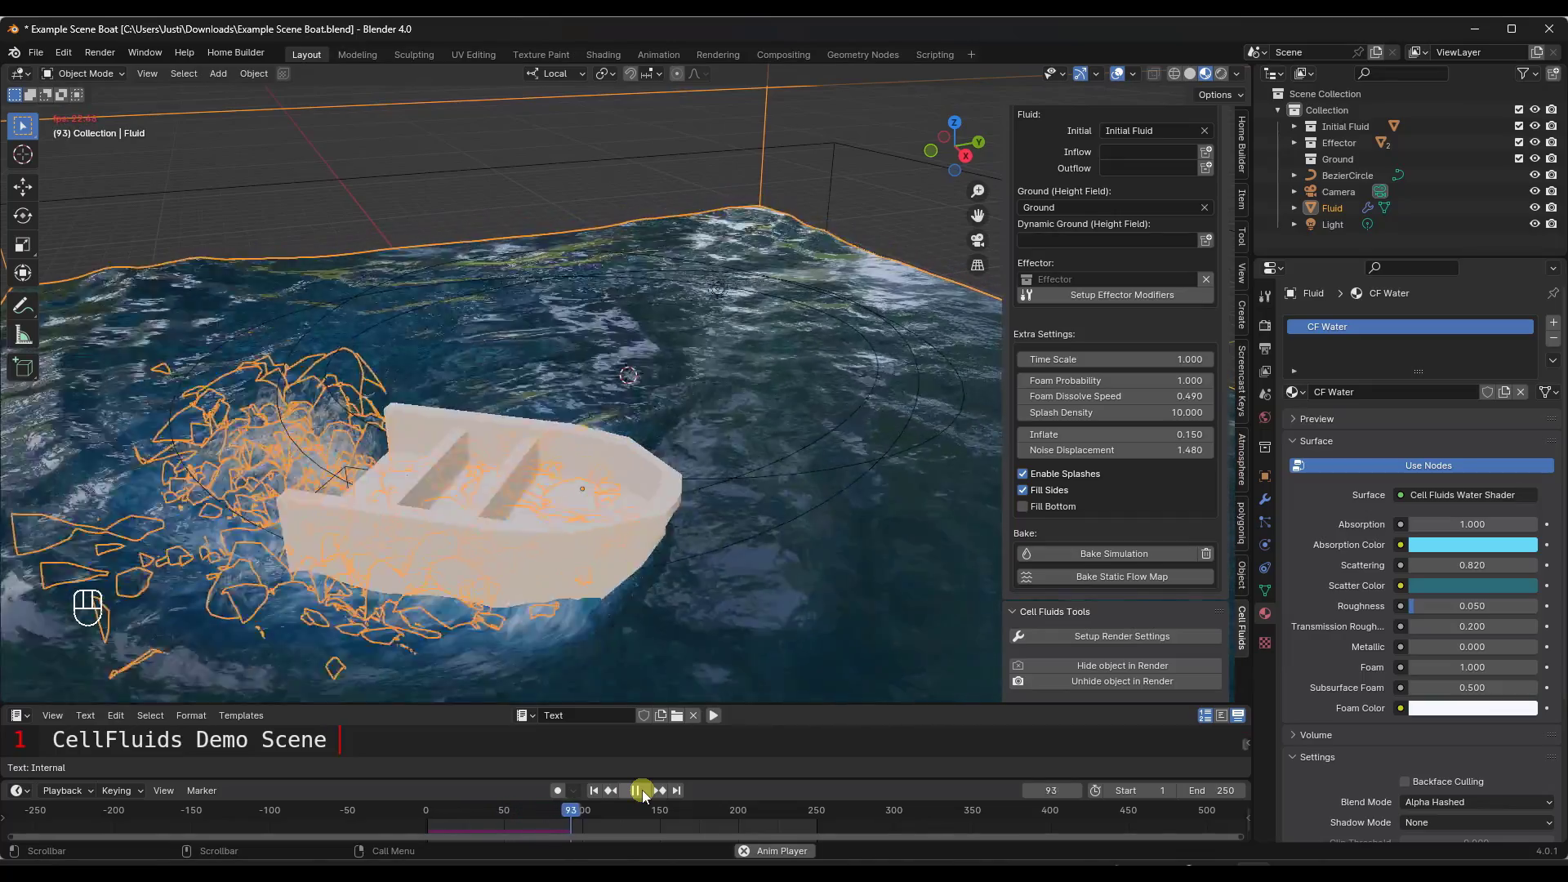
left_click(640, 791)
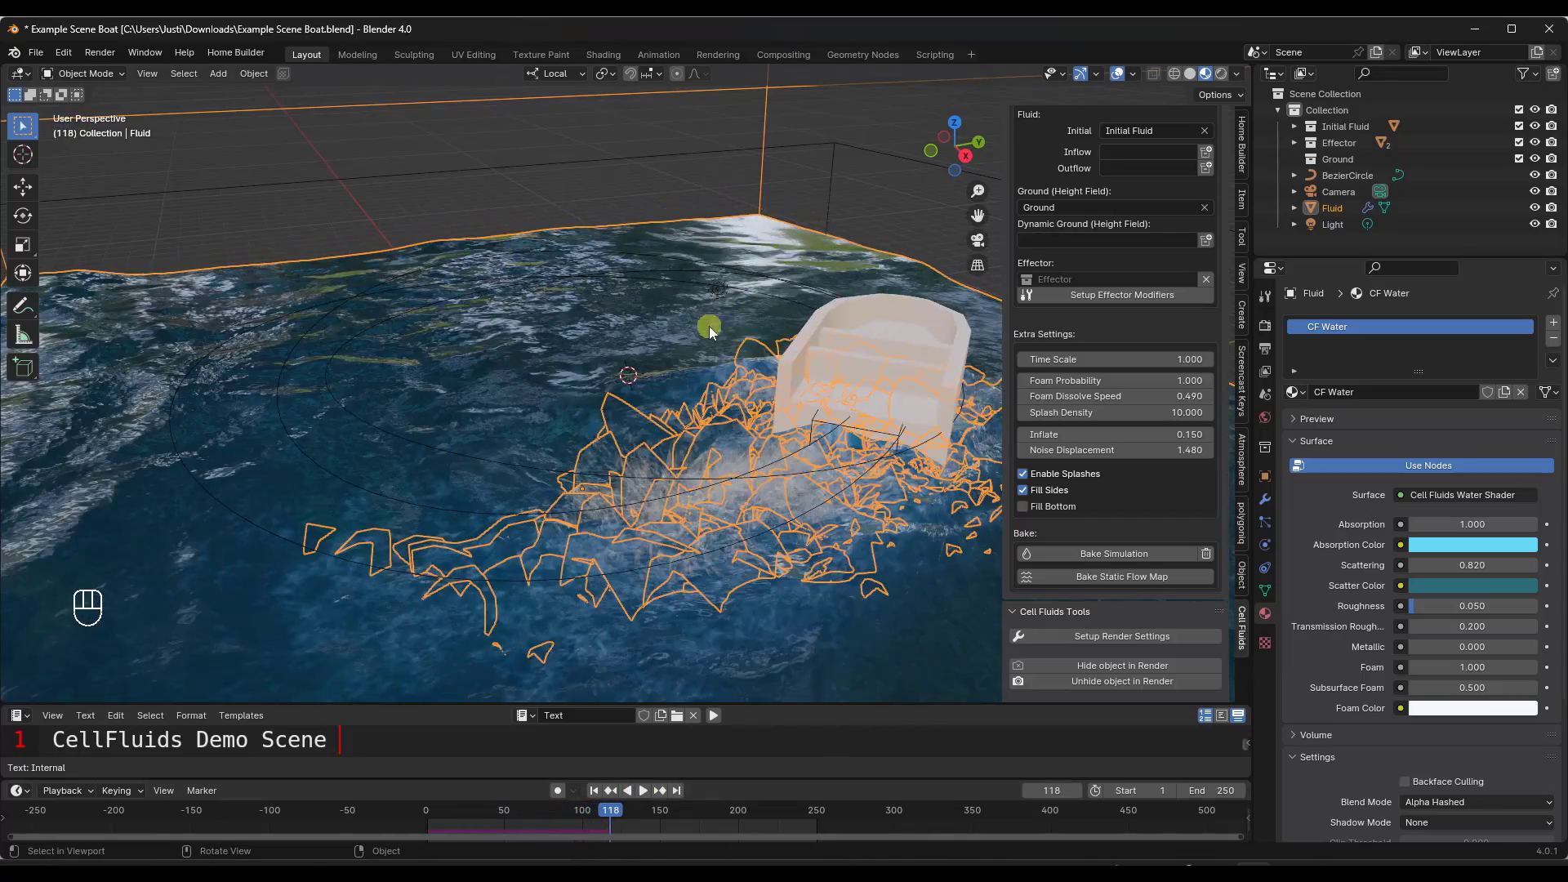
middle_click_drag(709, 329, 752, 326)
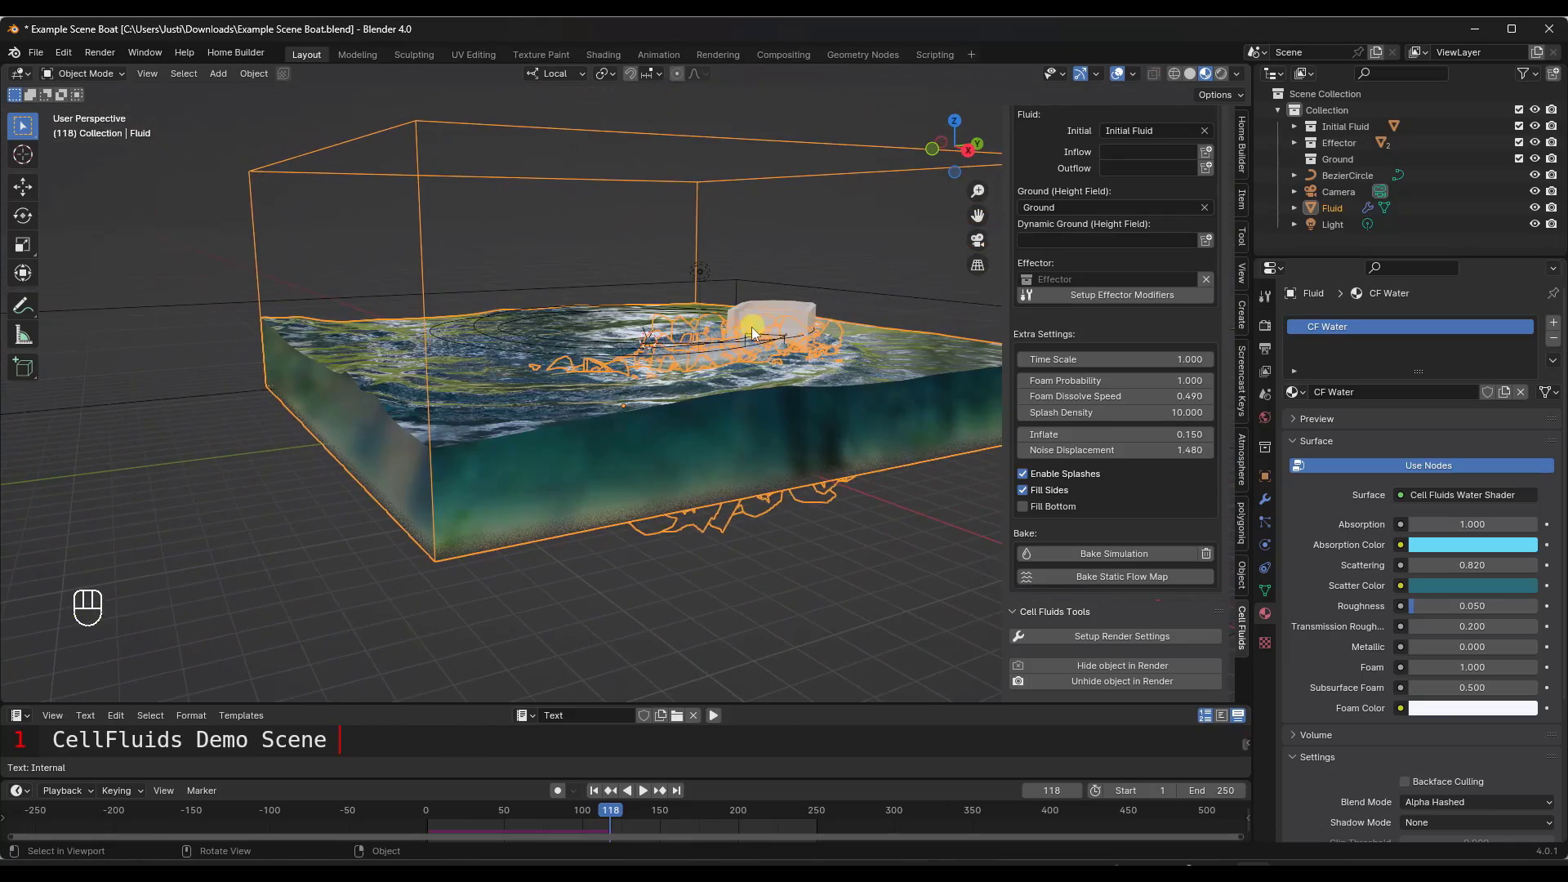
scroll(610, 360, "up", 5)
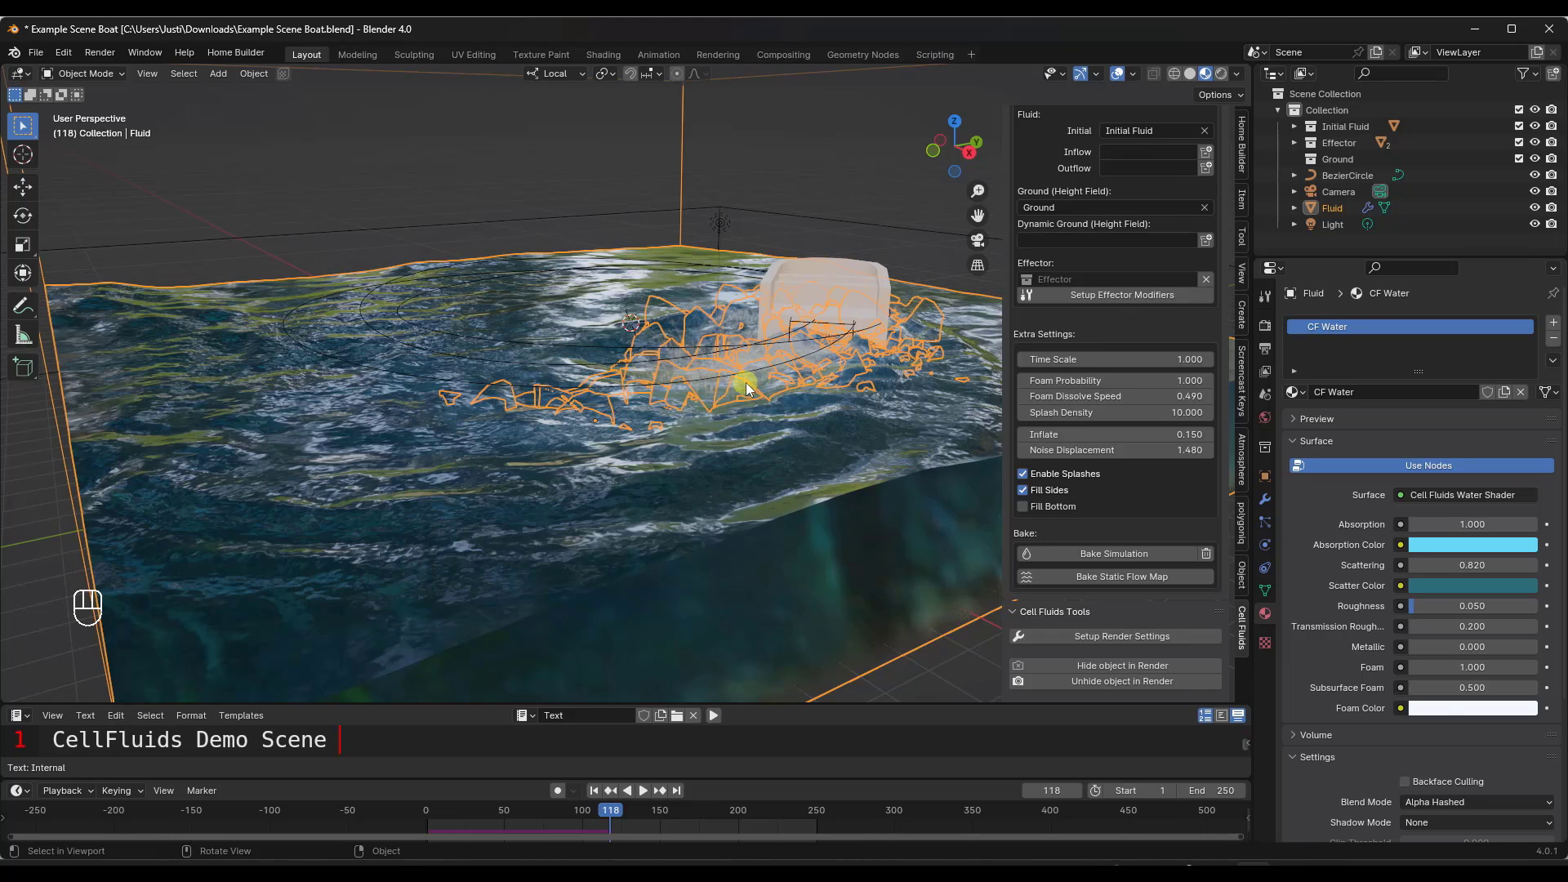
middle_click_drag(781, 333, 753, 360)
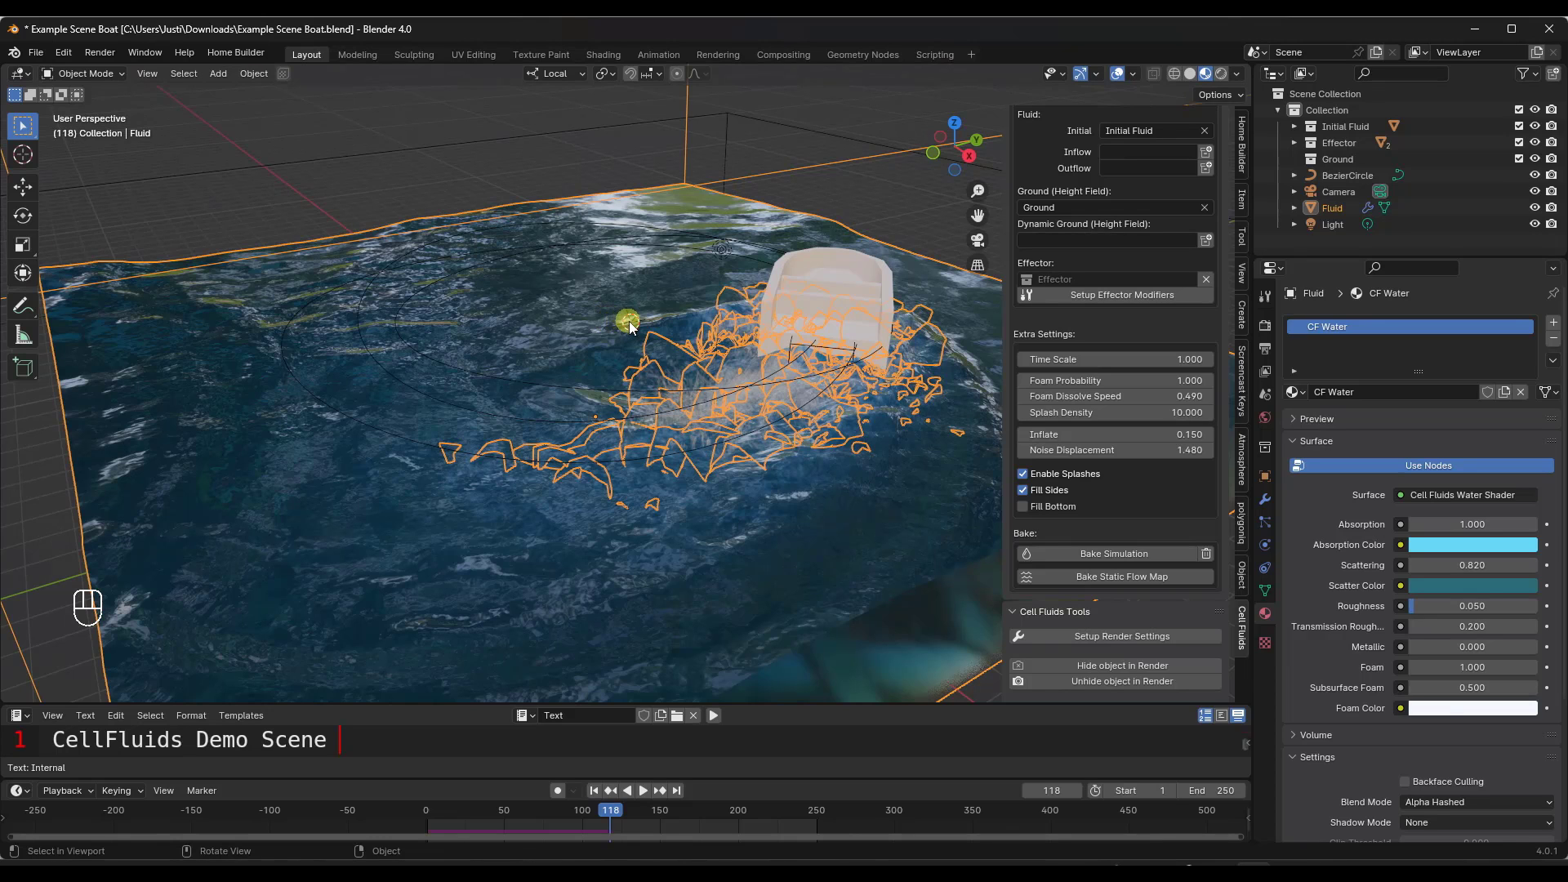
scroll(722, 334, "down", 4)
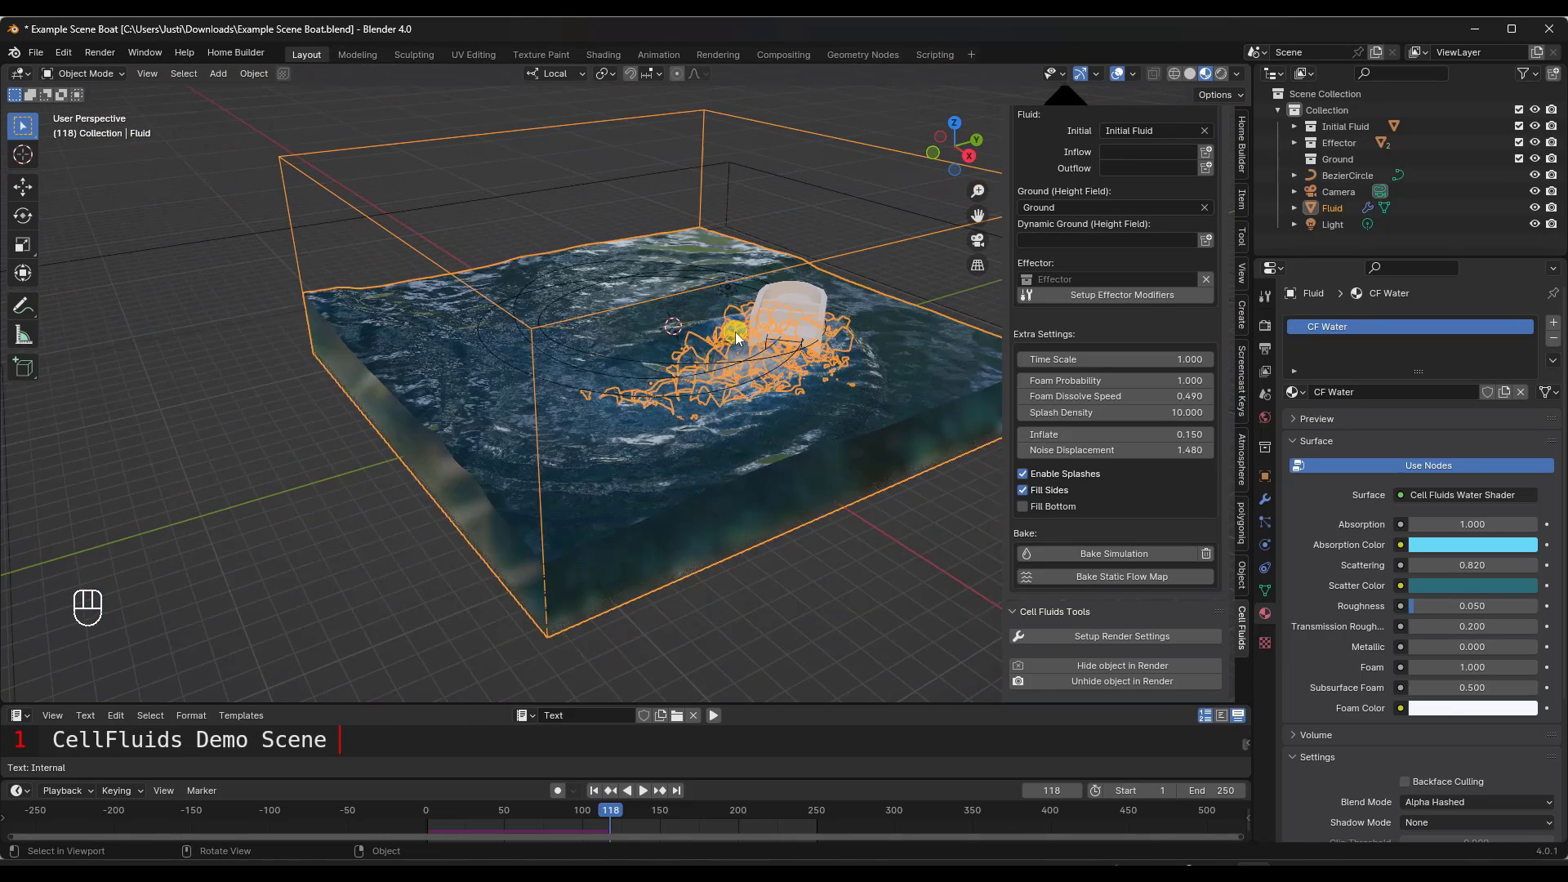
middle_click_drag(749, 322, 841, 290)
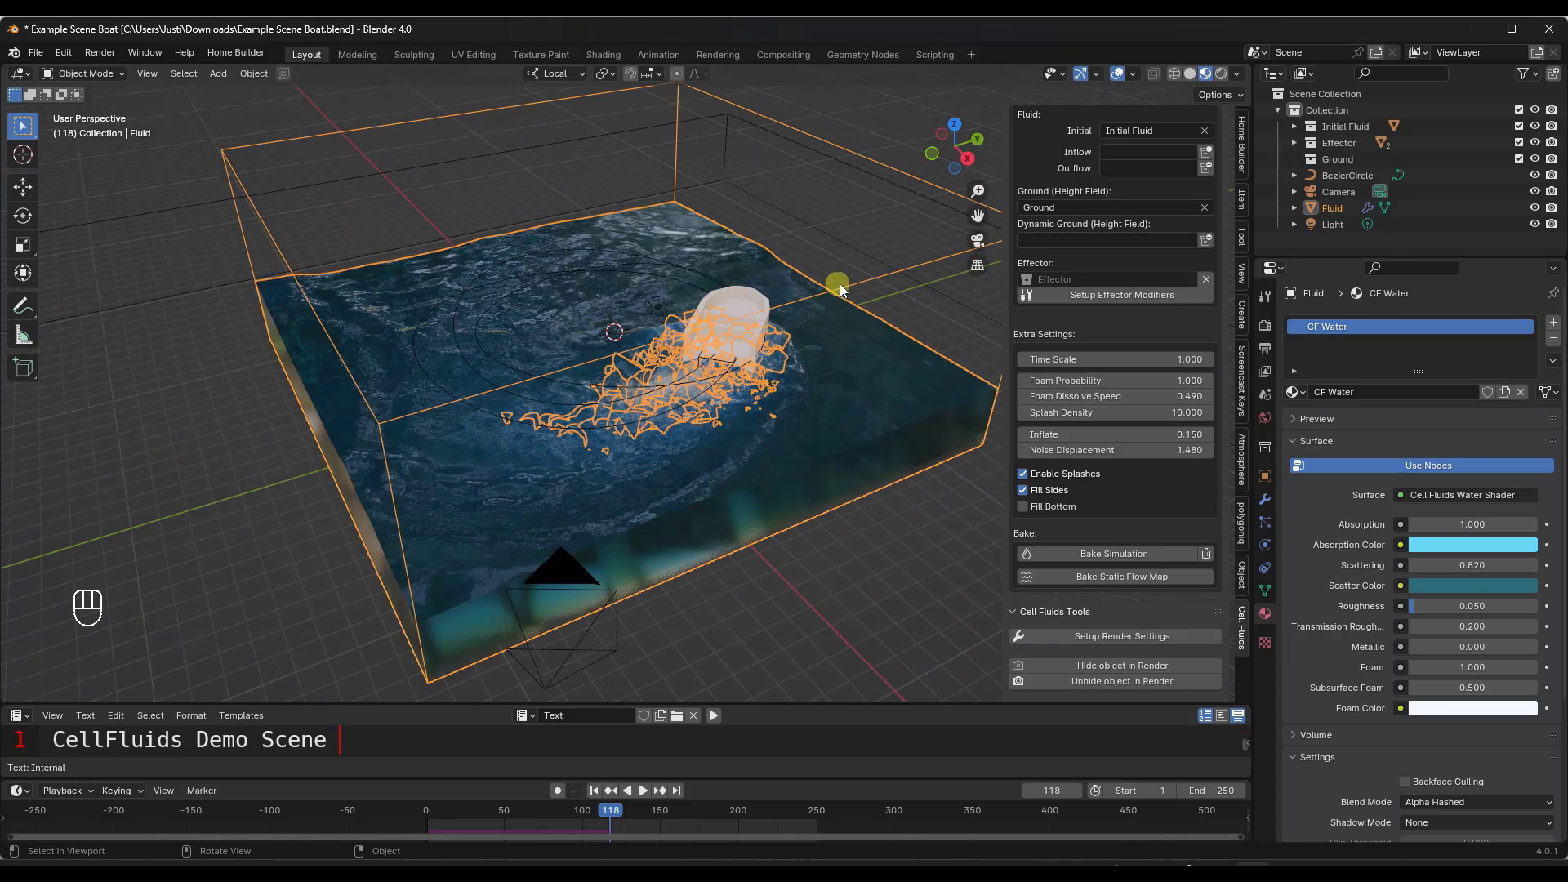
- Start a new file, discarding the unsaved changes to the boat scene
left_click(37, 52)
mouse_move(49, 67)
left_click(294, 75)
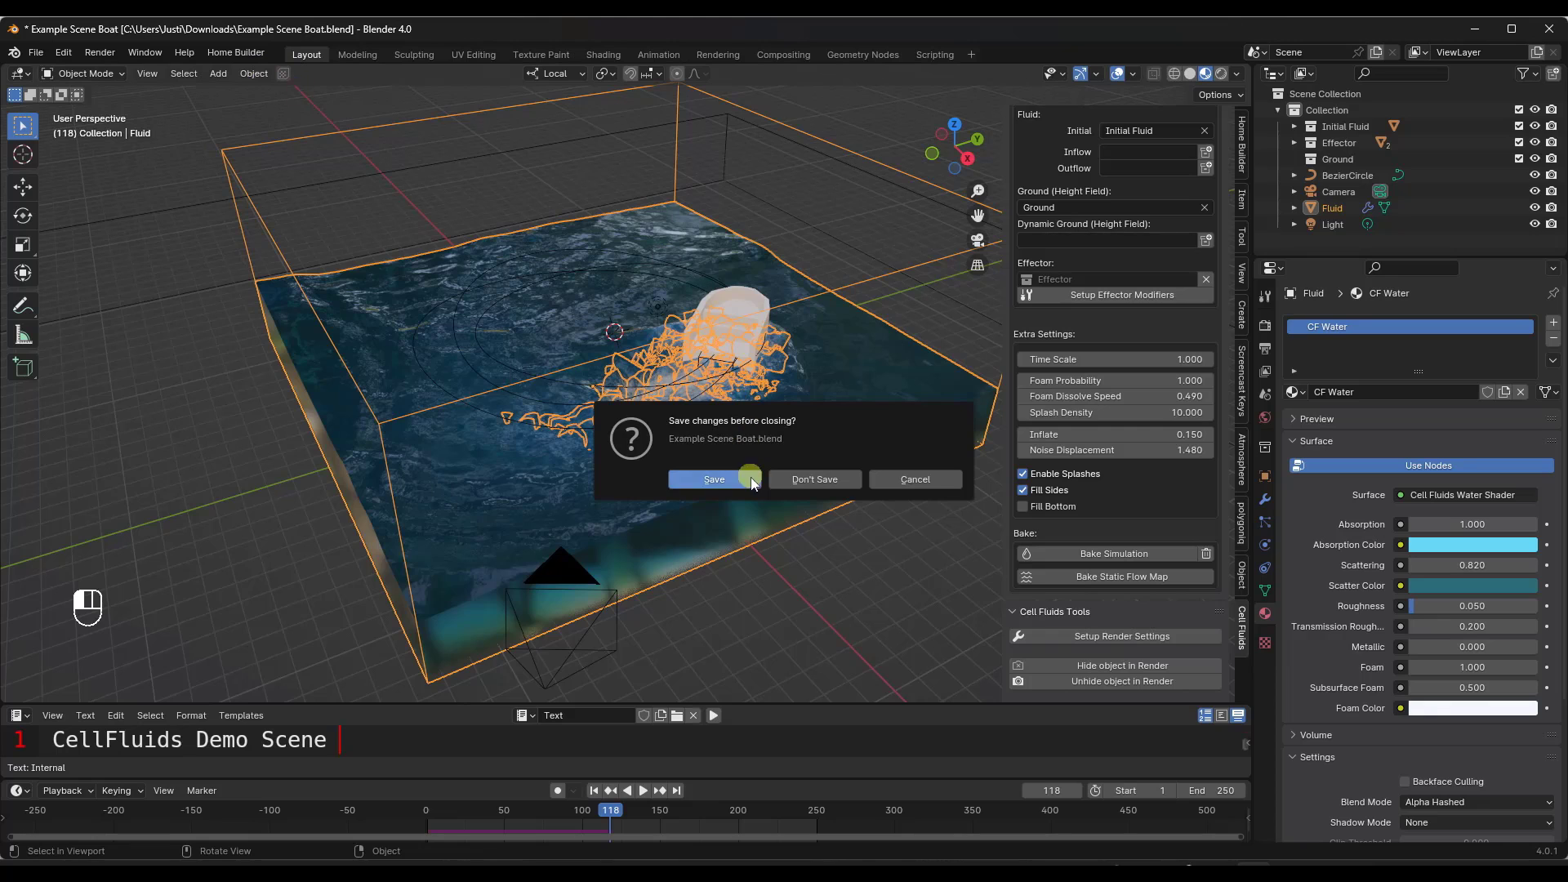
left_click(817, 480)
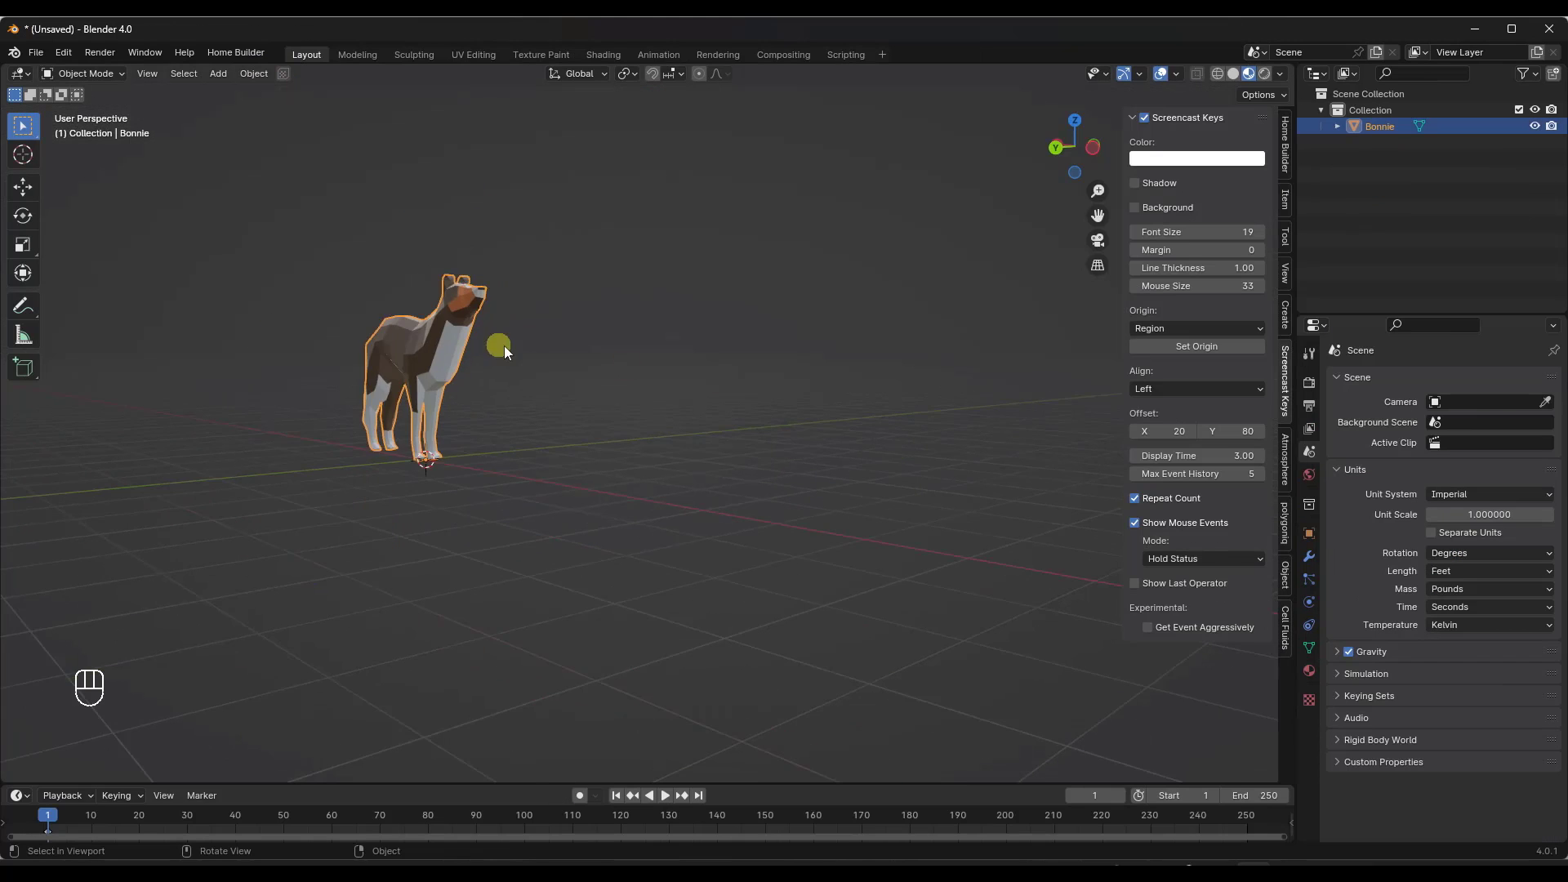
- Move the dog model across the ground by about 8.55' in X and 6.93' in Y, and add a new Cell Fluids fluid domain
key("g")
key("shift+z")
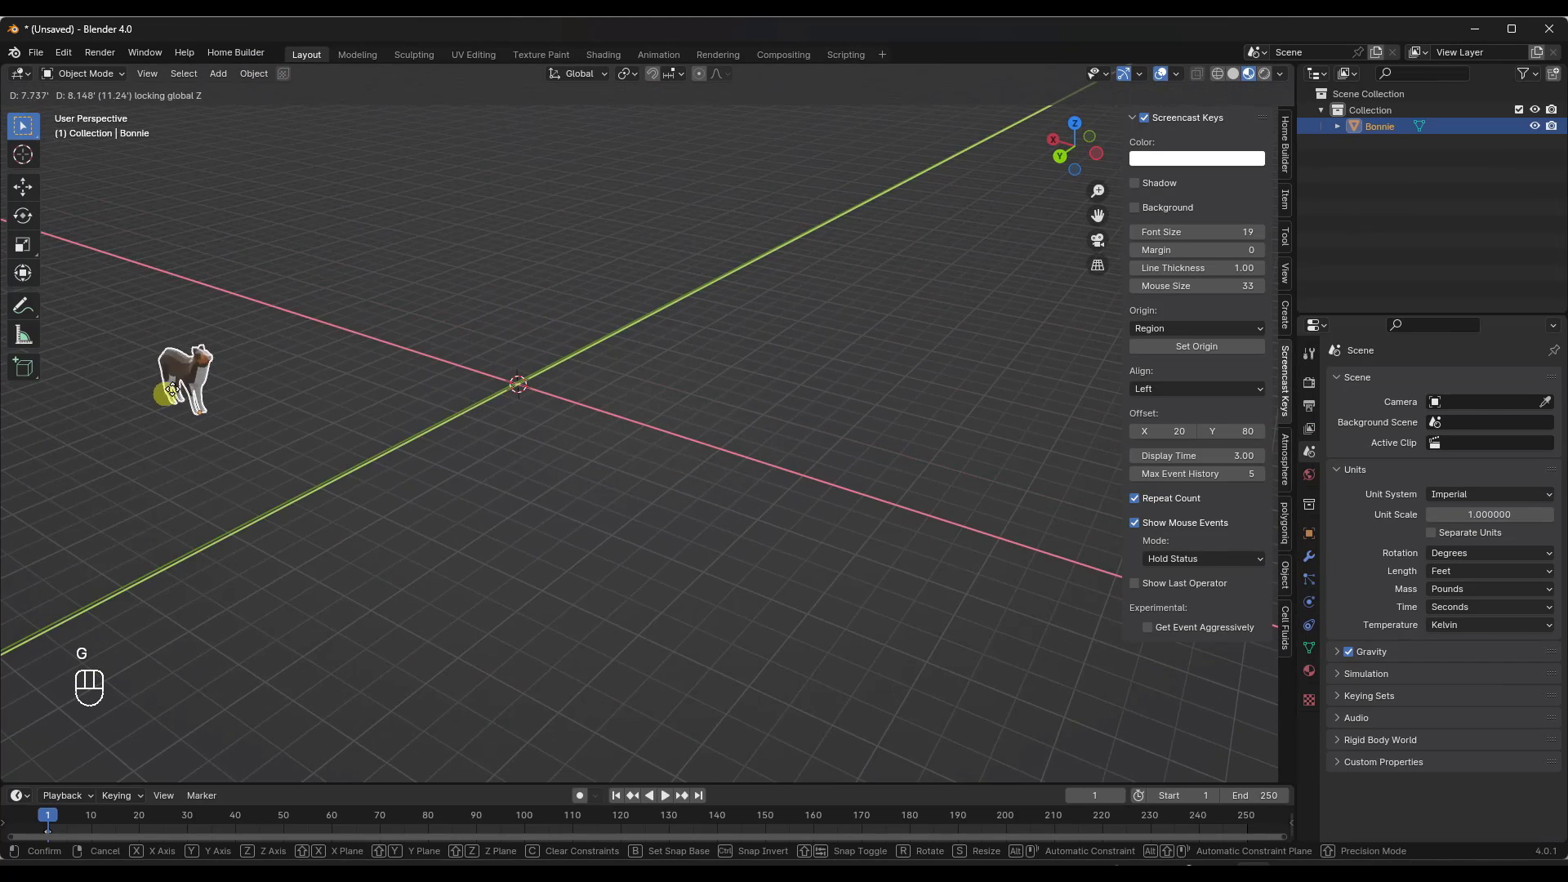
left_click(190, 376)
left_click(1286, 626)
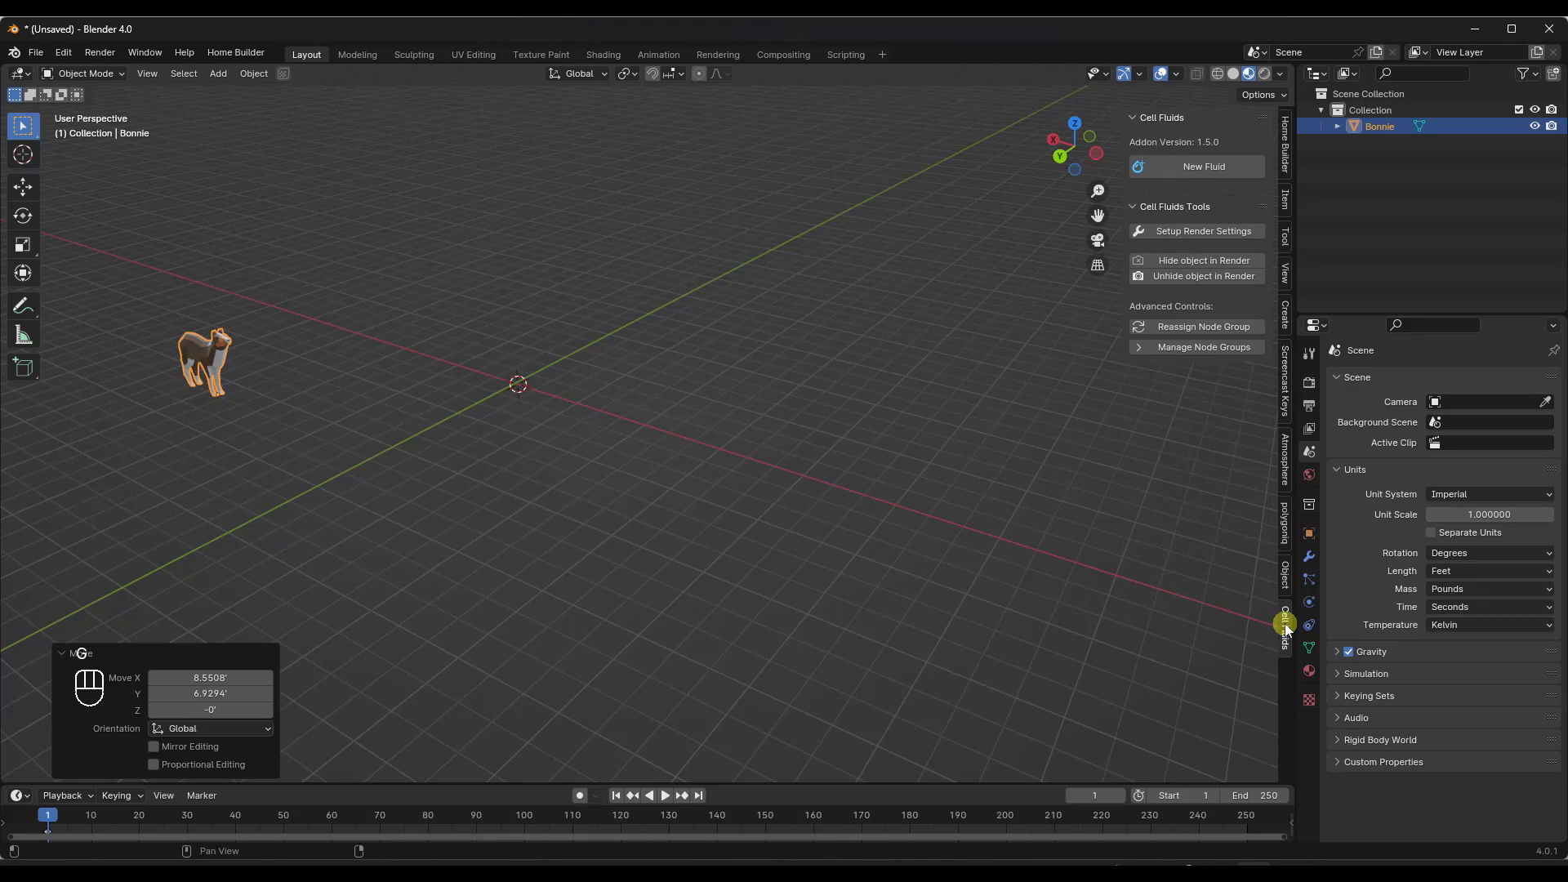
left_click(1205, 169)
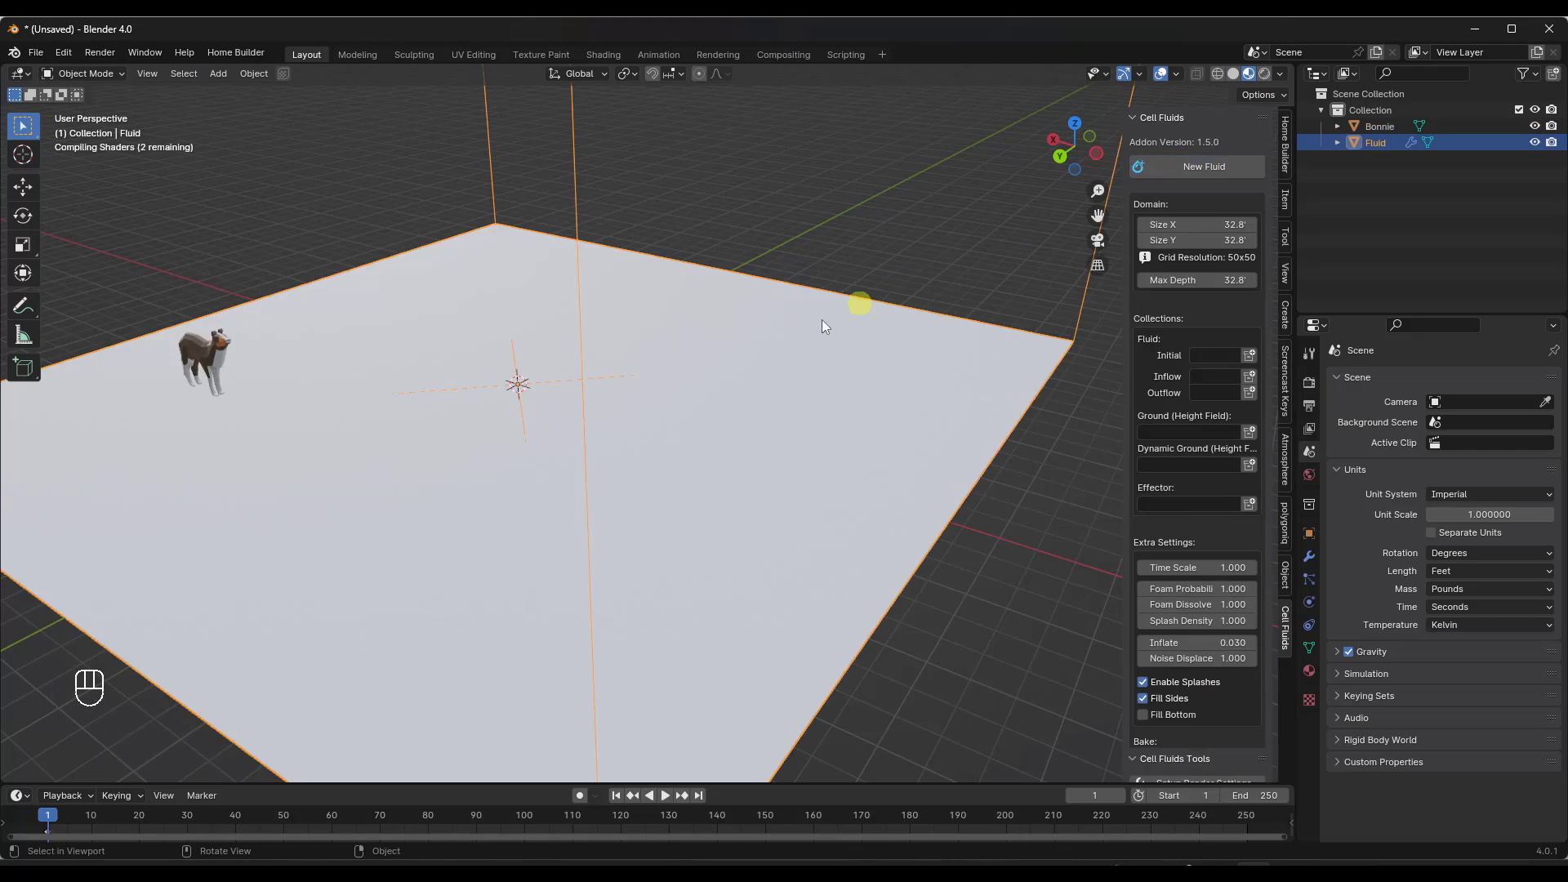
- Move the dog outside the fluid domain by about 12.46' in X and 14.12' in Y, and rotate it about the vertical axis
scroll(729, 397, "down", 6)
left_click(564, 376)
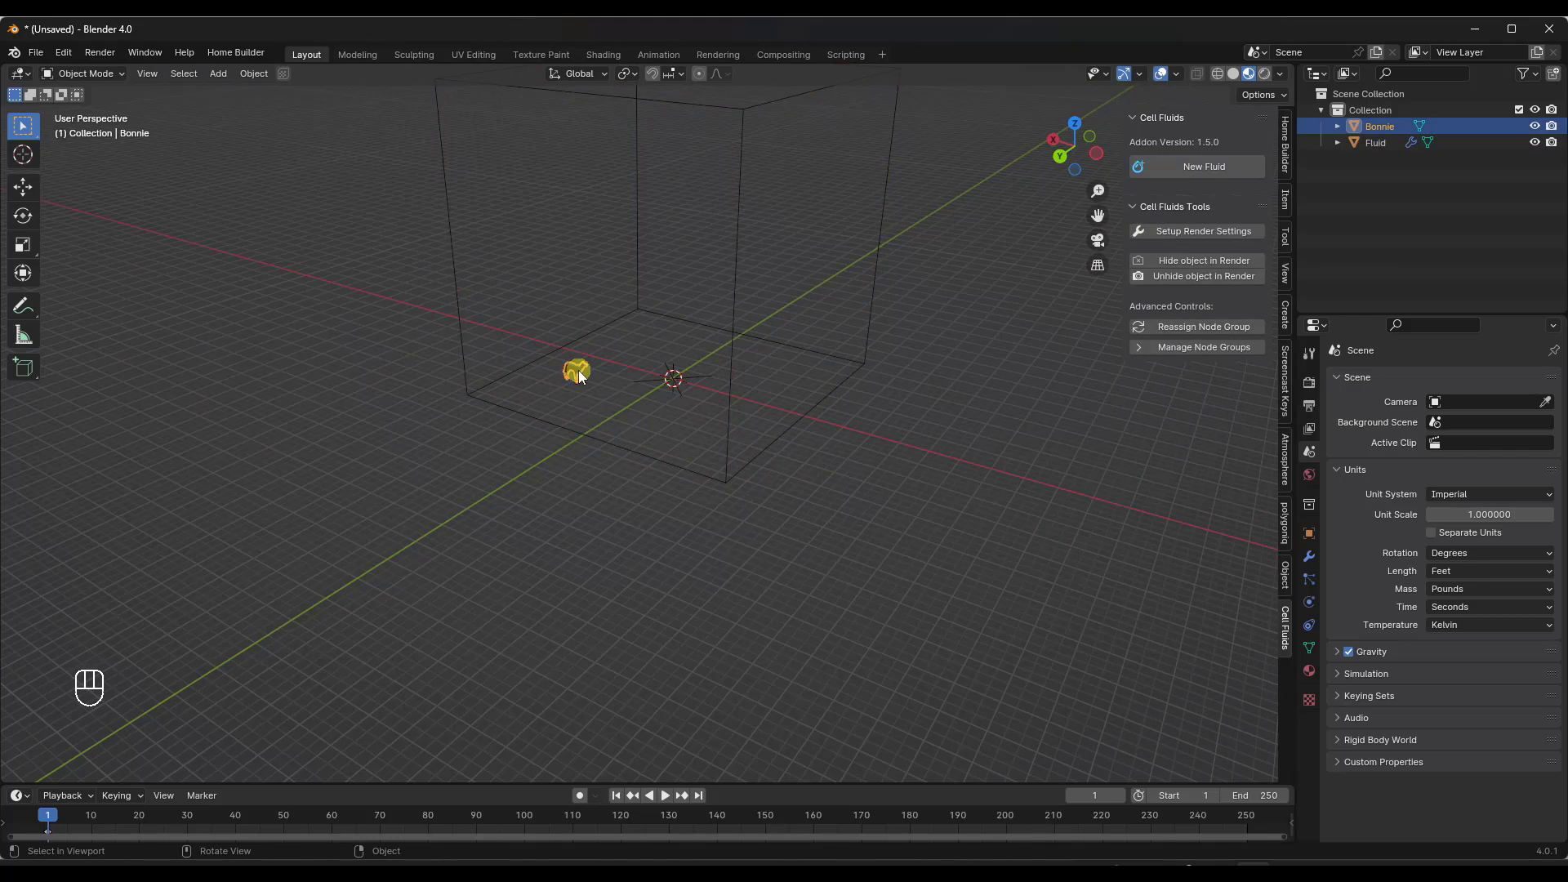
key("g")
key("shift+z")
left_click(353, 387)
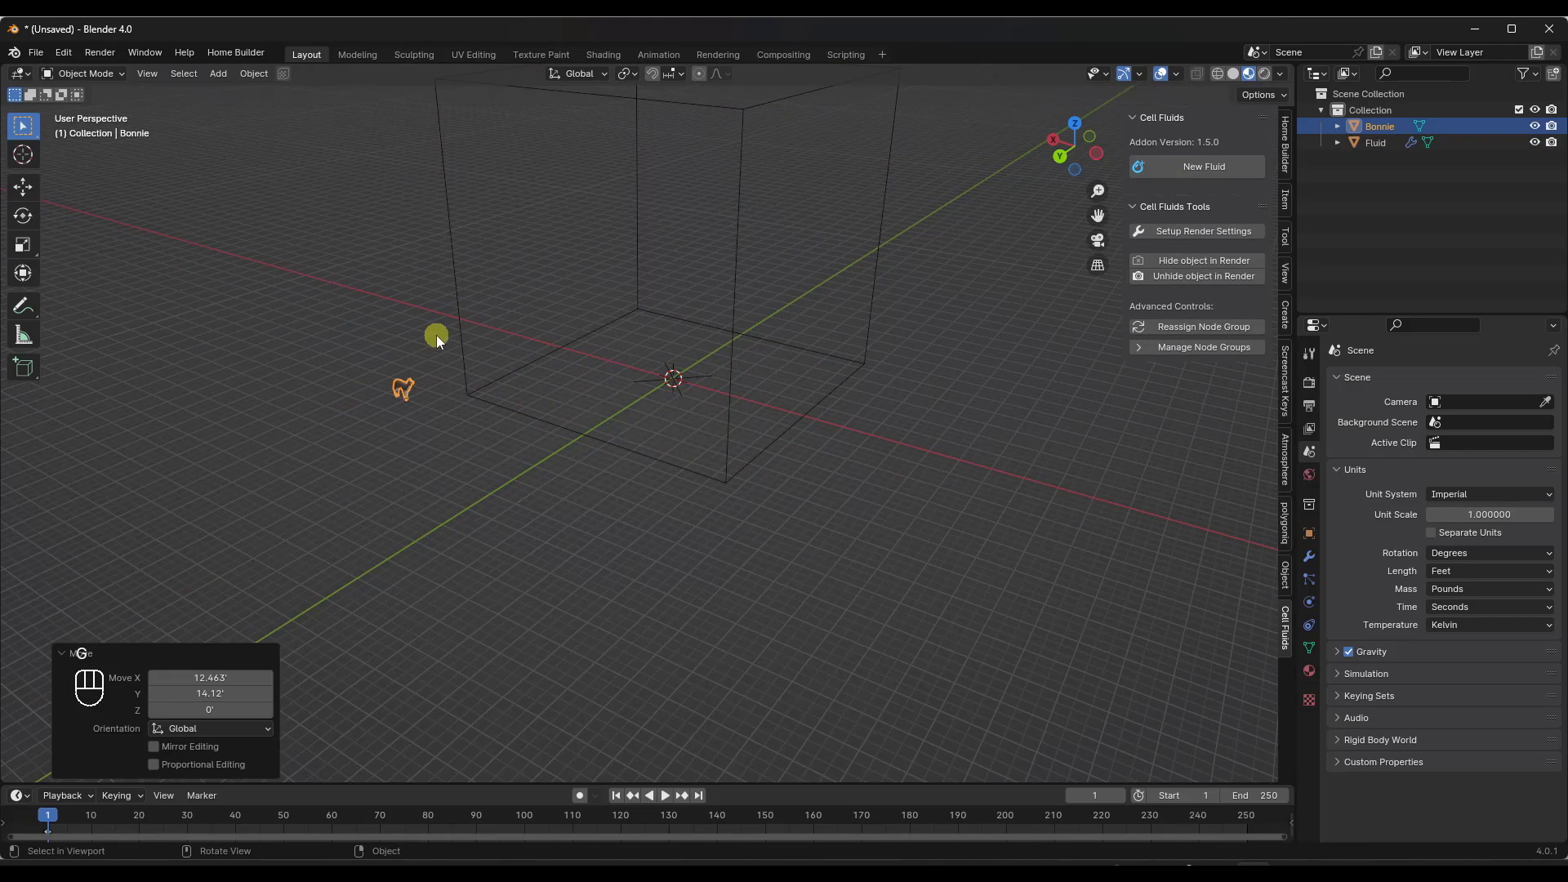
key("r")
key("z")
left_click(531, 333)
- Select the empty fluid domain, play the animation briefly and return it to the first frame
middle_click_drag(544, 335, 660, 413)
left_click(640, 347)
scroll(642, 348, "up", 1)
key("space")
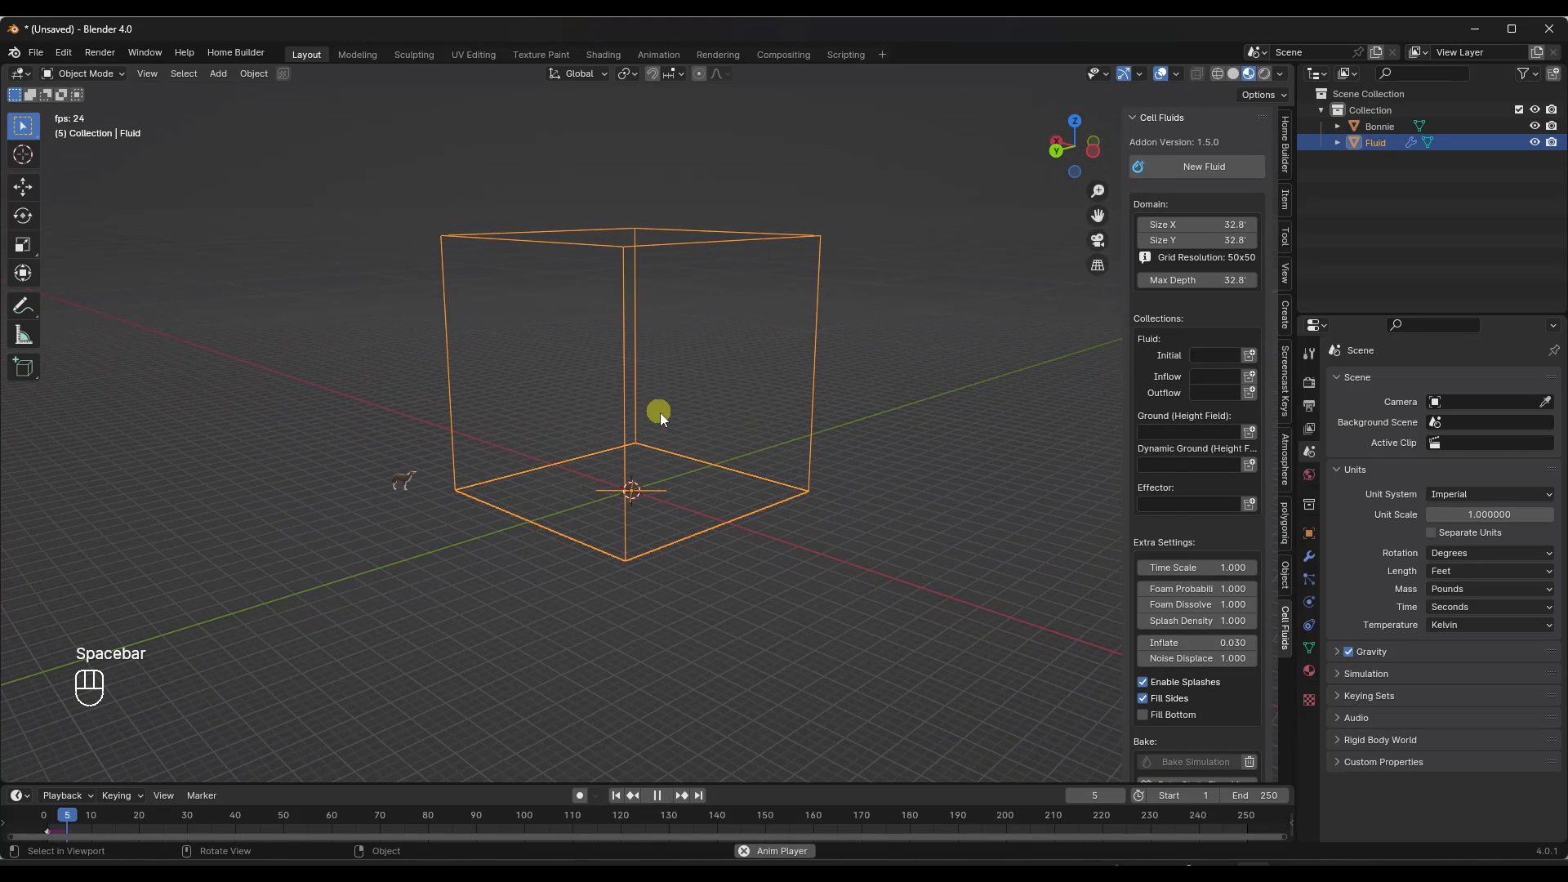
left_click(628, 796)
key("space")
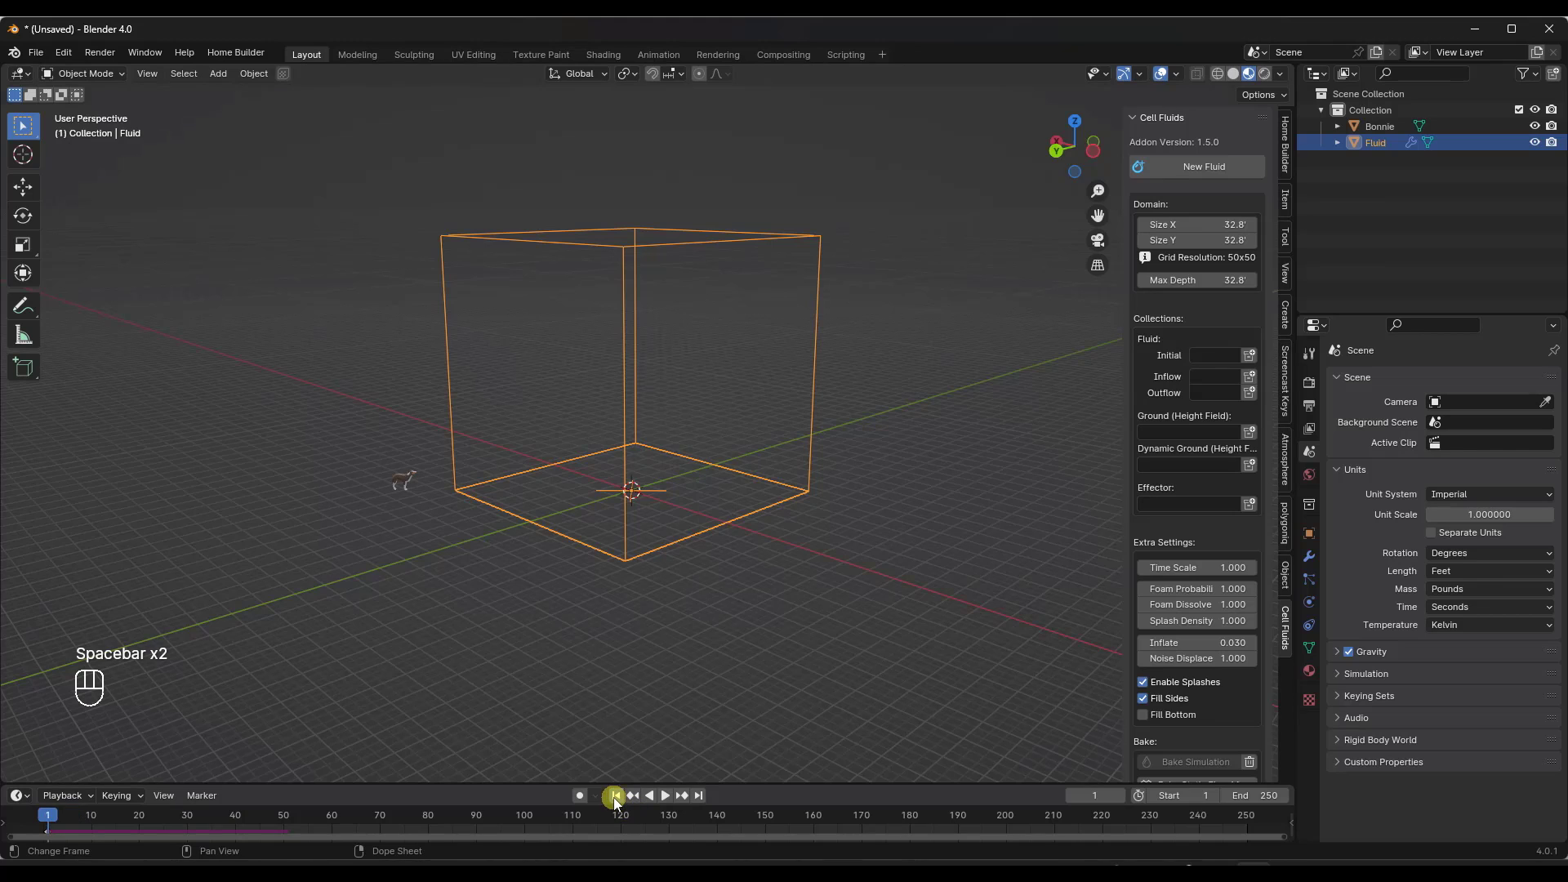
- Add a 2' mesh cube at the centre of the fluid domain's floor
scroll(646, 363, "up", 4)
scroll(624, 364, "down", 3)
middle_click_drag(812, 260, 762, 443)
scroll(743, 443, "down", 2)
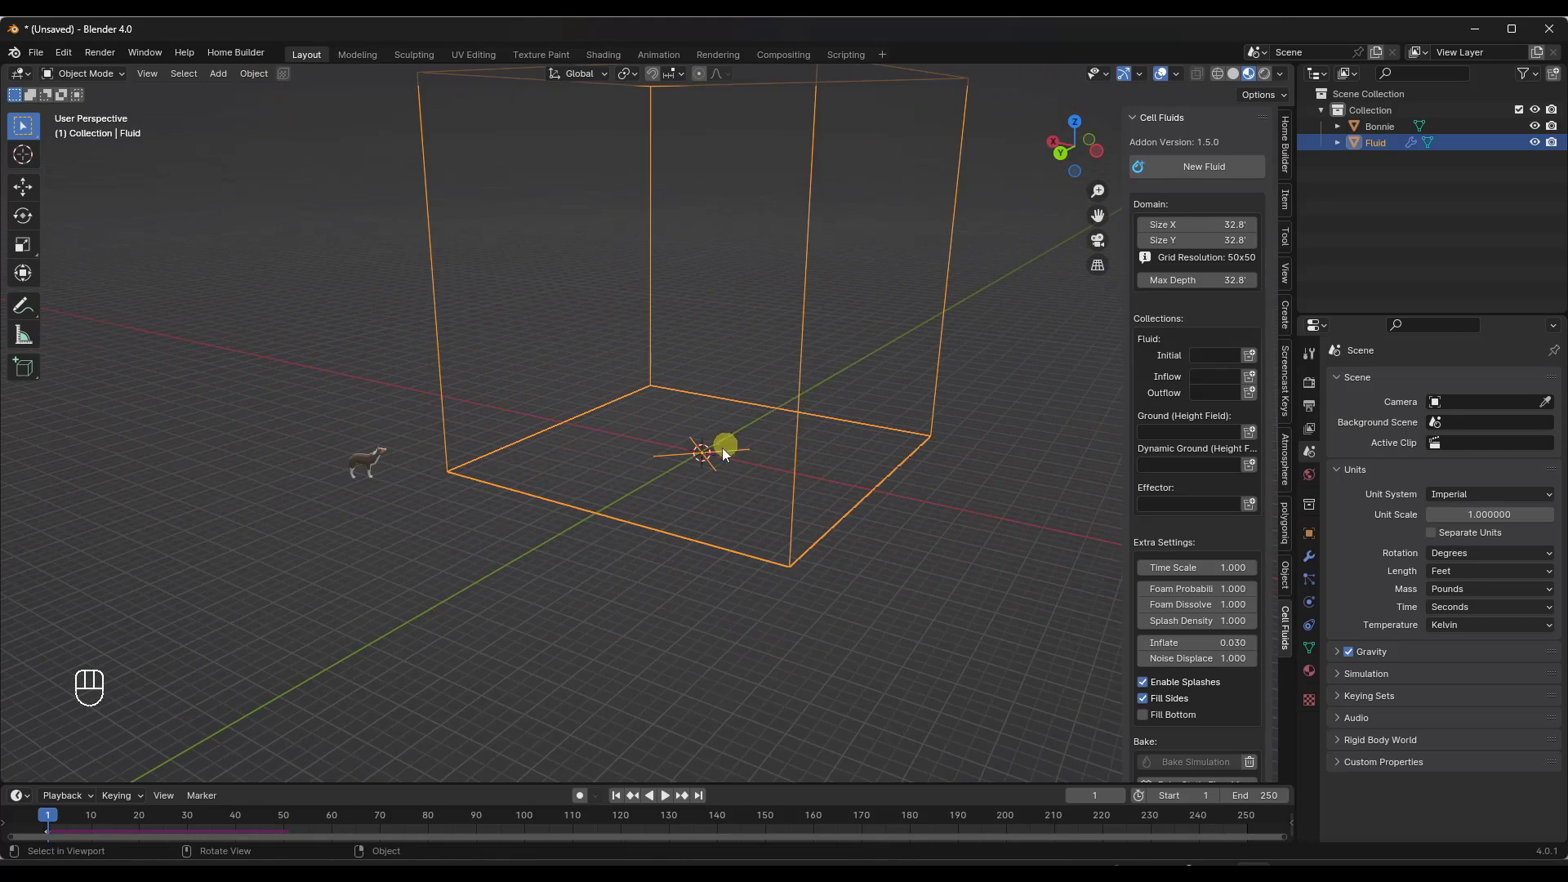
key("shift+a")
mouse_move(718, 457)
left_click(791, 474)
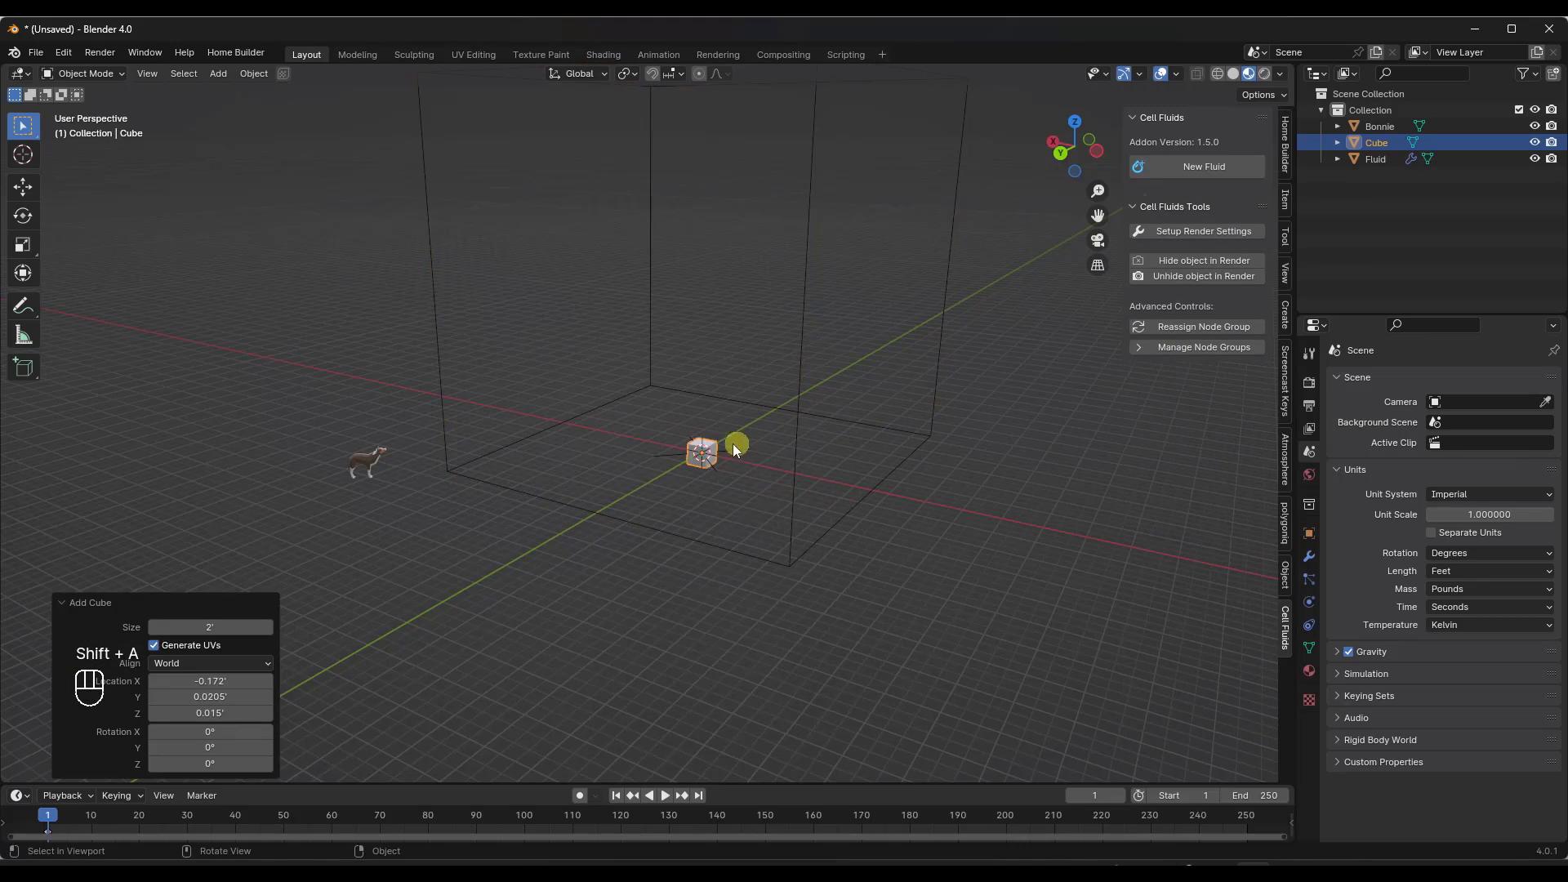
- Scale the cube by about 18.75 in X and Y only, making a flat slab slightly wider than the domain
key("g")
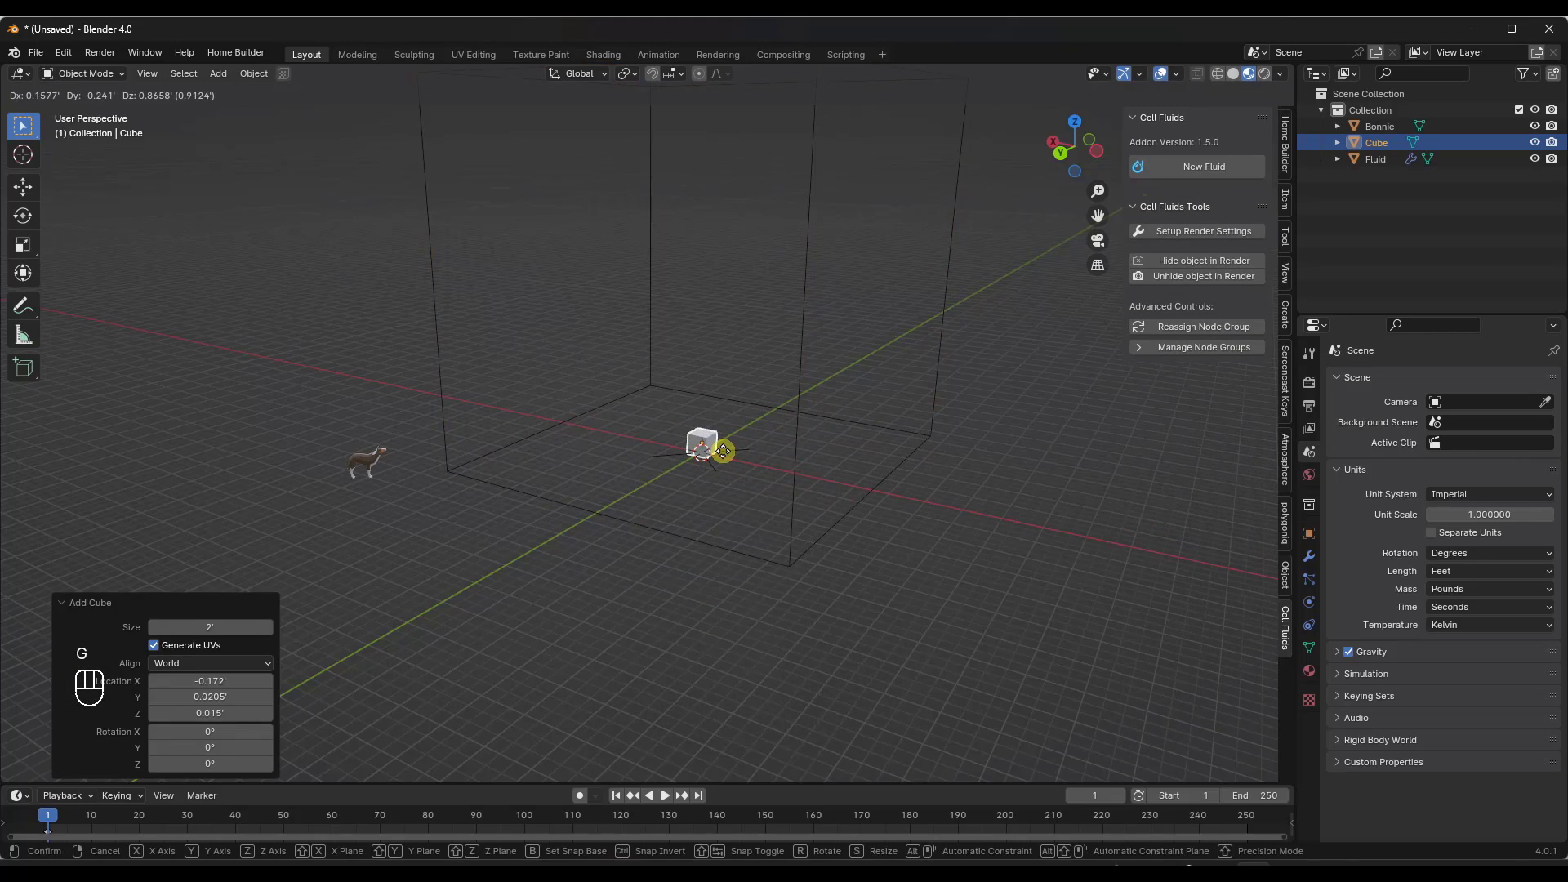
key("s")
key("shift+z")
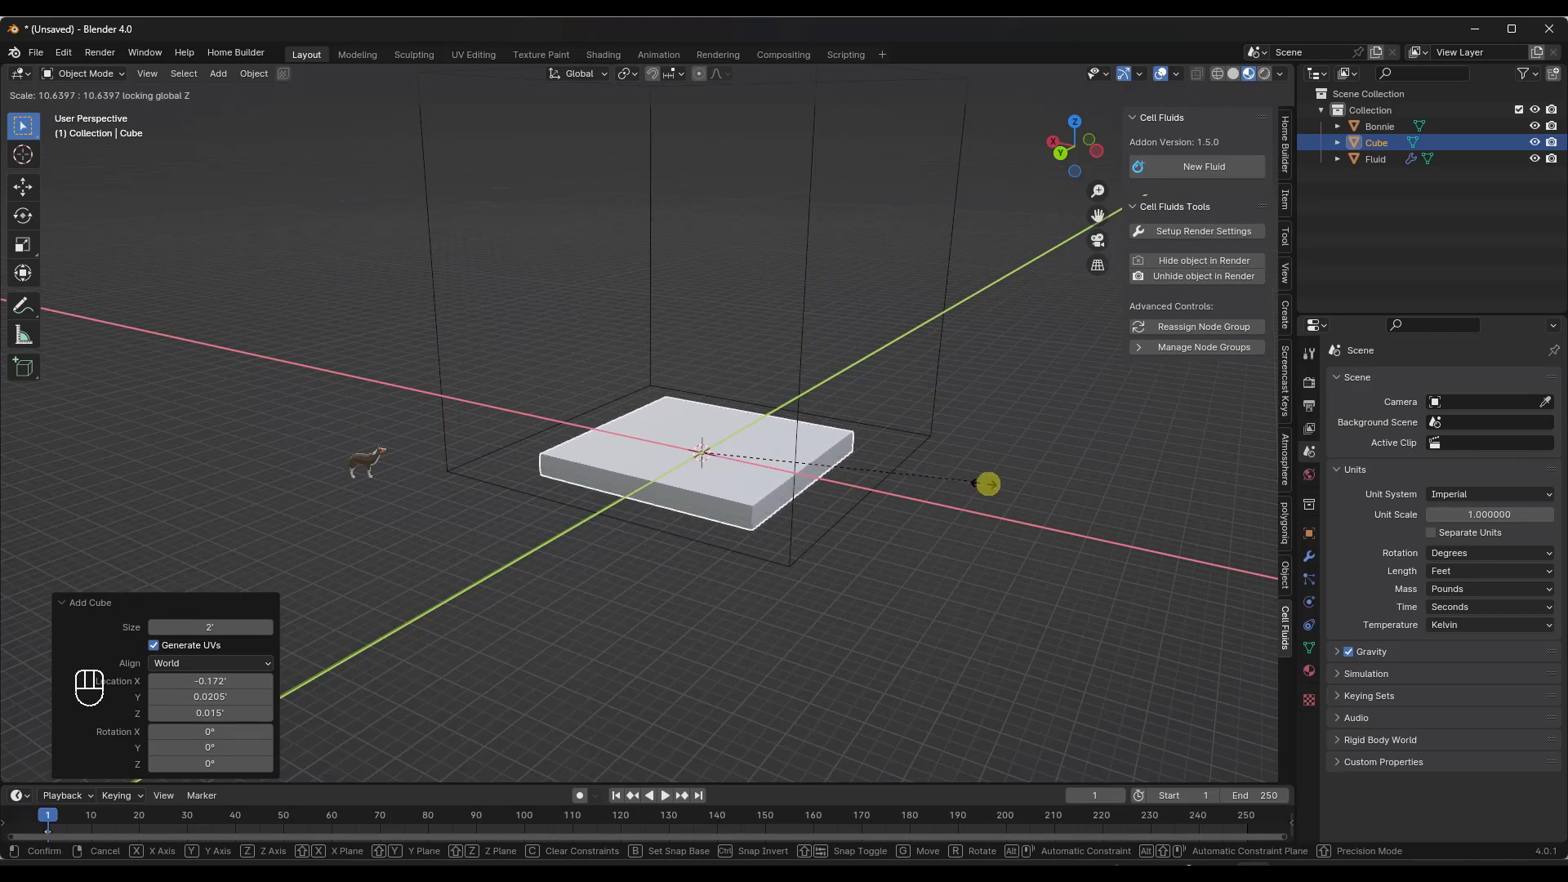
left_click(1156, 489)
- Scale the slab's height by about 3 and raise it about 6.7' so its base sits near the domain floor
key("g")
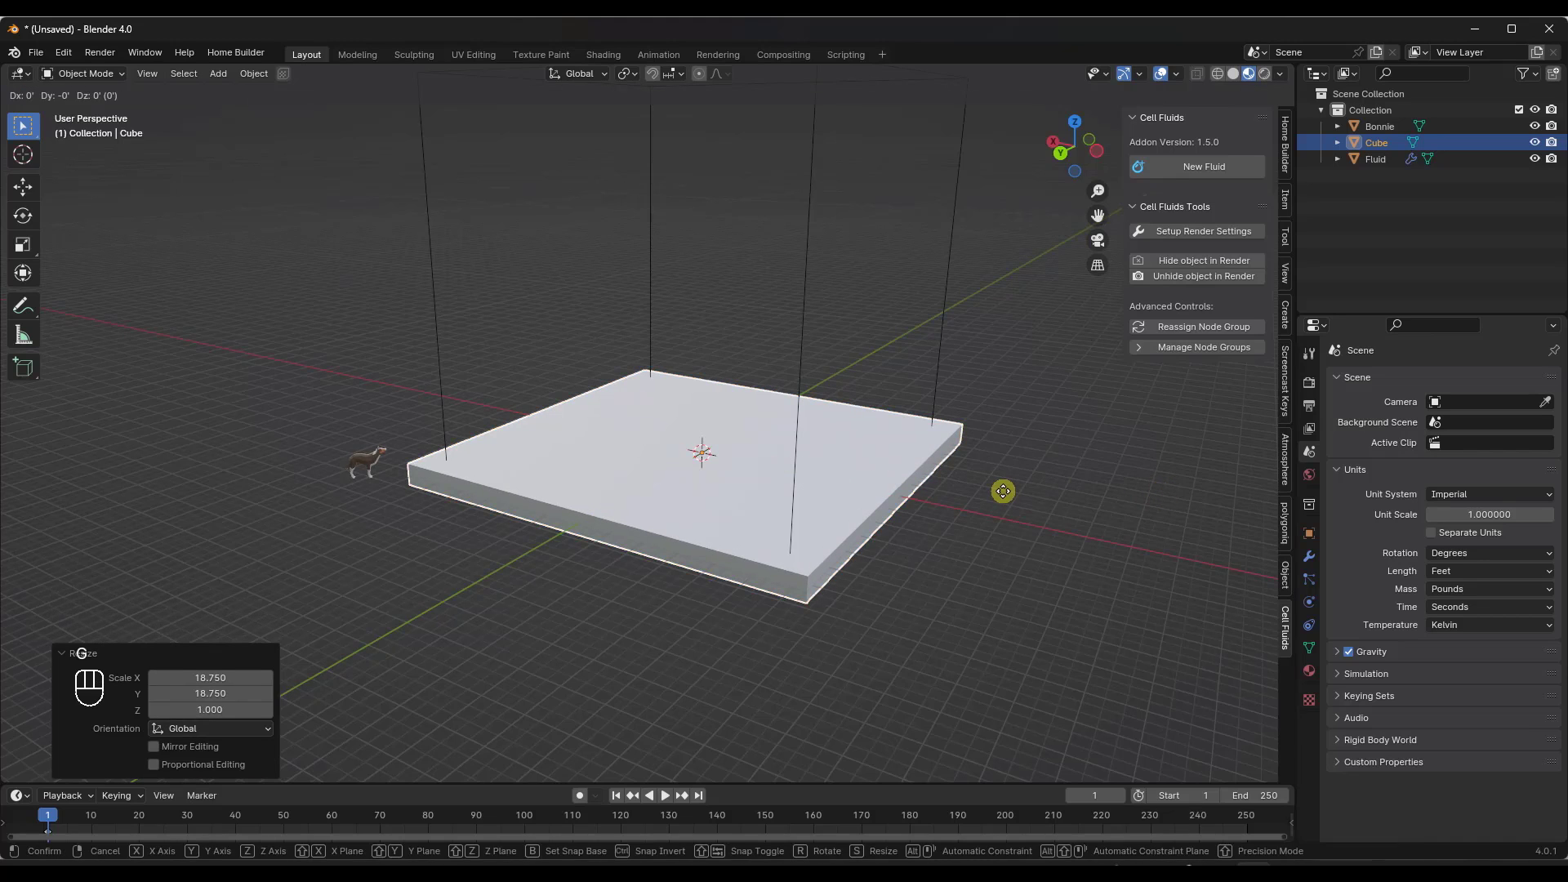
key("s")
key("z")
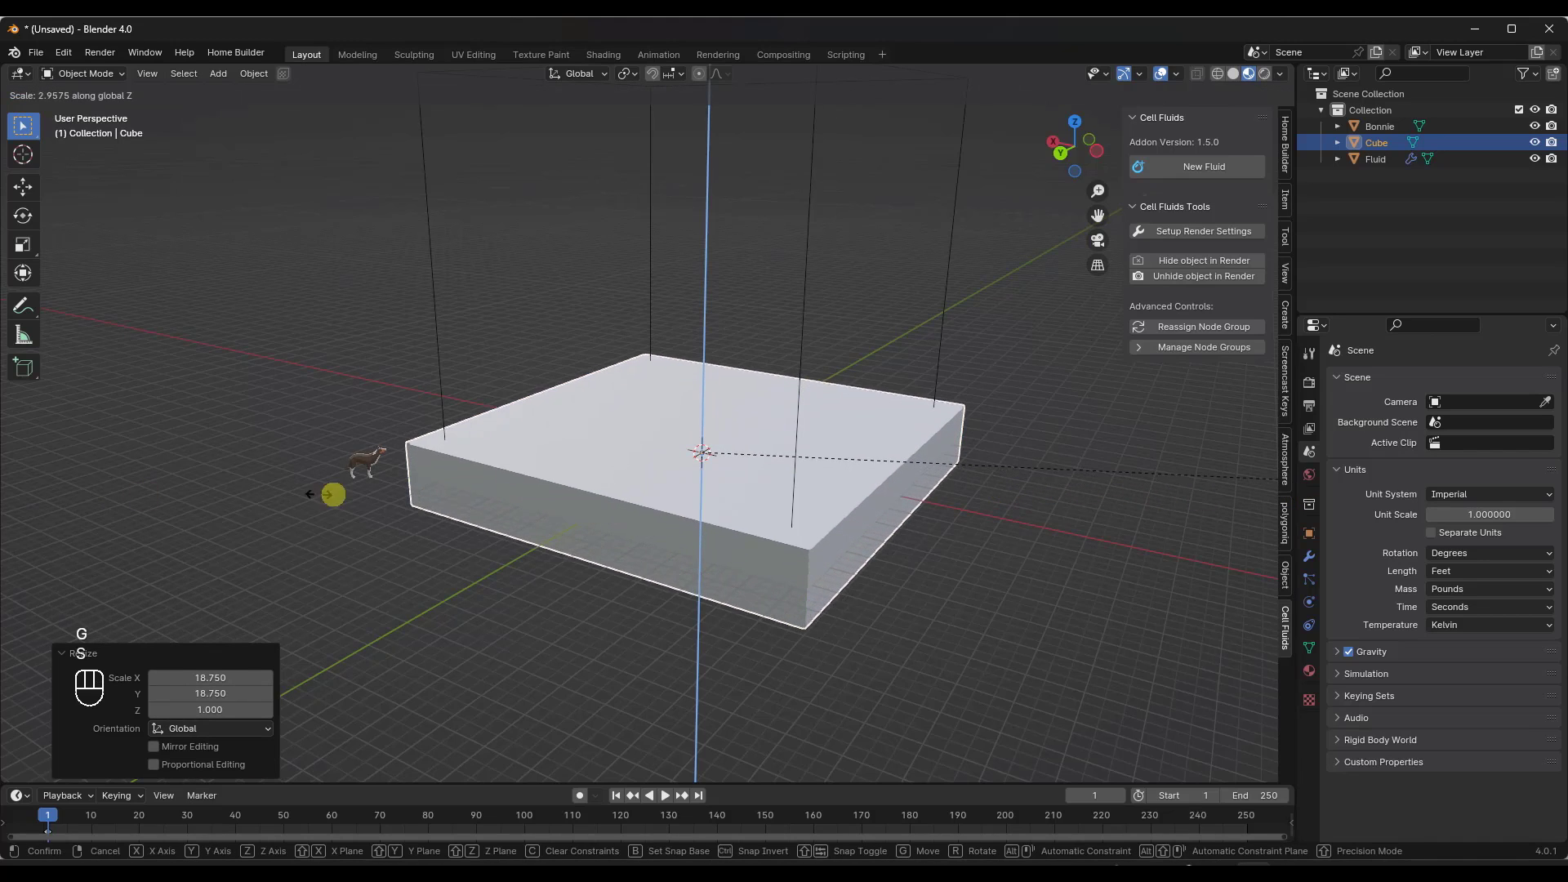
left_click(333, 494)
key("g")
key("z")
left_click(834, 436)
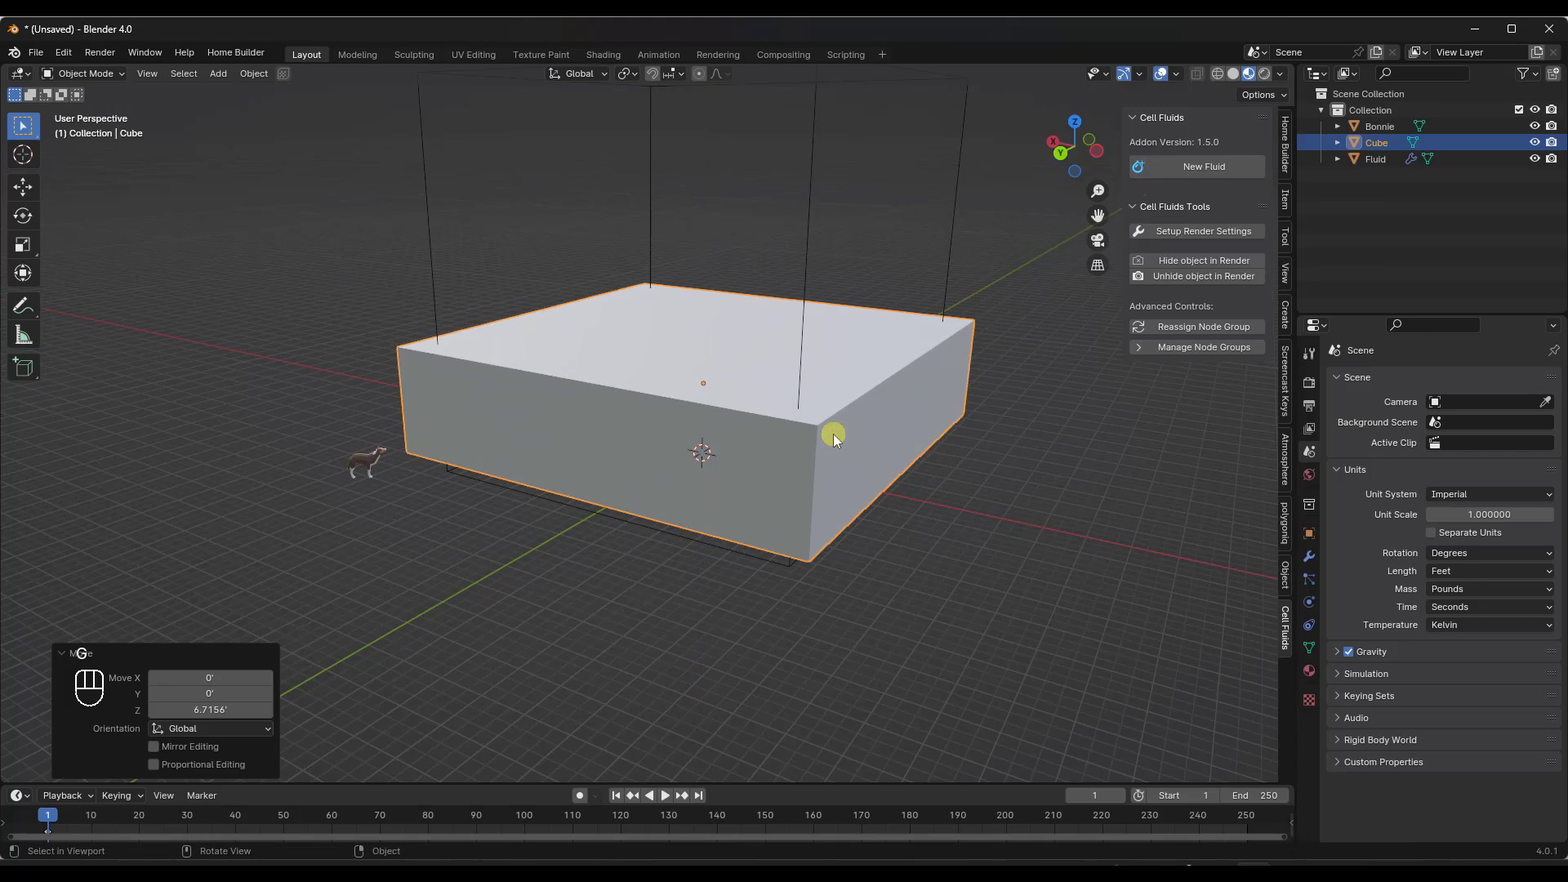
- Create the fluid domain's Initial Fluid collection and move the cube into it
middle_click_drag(861, 400, 849, 405)
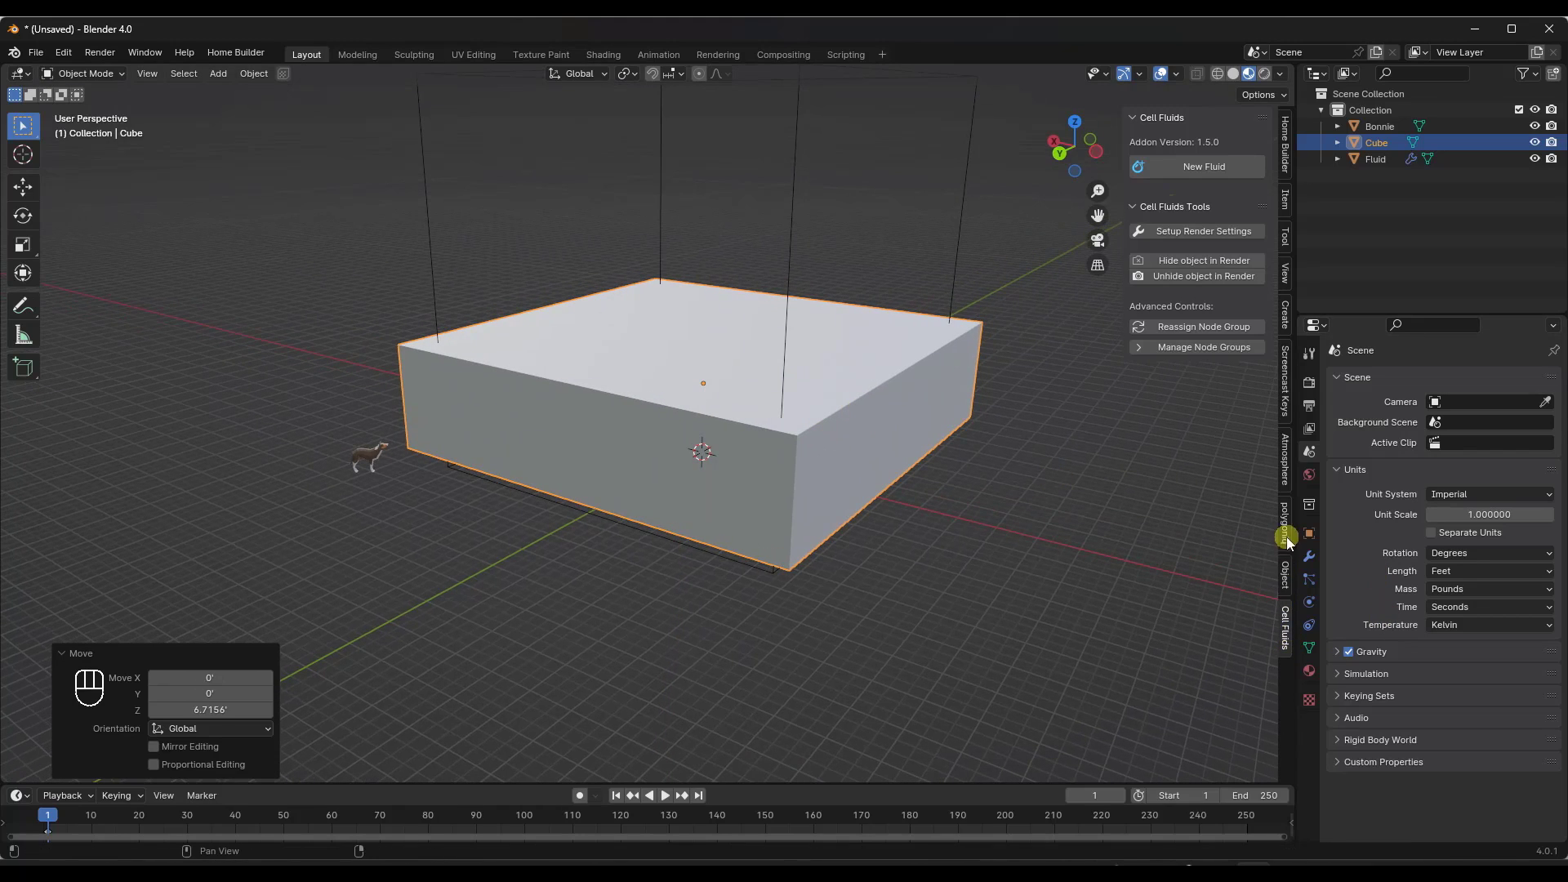
left_click(960, 219)
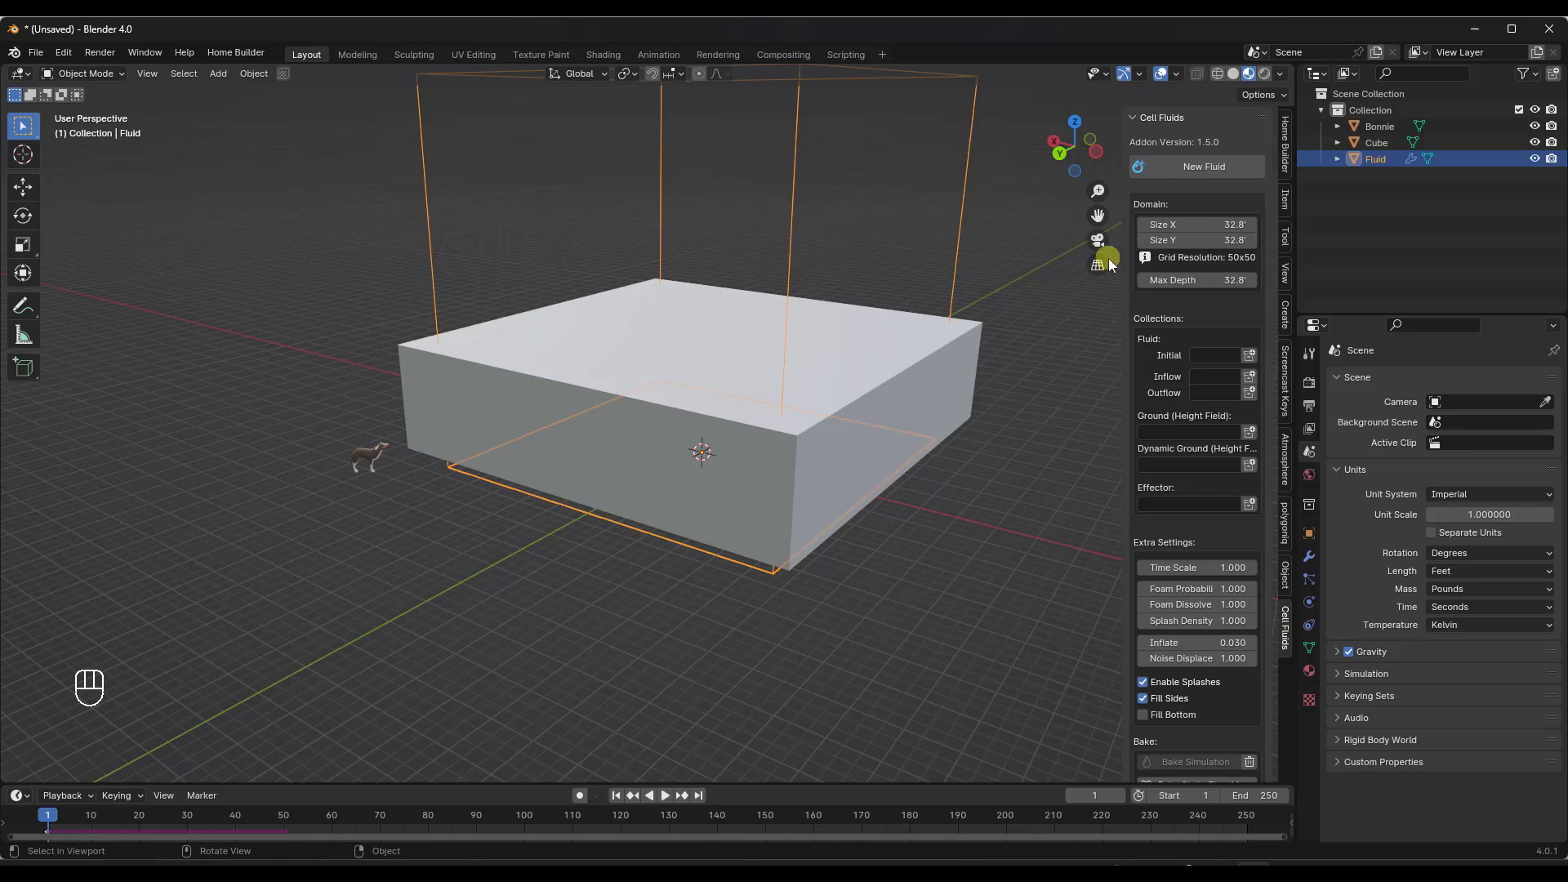
left_click(1249, 356)
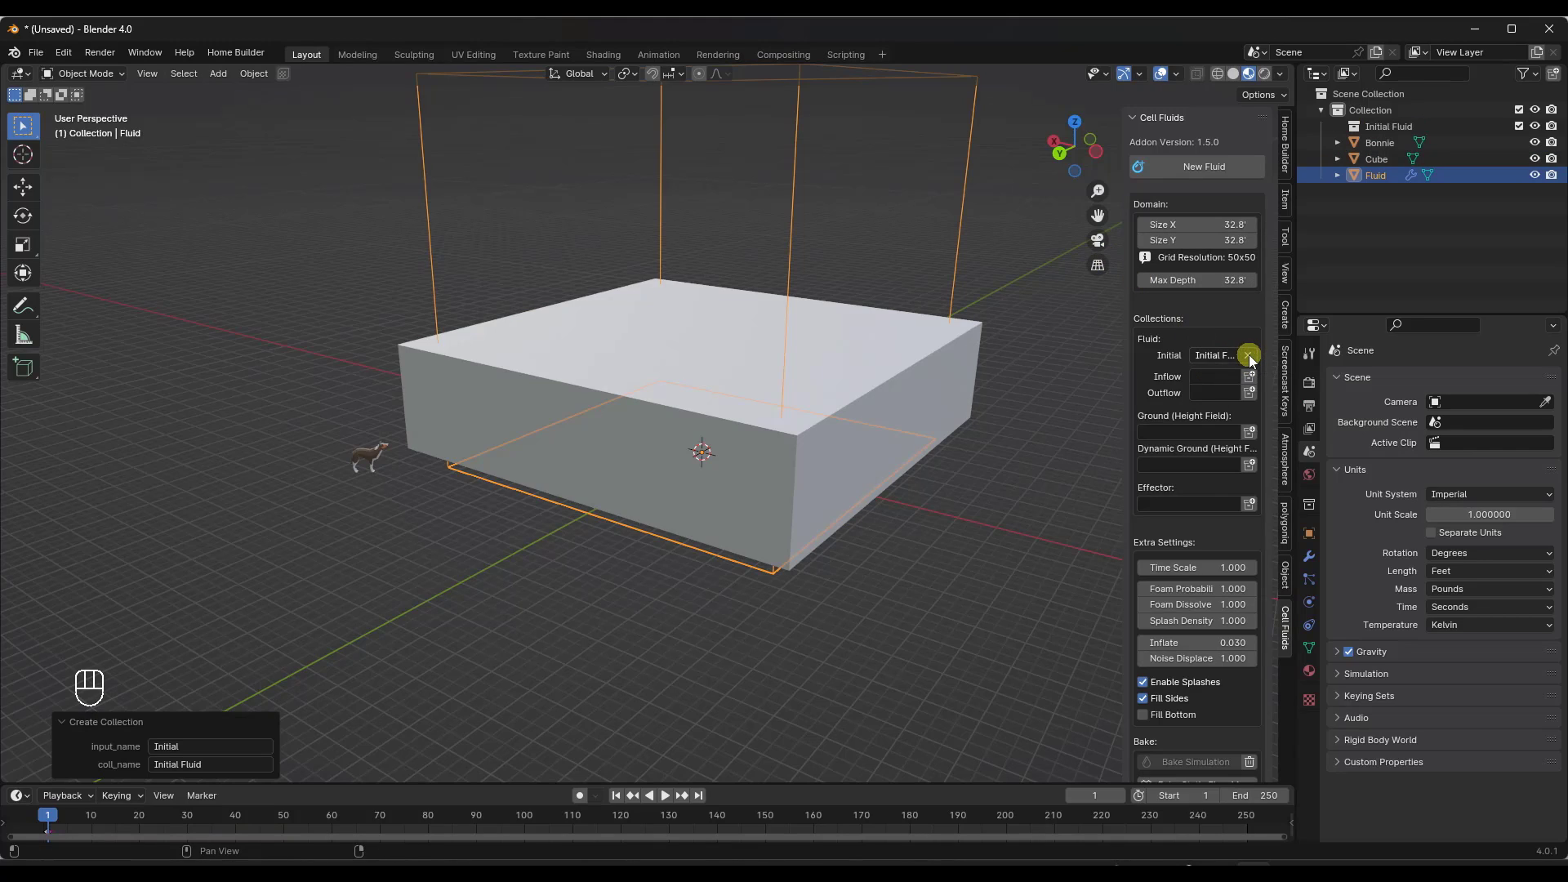
left_click_drag(1369, 163, 1382, 128)
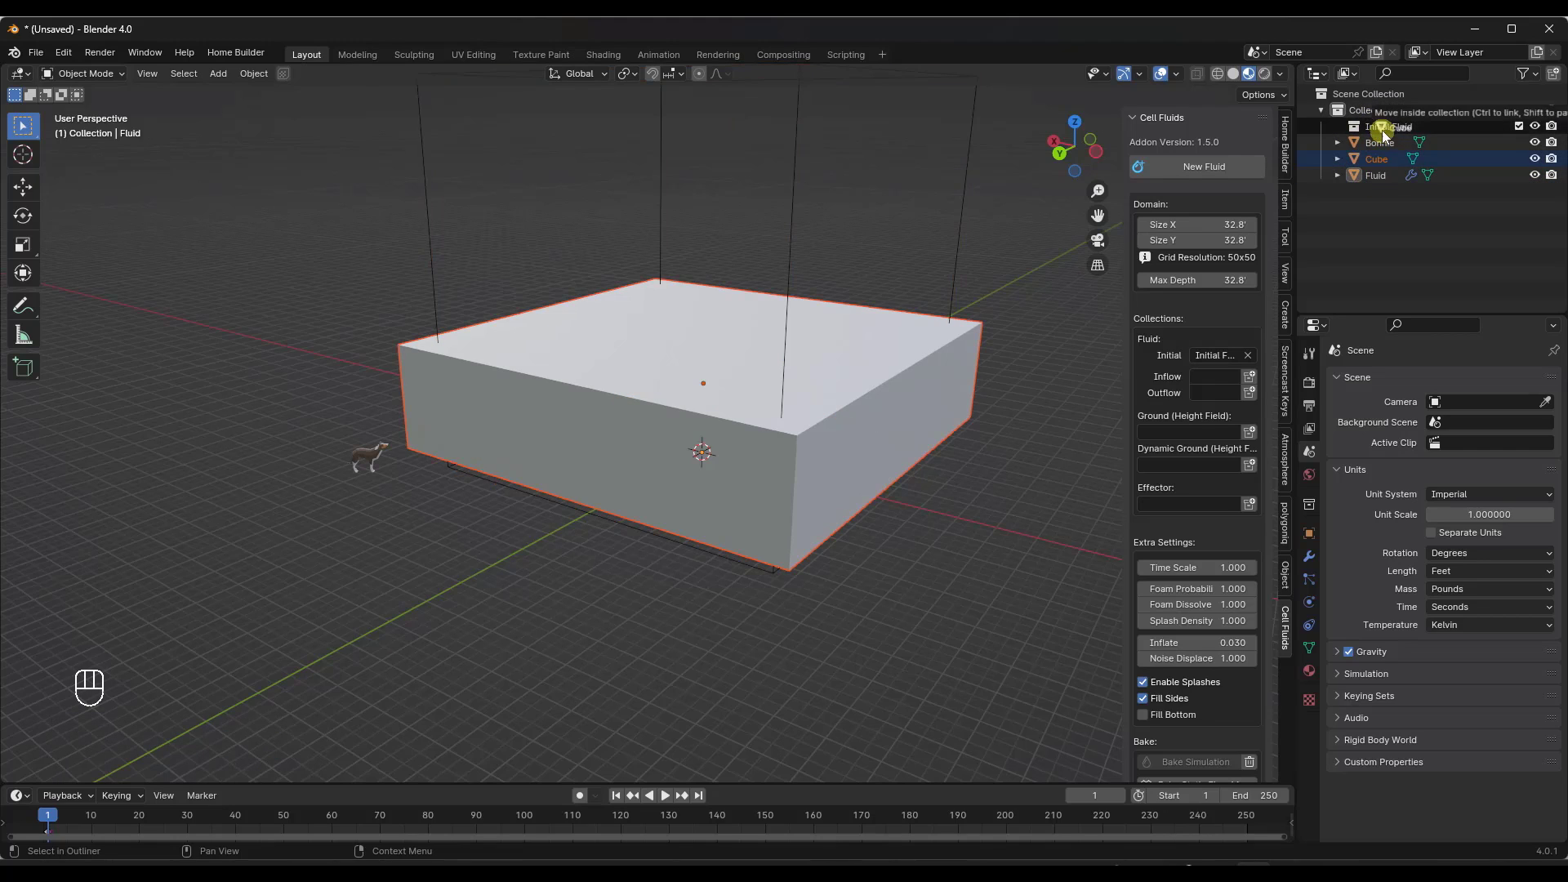
- Play the fluid simulation and hide the Initial Fluid cube in the viewport so only the water shows
left_click(665, 797)
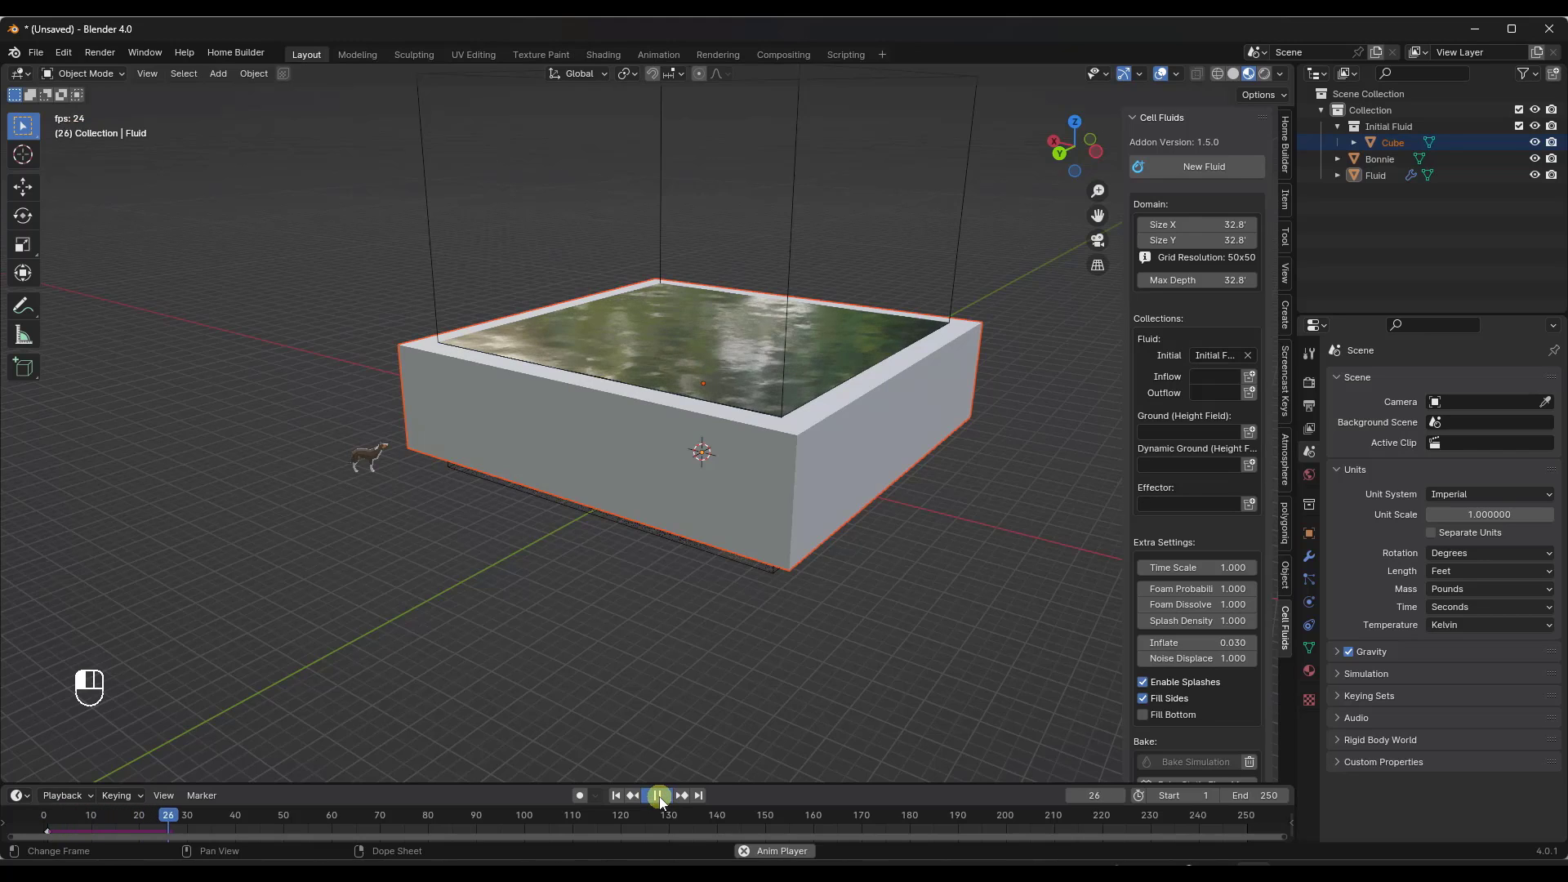
middle_click_drag(886, 438, 723, 370)
left_click(1535, 142)
key("space")
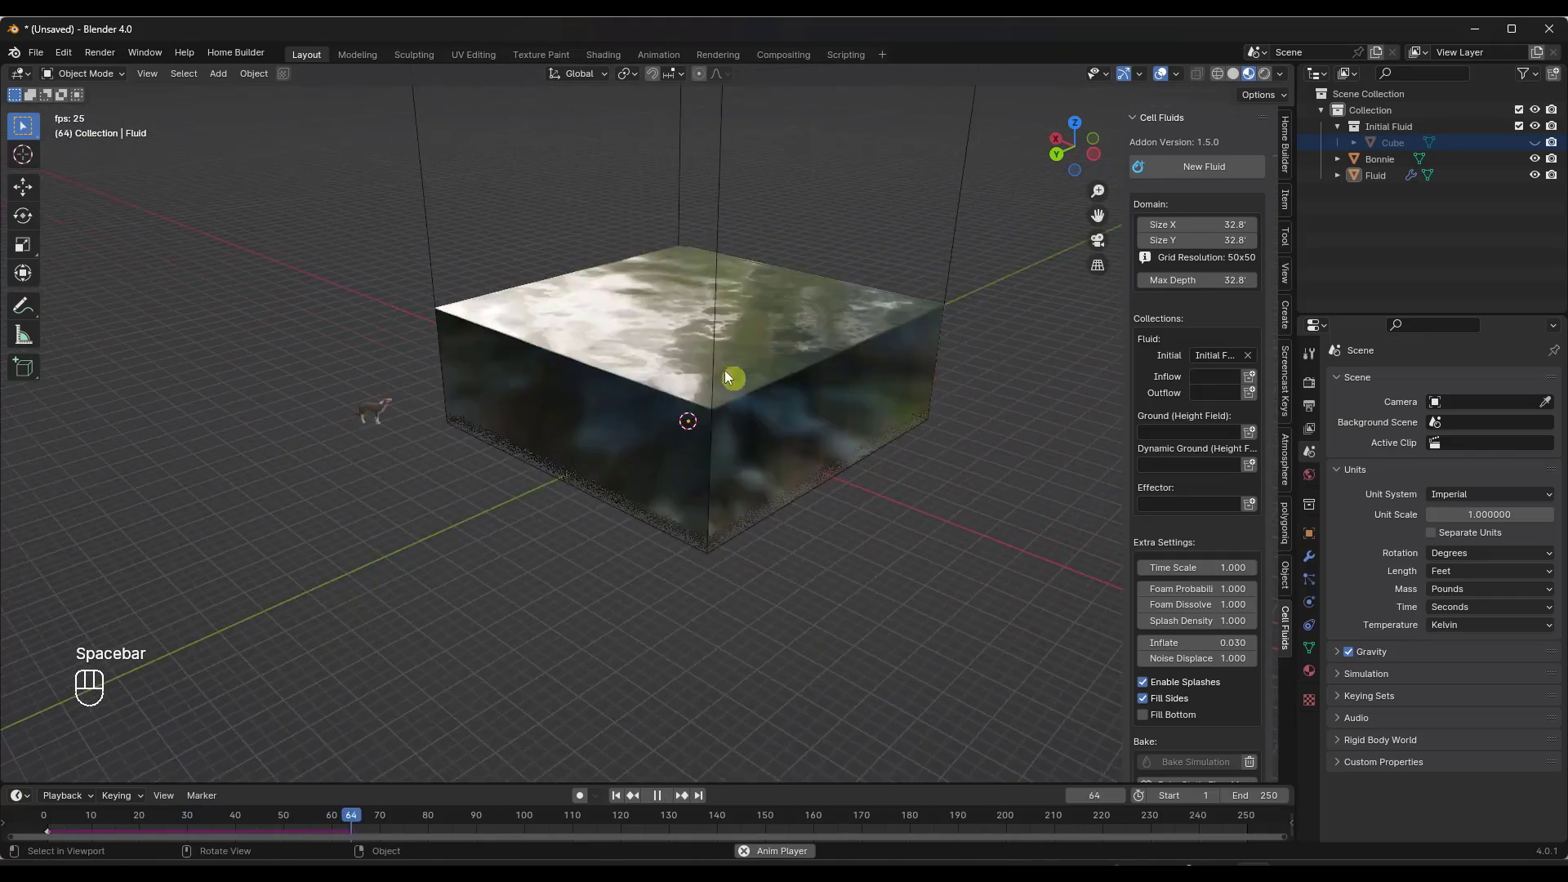
scroll(724, 370, "up", 5)
key("space")
middle_click_drag(822, 346, 822, 354)
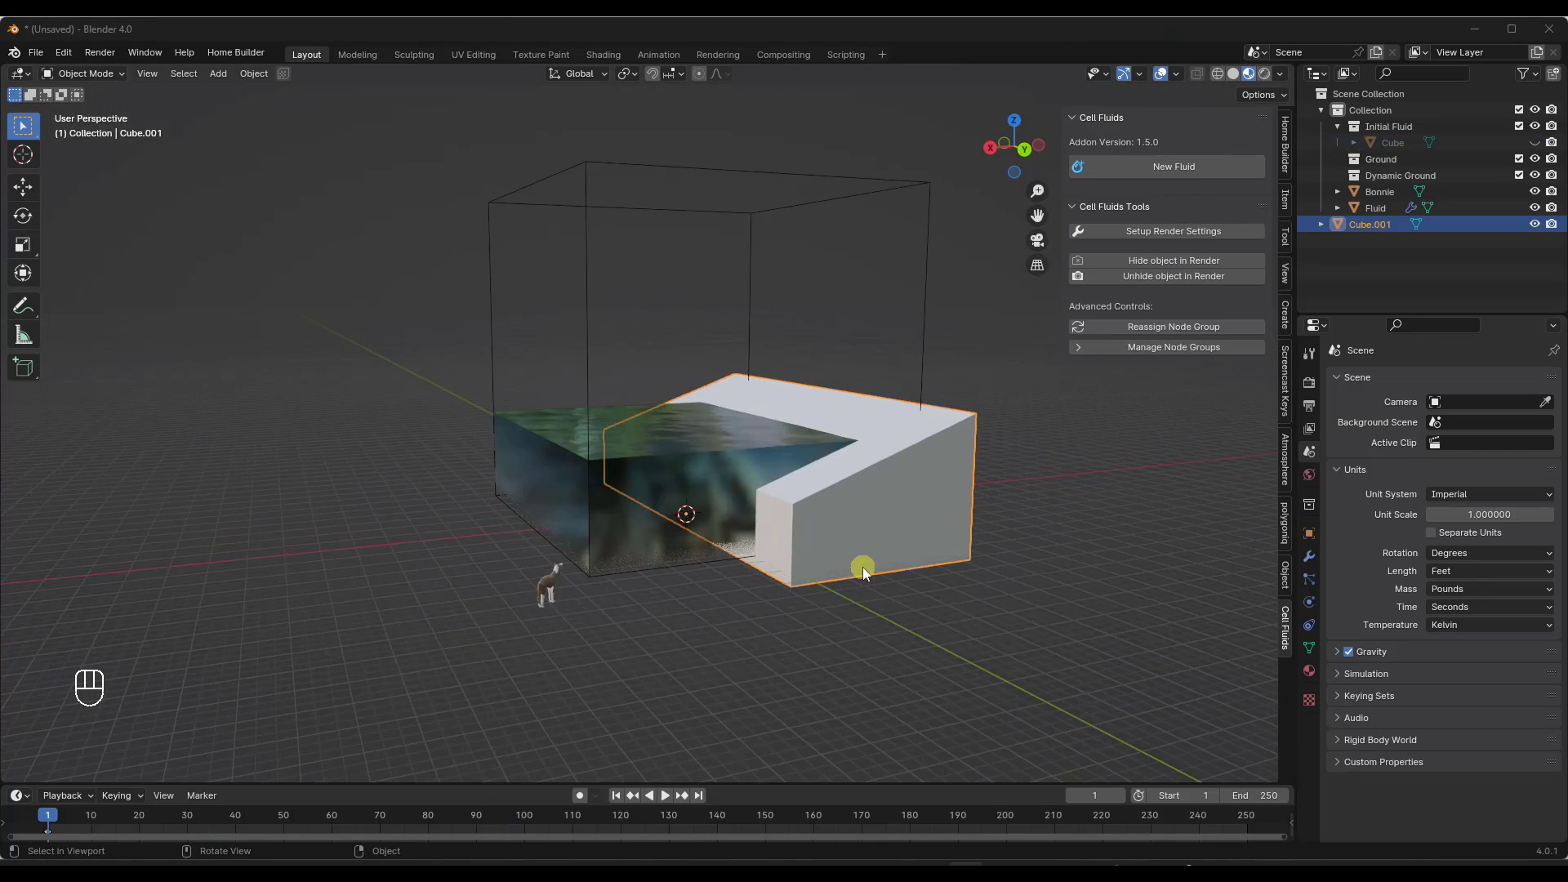
- Play the simulation and examine how the water meets the sloped block from several angles
left_click_drag(858, 560, 846, 511)
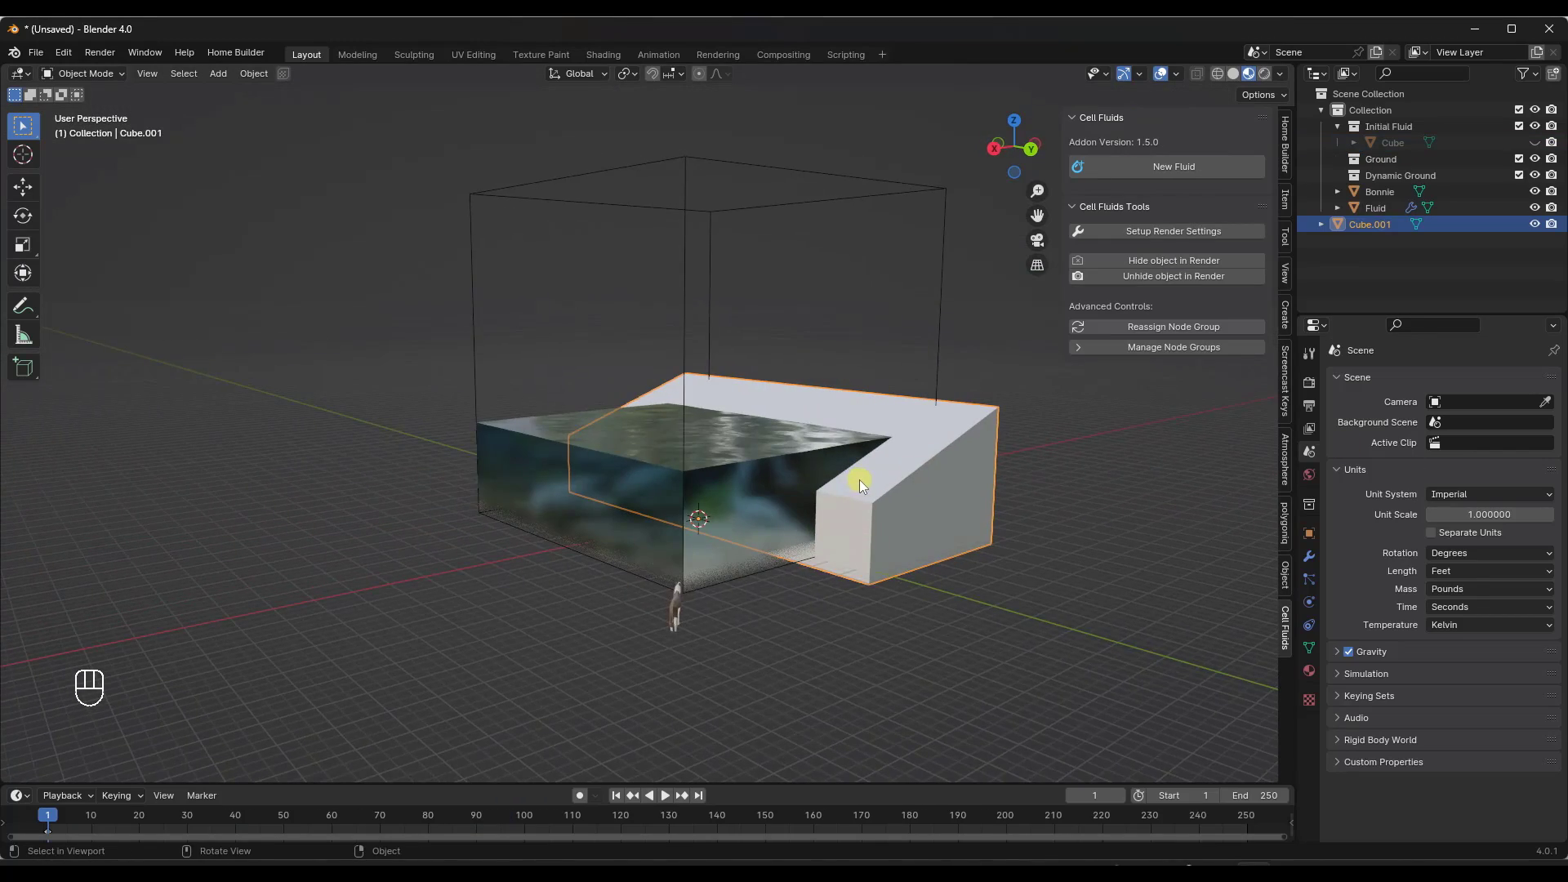
mouse_move(859, 479)
middle_mouse_down()
mouse_move(886, 490)
mouse_move(796, 484)
mouse_move(864, 487)
middle_mouse_up()
left_click(1021, 607)
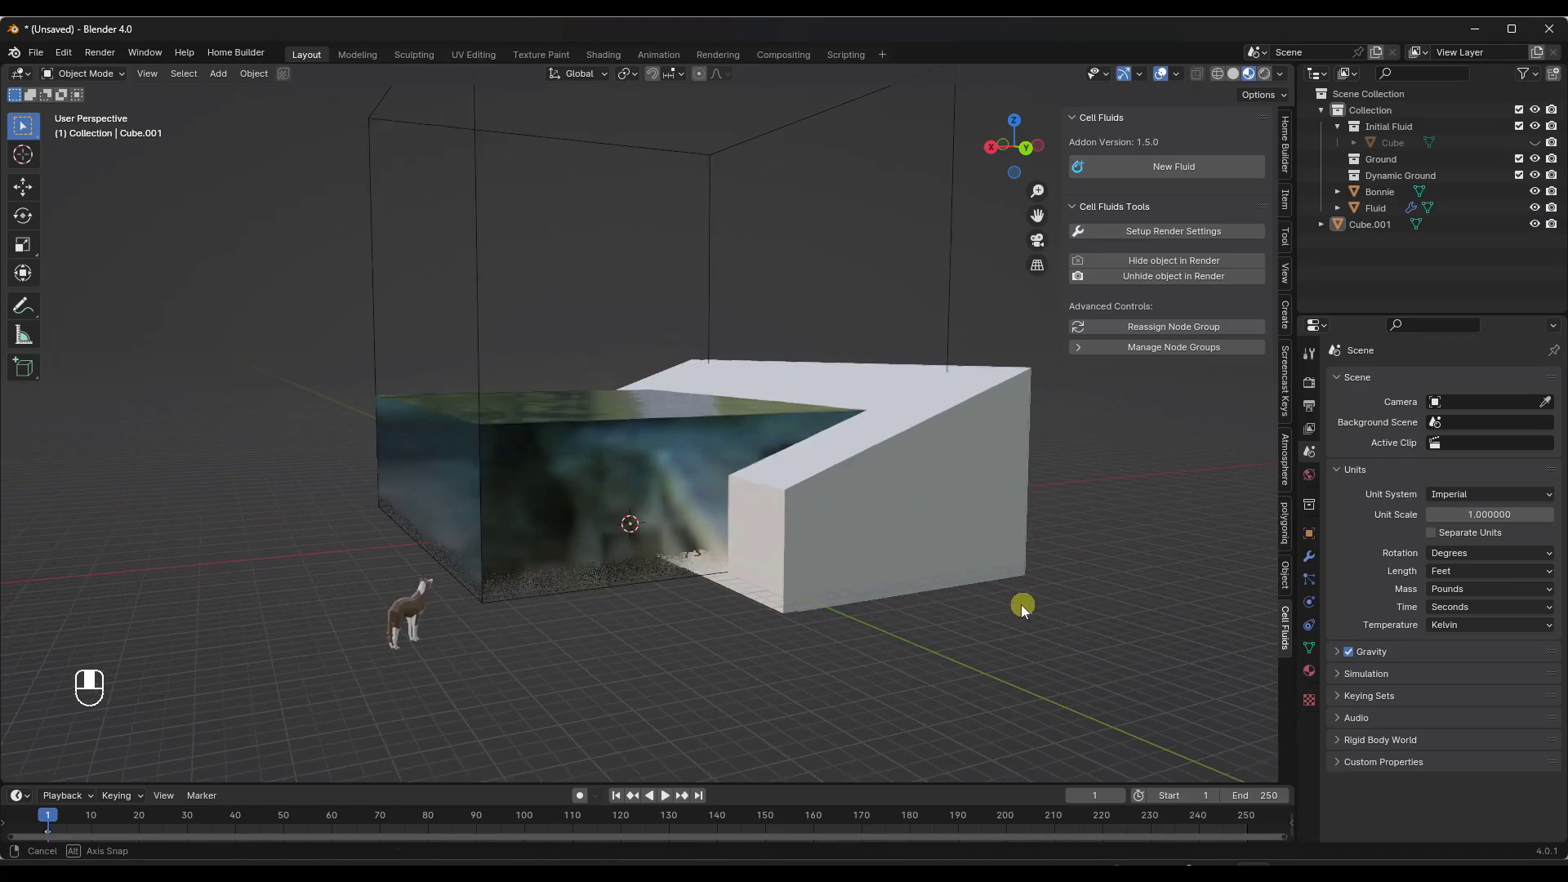
middle_click_drag(1021, 604, 918, 600)
key("space")
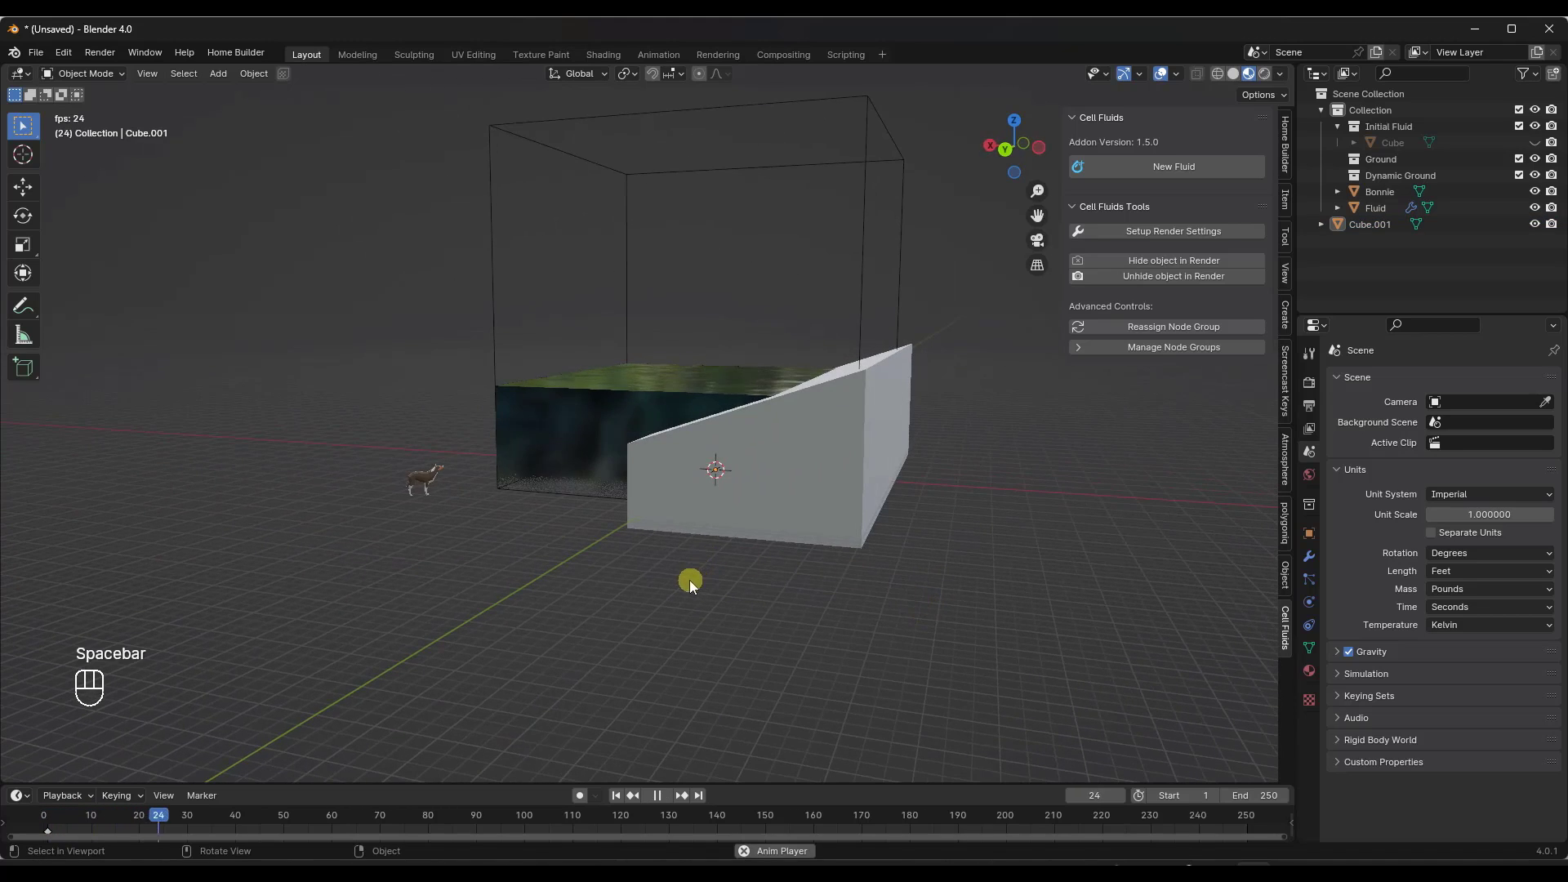
key("space")
middle_click_drag(689, 580, 791, 577)
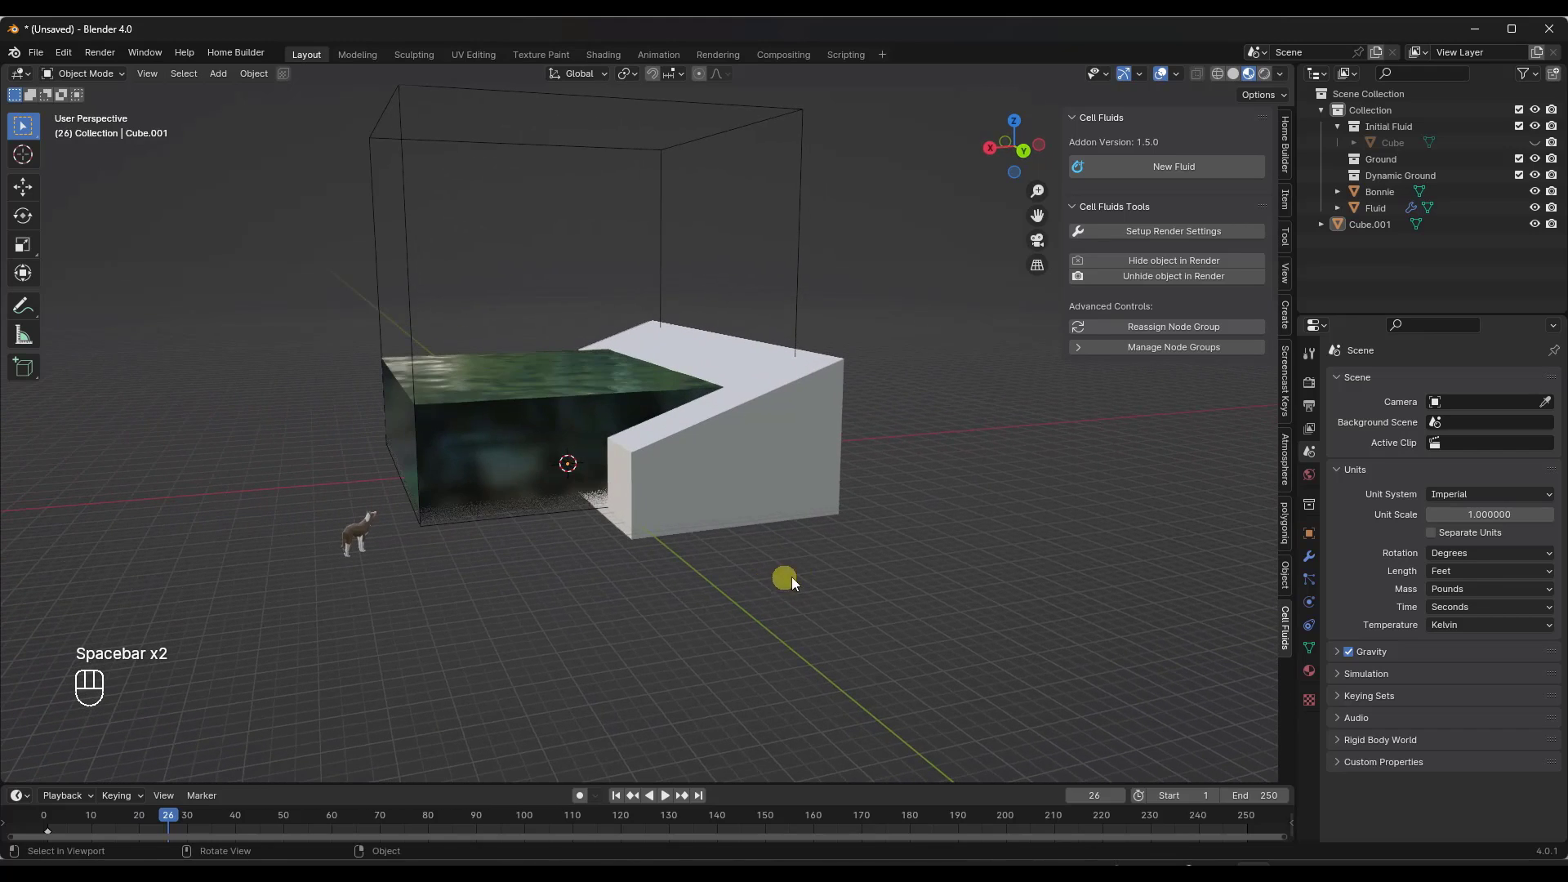
- Assign the Ground and Dynamic Ground collections to the fluid's matching height fields and move Cube.001 into the Ground collection
left_click(802, 248)
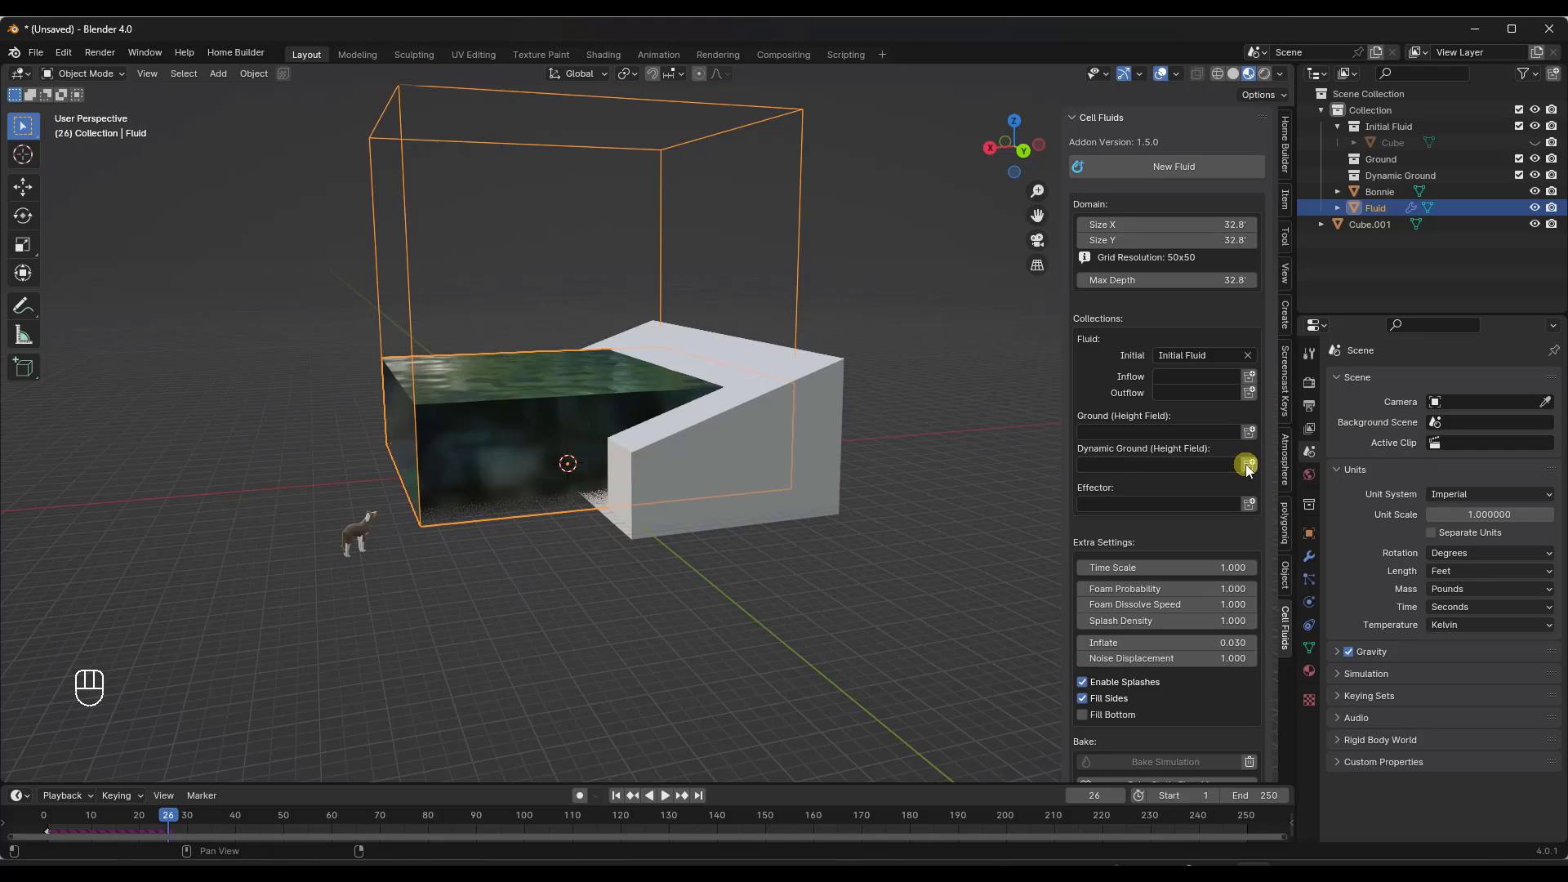
left_click(1091, 431)
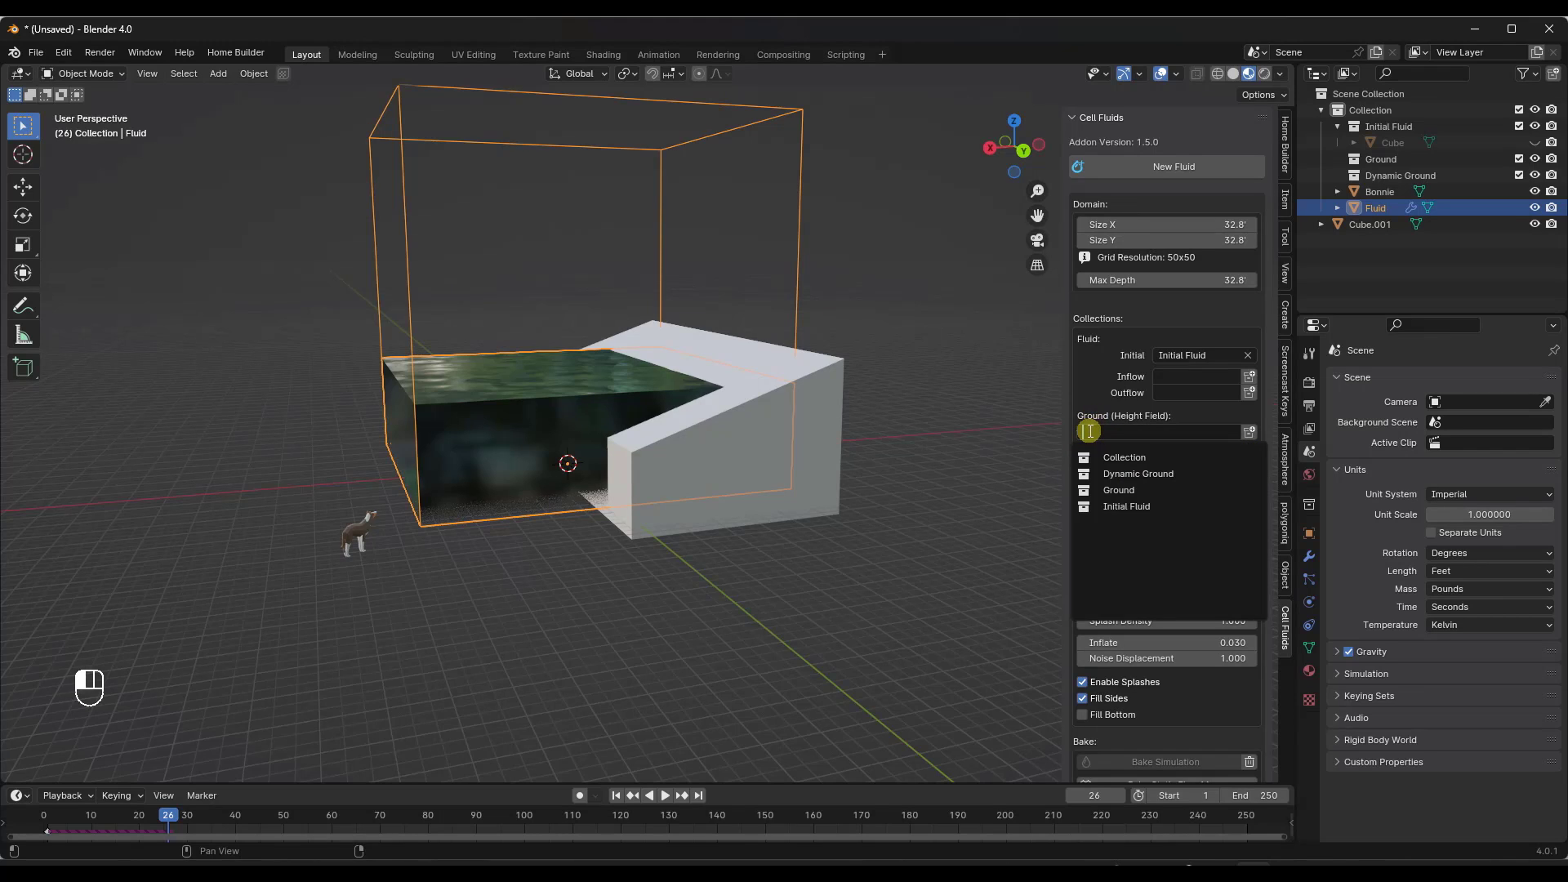
left_click(1113, 490)
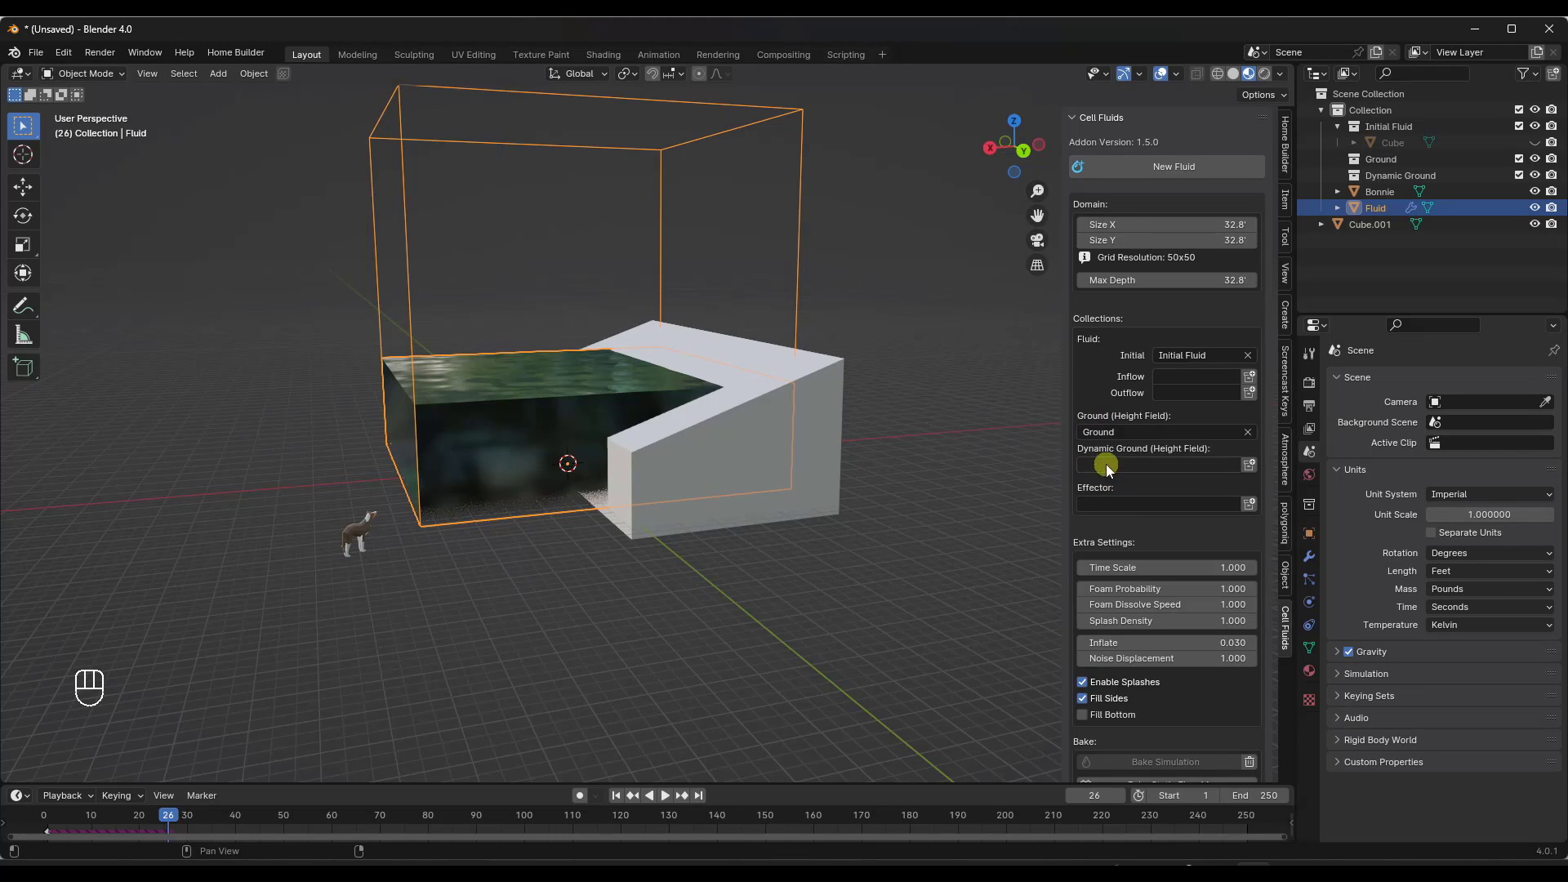
left_click(1100, 463)
left_click(1114, 506)
left_click_drag(1361, 225, 1398, 163)
- Replay the simulation from the first frame and examine the water's contact with the sloped ground block up close
scroll(615, 492, "up", 8)
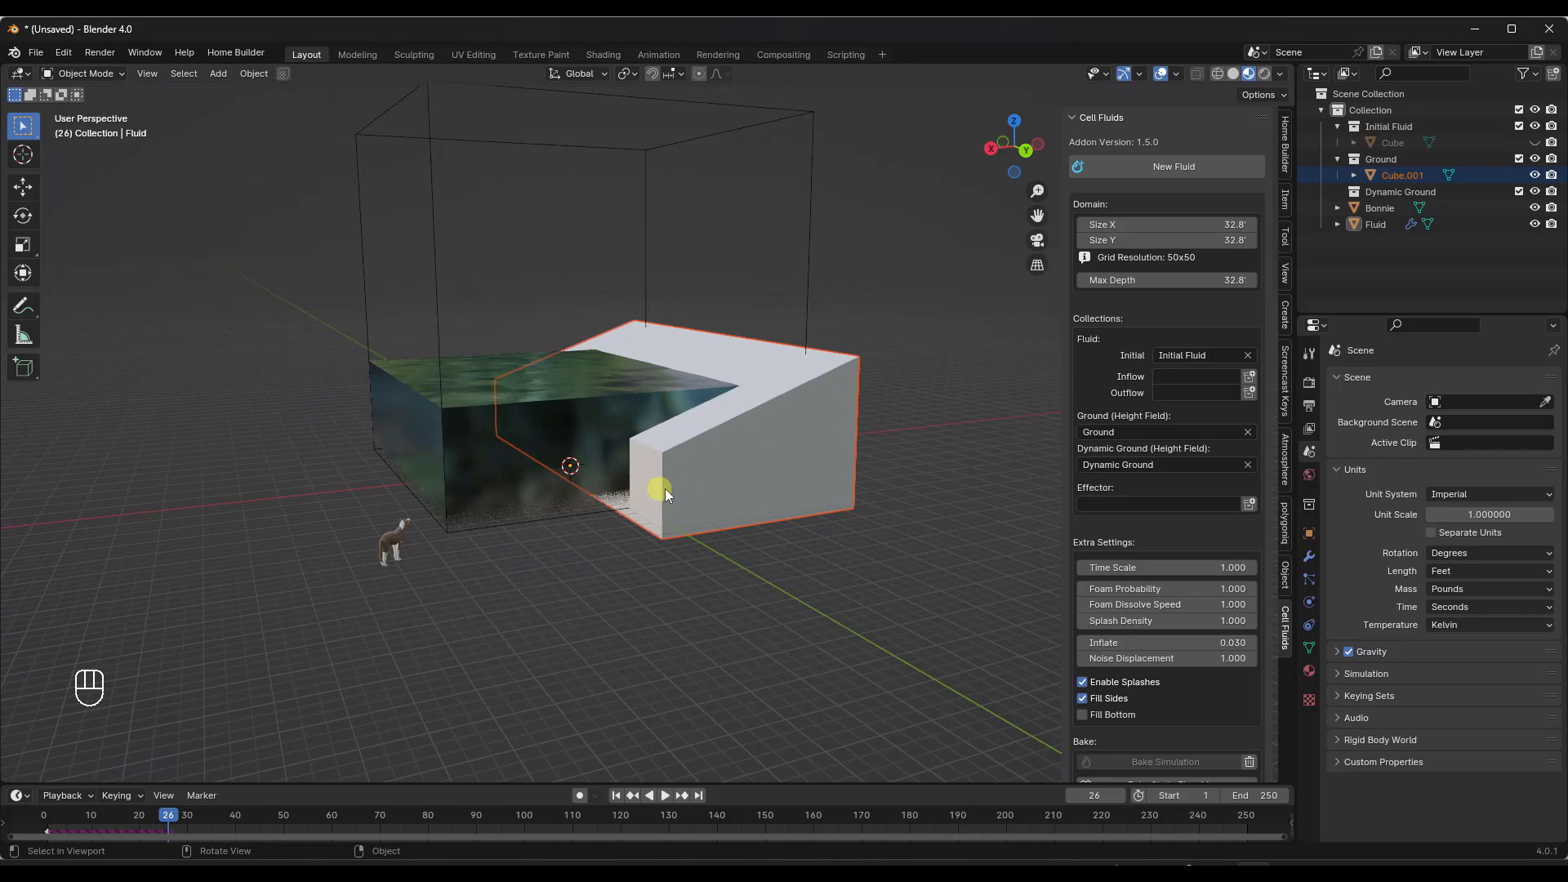
key("space")
left_click(615, 794)
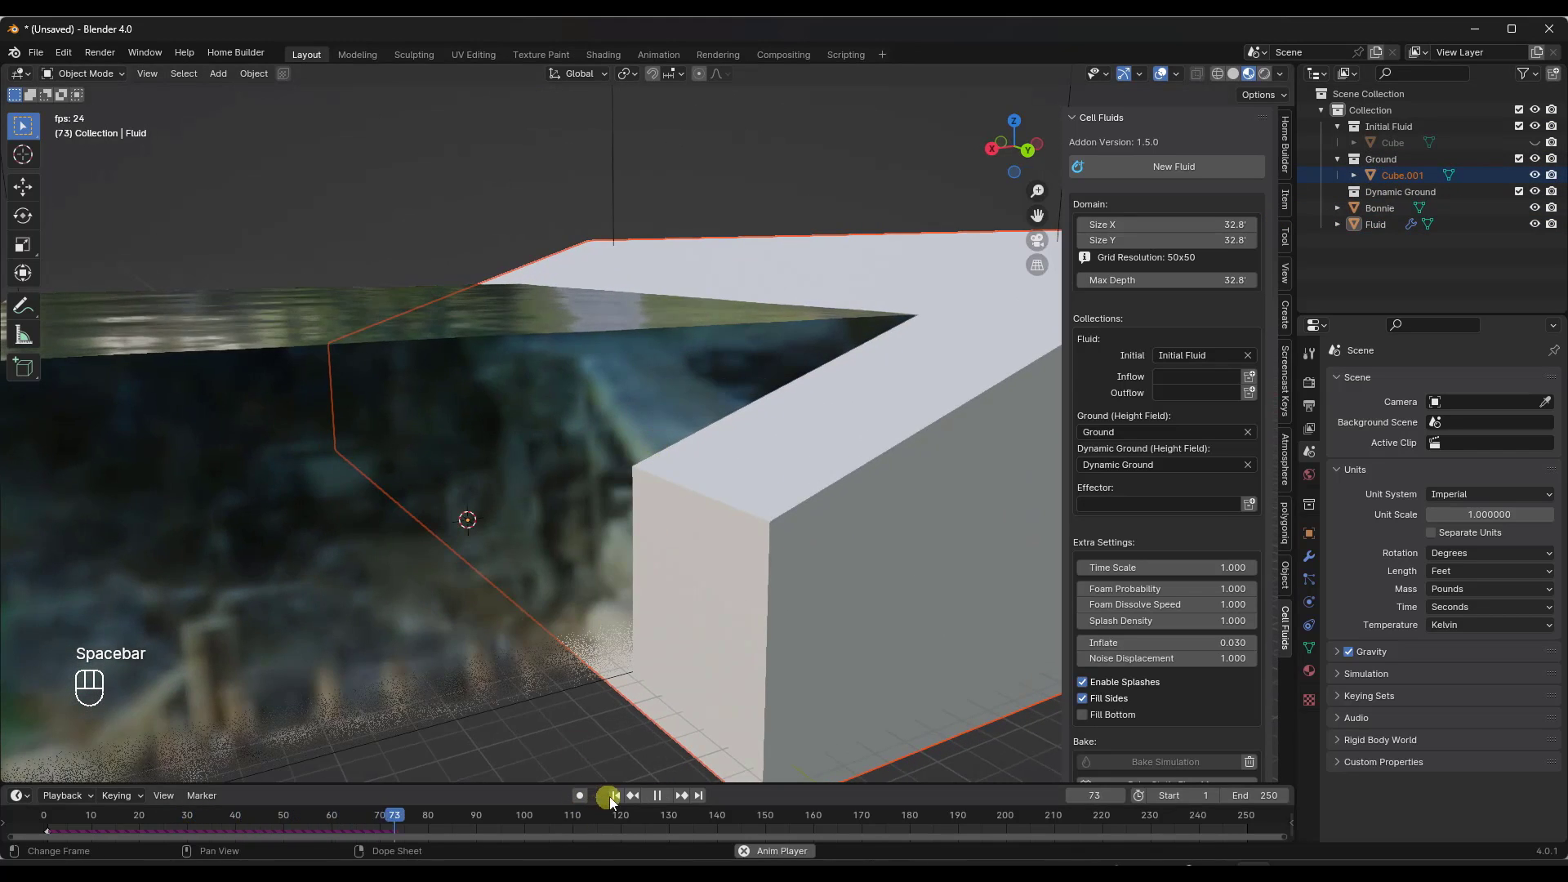
middle_click_drag(742, 536, 682, 406)
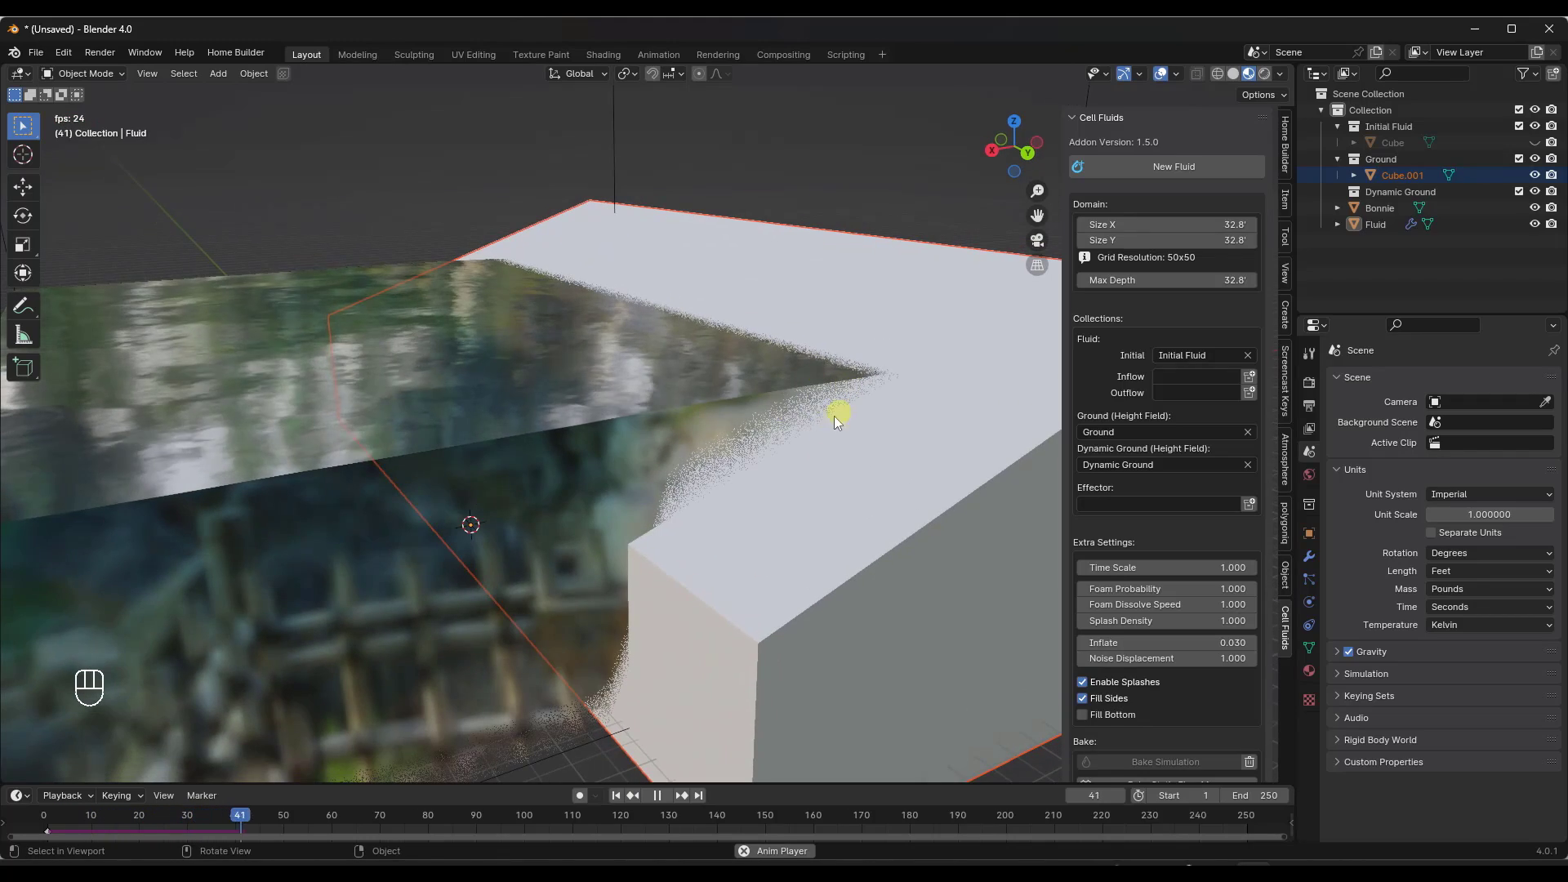
scroll(763, 445, "up", 3)
scroll(746, 457, "down", 2)
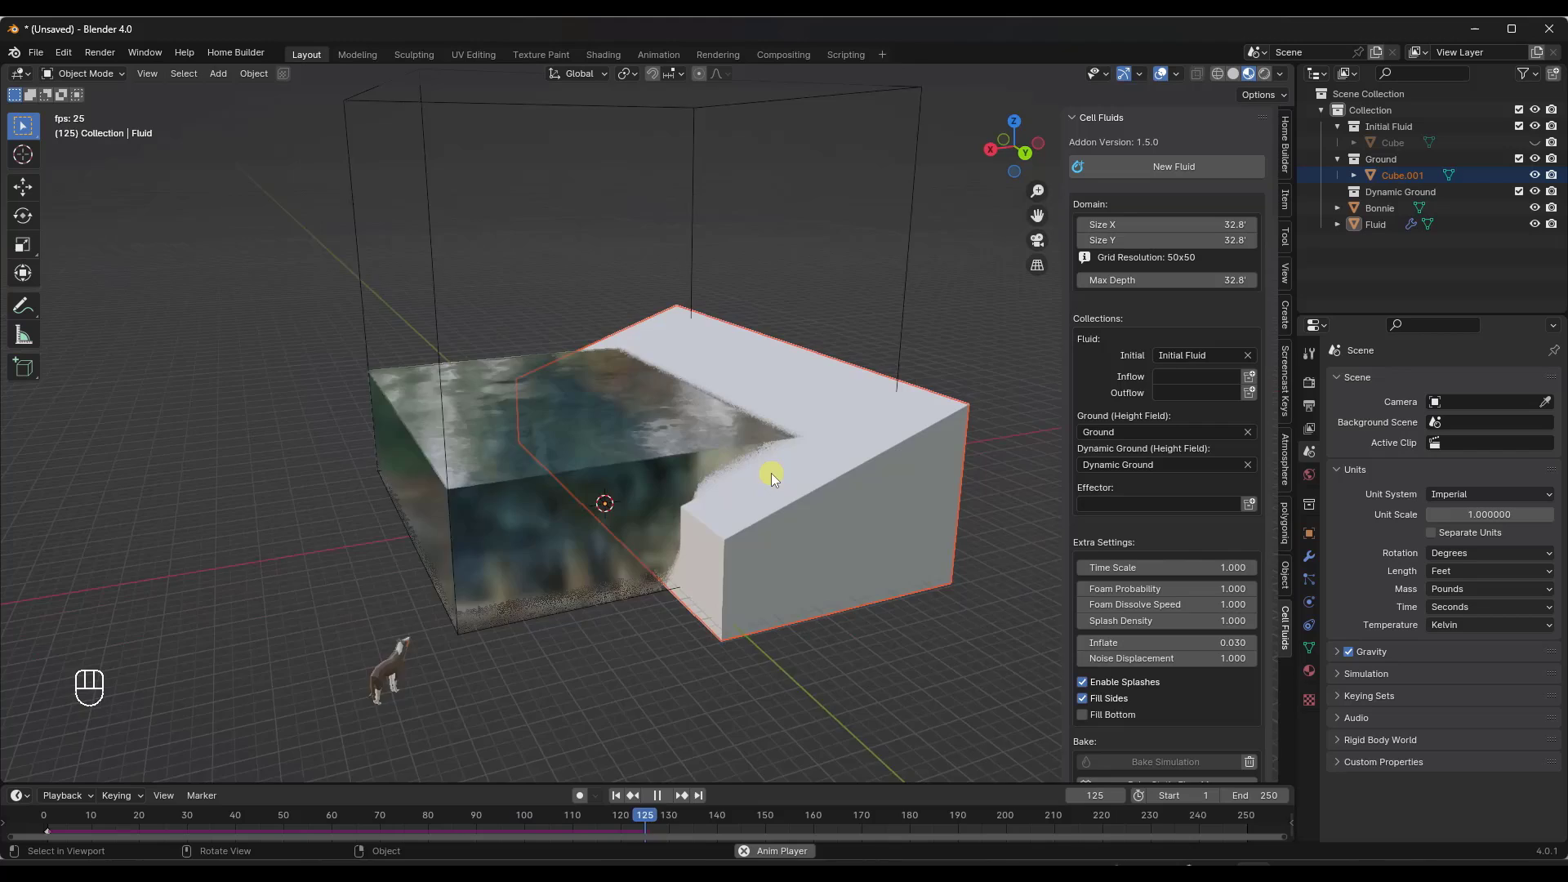
middle_click_drag(772, 473, 771, 473)
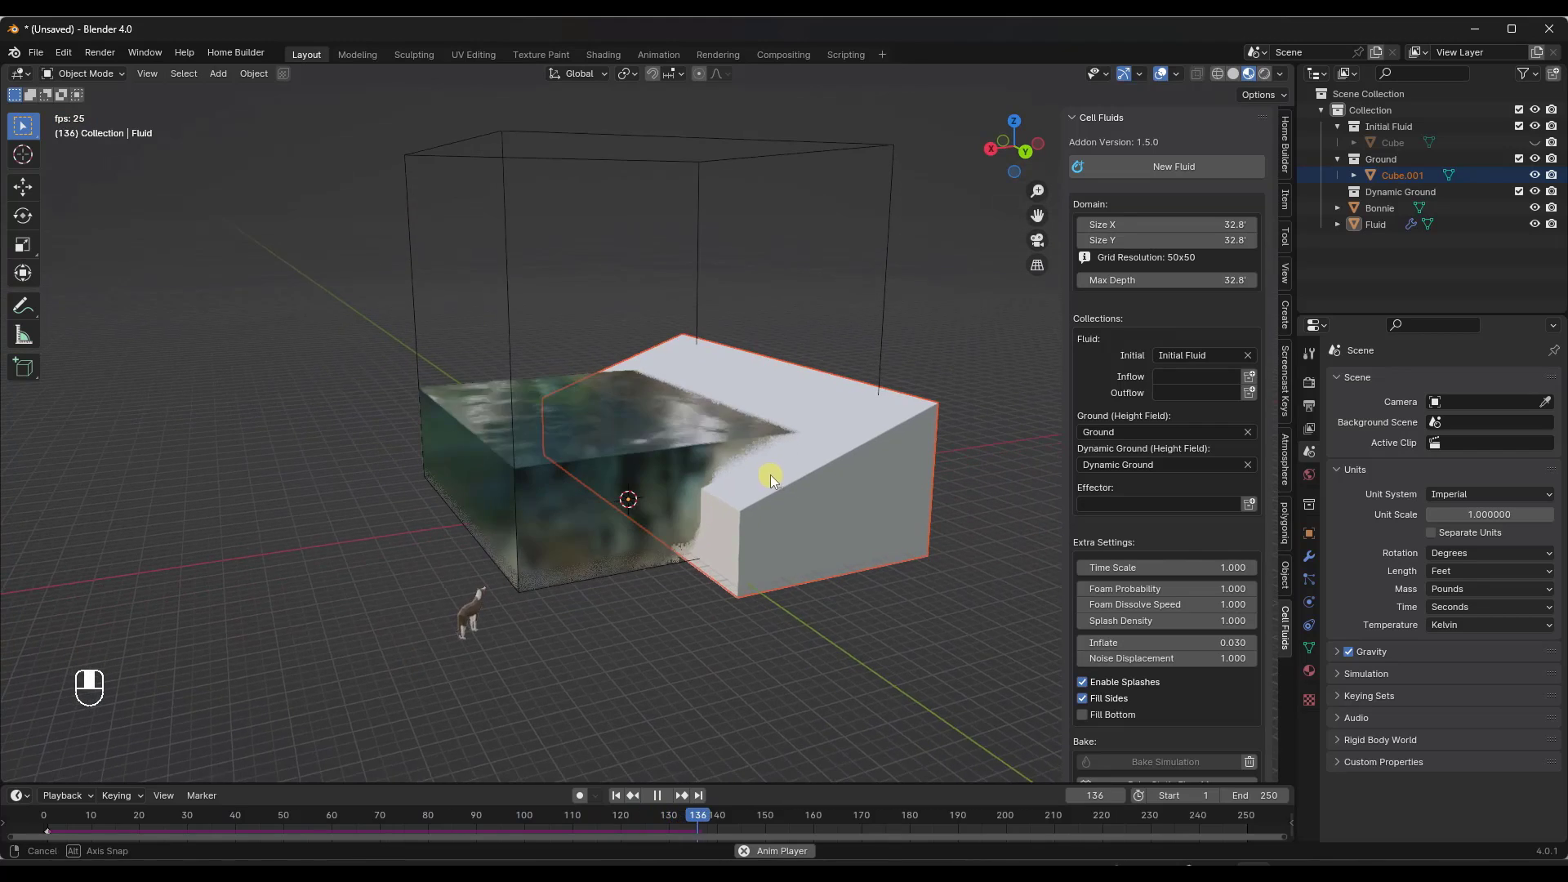
- Try to move the sloped ground block while the simulation plays
left_click(826, 483)
key("g")
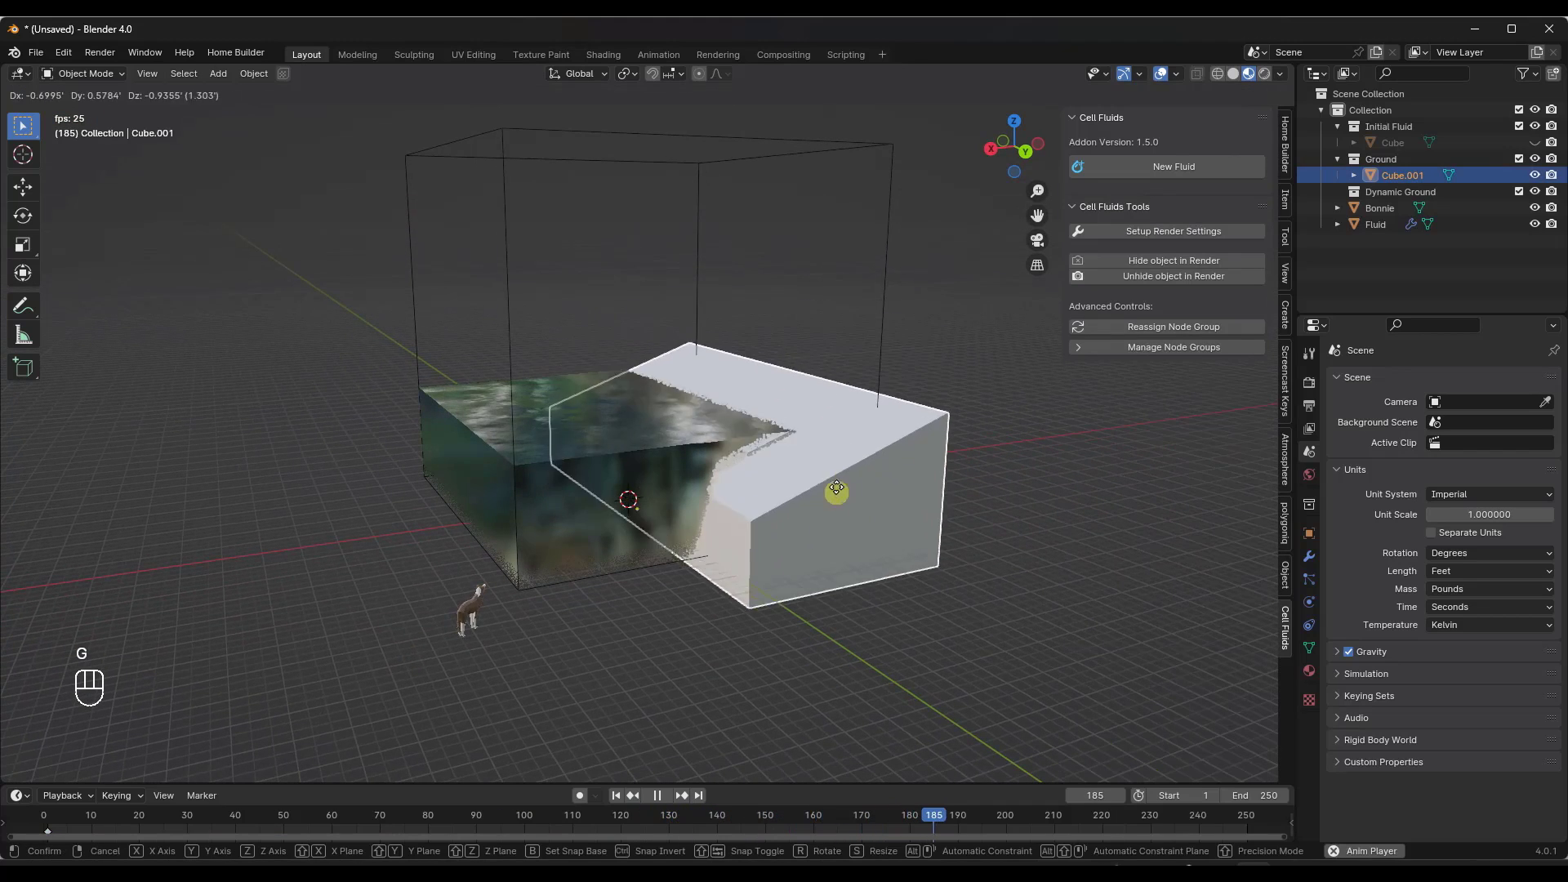
left_click(825, 483)
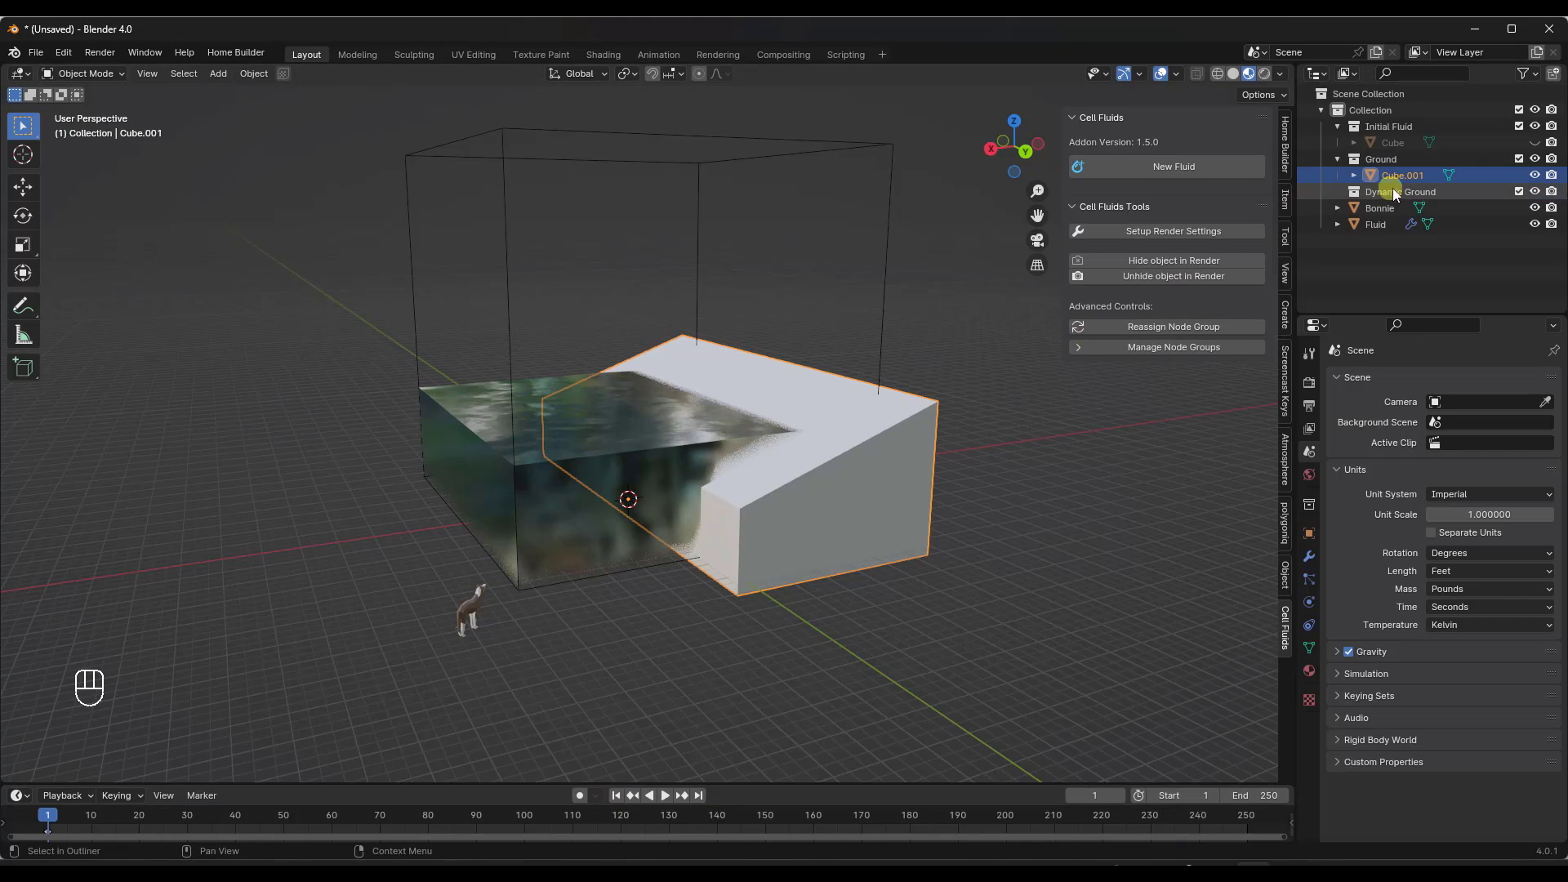
- Move the sloped block Cube.001 from the Ground to the Dynamic Ground collection and select the fluid domain
left_click_drag(1407, 175, 1400, 193)
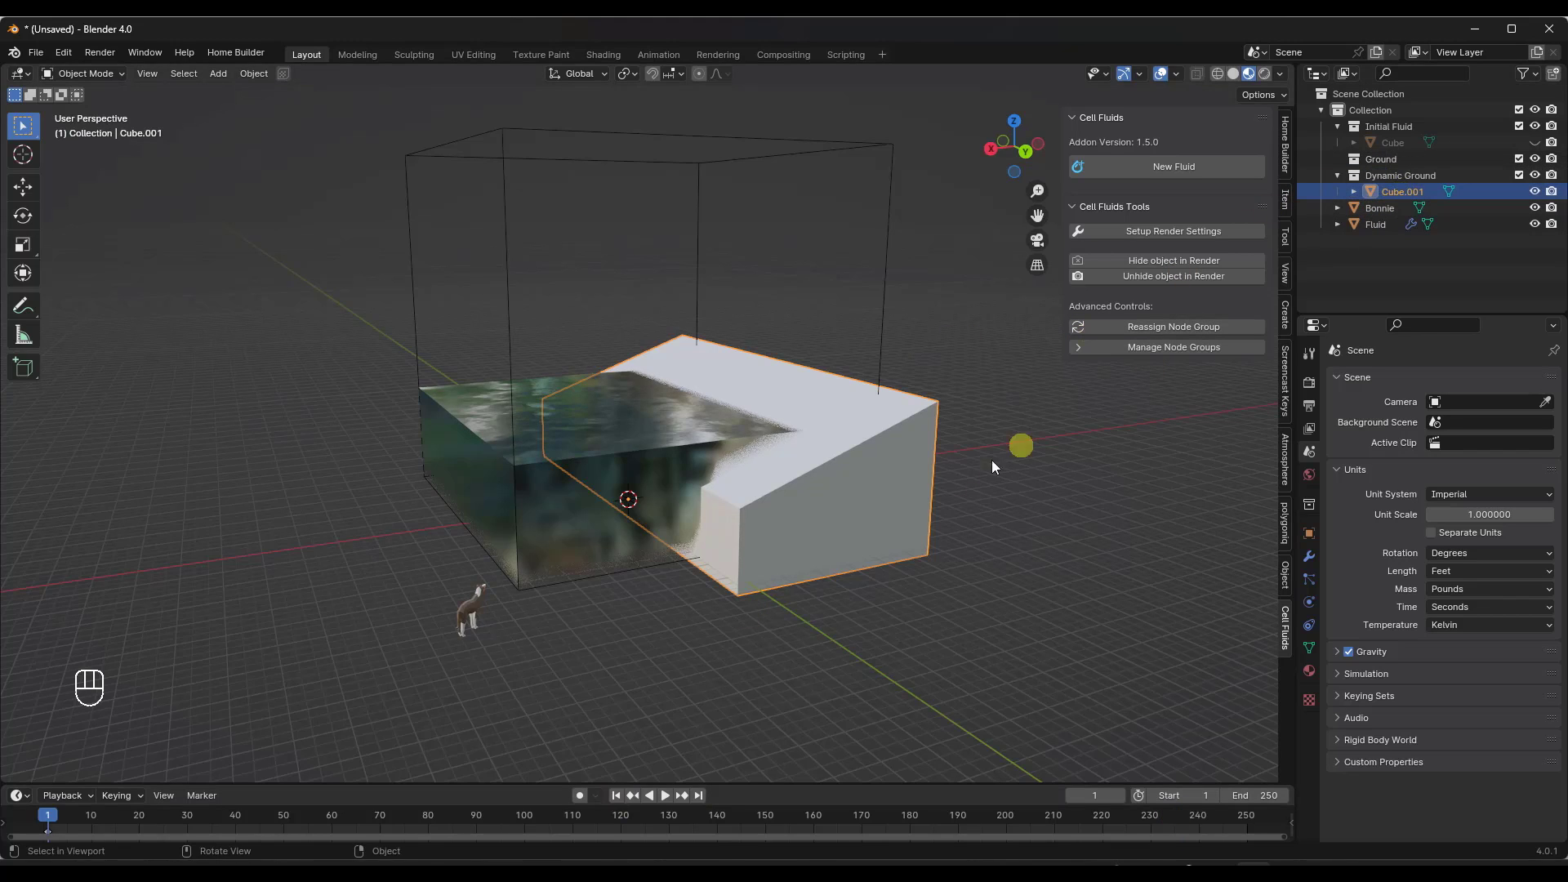
middle_click_drag(992, 466, 910, 453)
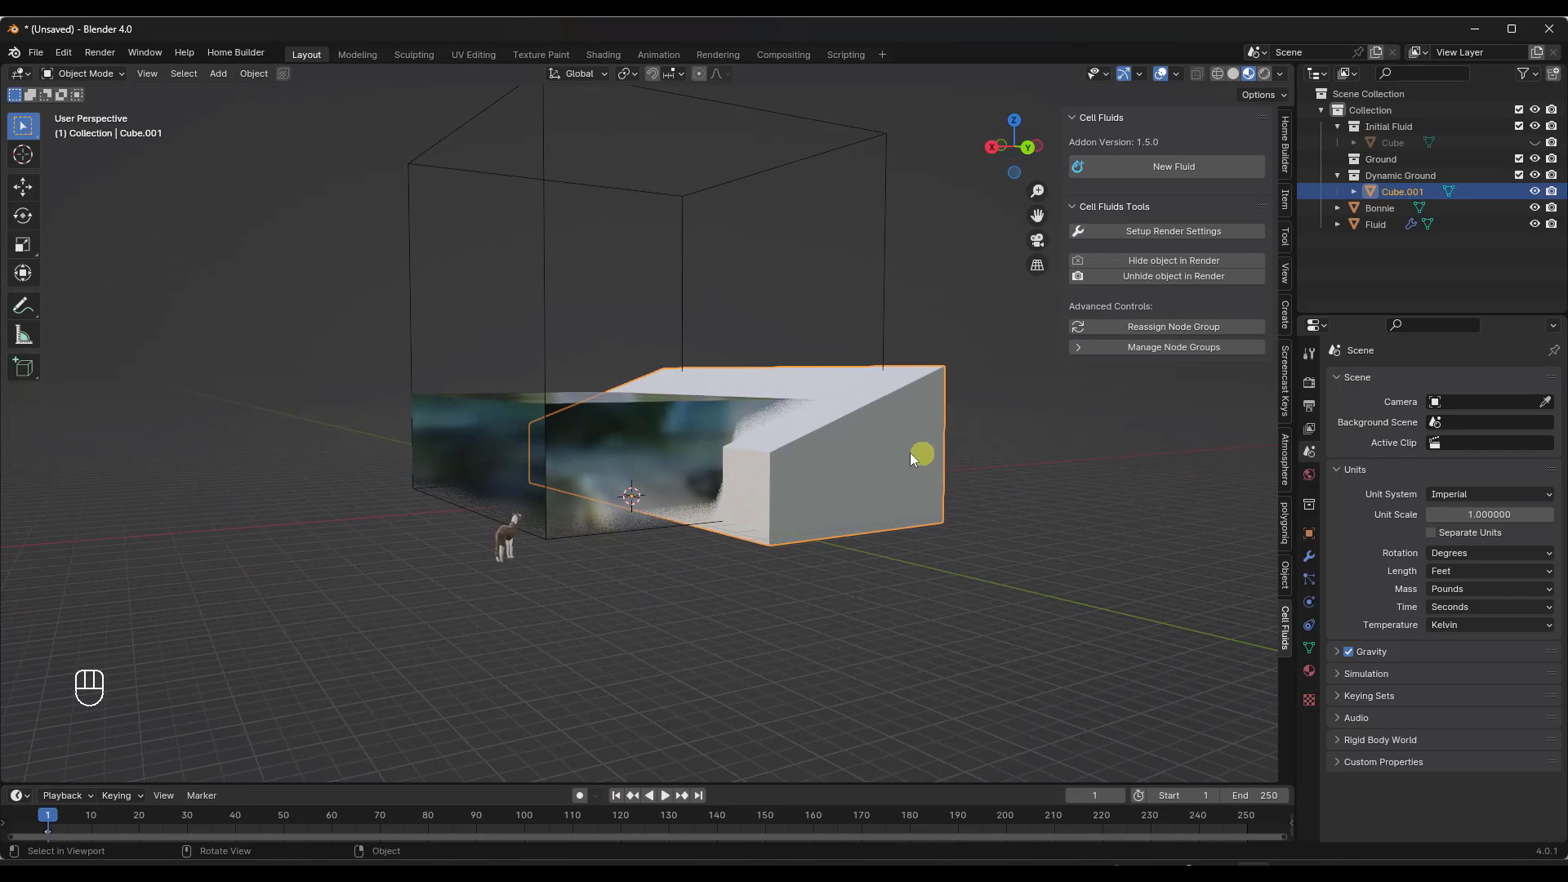
left_click(884, 258)
middle_click_drag(896, 291, 913, 330)
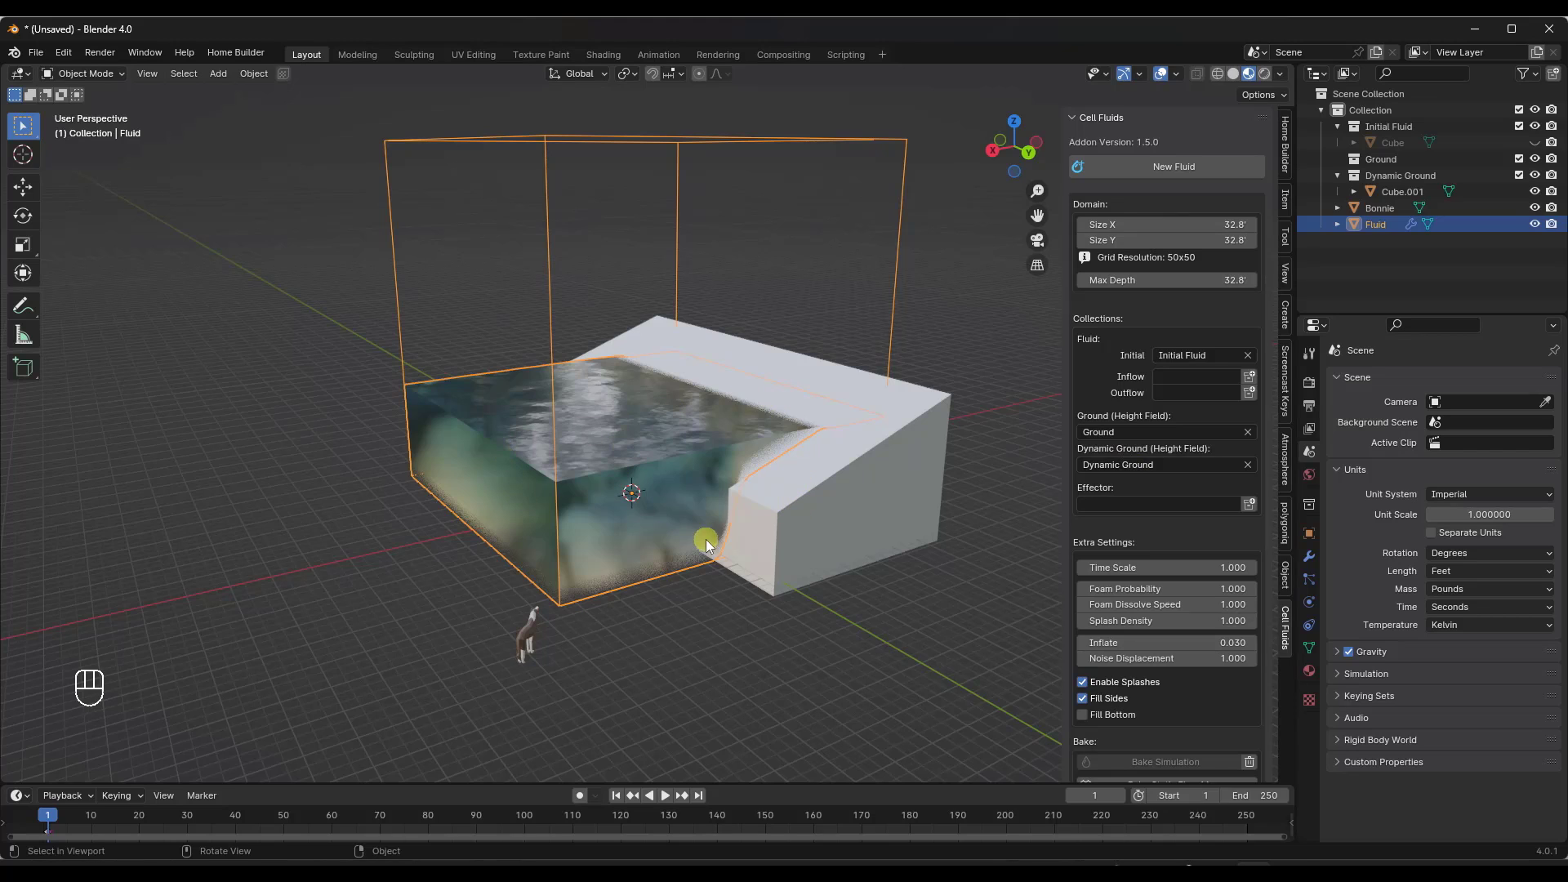
middle_click_drag(805, 550, 816, 560)
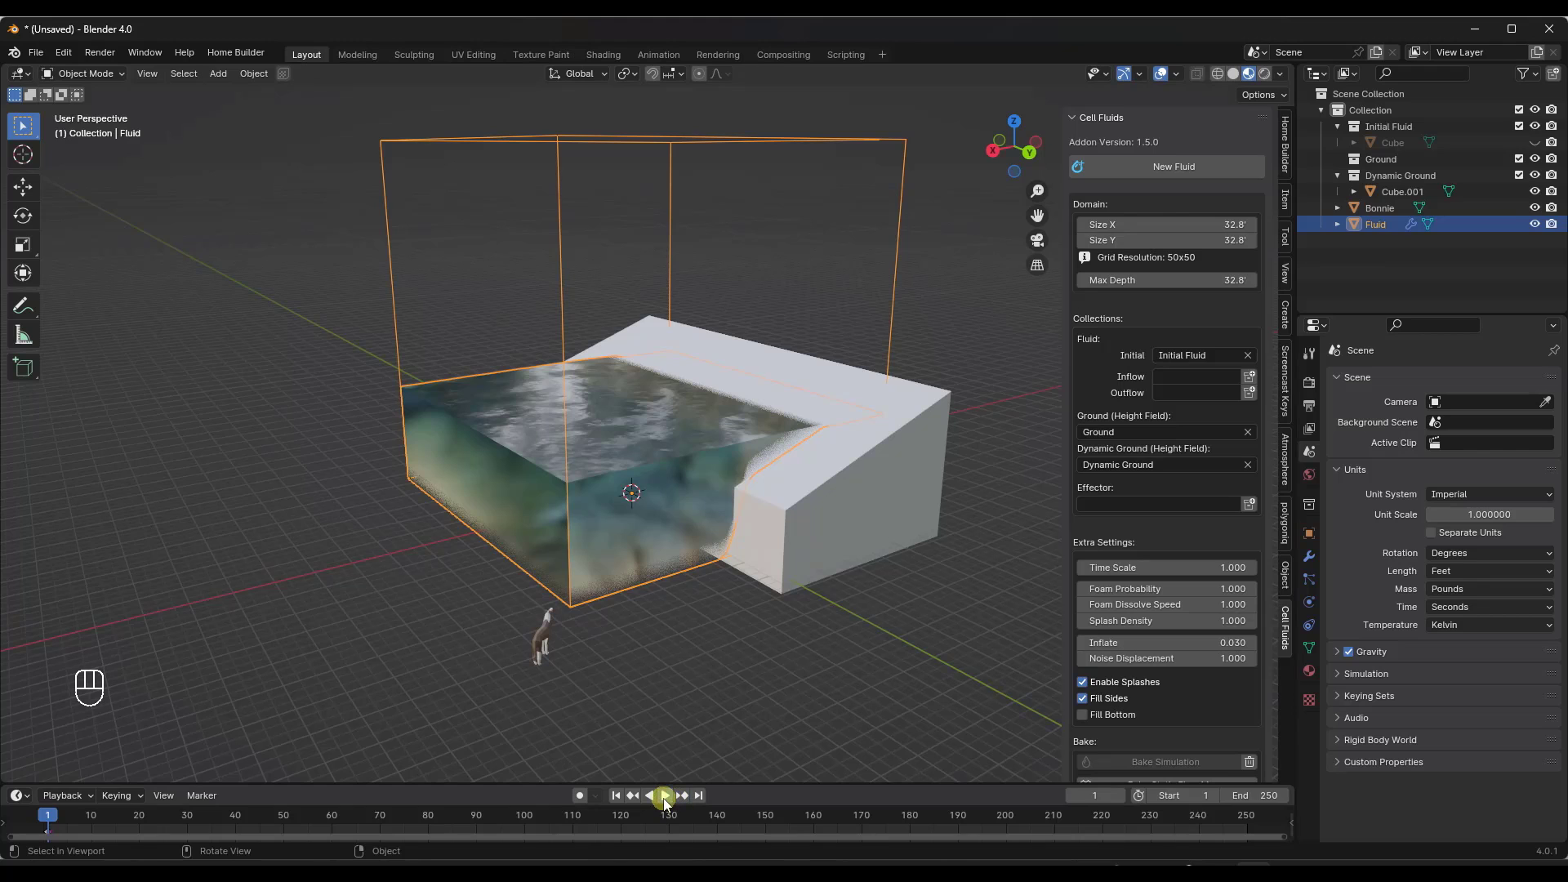
- Move the sloped block up and down along Z during playback to stir waves, leaving it about 3.24' lower
left_click(858, 519)
key("g")
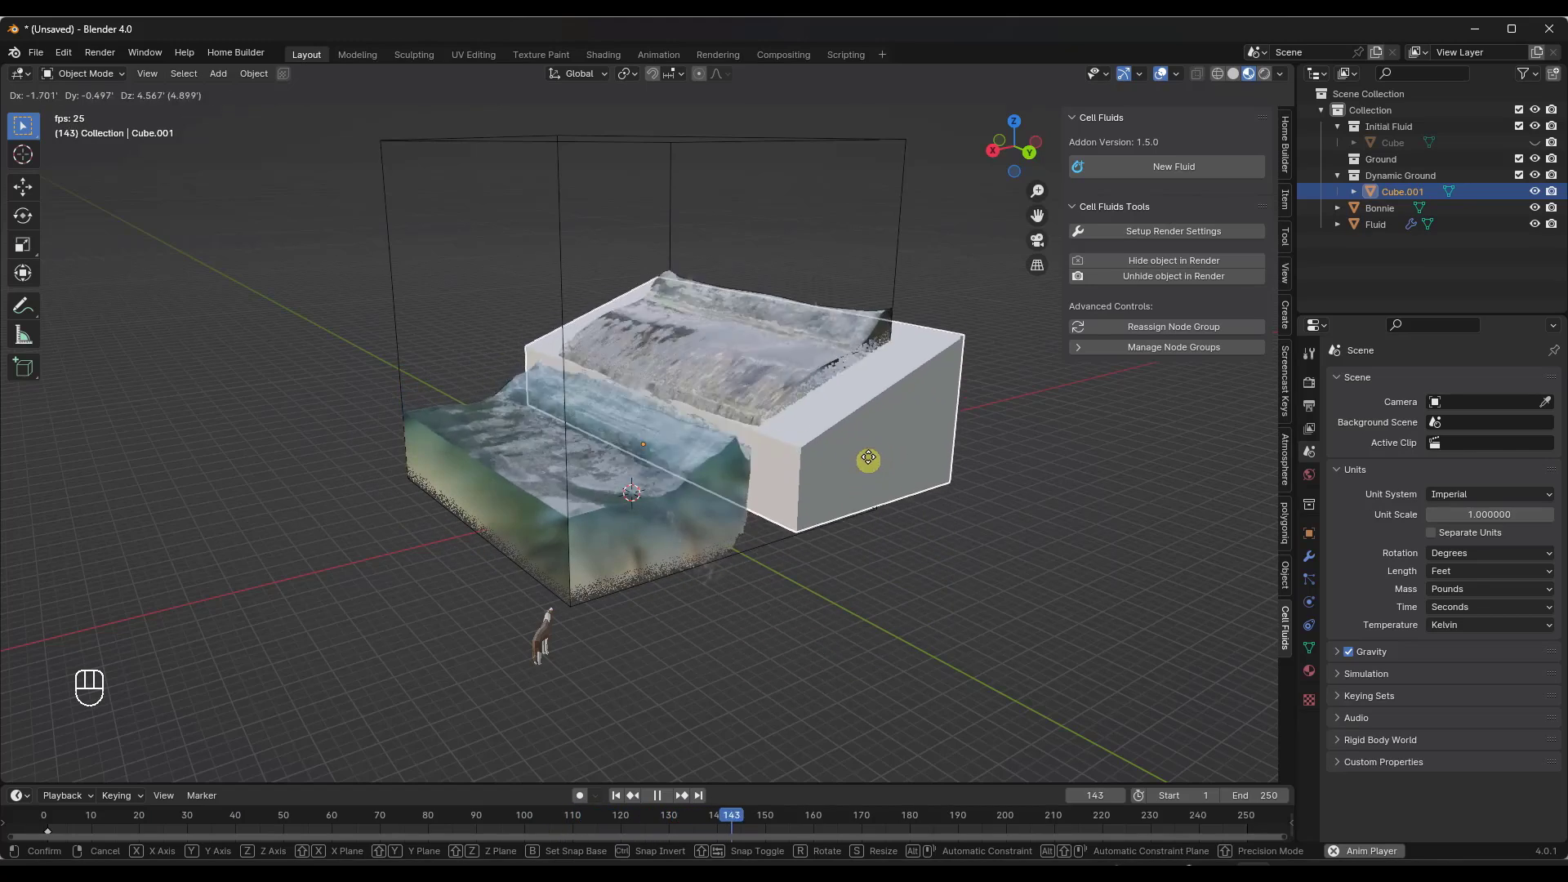
key("z")
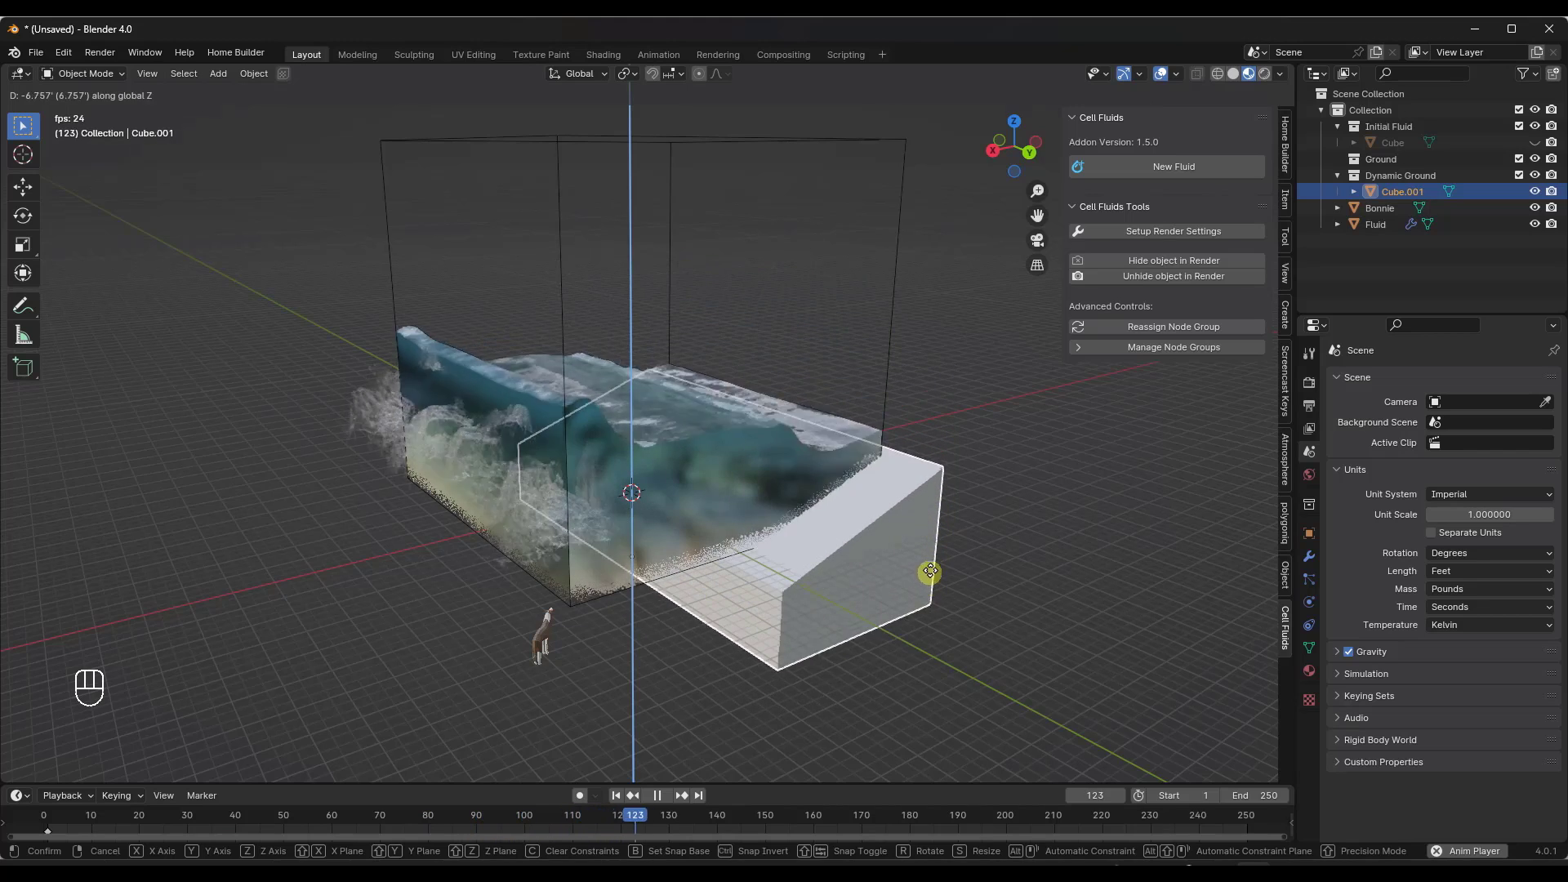
left_click(931, 535)
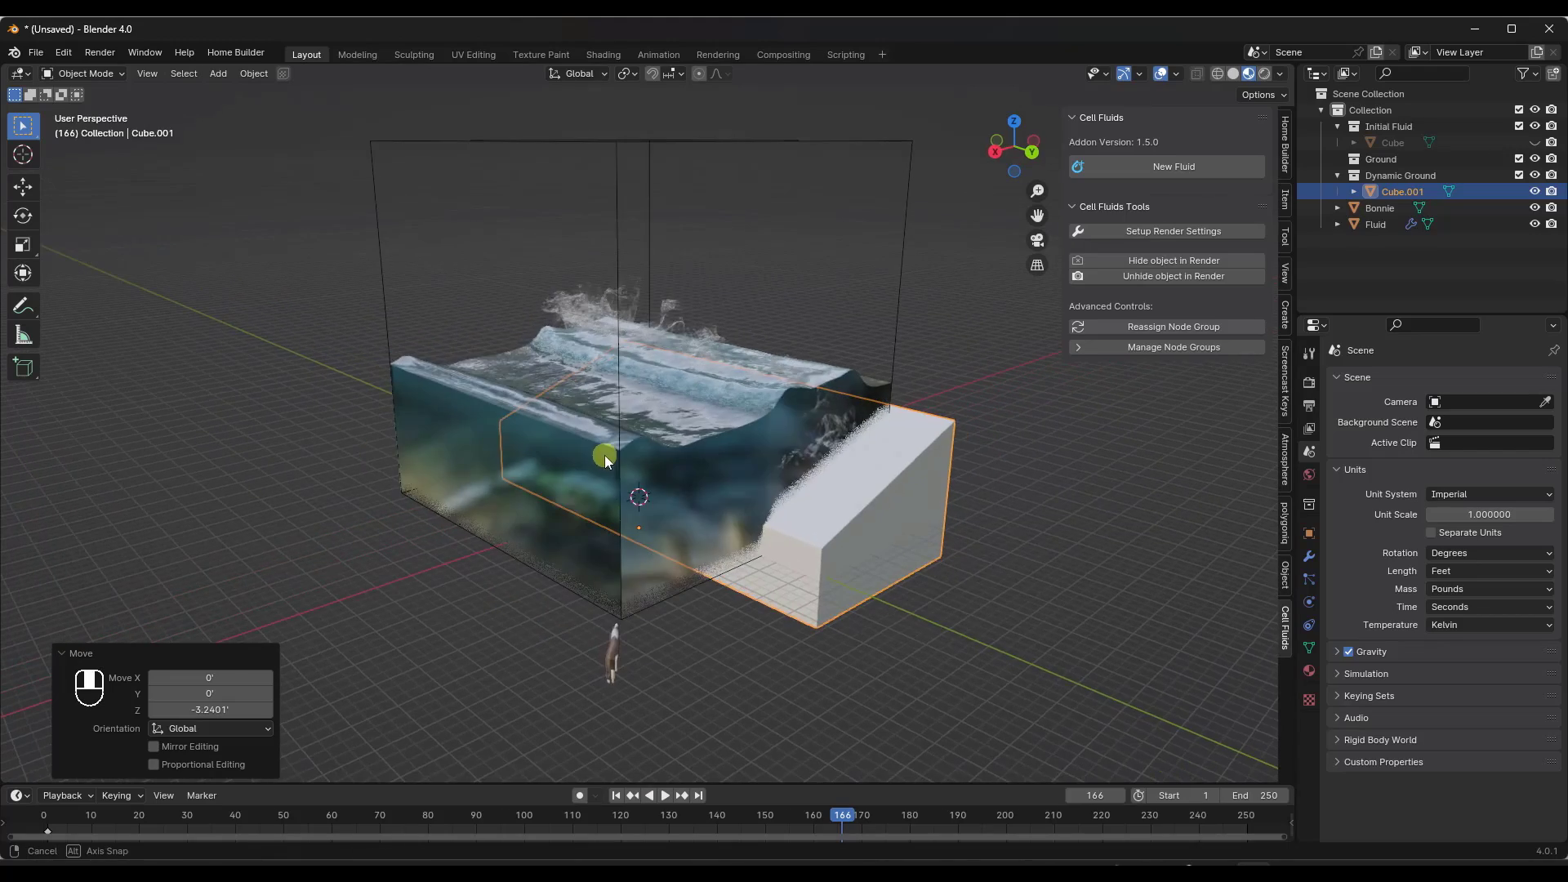
- Select the fluid domain and continue playback to examine the water settling around the lowered block
middle_click_drag(869, 443, 810, 463)
left_click(853, 373)
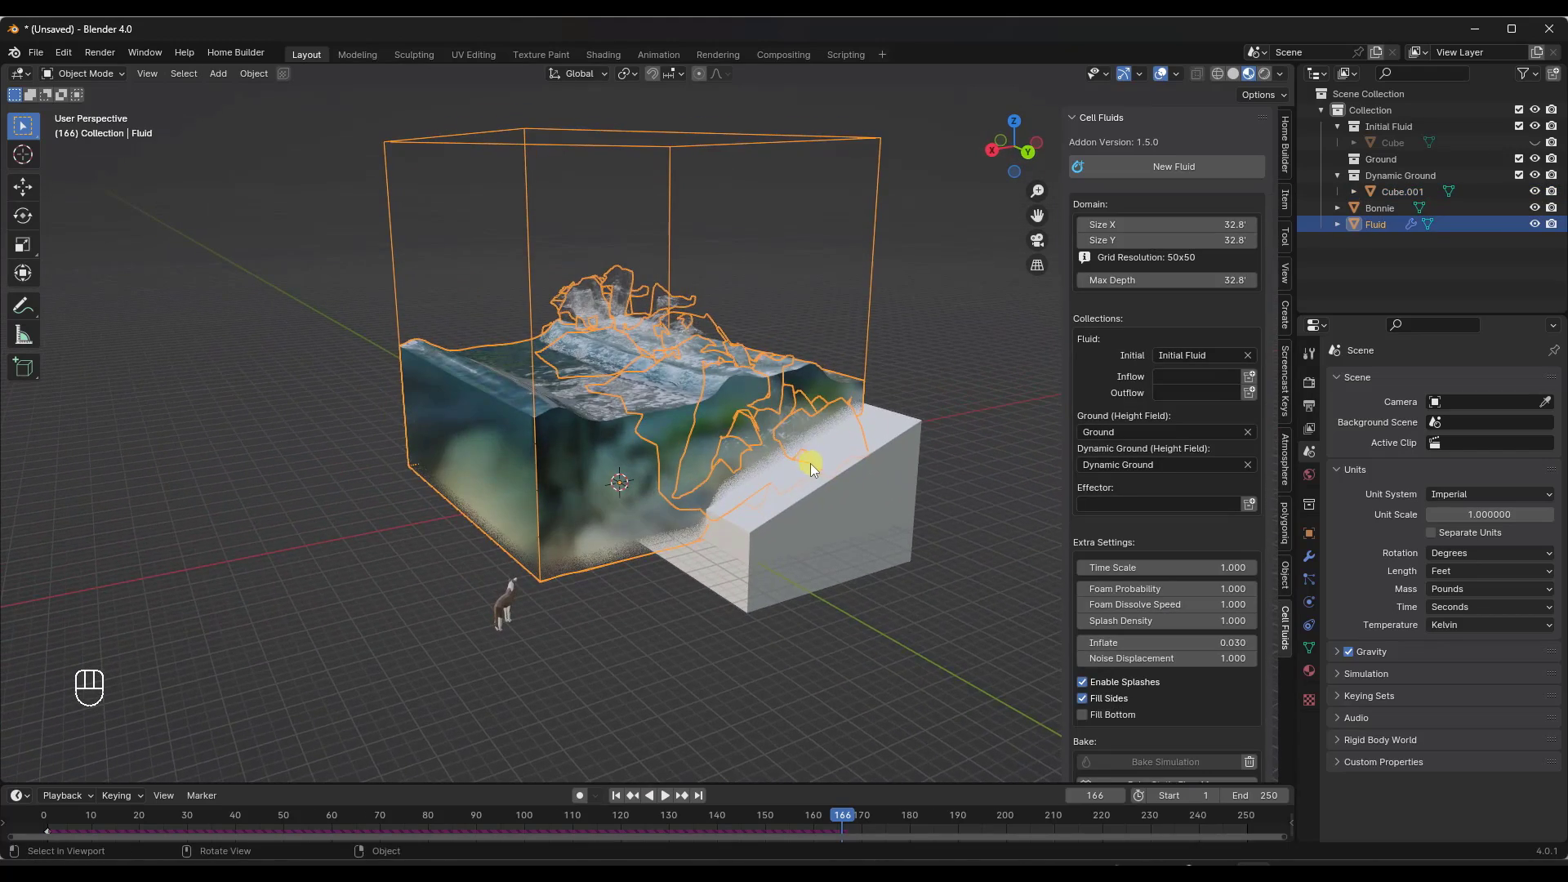
key("space")
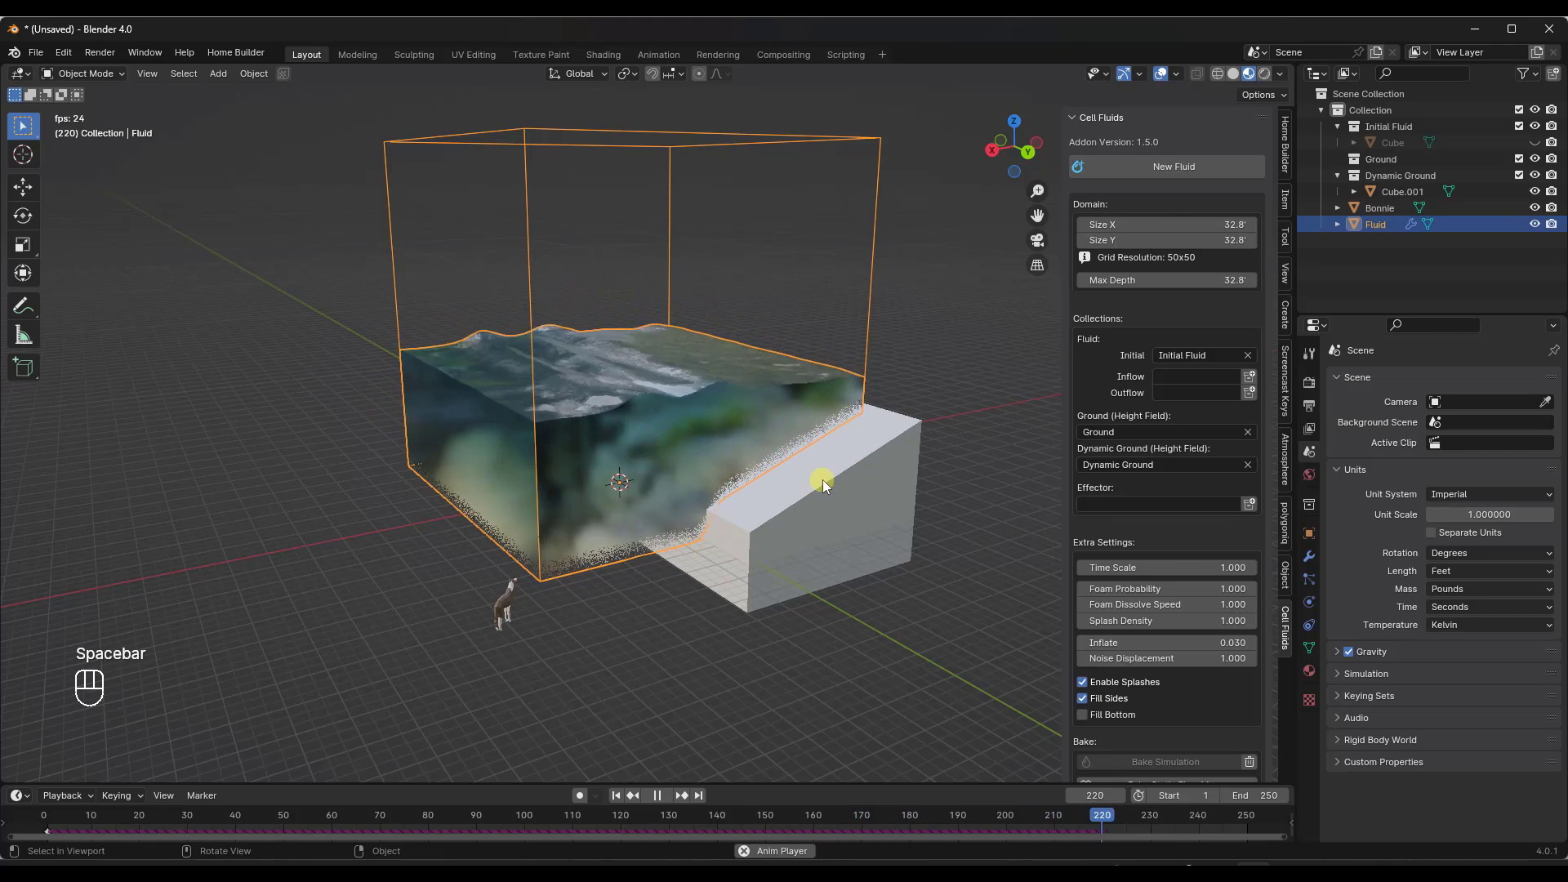
scroll(1023, 457, "up", 2)
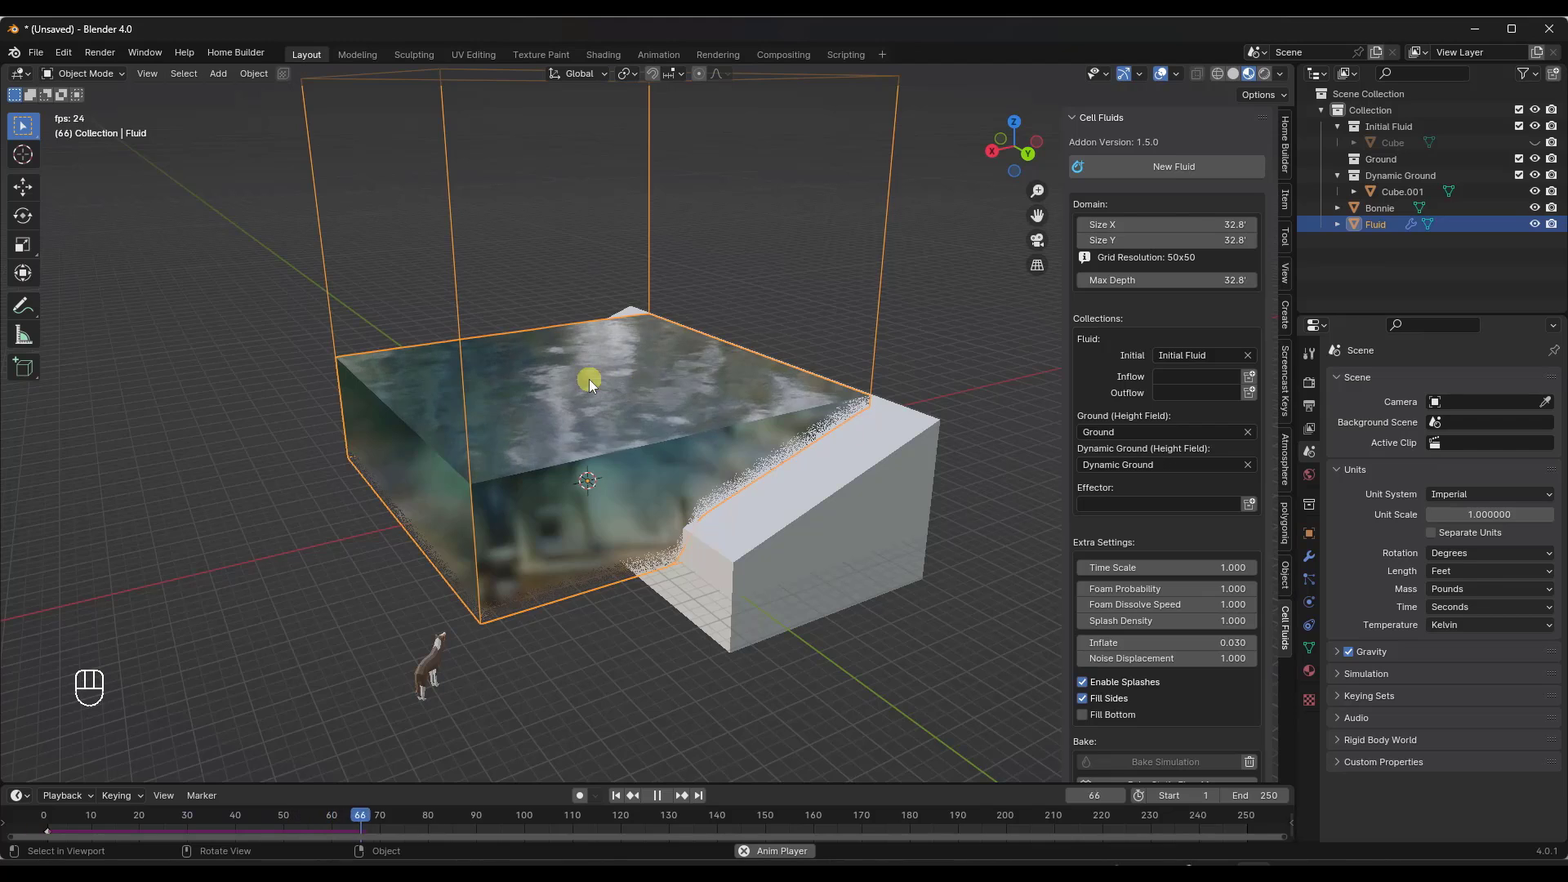
scroll(590, 379, "up", 3)
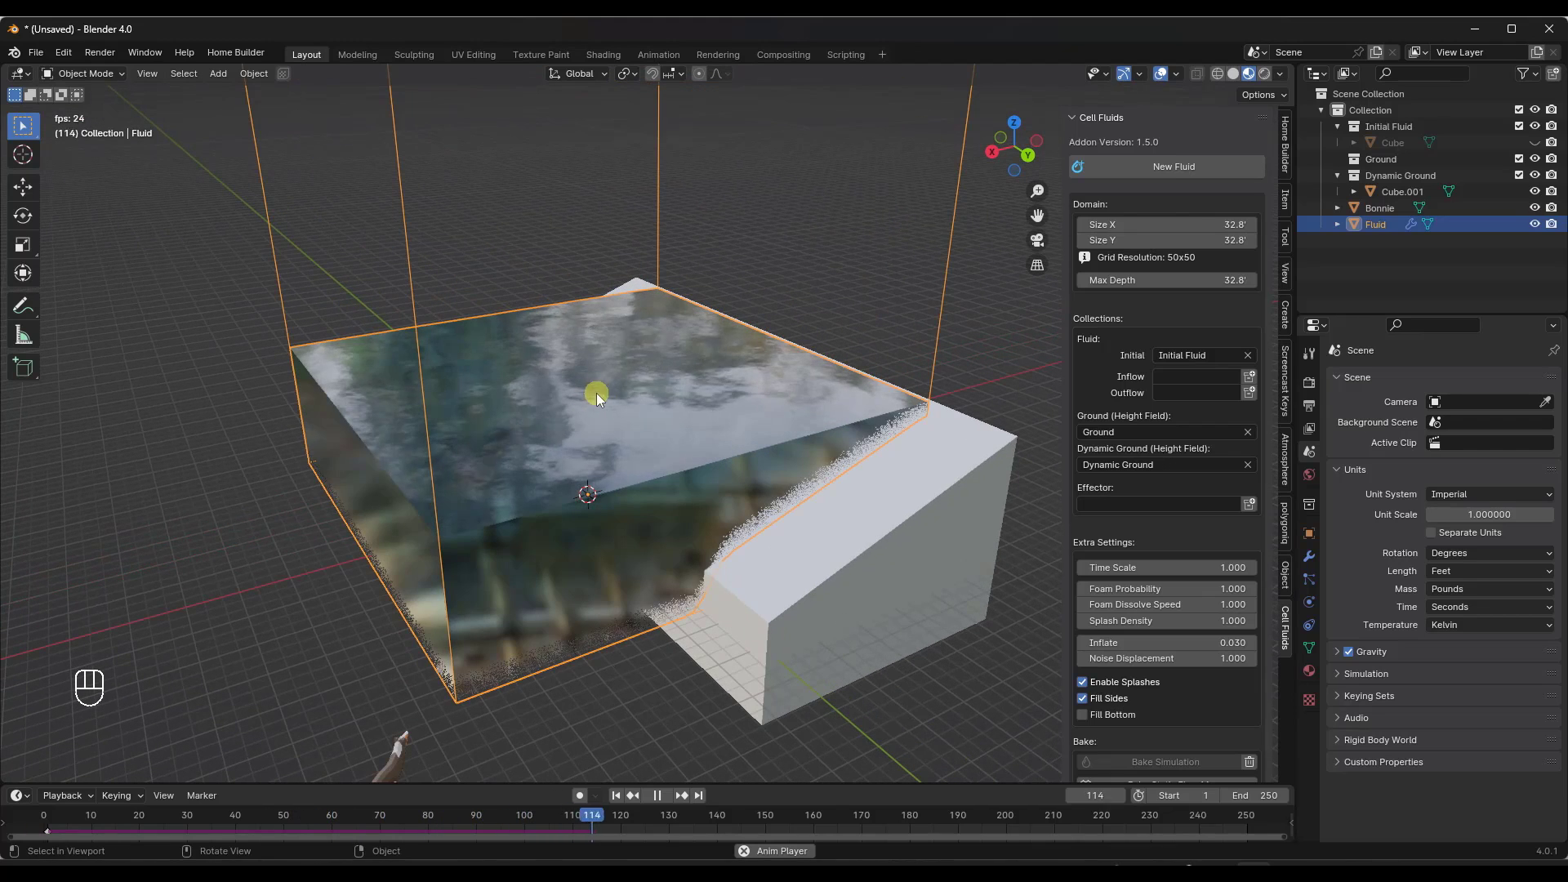
- Add a 2' mesh cube and raise it about 10.5' along Z to the water surface
key("shift+a")
mouse_move(615, 402)
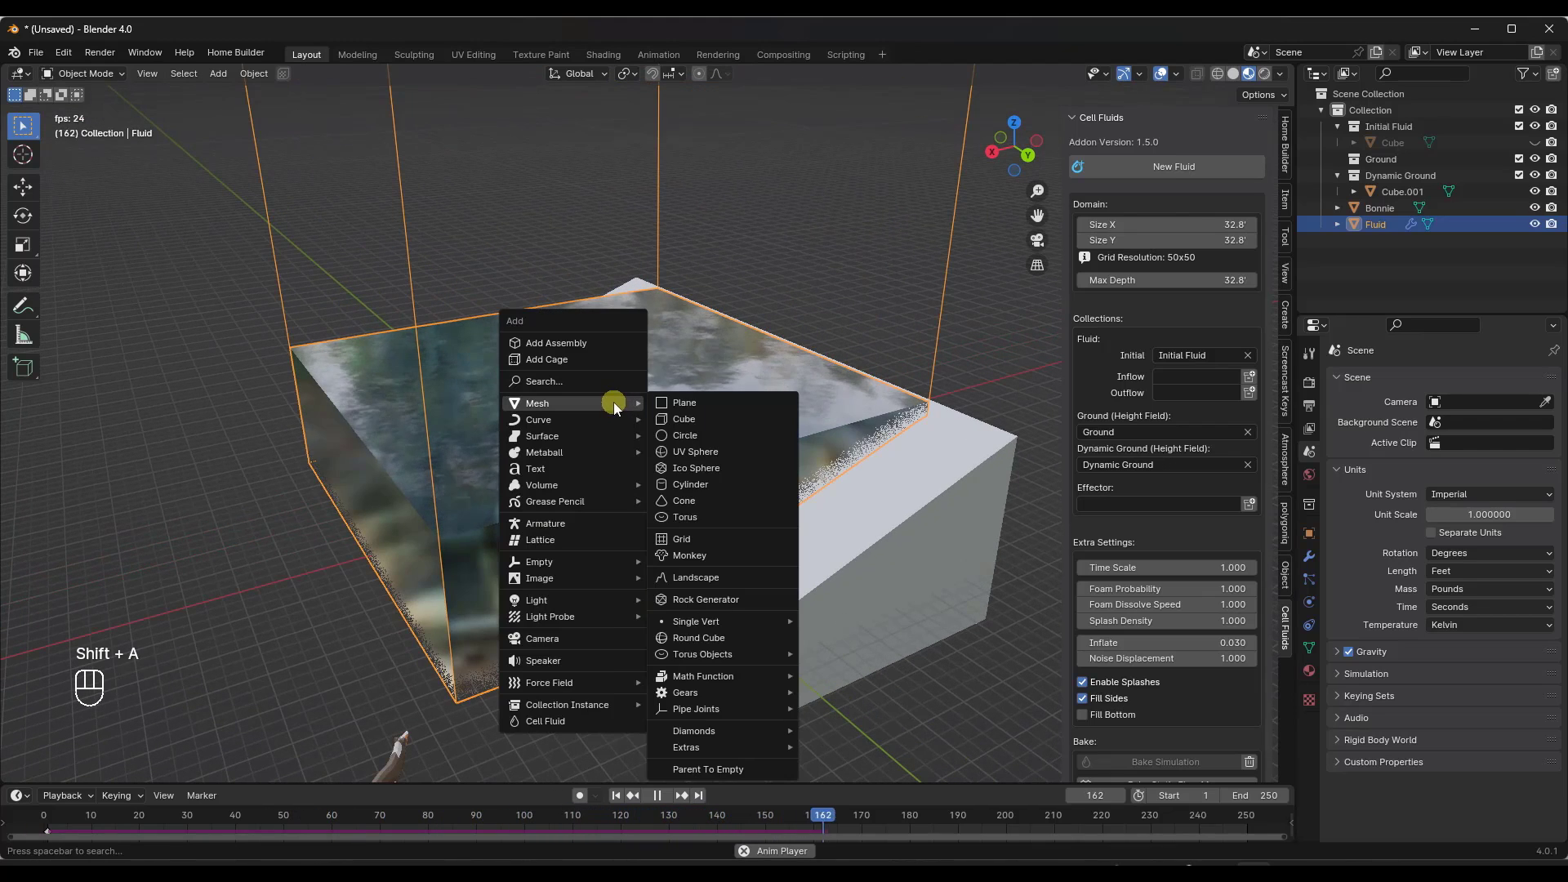
left_click(686, 418)
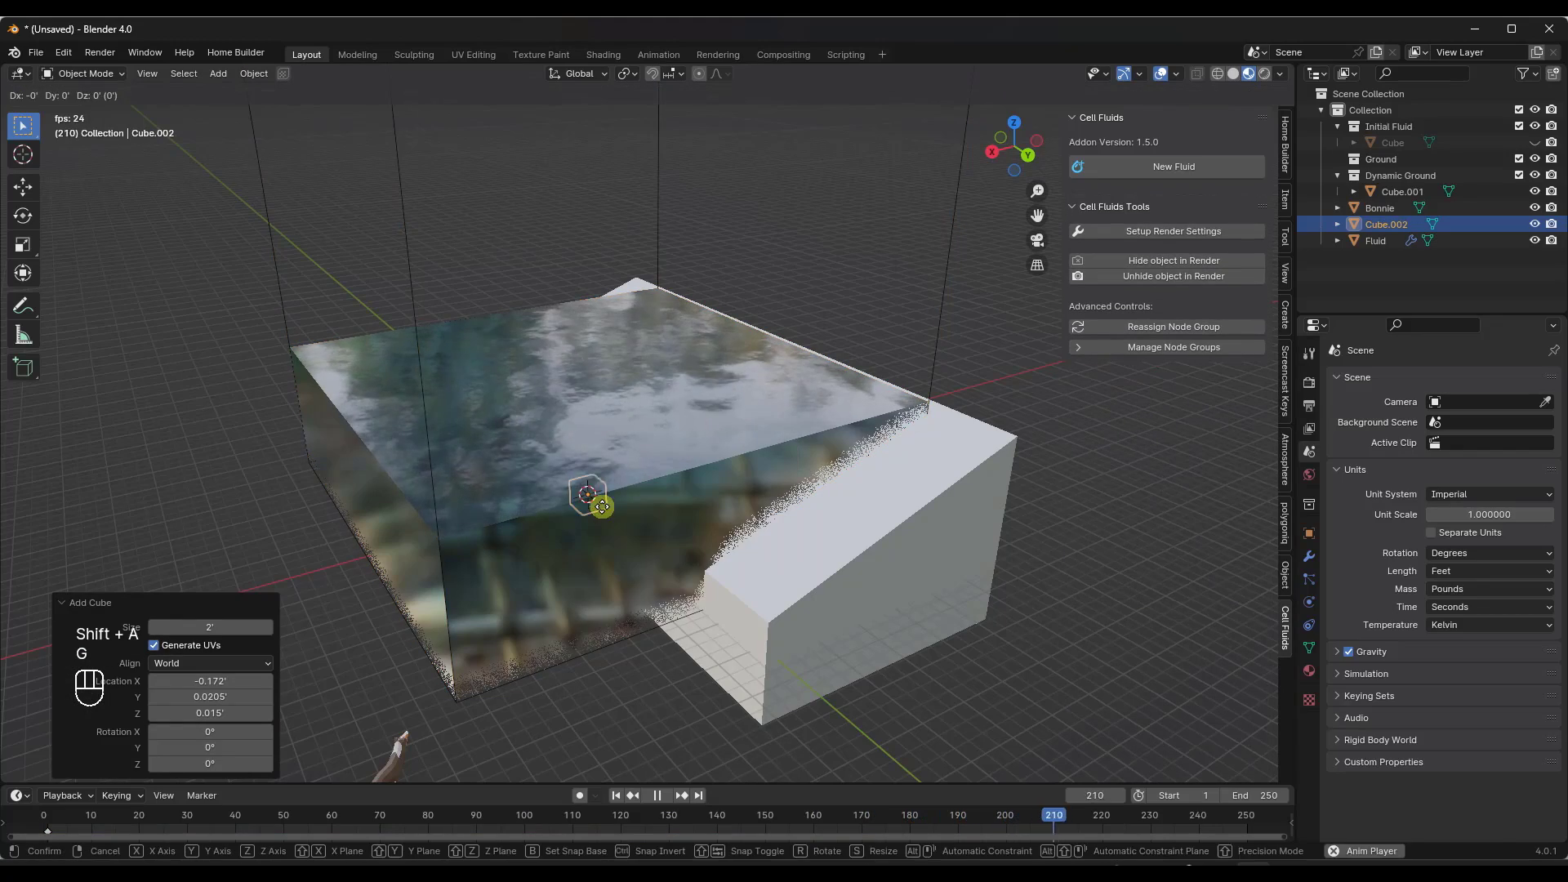
left_click(600, 373)
scroll(606, 355, "up", 6)
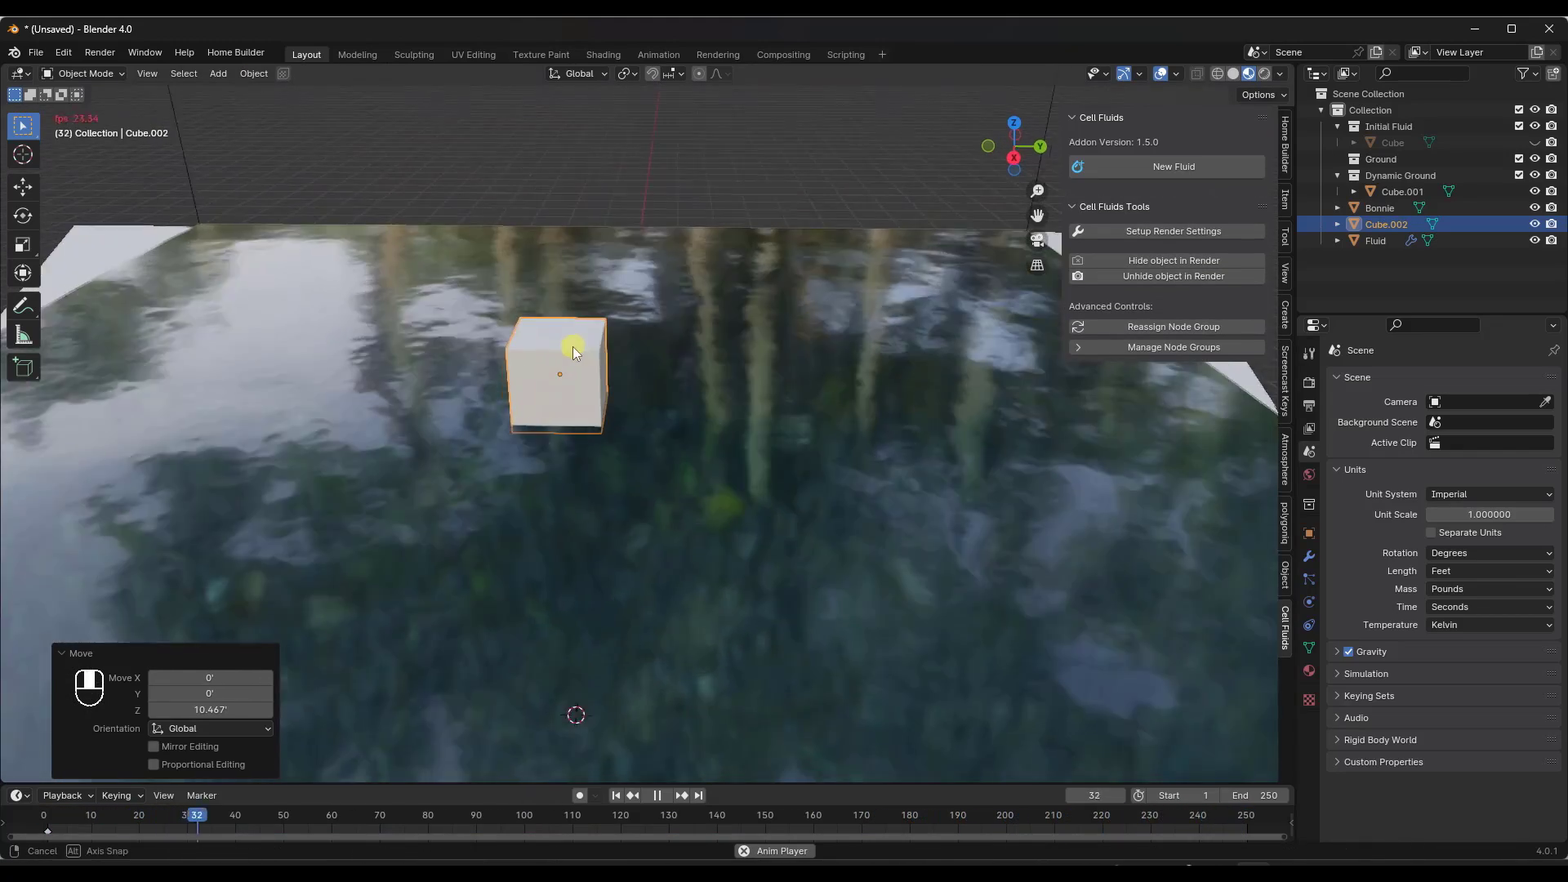
- Add a centred loop cut to the new cube, running along its X direction
key("Tab")
middle_click_drag(588, 360, 557, 366)
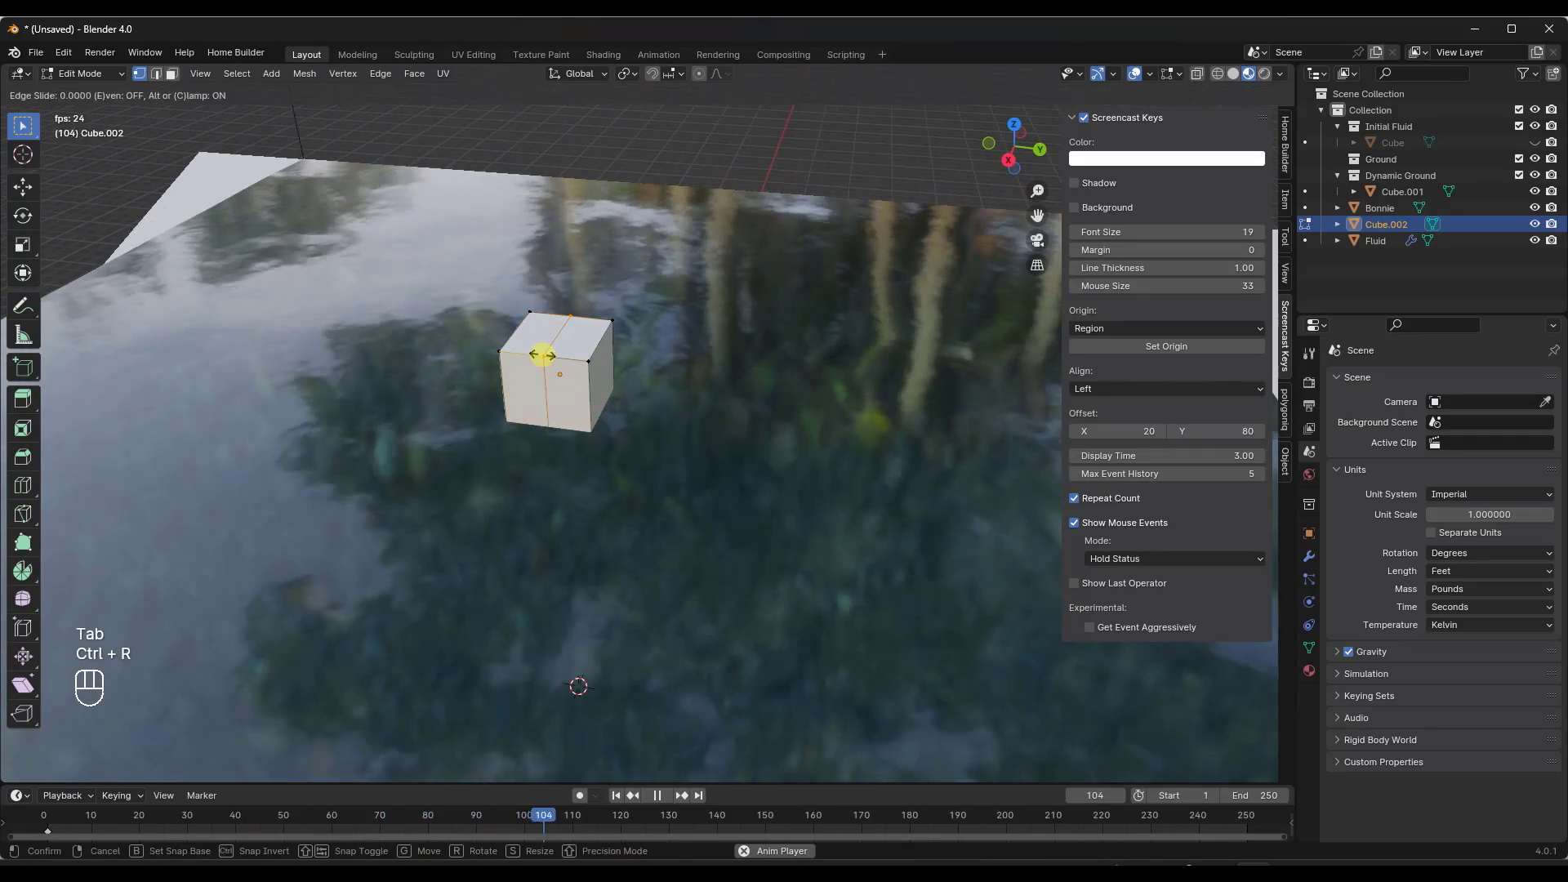
right_click(543, 355)
- Pull the middle top vertex at each end of the cube outwards along X to form a pointed bow and stern
key("g")
key("x")
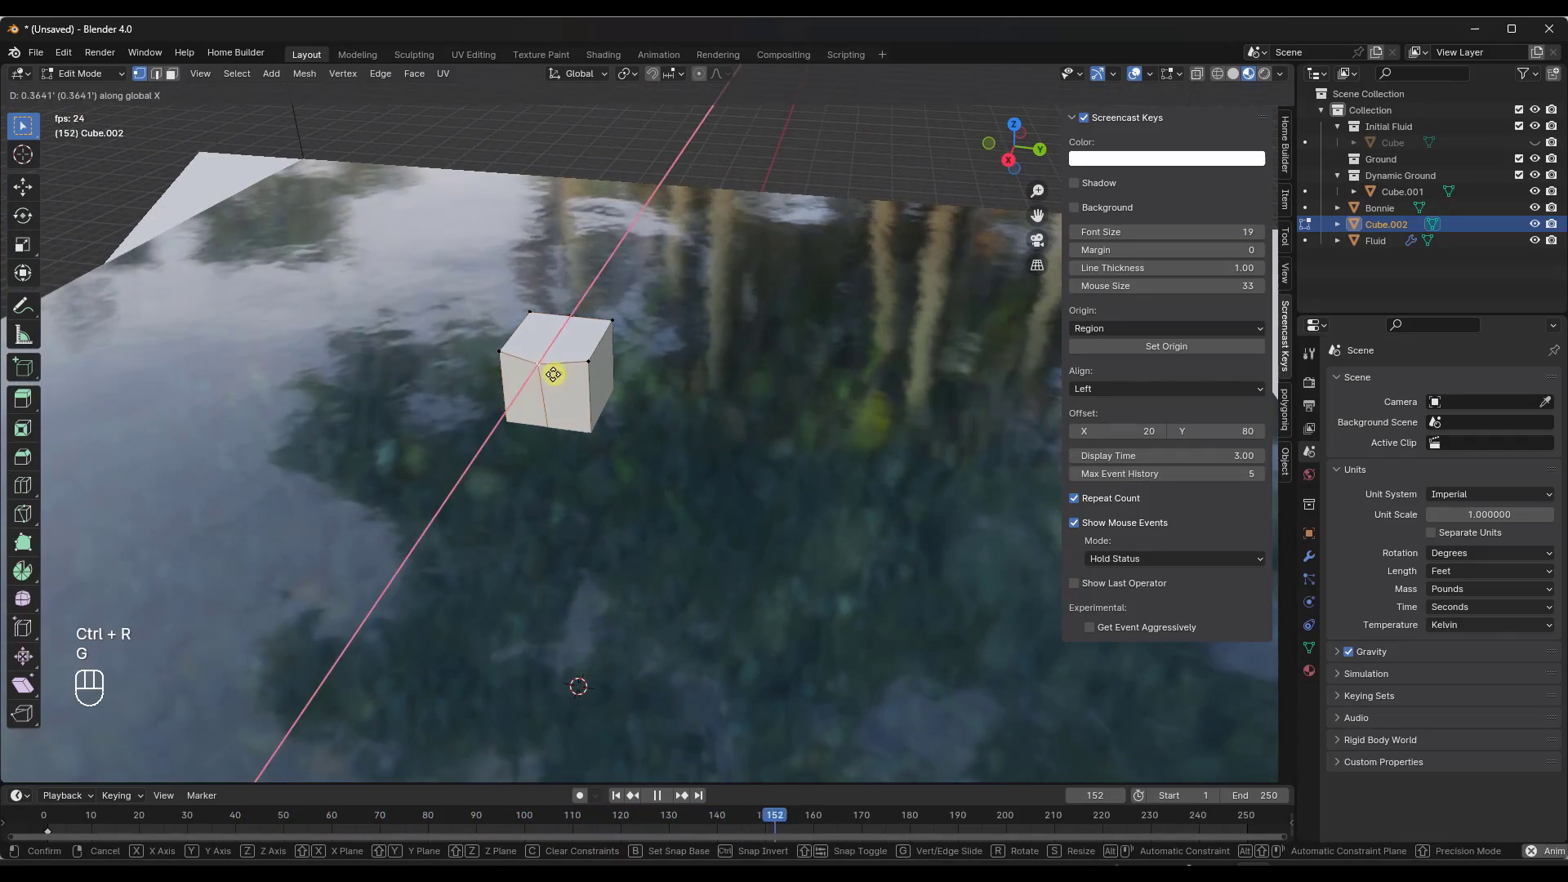
left_click(511, 433)
middle_click_drag(511, 433, 565, 389)
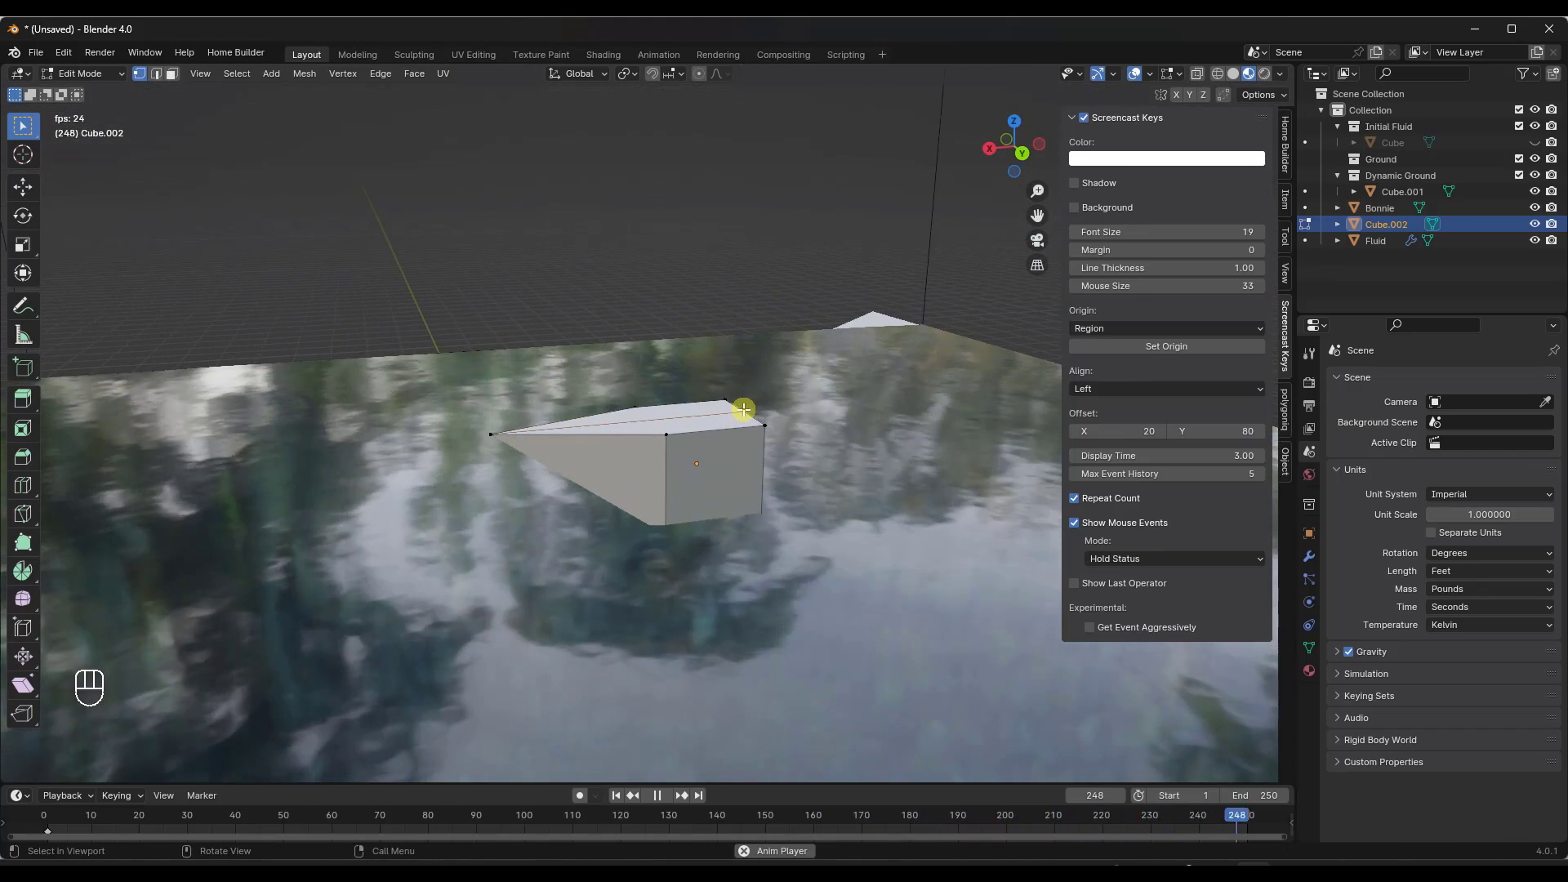
key("g")
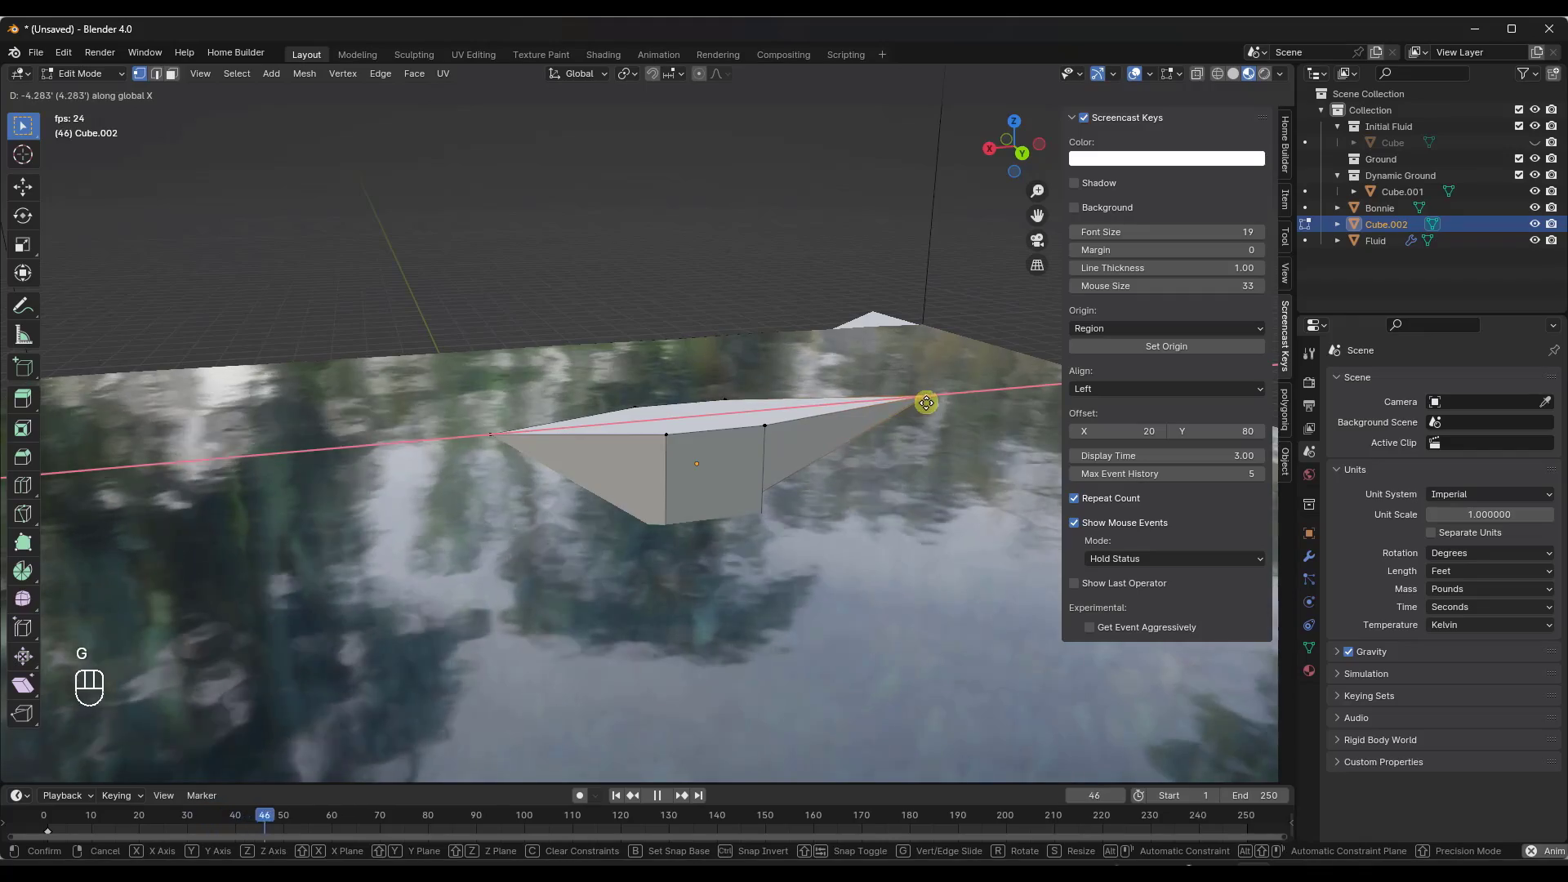
middle_click_drag(921, 413, 757, 462)
key("Tab")
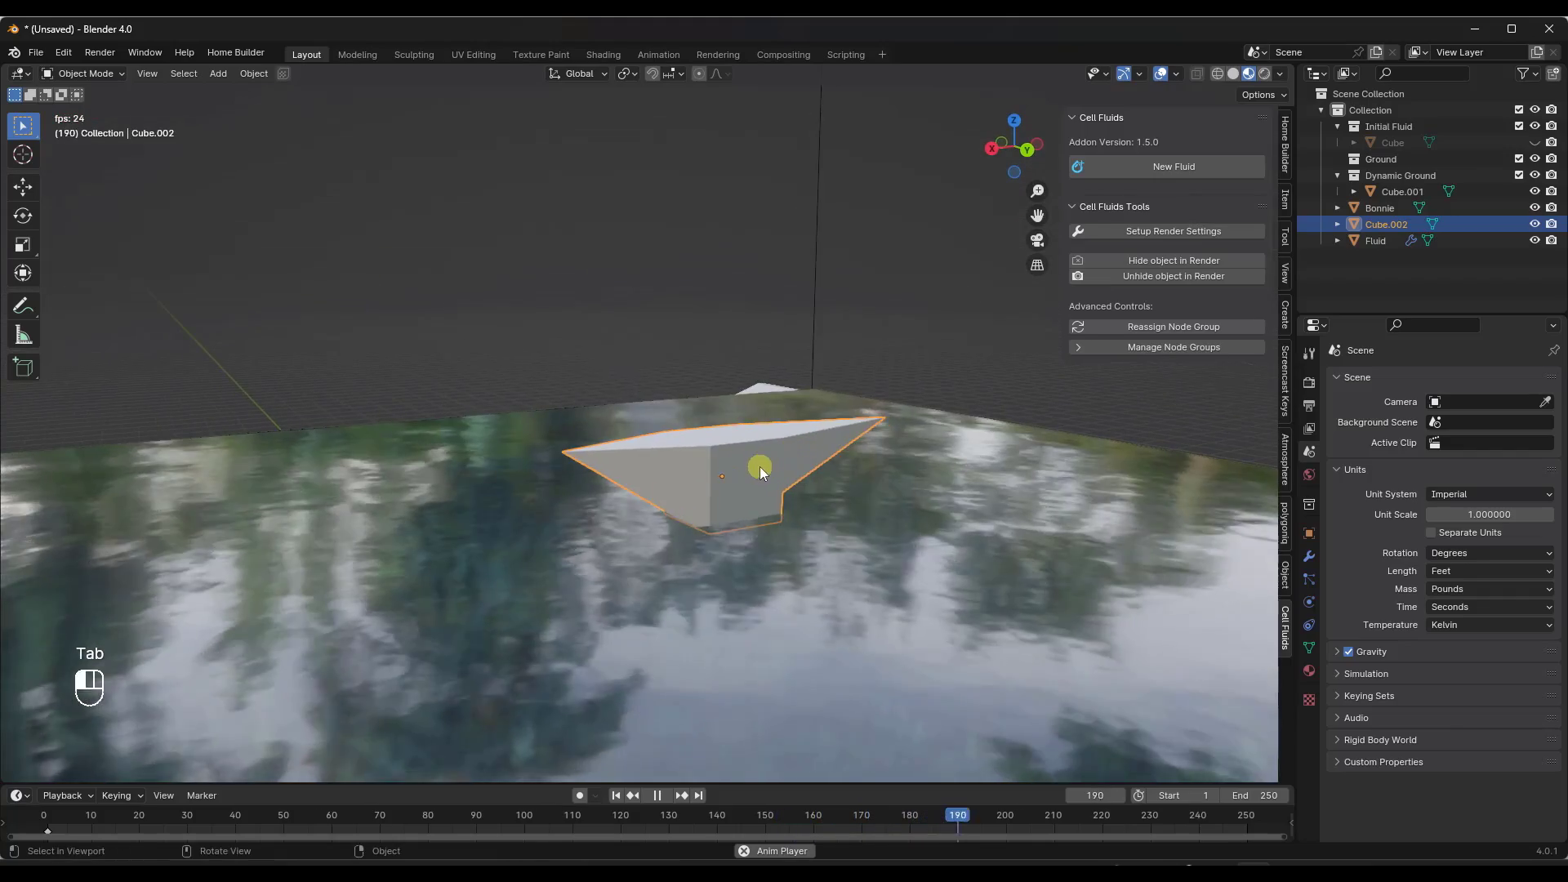
- Adjust the boat's height along Z by about 3.18', -3.13' and -0.6' to sit its hull in the water surface
key("g")
key("z")
left_click(825, 356)
mouse_move(825, 356)
middle_mouse_down()
mouse_move(547, 332)
mouse_move(797, 369)
mouse_move(875, 357)
mouse_move(811, 364)
middle_mouse_up()
key("g")
key("z")
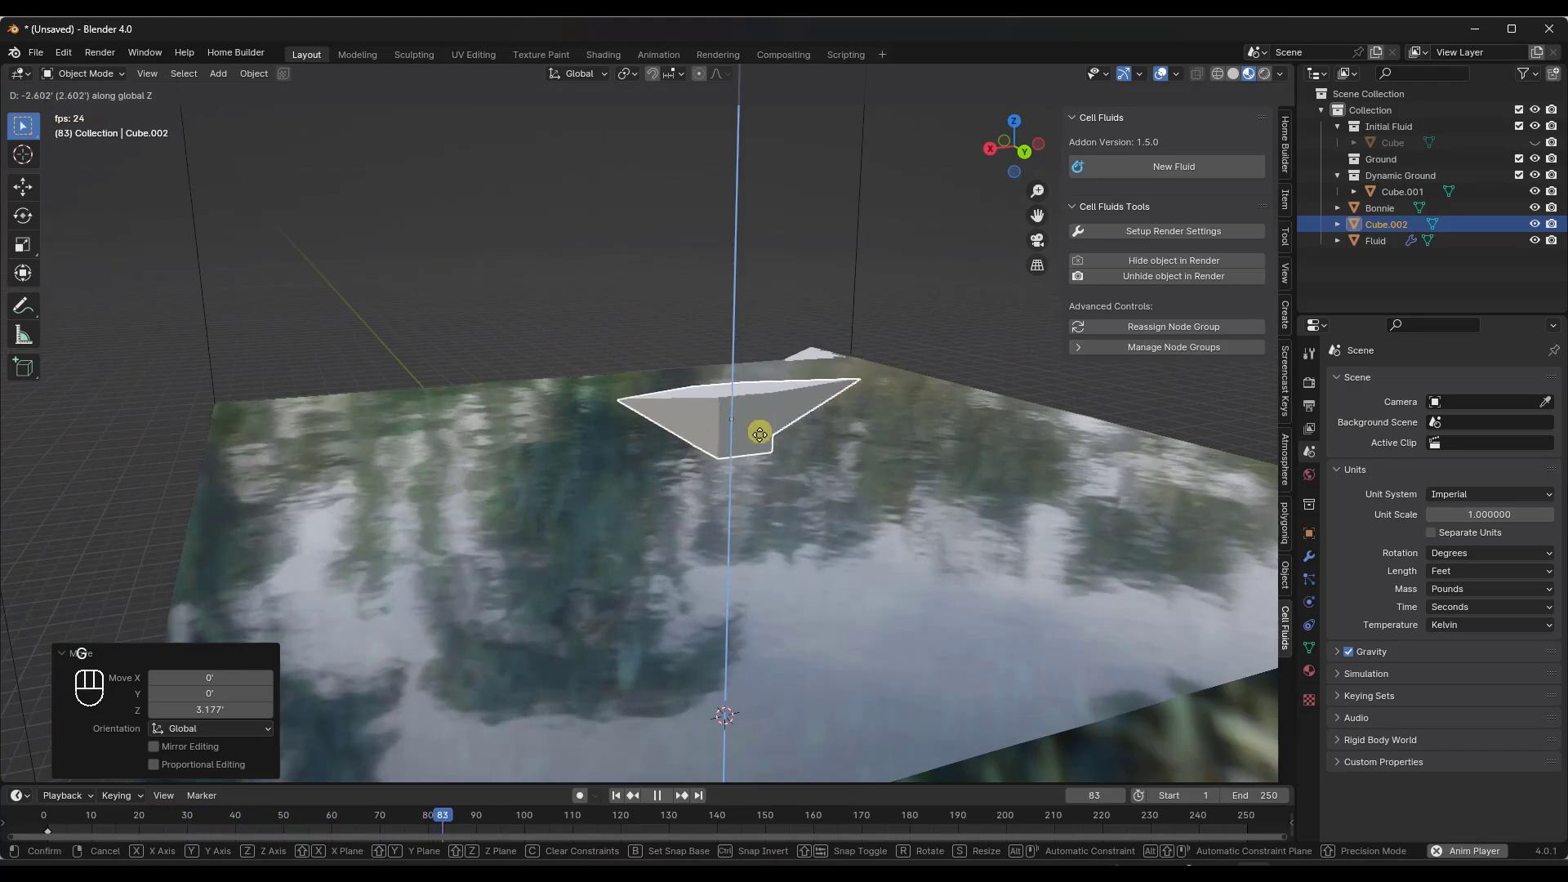
left_click(758, 441)
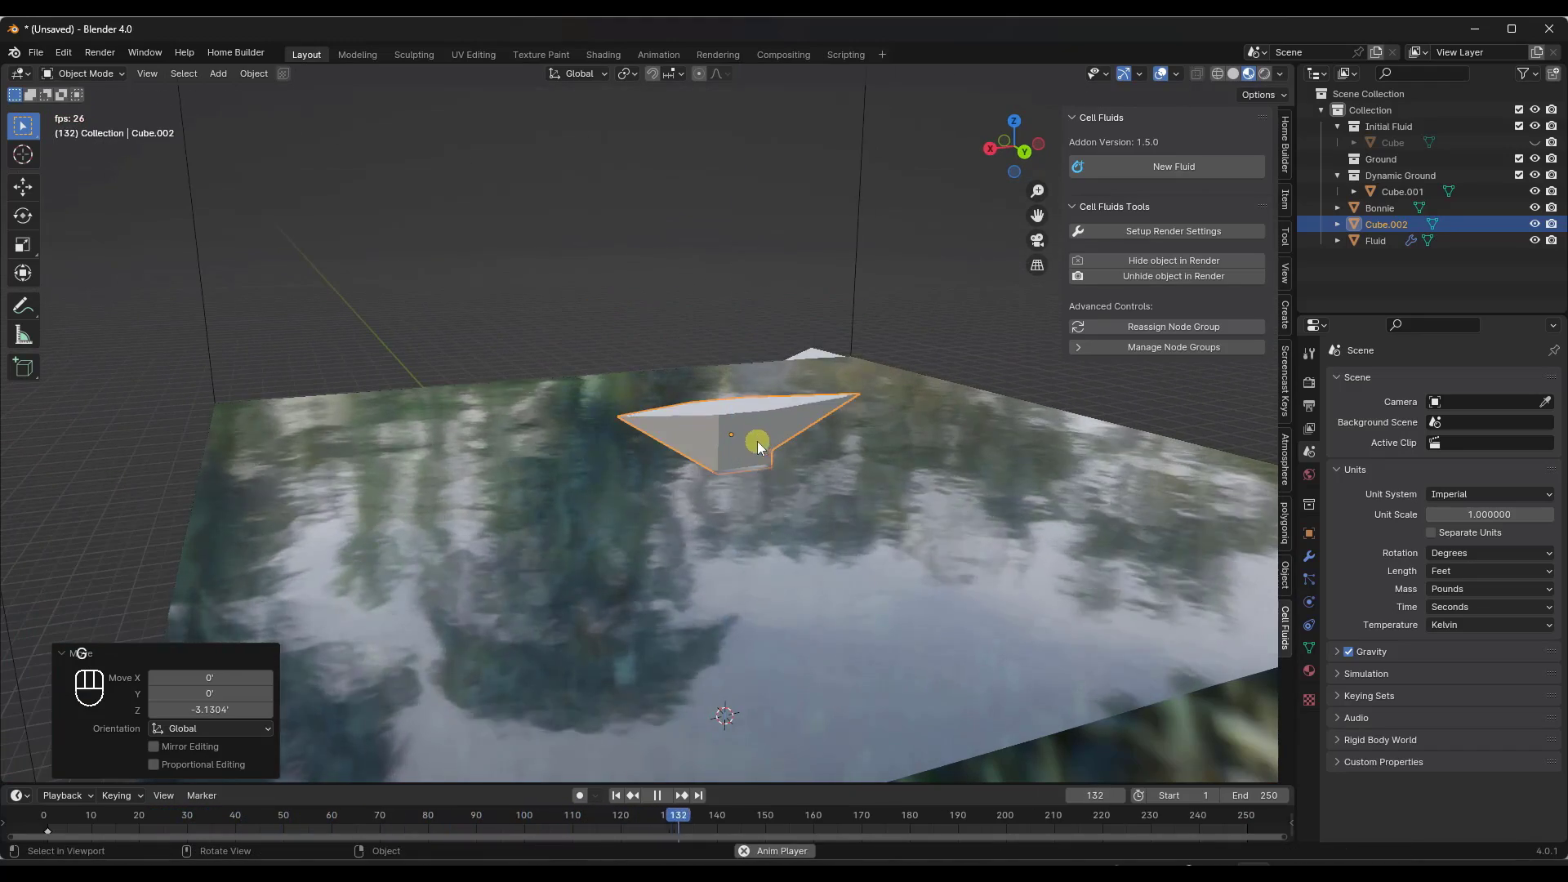
mouse_move(757, 441)
middle_mouse_down()
mouse_move(805, 480)
mouse_move(756, 451)
middle_mouse_up()
key("g")
key("z")
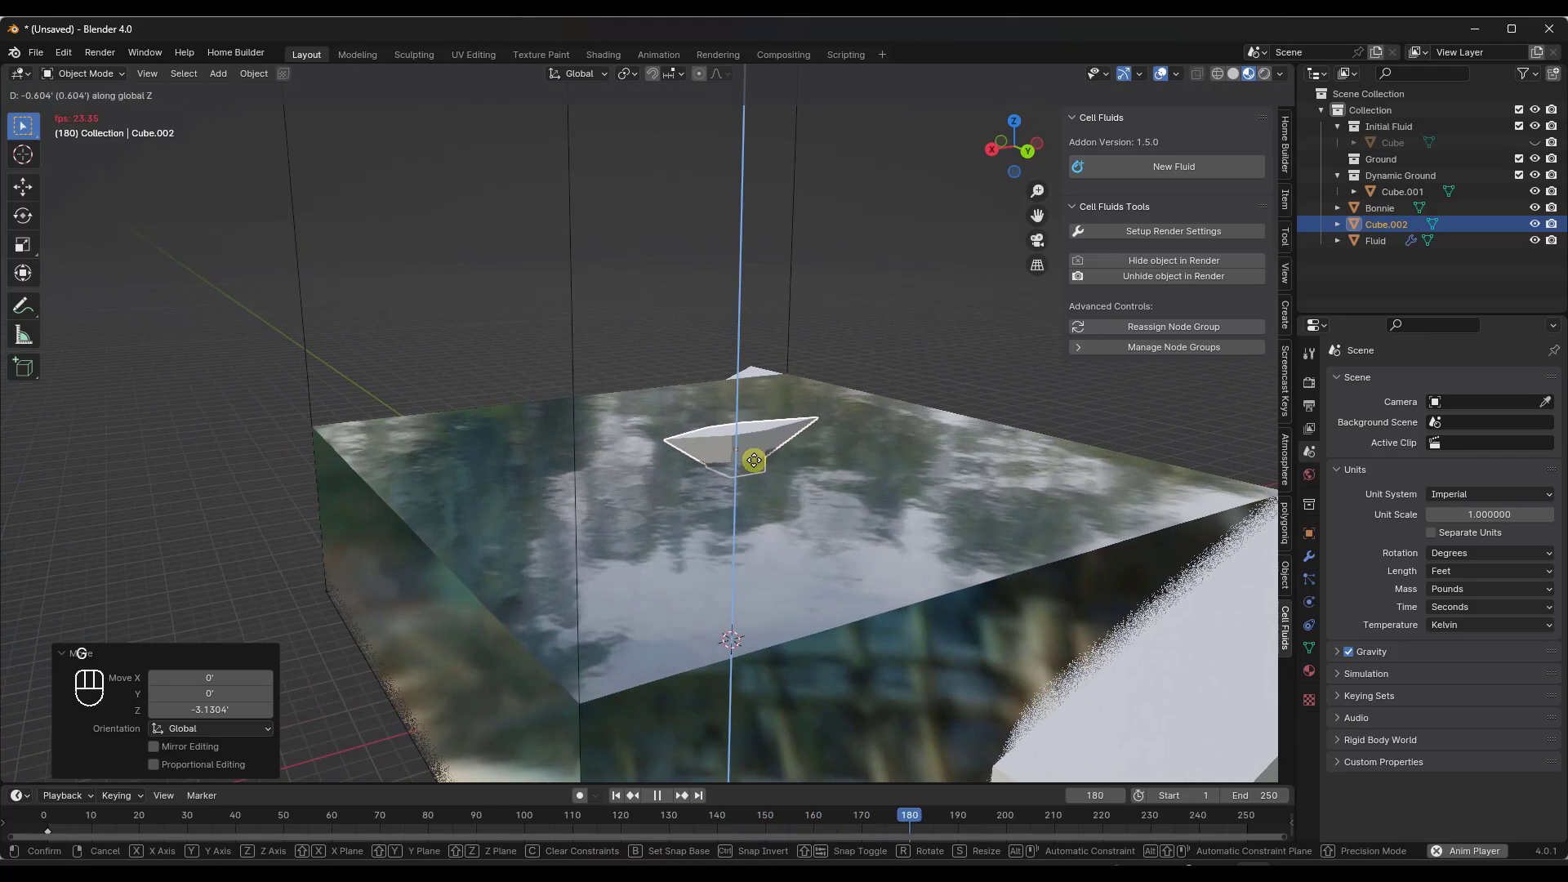
left_click(754, 459)
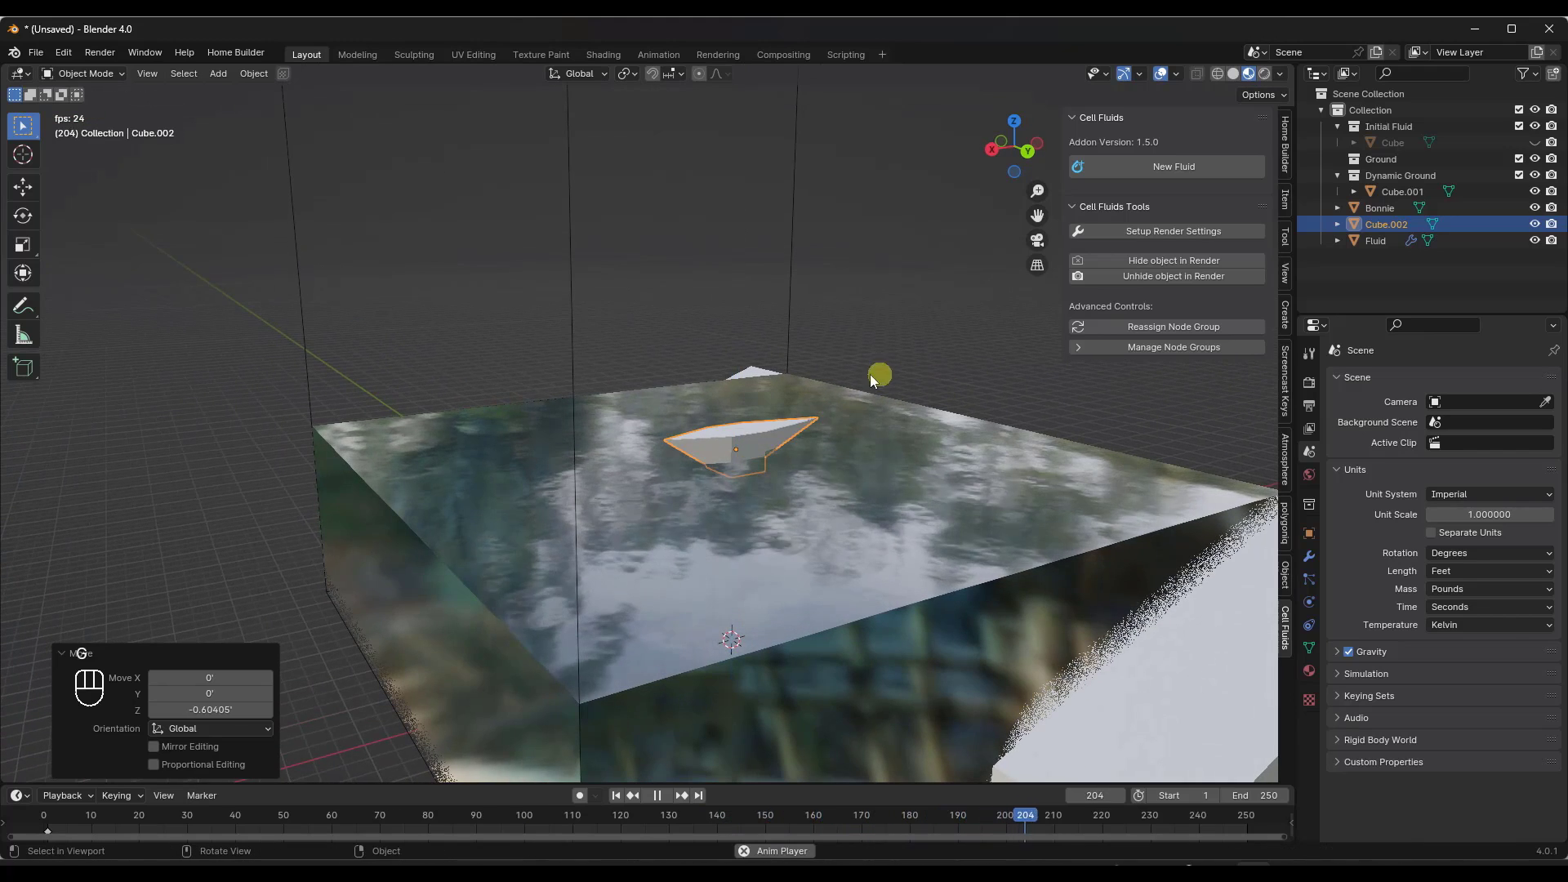
- Create an Effector collection for the fluid domain and put the boat mesh into it
left_click(790, 289)
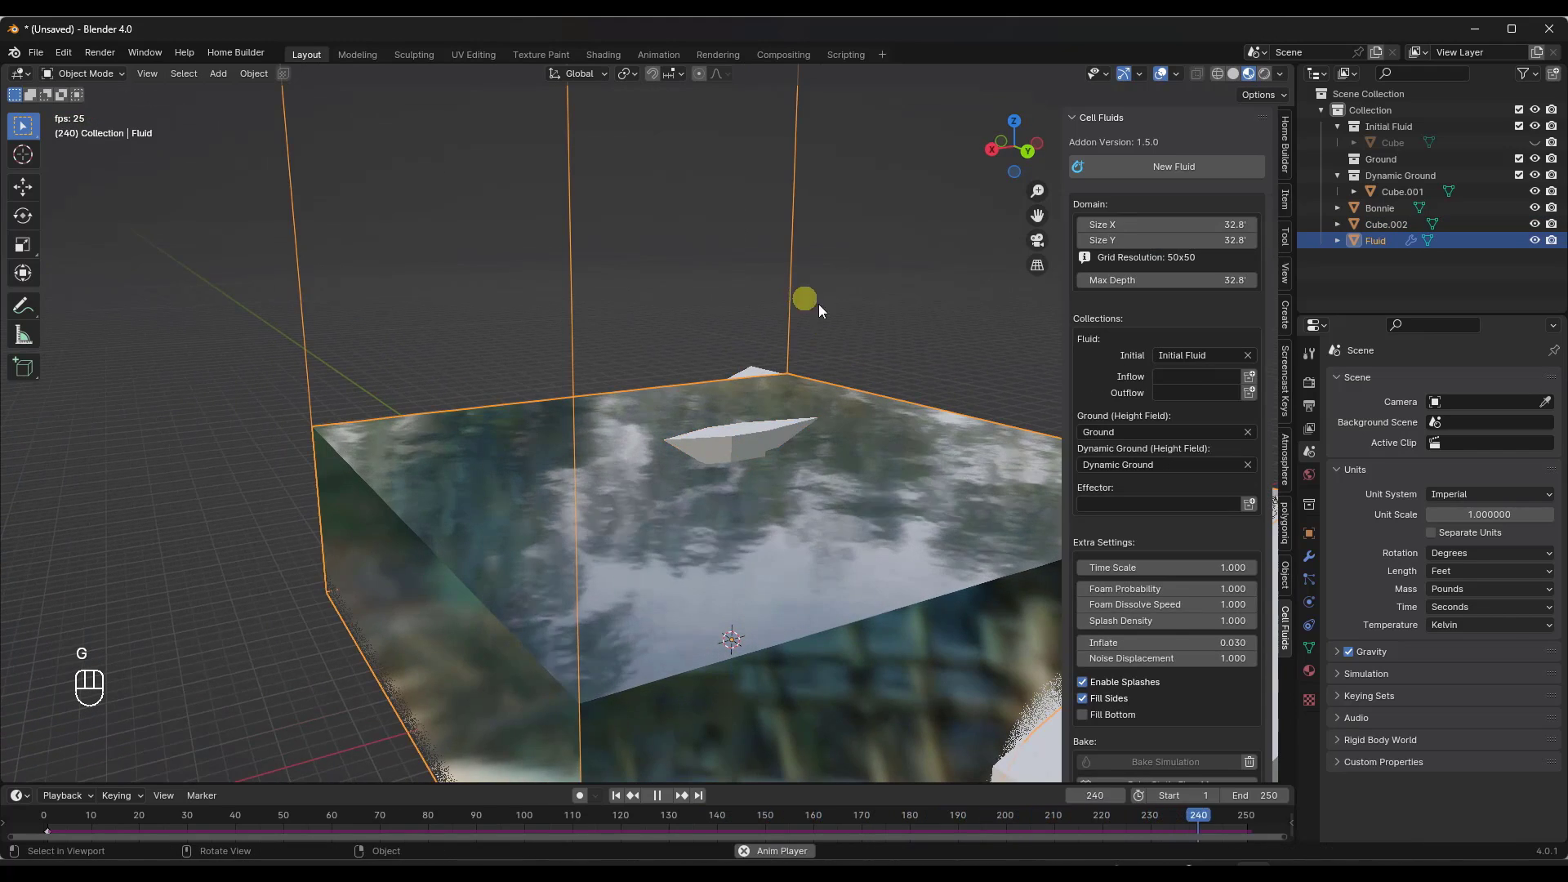
left_click(1246, 504)
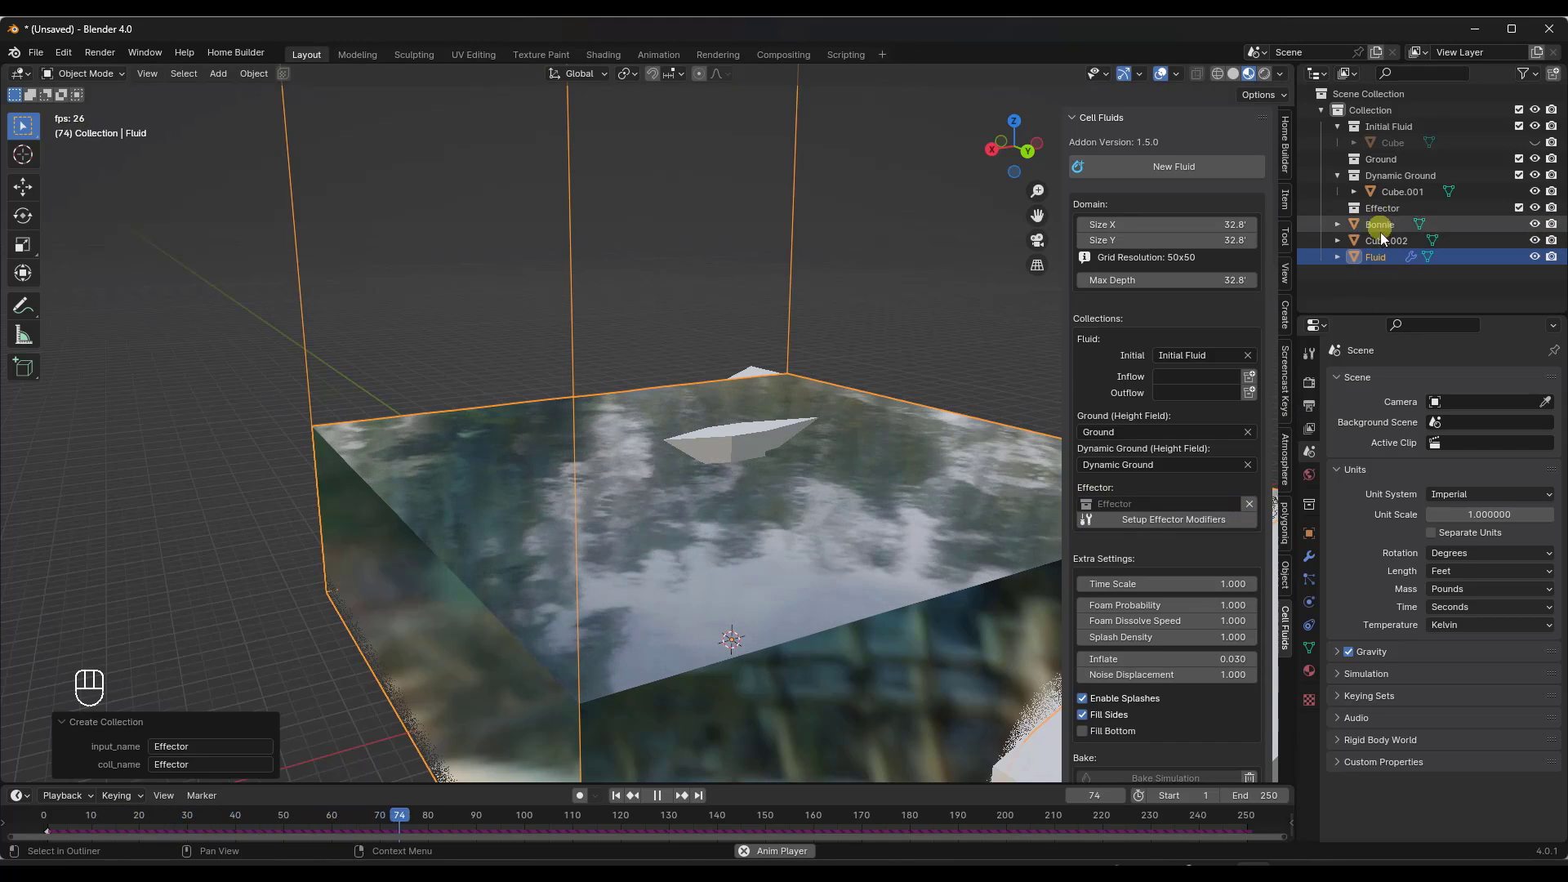
left_click(706, 447)
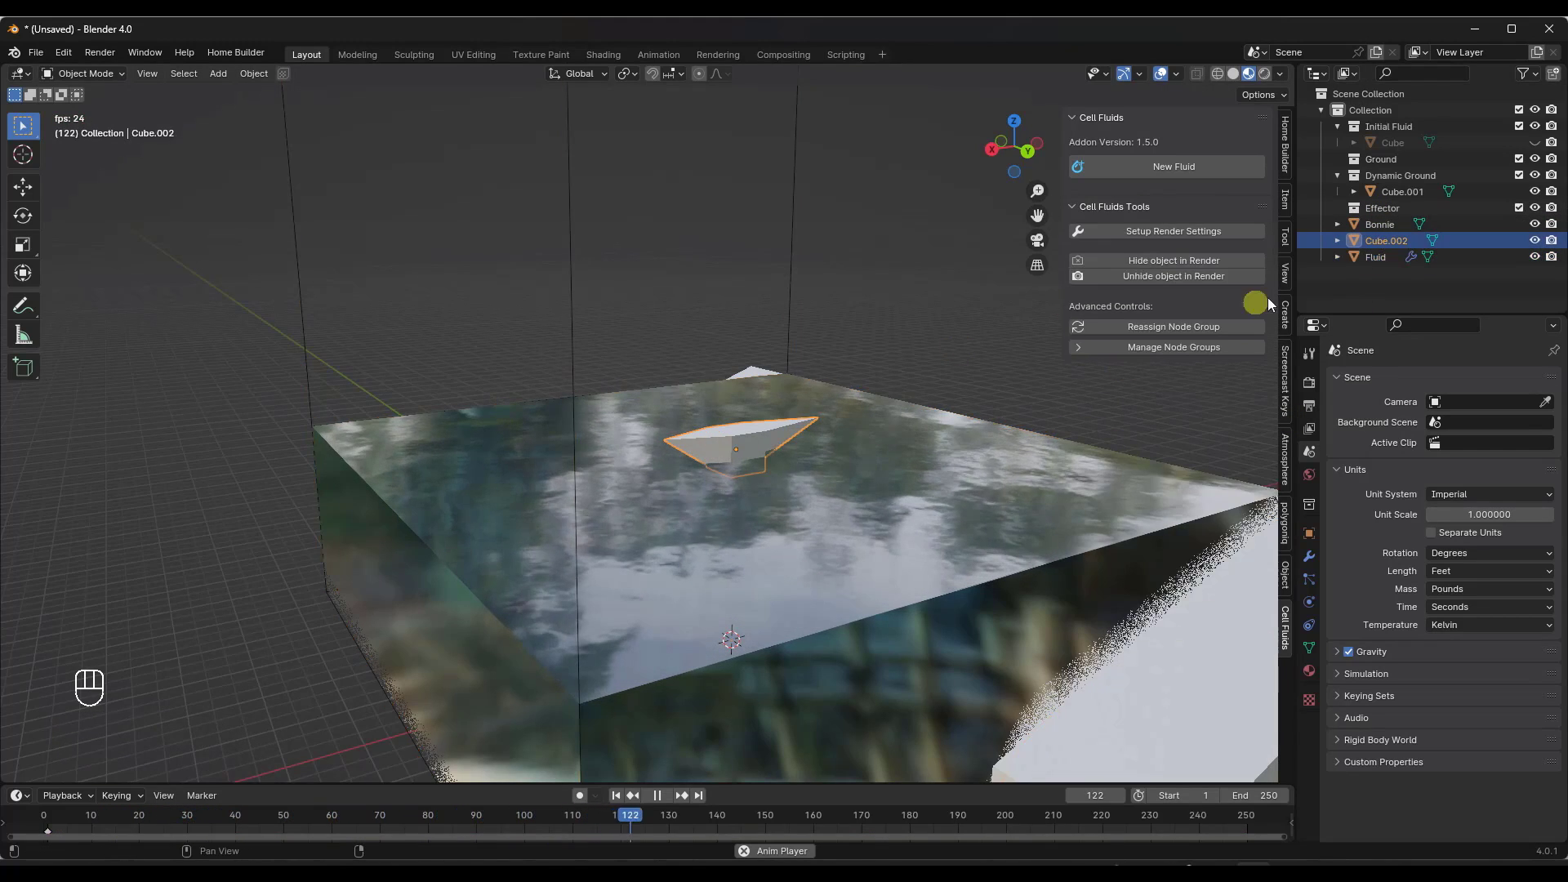
left_click_drag(1382, 238, 1383, 210)
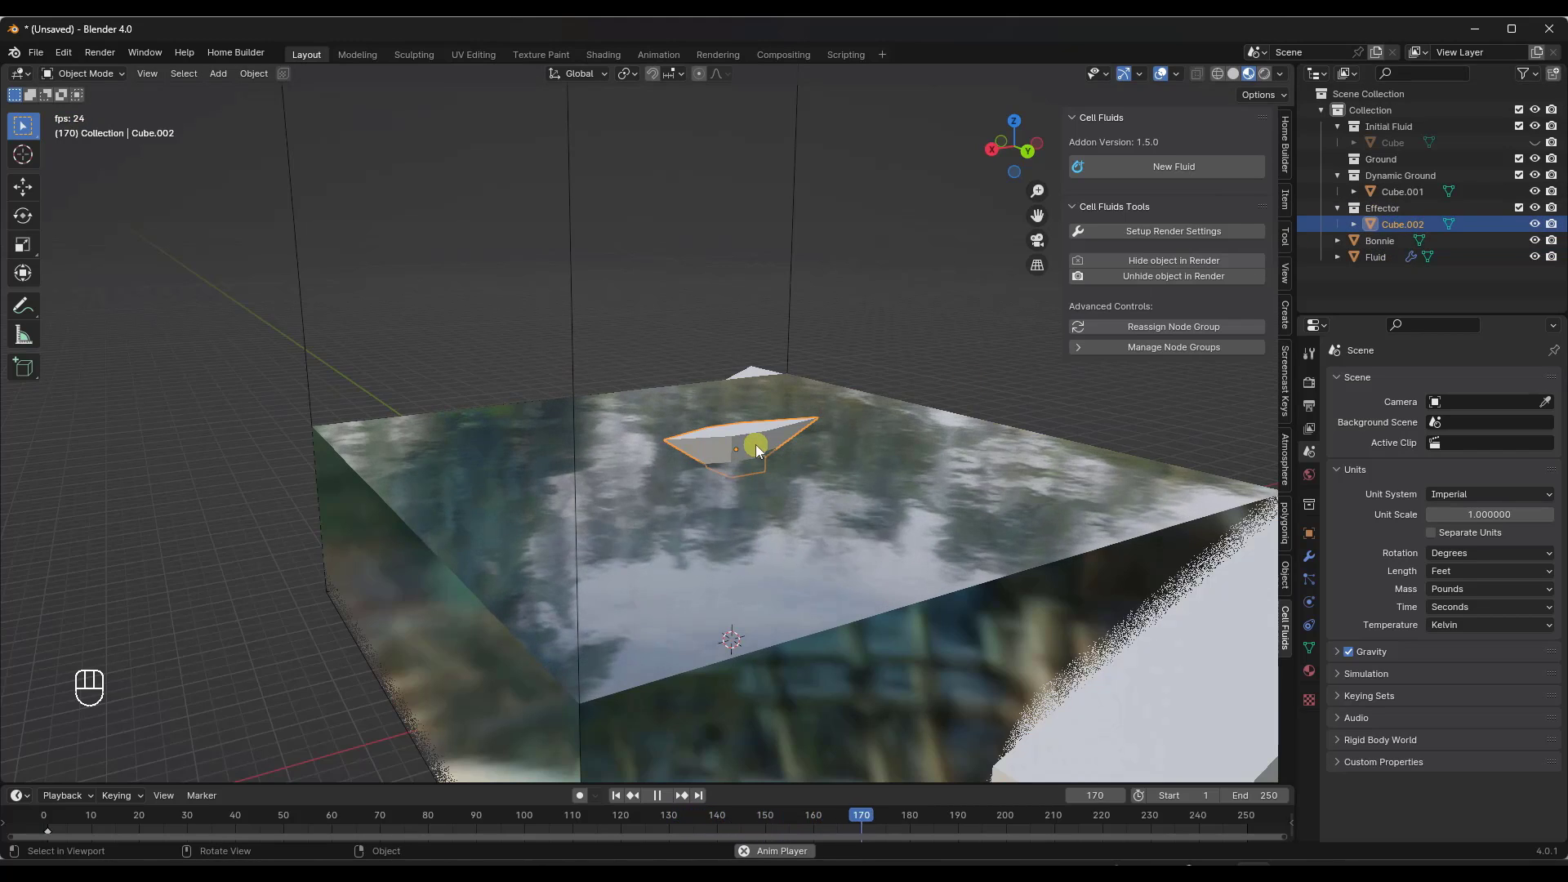
- Restart playback from the first frame and move the boat about 0.45' in X, -0.23' in Y and -0.11' in Z to test the water's response
left_click(616, 794)
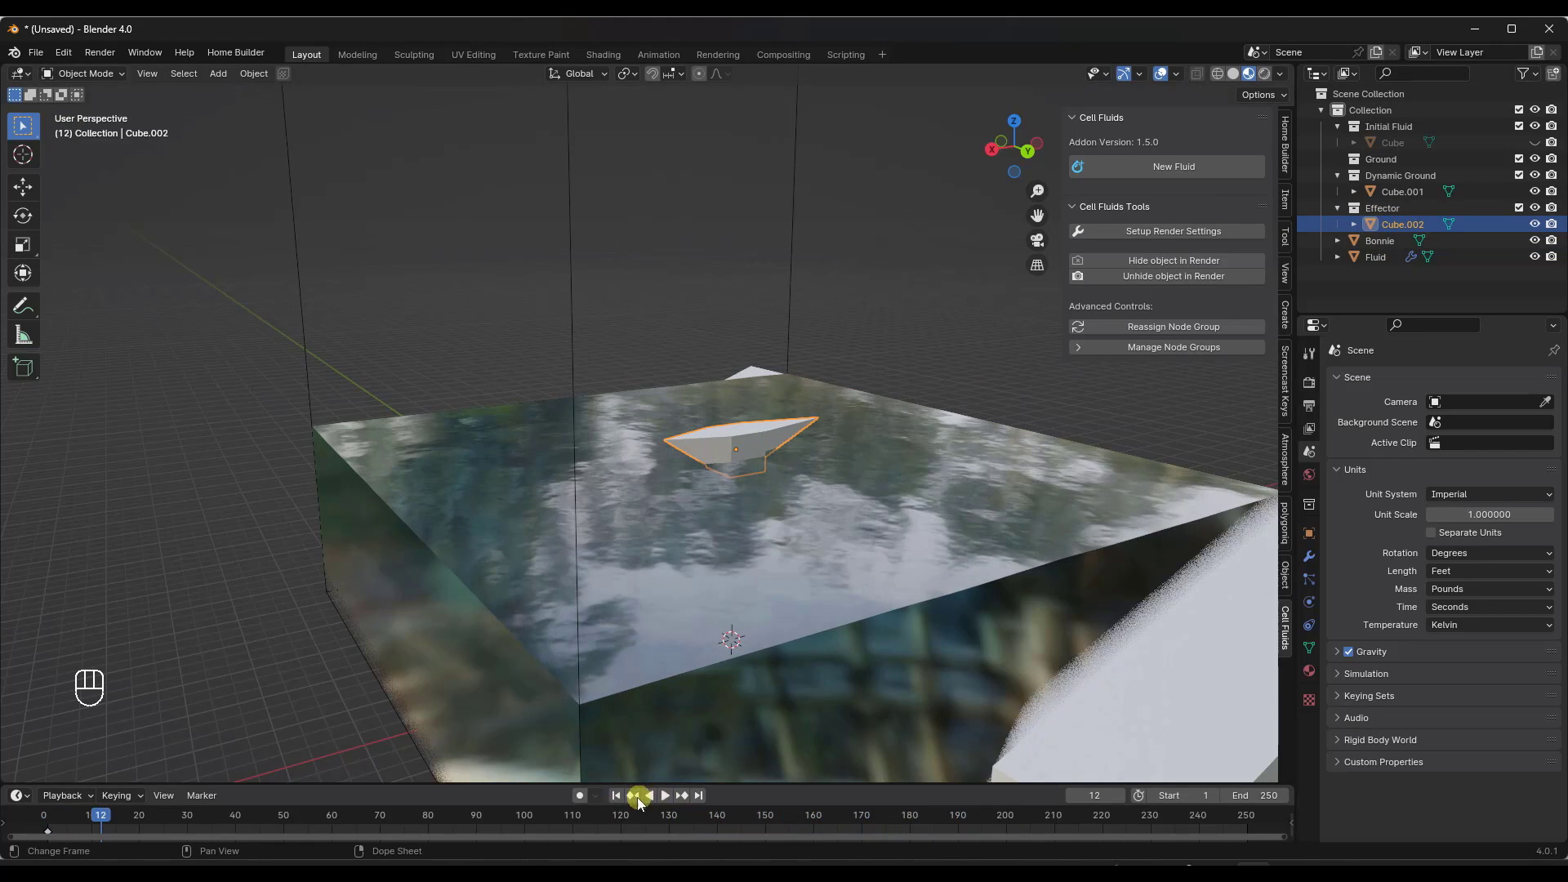
left_click(617, 796)
left_click(653, 796)
key("g")
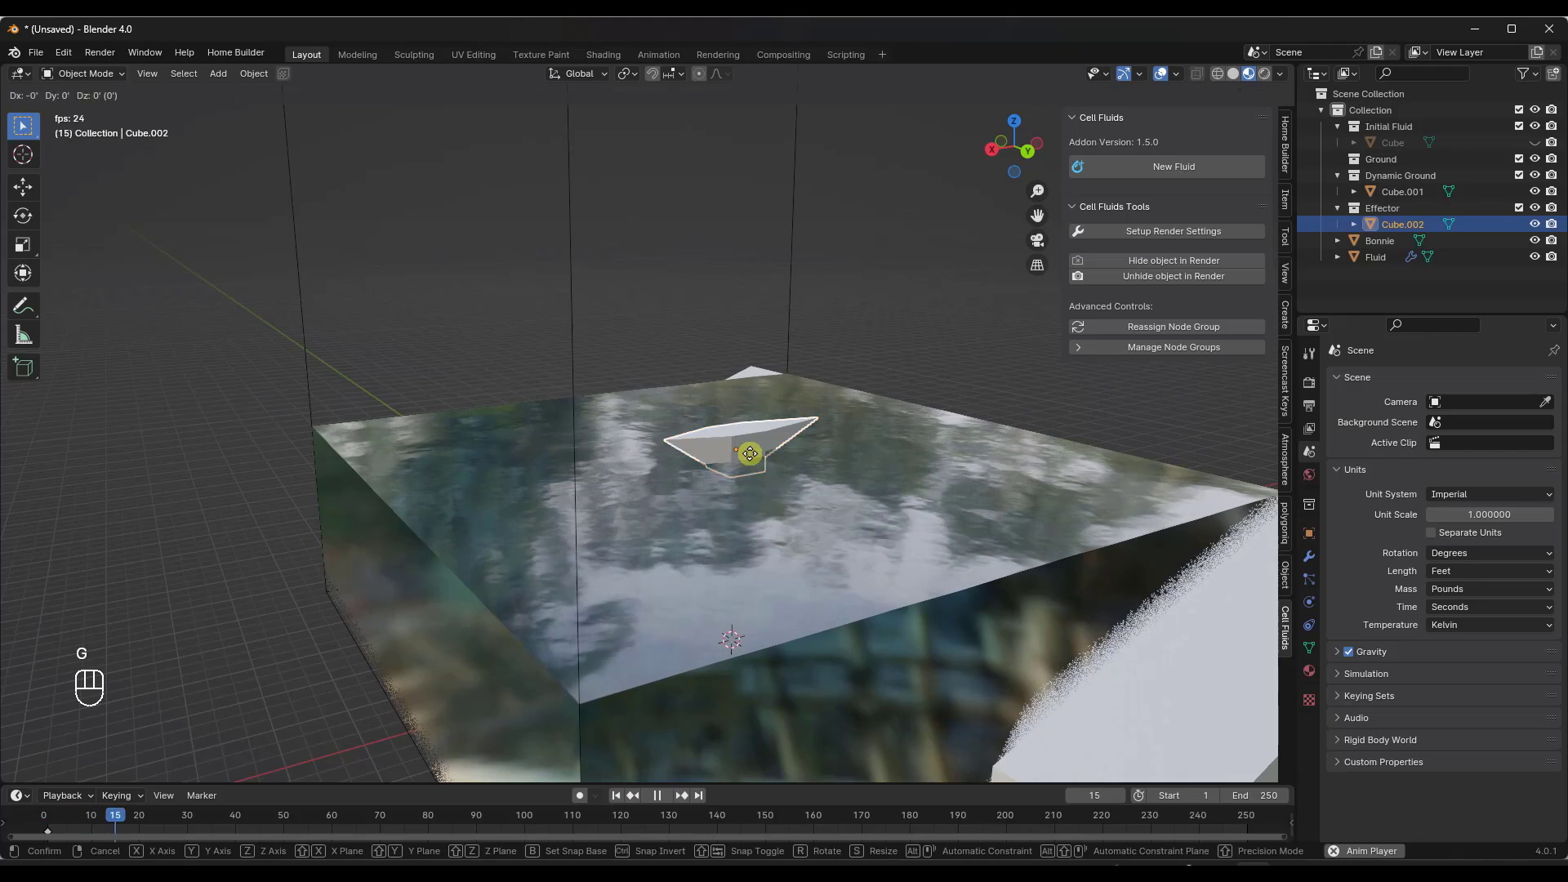
left_click(740, 459)
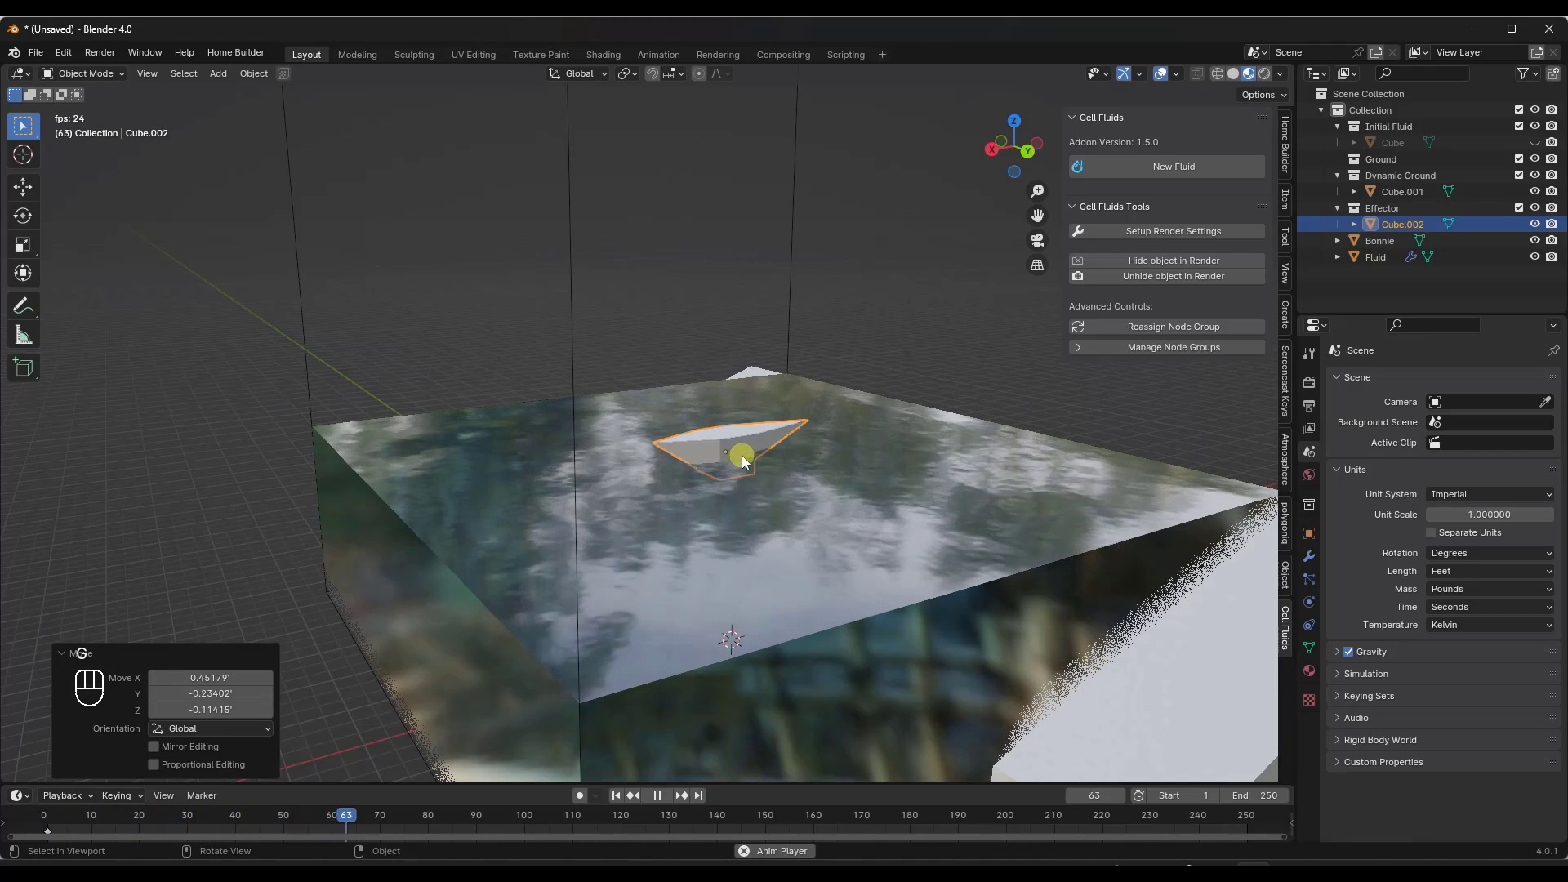
key("g")
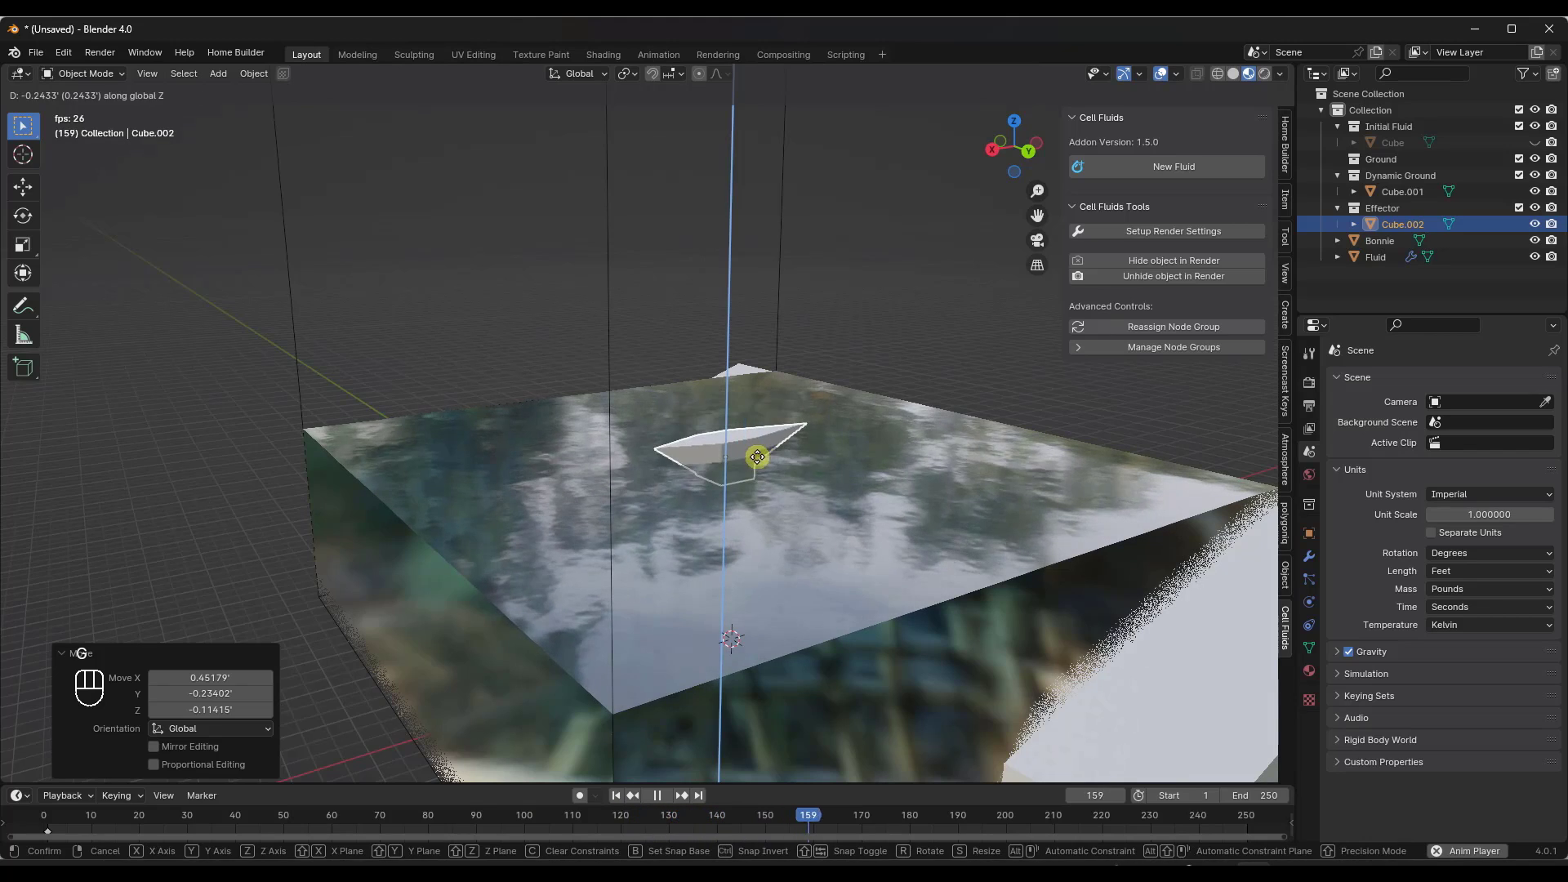
key("Escape")
mouse_move(735, 446)
middle_mouse_down()
mouse_move(762, 448)
mouse_move(750, 445)
middle_mouse_up()
- Set up the effector modifiers from the fluid domain and lower the boat about 0.45' along Z
left_click(788, 303)
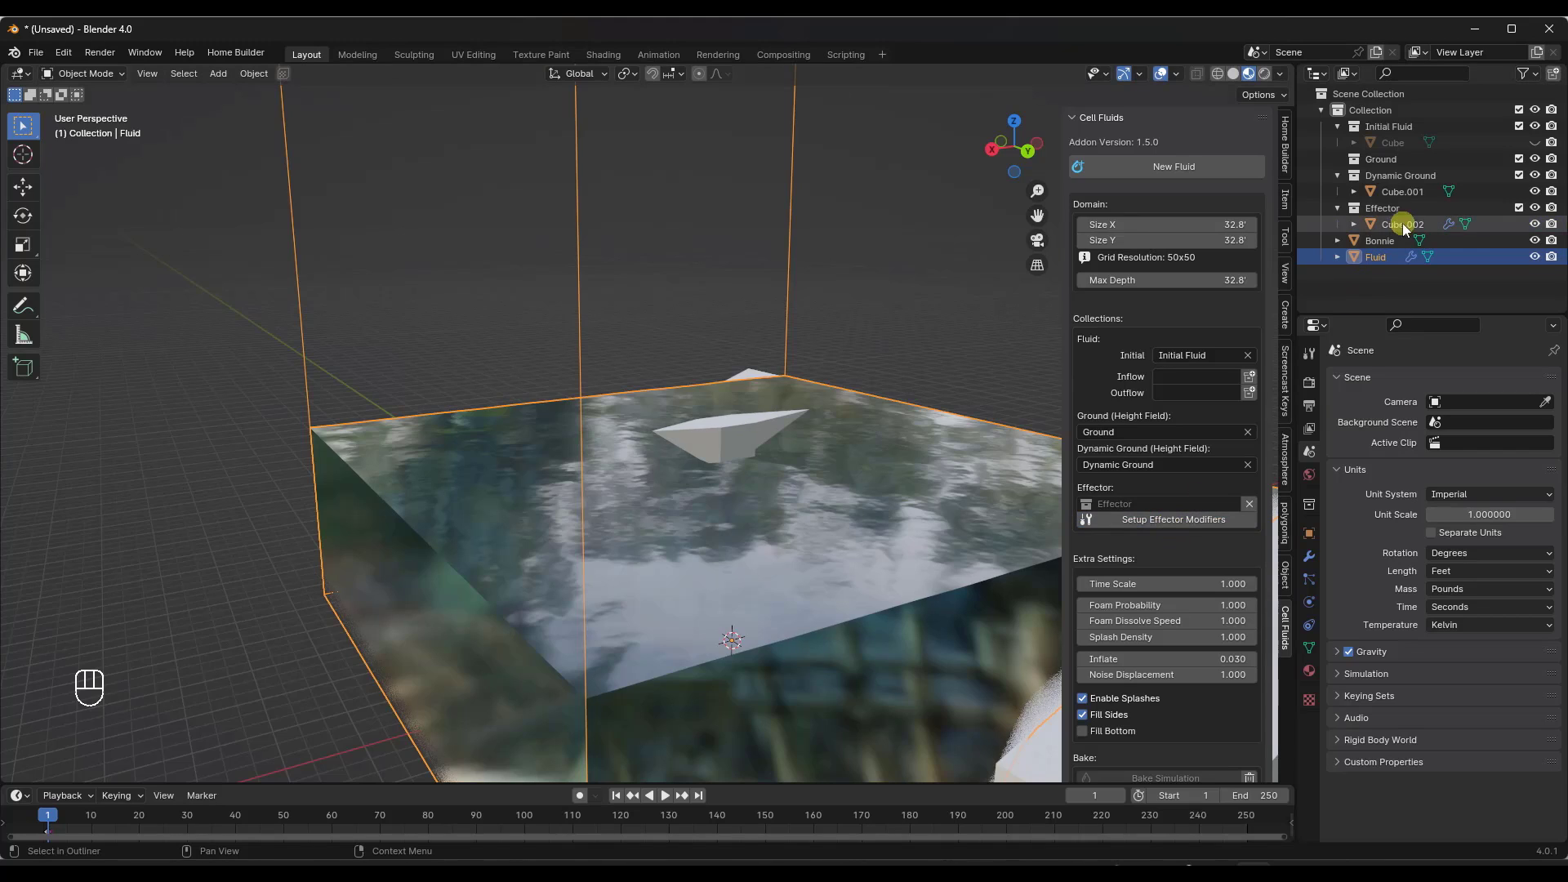
left_click(756, 441)
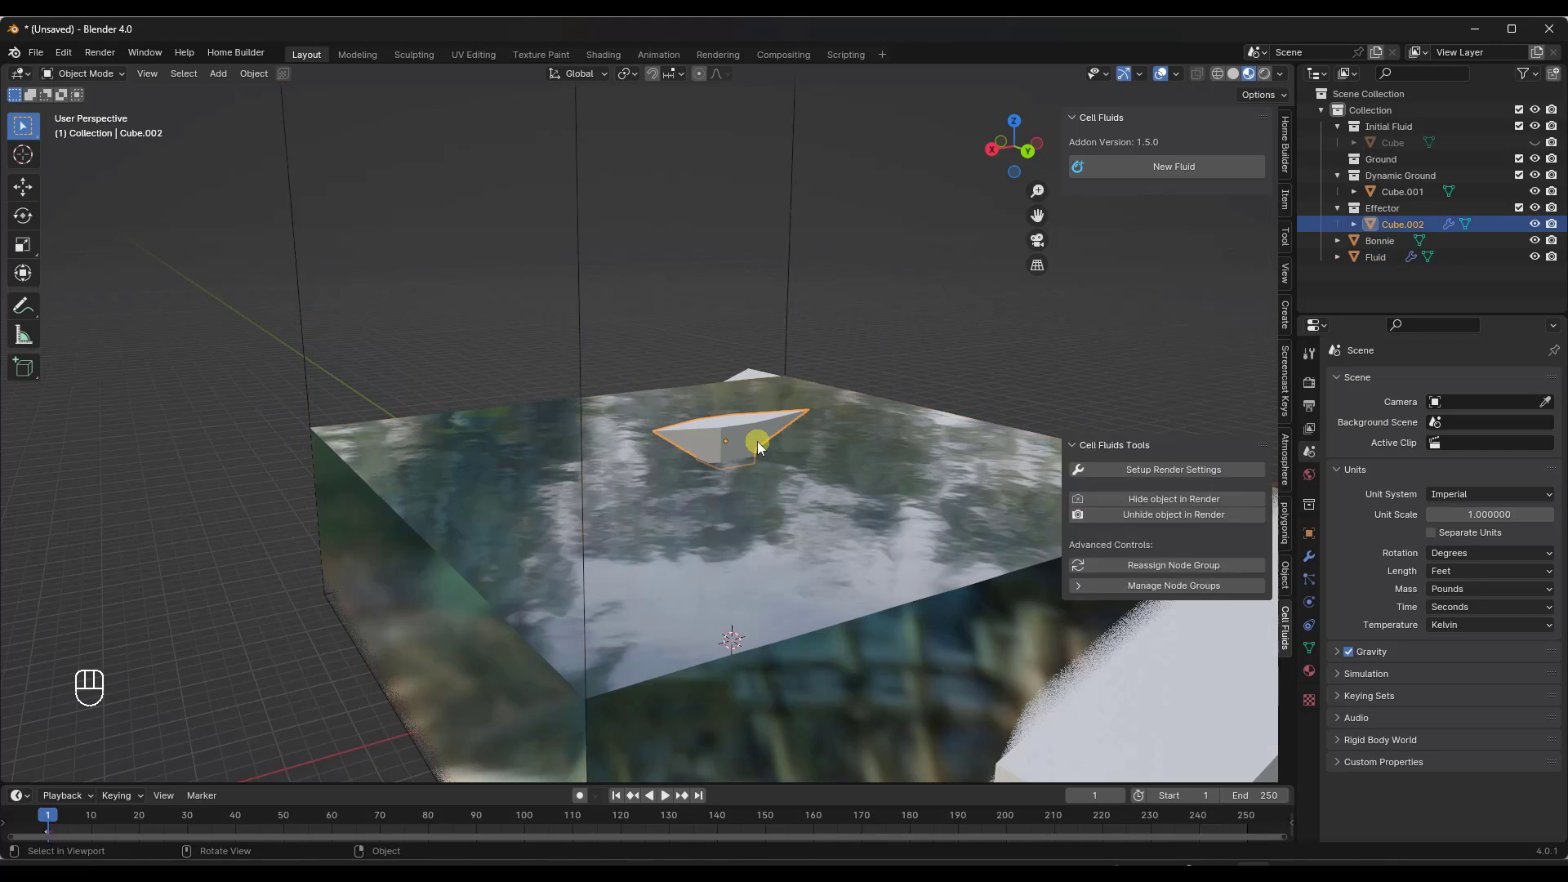
key("g")
key("z")
left_click(793, 480)
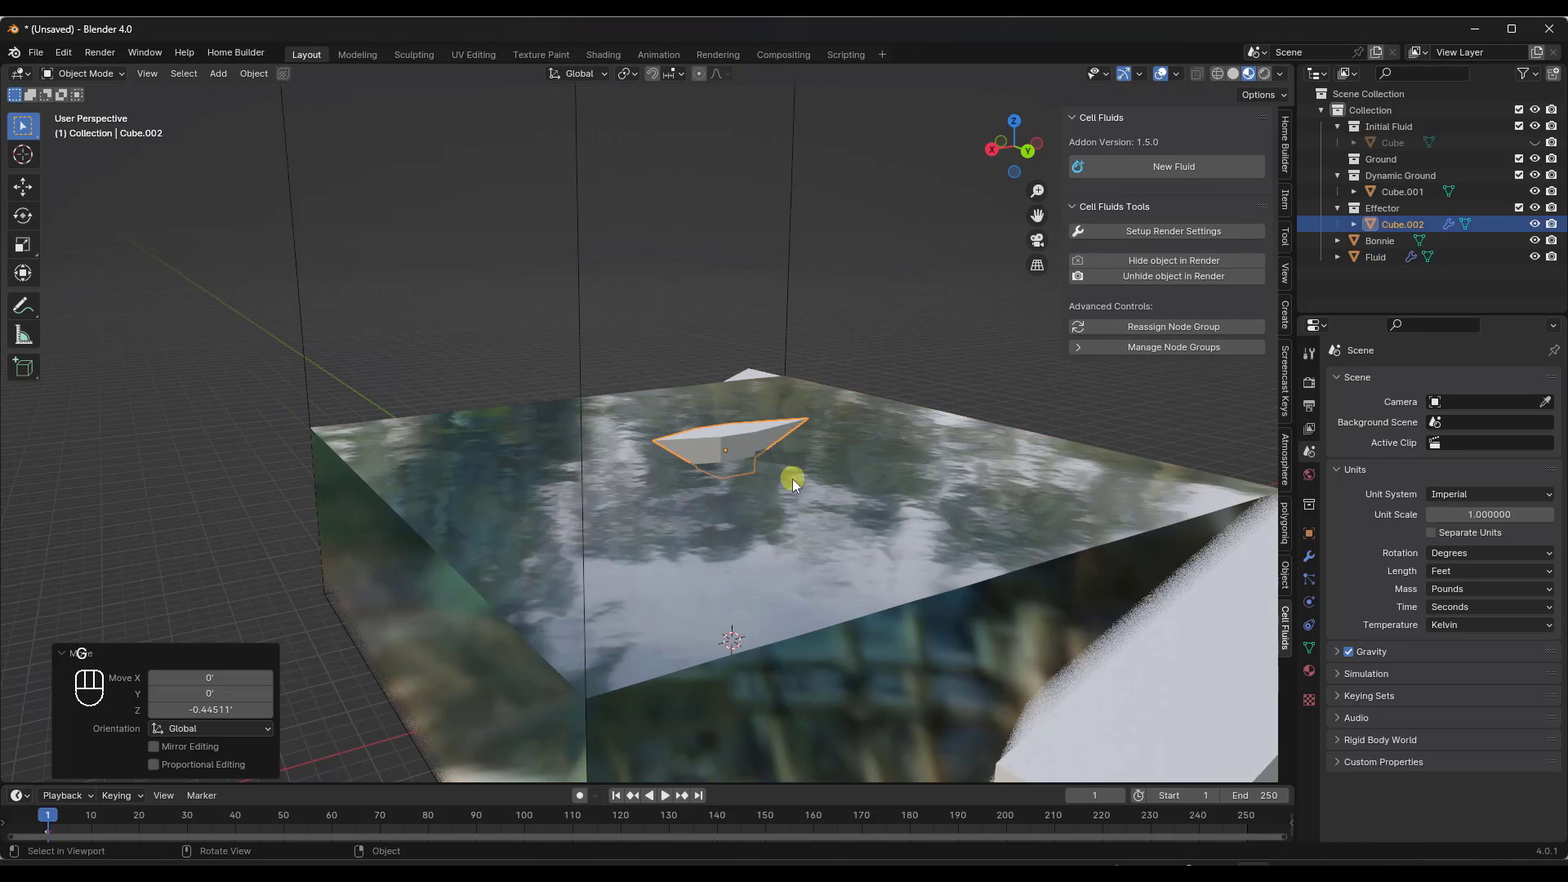
middle_click_drag(732, 522, 744, 523)
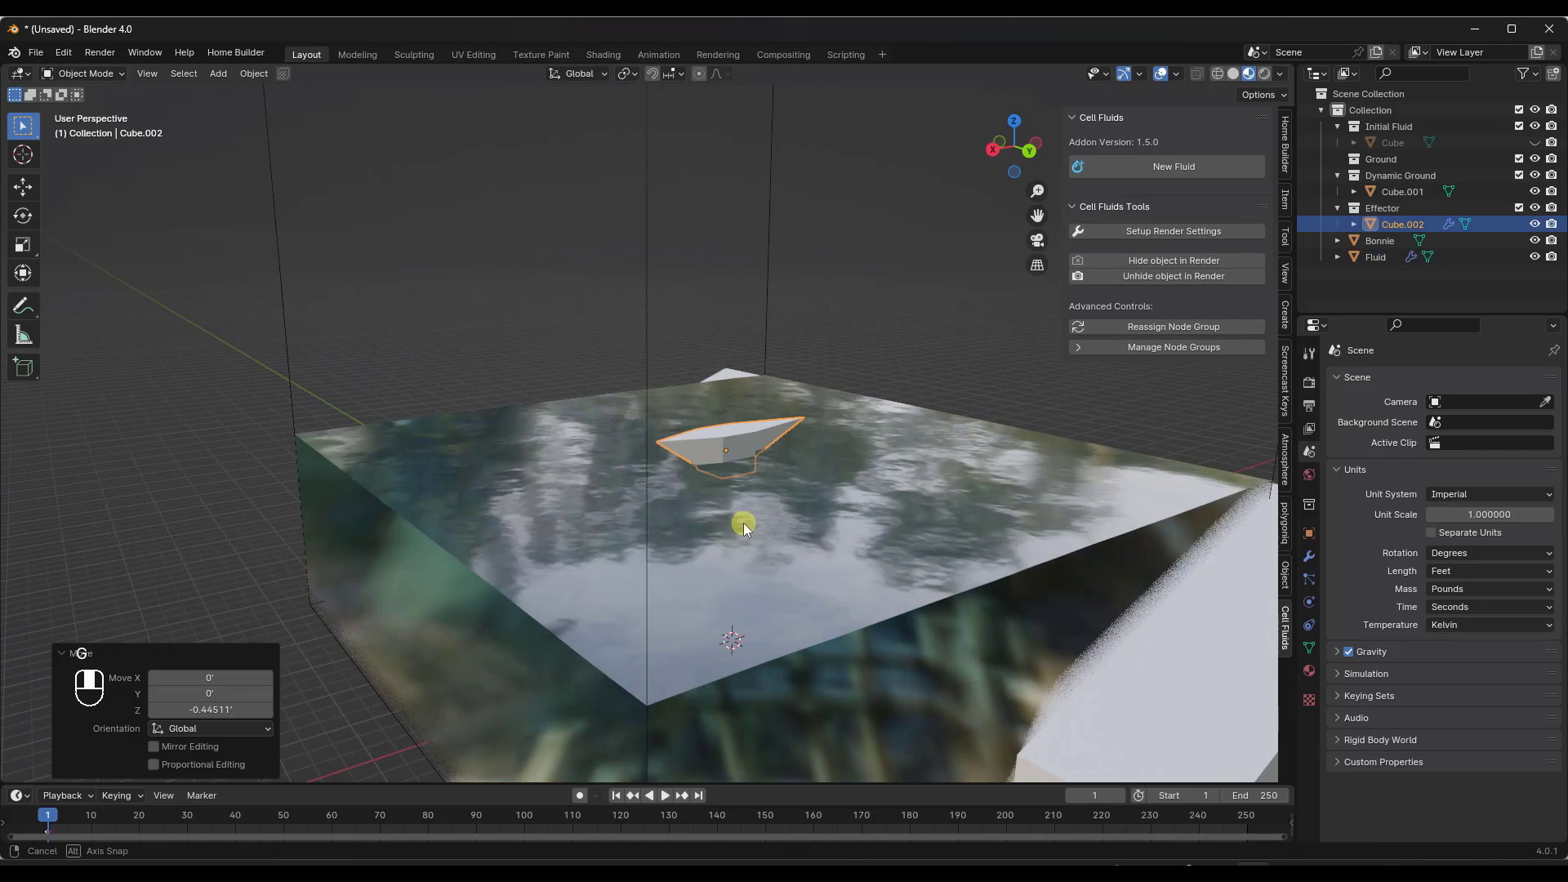
- Show the boat's Effector modifier settings and move the boat about 3.62' along X during playback to make a wake
left_click(1310, 558)
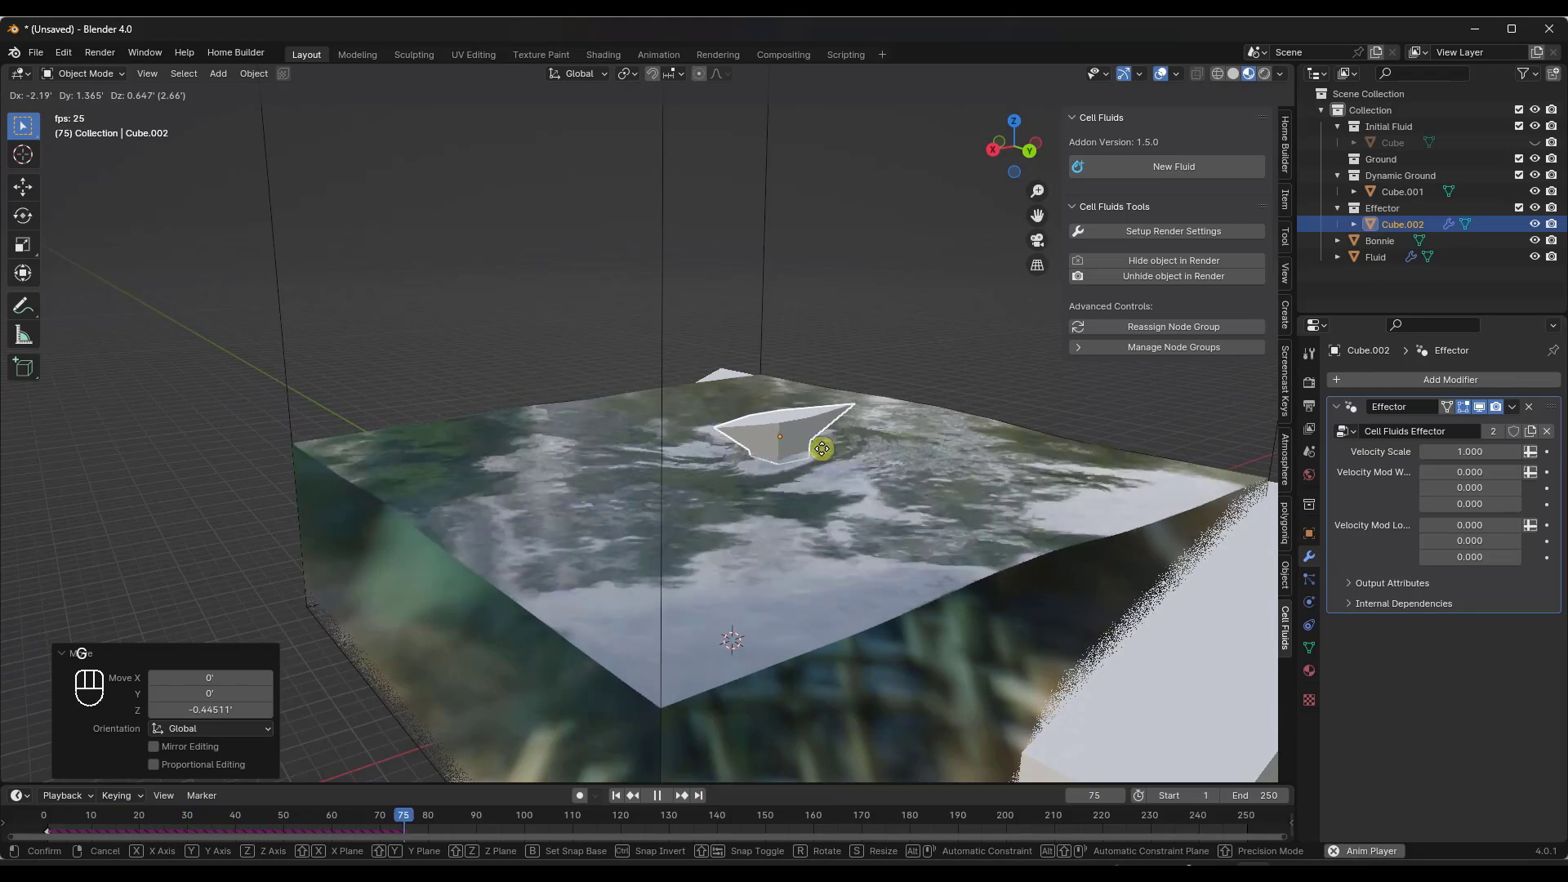
key("x")
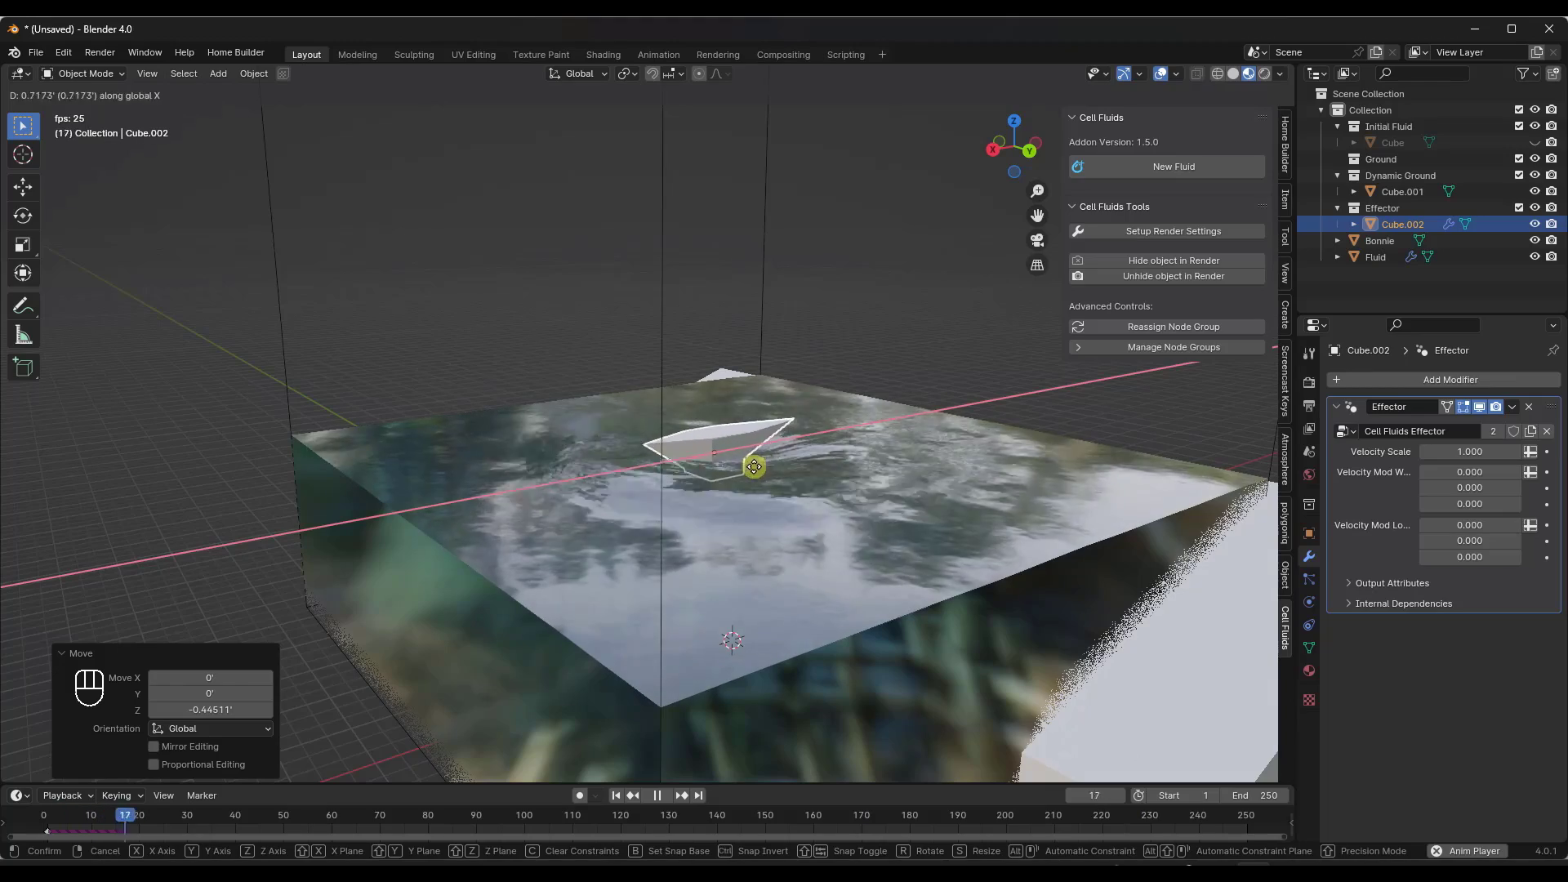
left_click(705, 470)
scroll(694, 474, "up", 1)
middle_click_drag(679, 474, 689, 478)
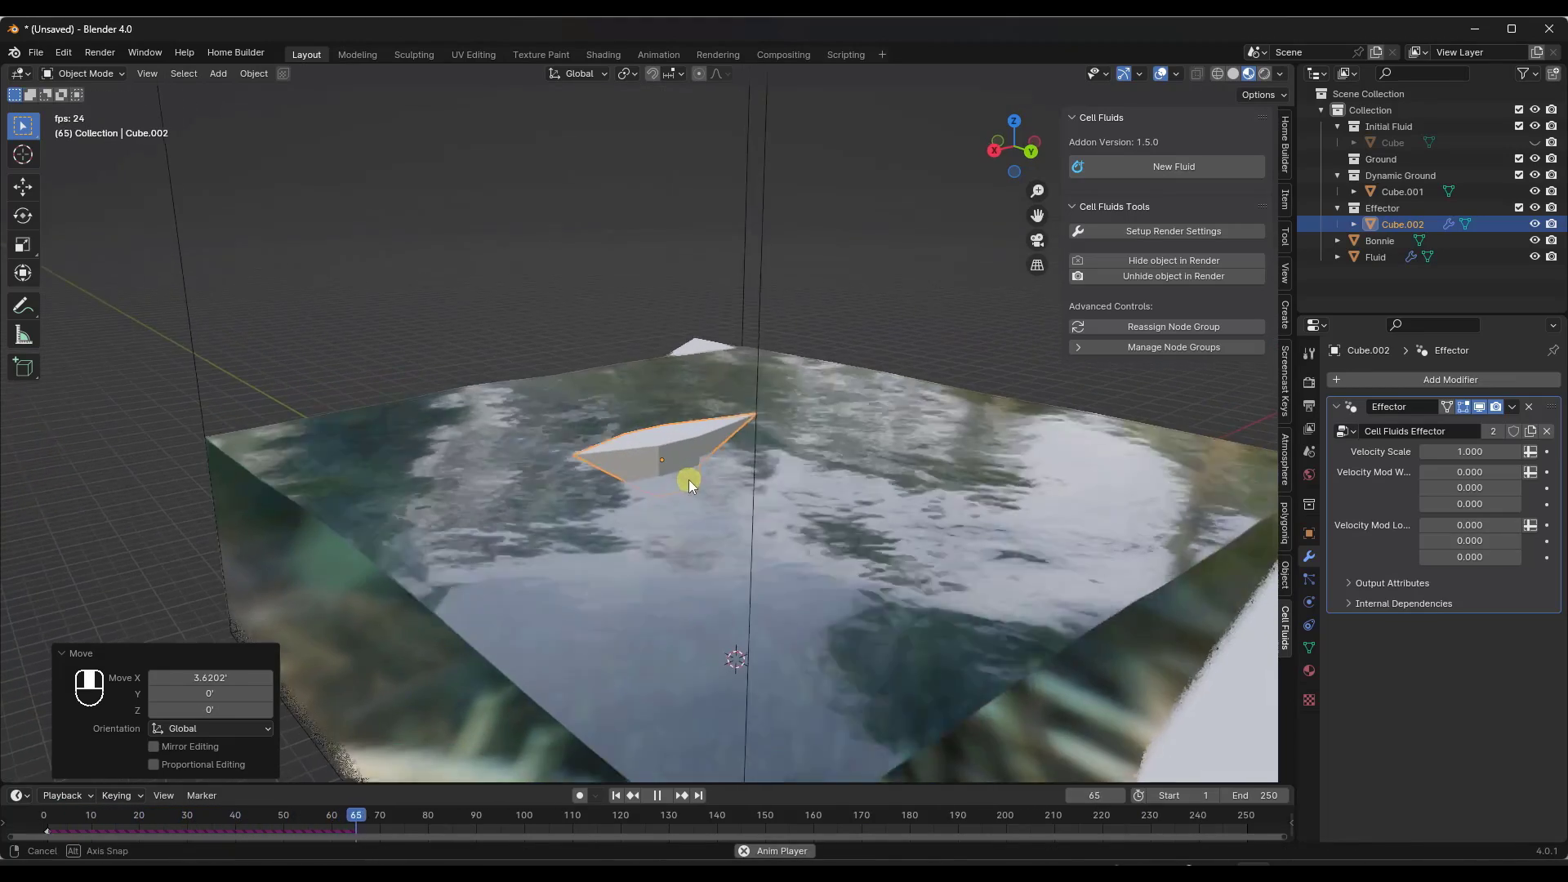
- Try a Velocity Scale of 0.180 on the boat's effector, moving the boat up and down along Z during playback
left_click_drag(1470, 452, 148, 463)
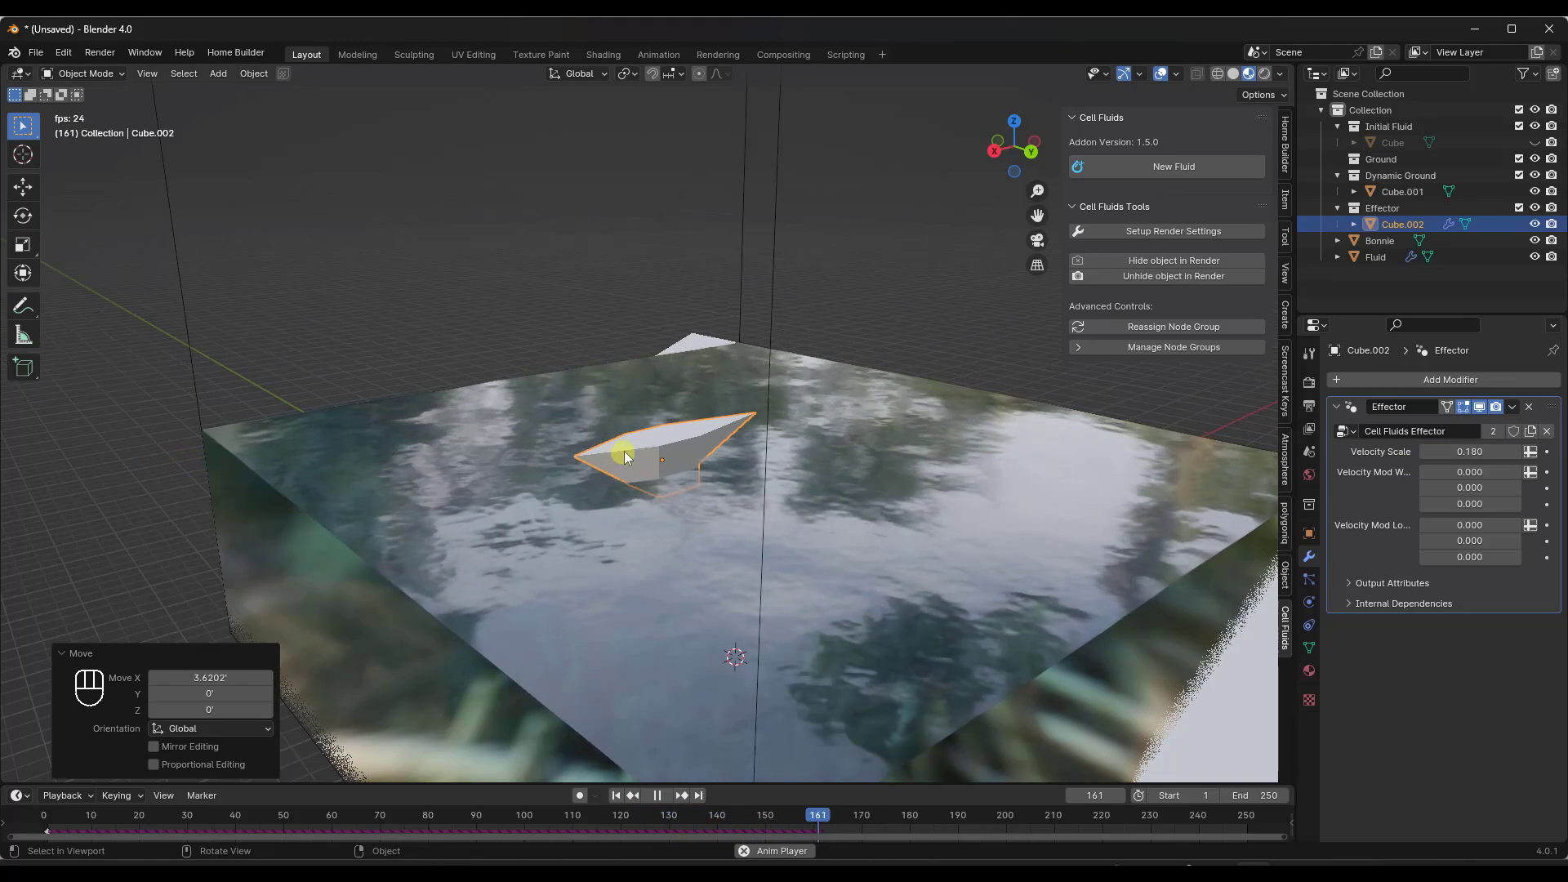
key("g")
key("z")
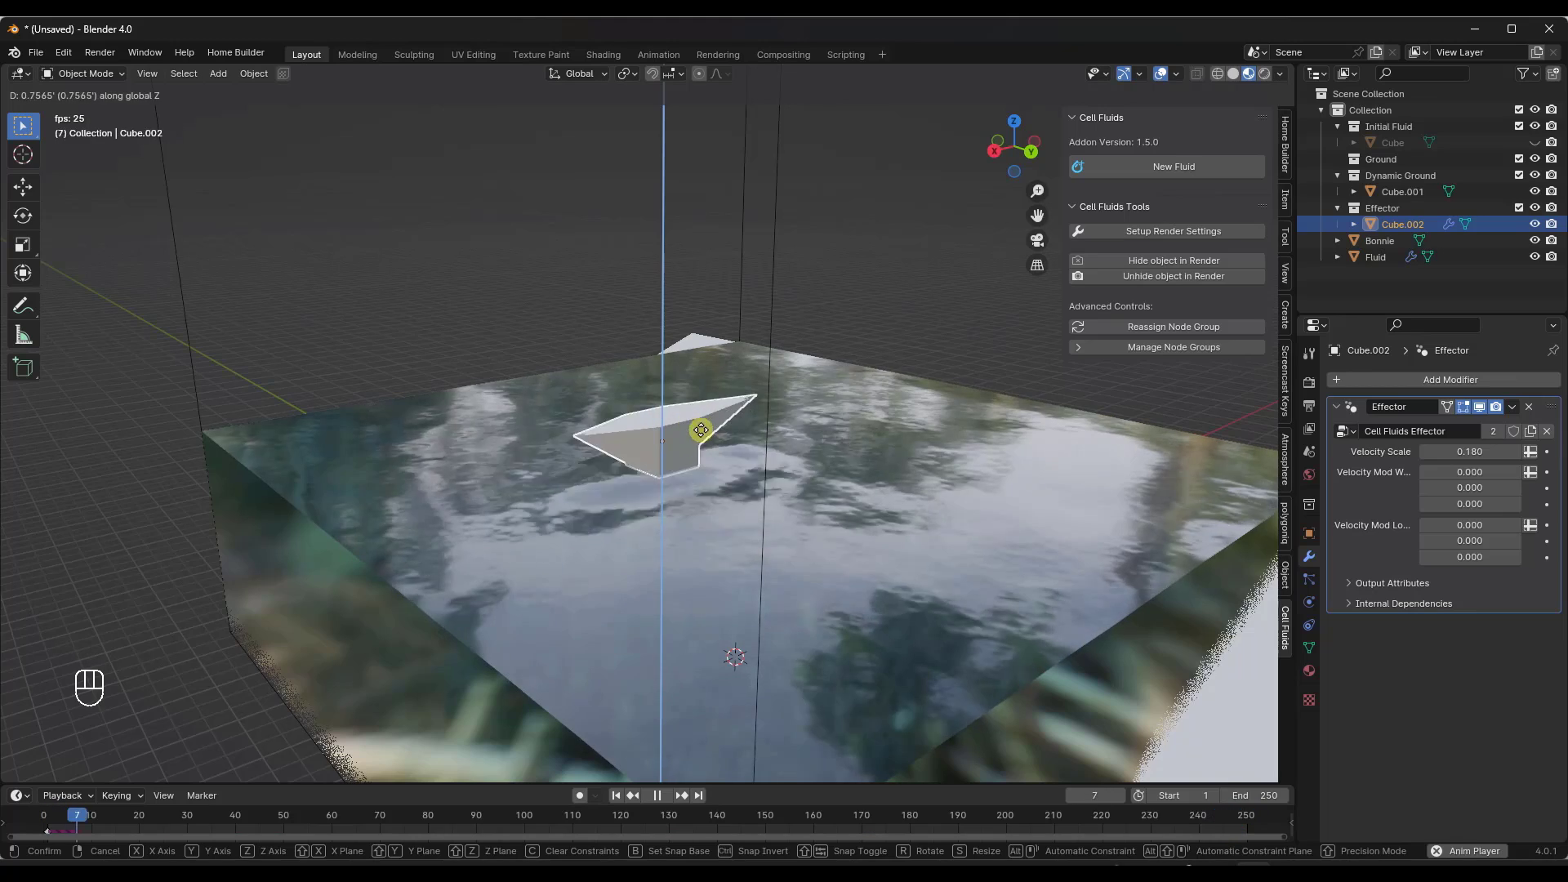
left_click(699, 459)
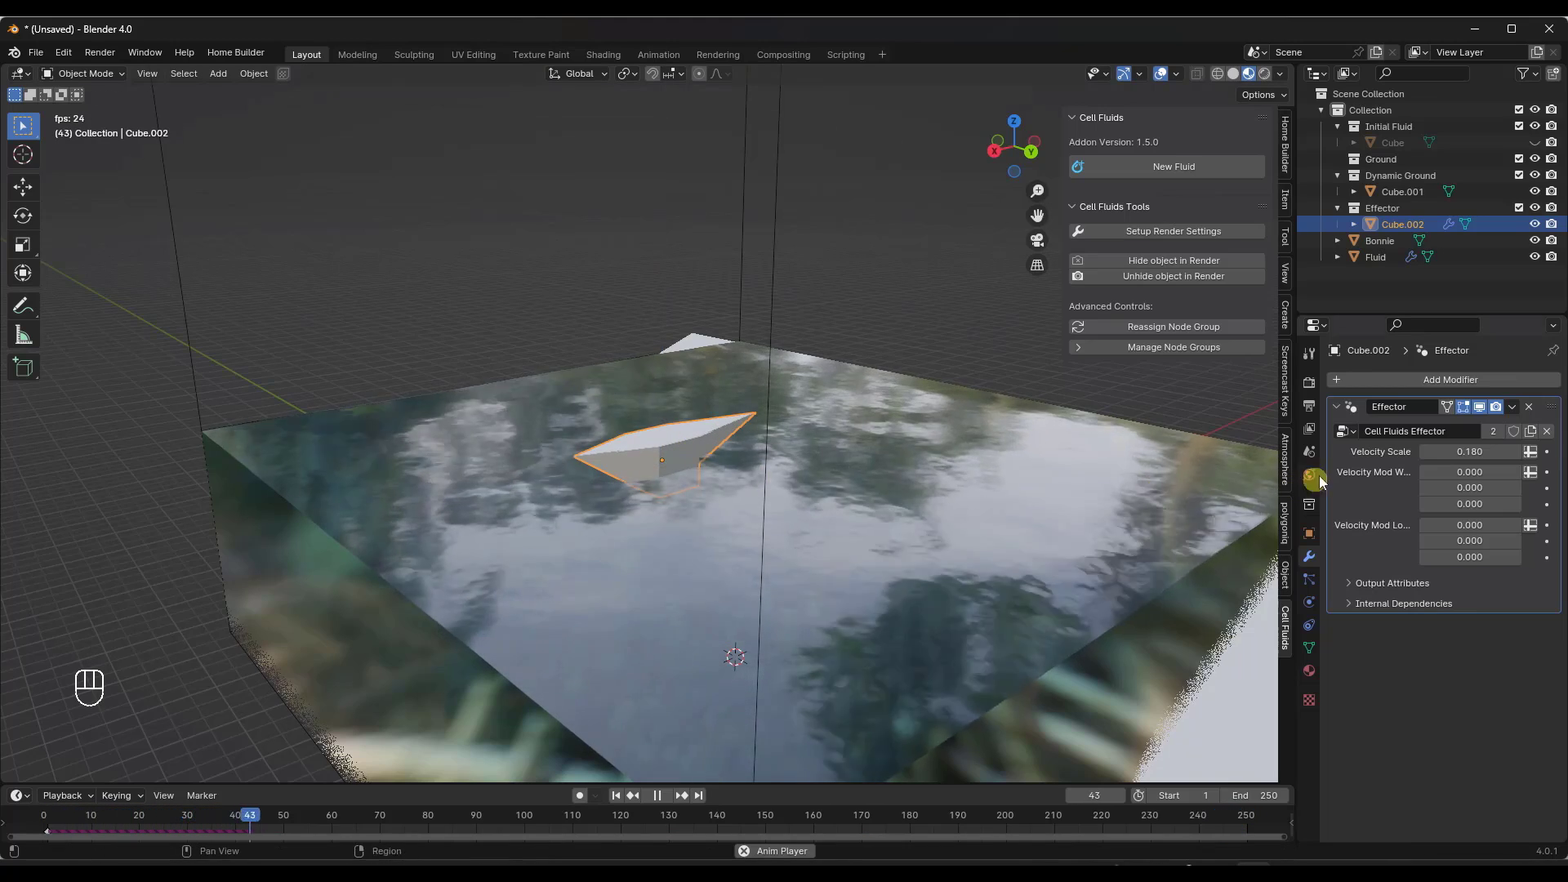
- Set the effector's Velocity Scale to 1 and move the boat up and down during playback, leaving it about 0.46' lower along Z
double_click(1470, 451)
type("1")
key("Return")
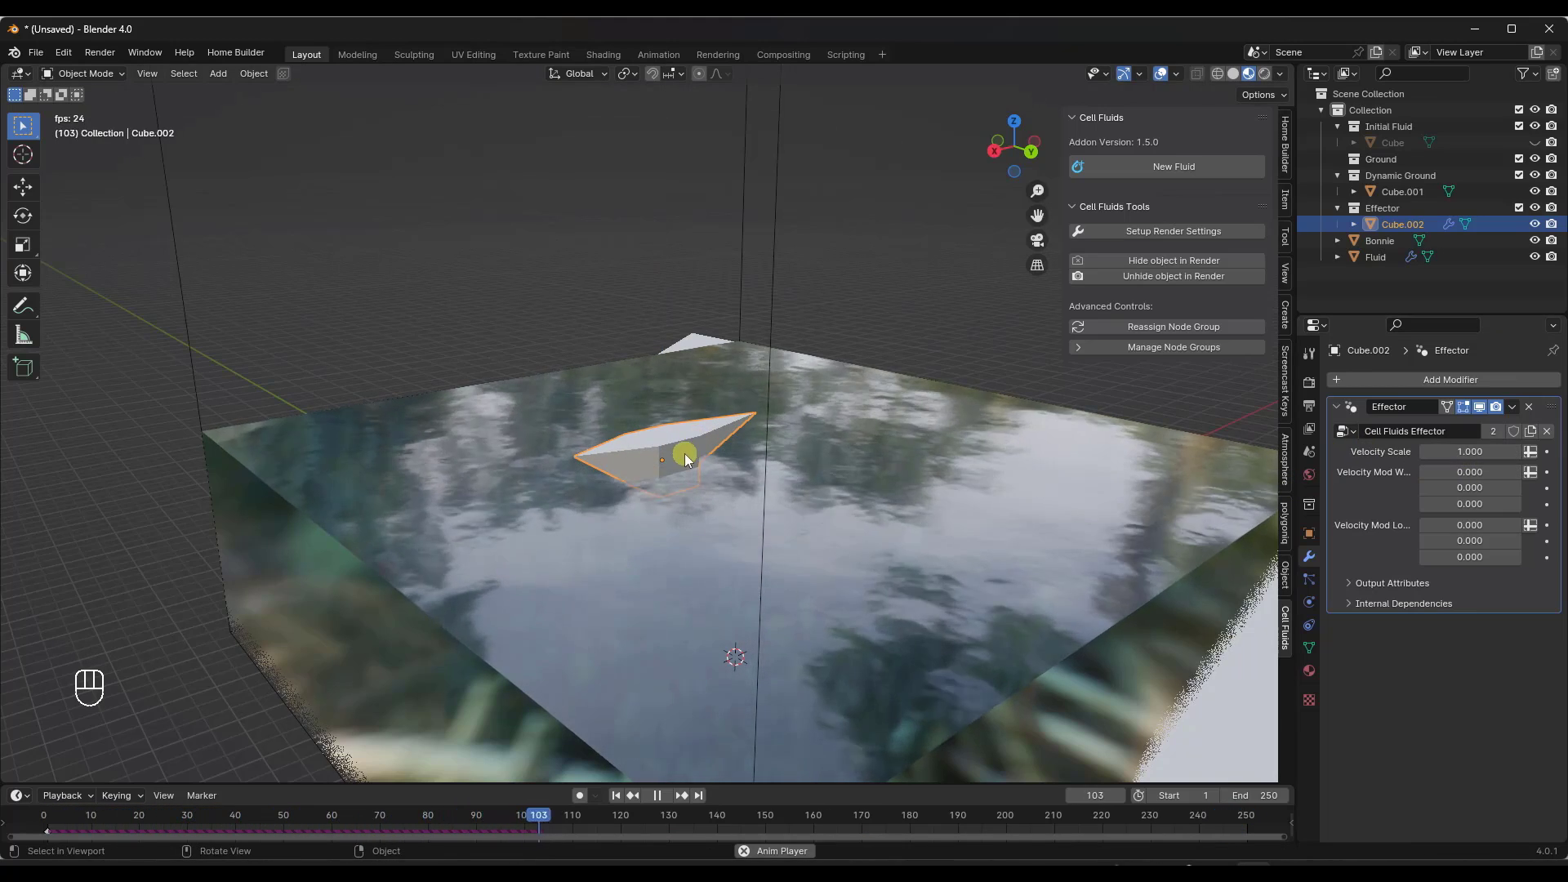
key("g")
key("z")
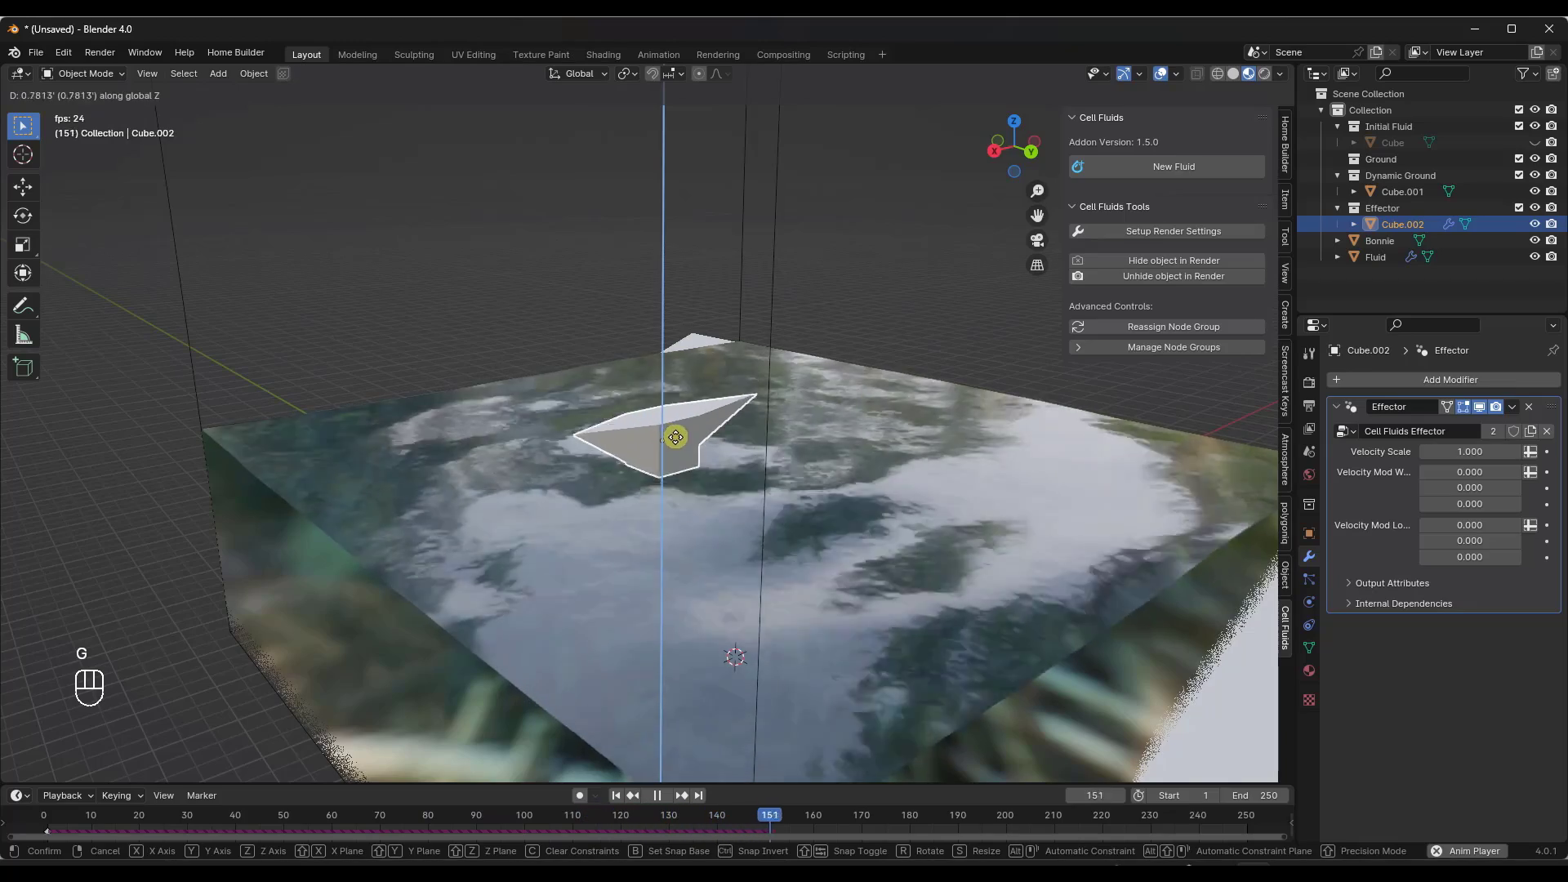
left_click(673, 464)
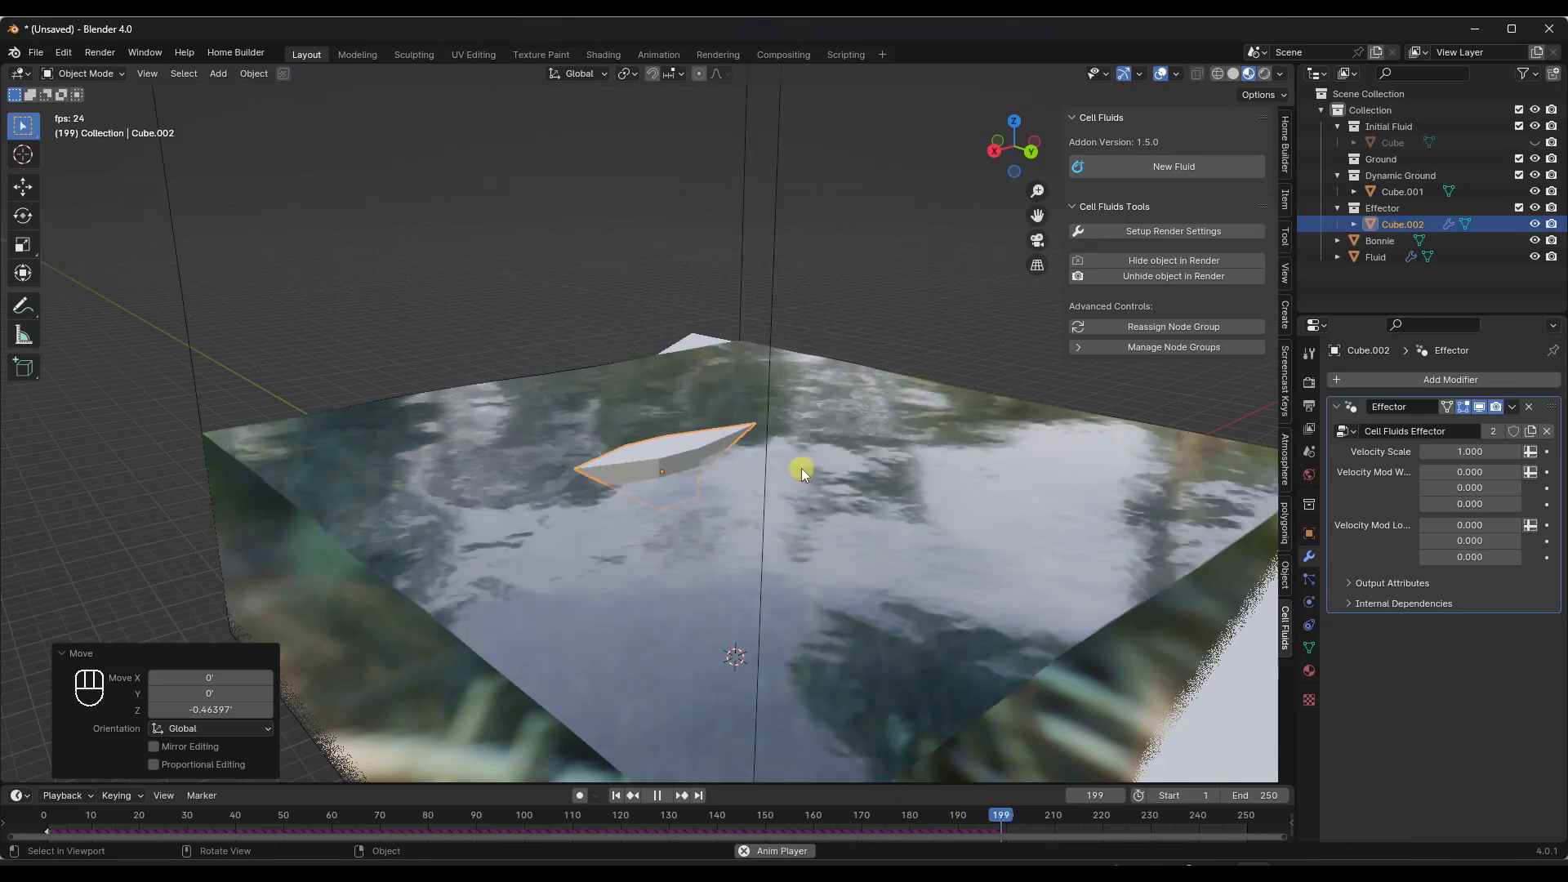
- Set the fluid's Foam Dissolve Speed to 0.280 and move the boat about -2.83' in X, 2.08' in Y and 0.69' in Z during playback
left_click(741, 287)
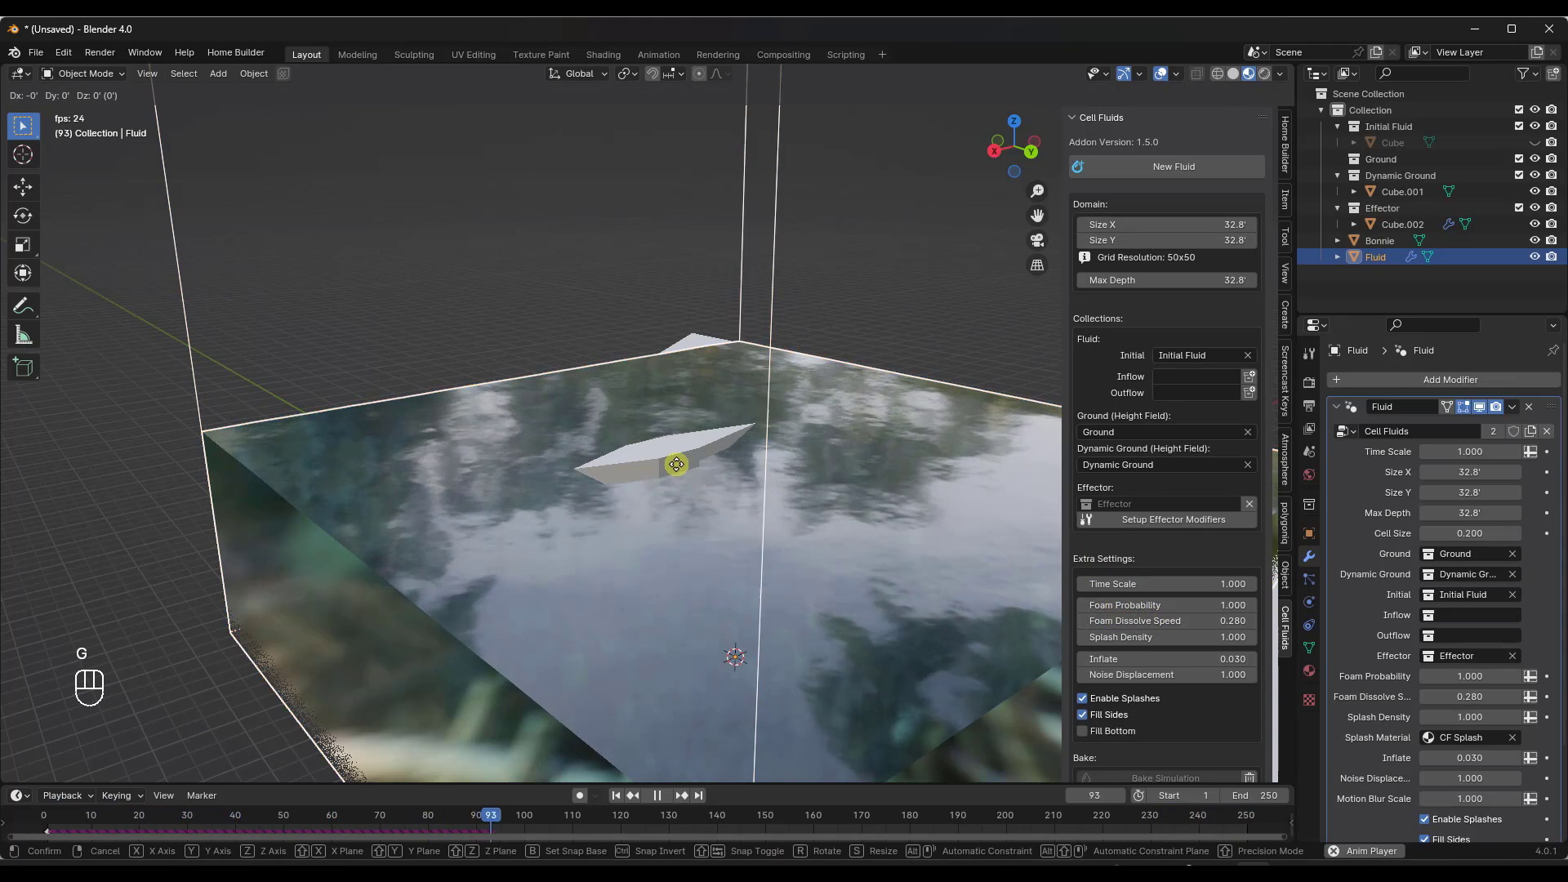
left_click(677, 464)
left_click(677, 464)
key("g")
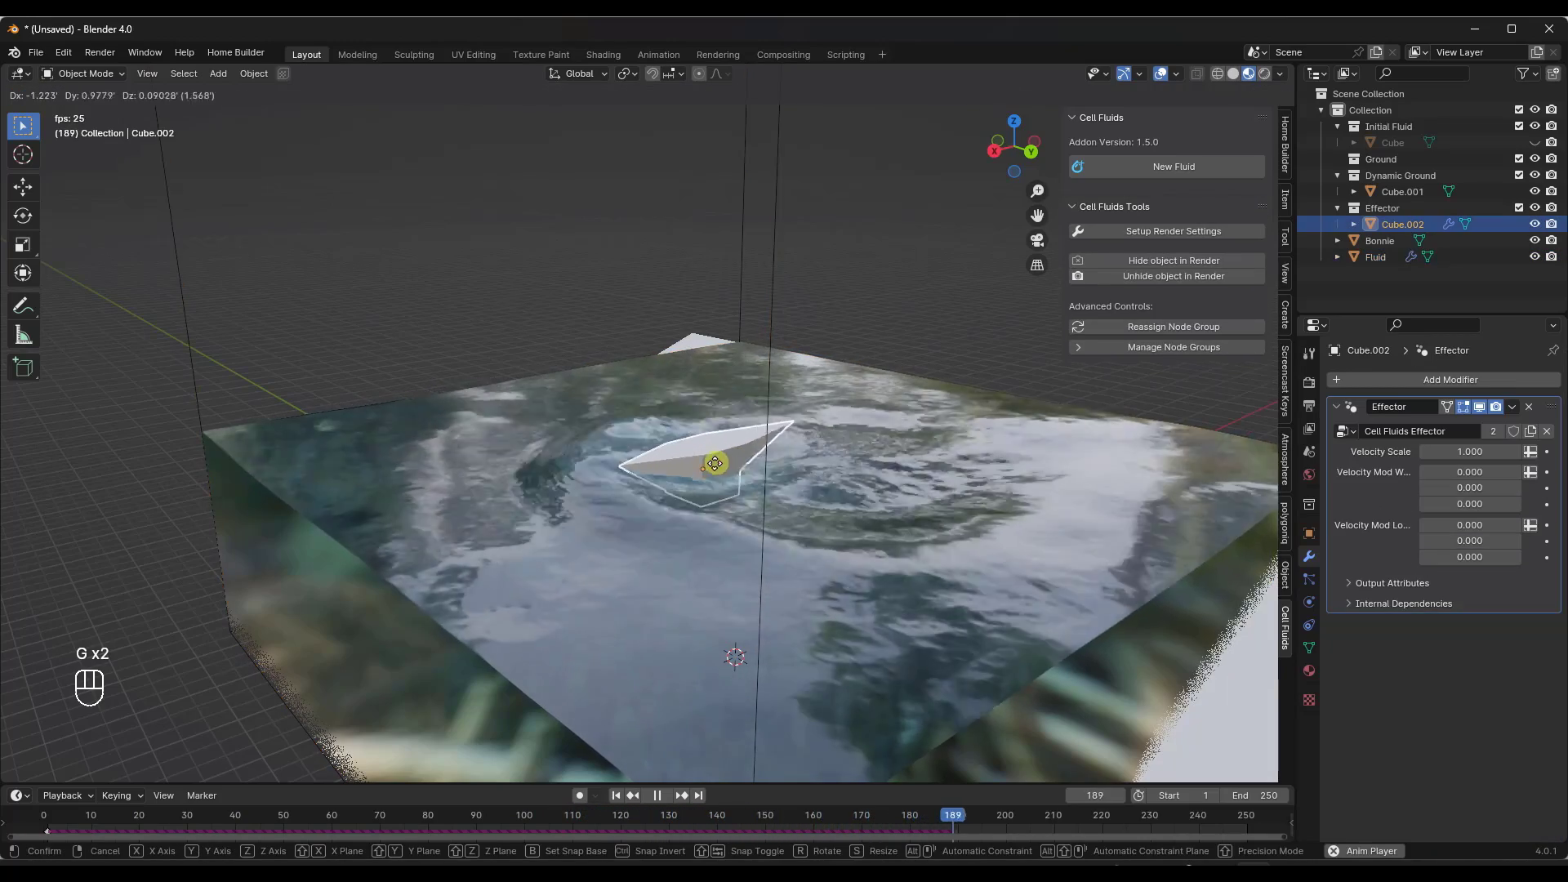
left_click(768, 462)
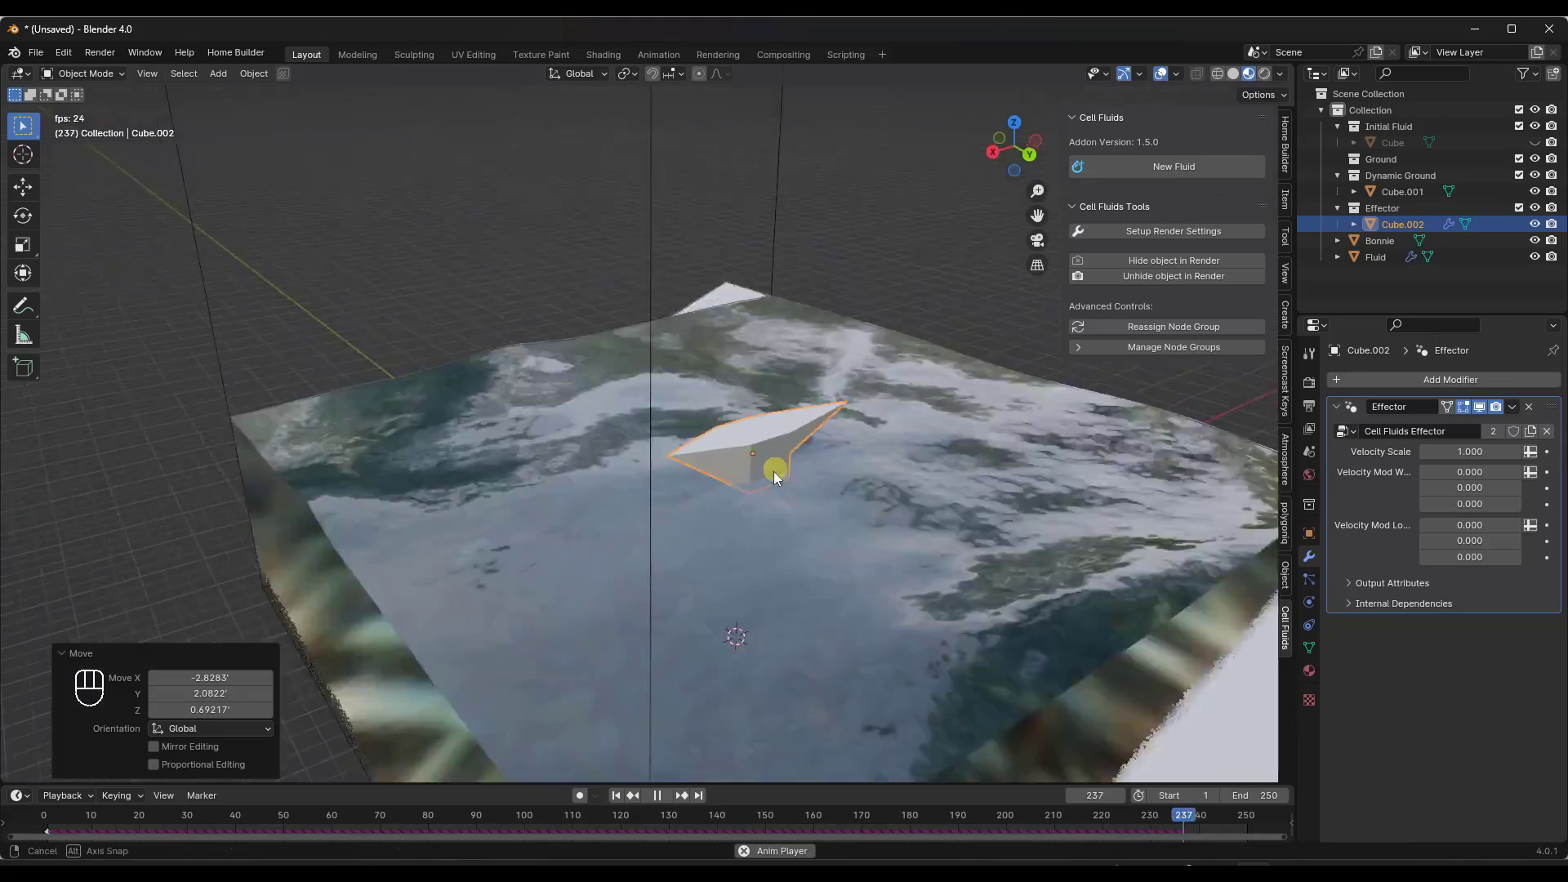
- Move the boat vertically along Z during playback to stir waves across the whole fluid domain
mouse_move(773, 472)
middle_mouse_down()
mouse_move(728, 505)
mouse_move(796, 453)
middle_mouse_up()
scroll(795, 453, "down", 3)
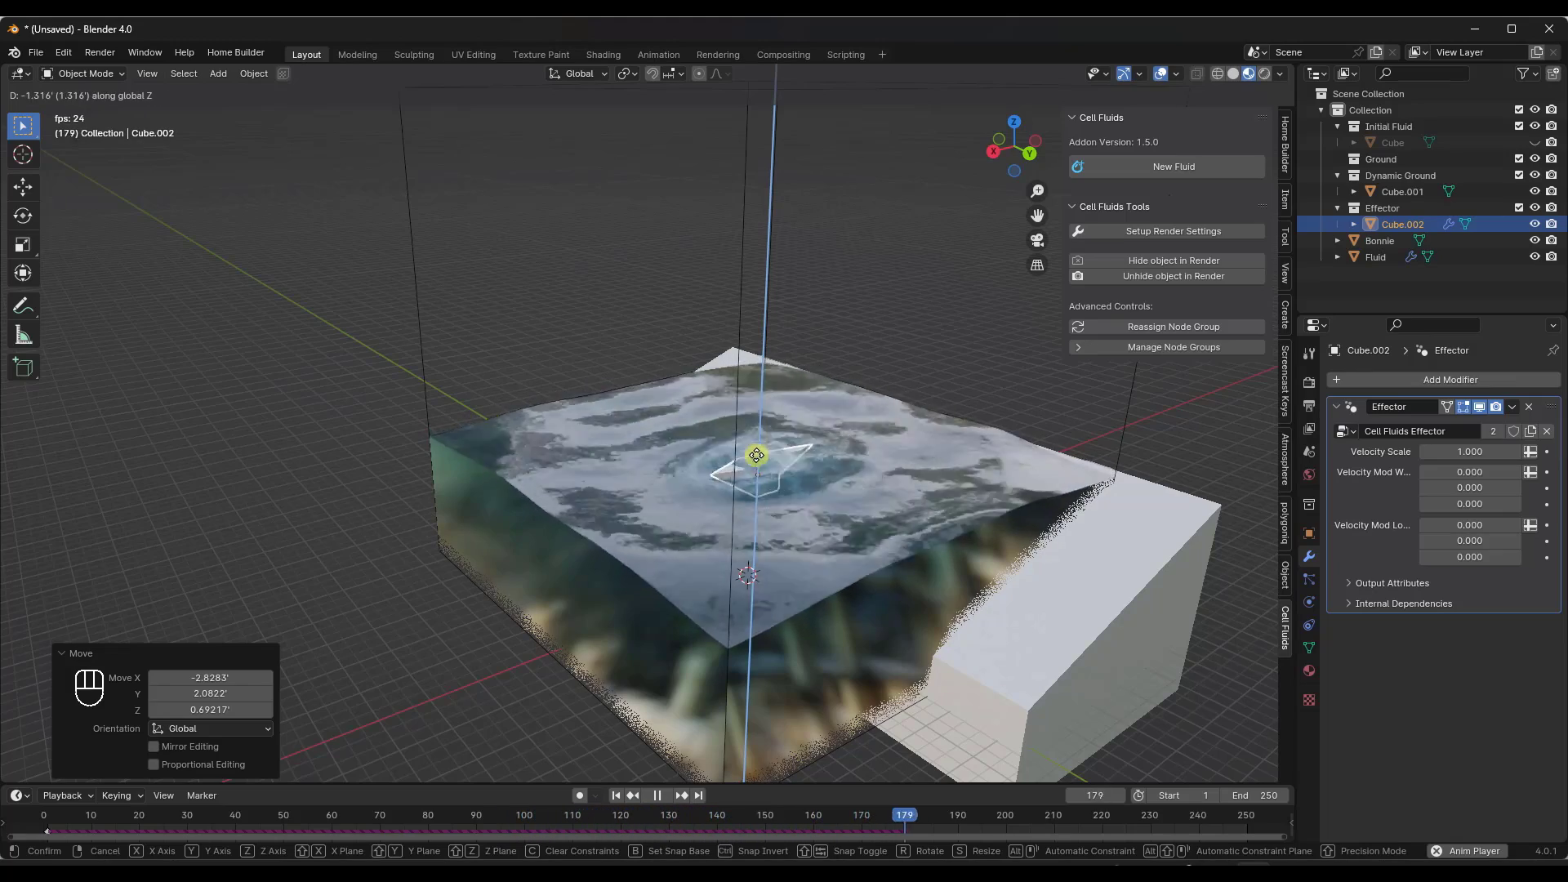
left_click(756, 448)
- Select the fluid domain, stop playback and return the simulation to the first frame
middle_click_drag(756, 447, 783, 542)
scroll(787, 551, "up", 3)
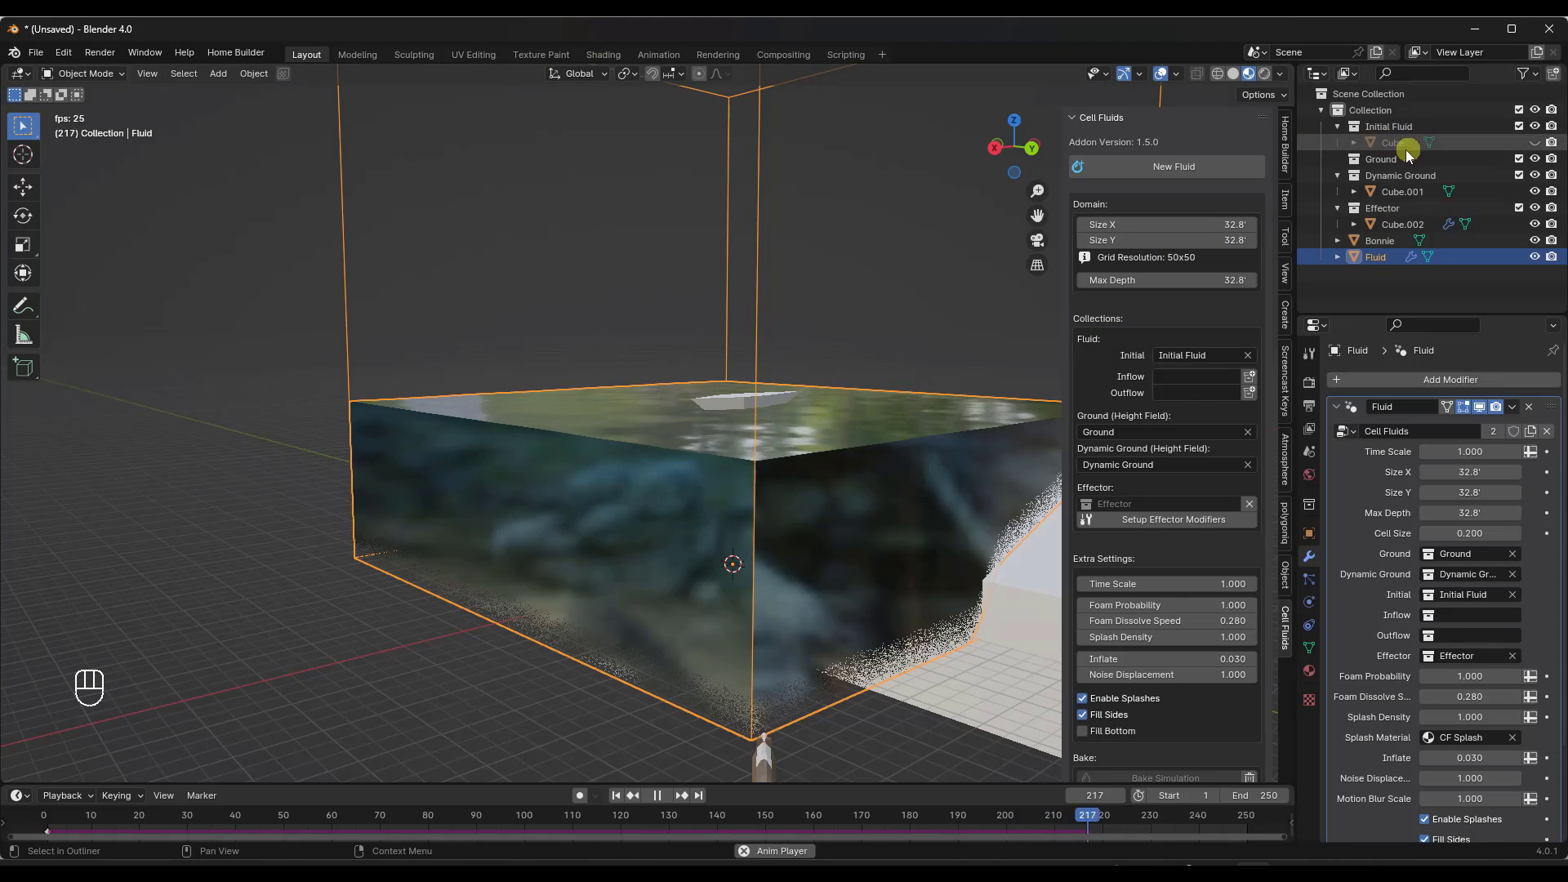
left_click(615, 801)
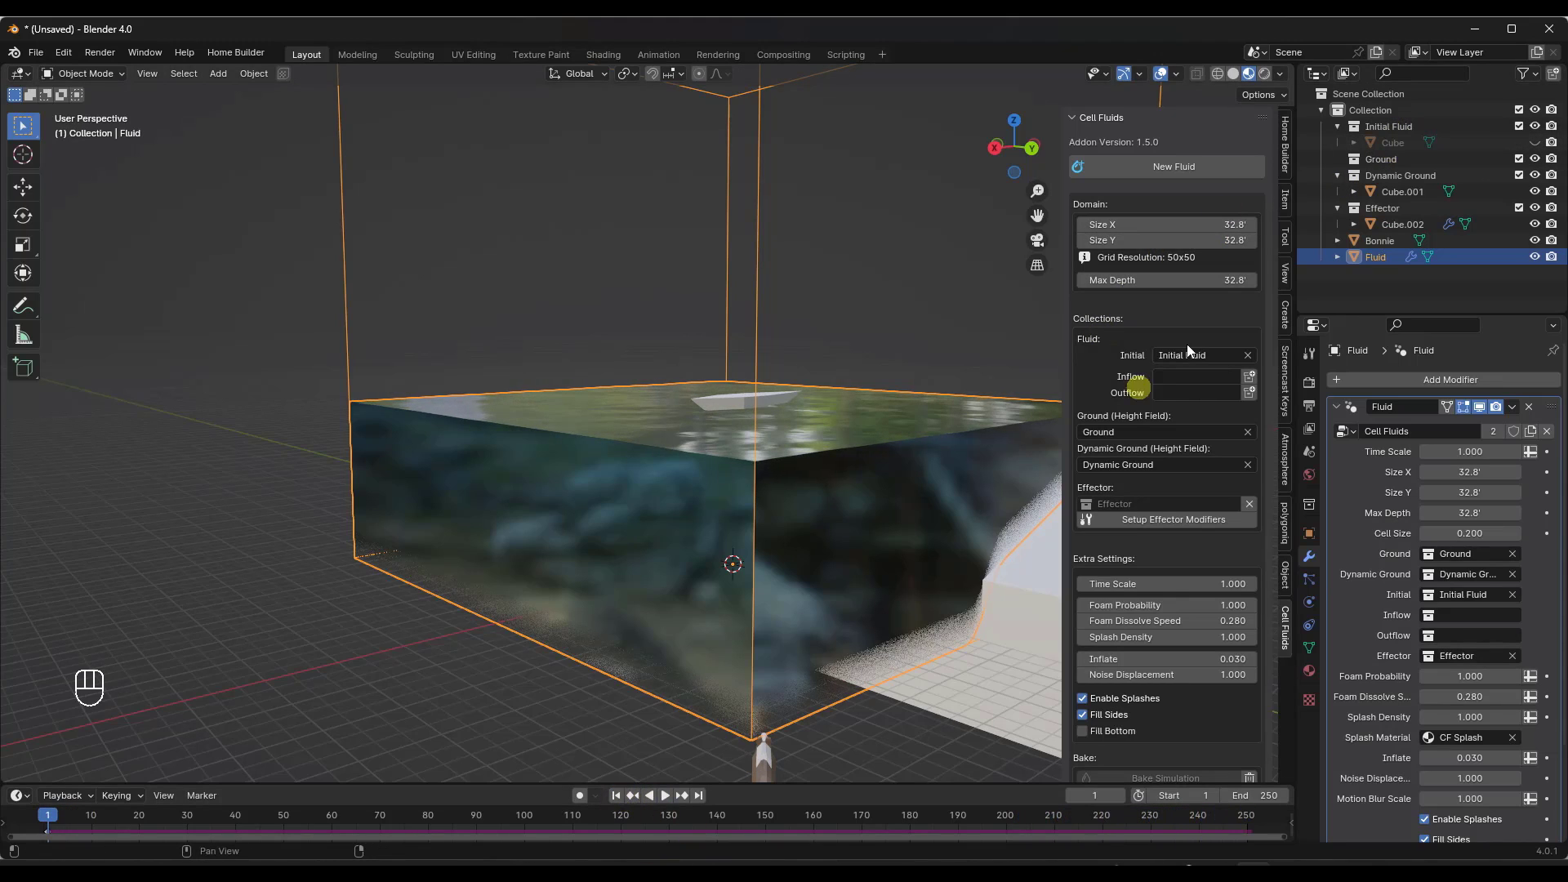
- Delete the hidden cube from the Initial Fluid collection
left_click(1395, 144)
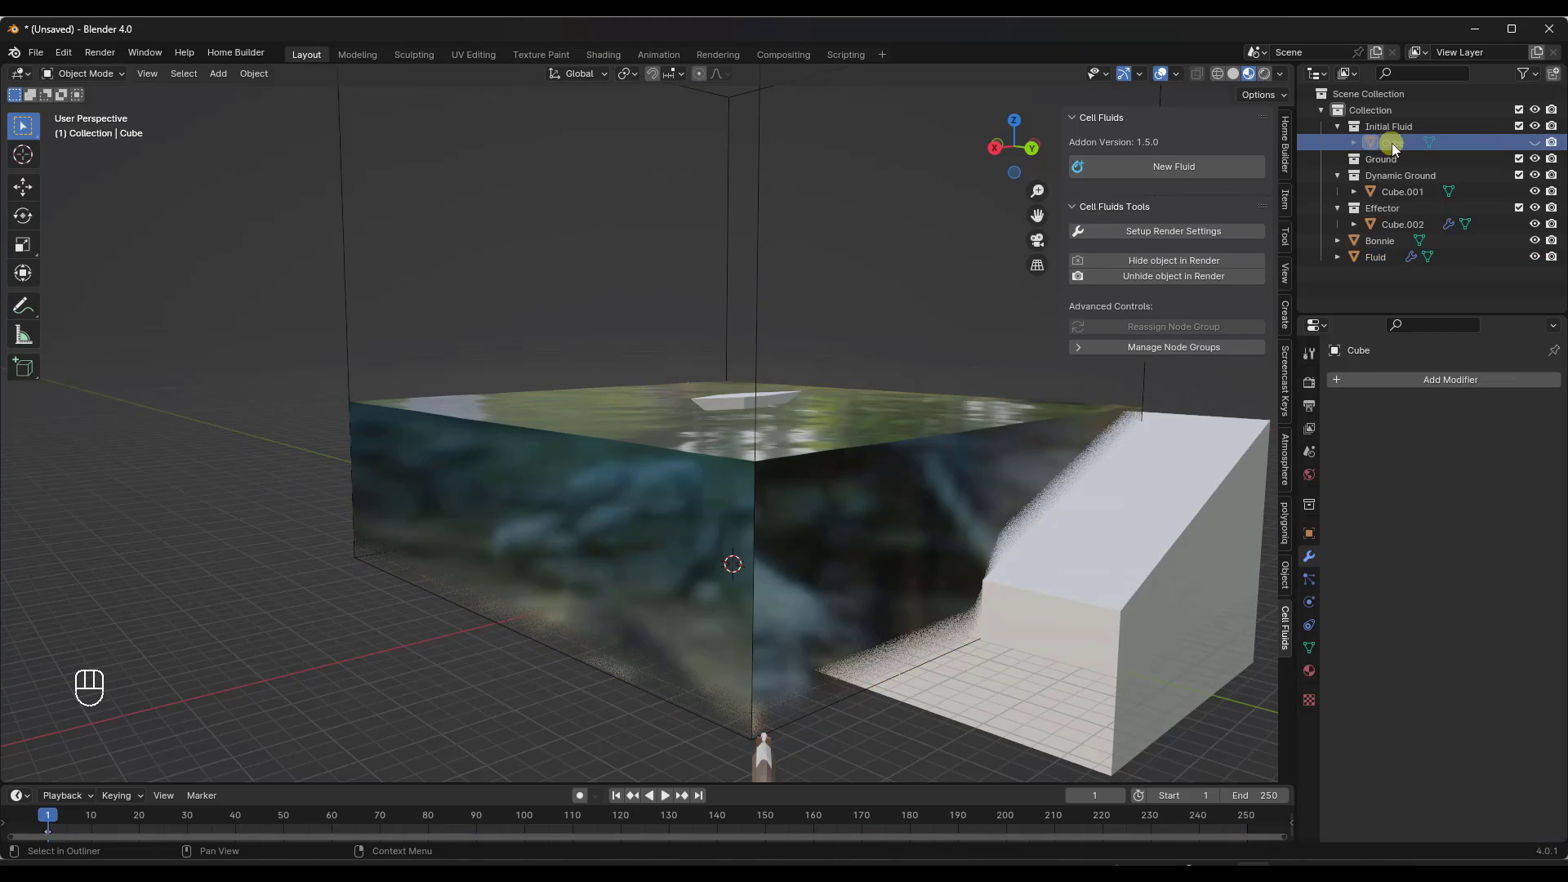
key("Delete")
scroll(768, 457, "down", 3)
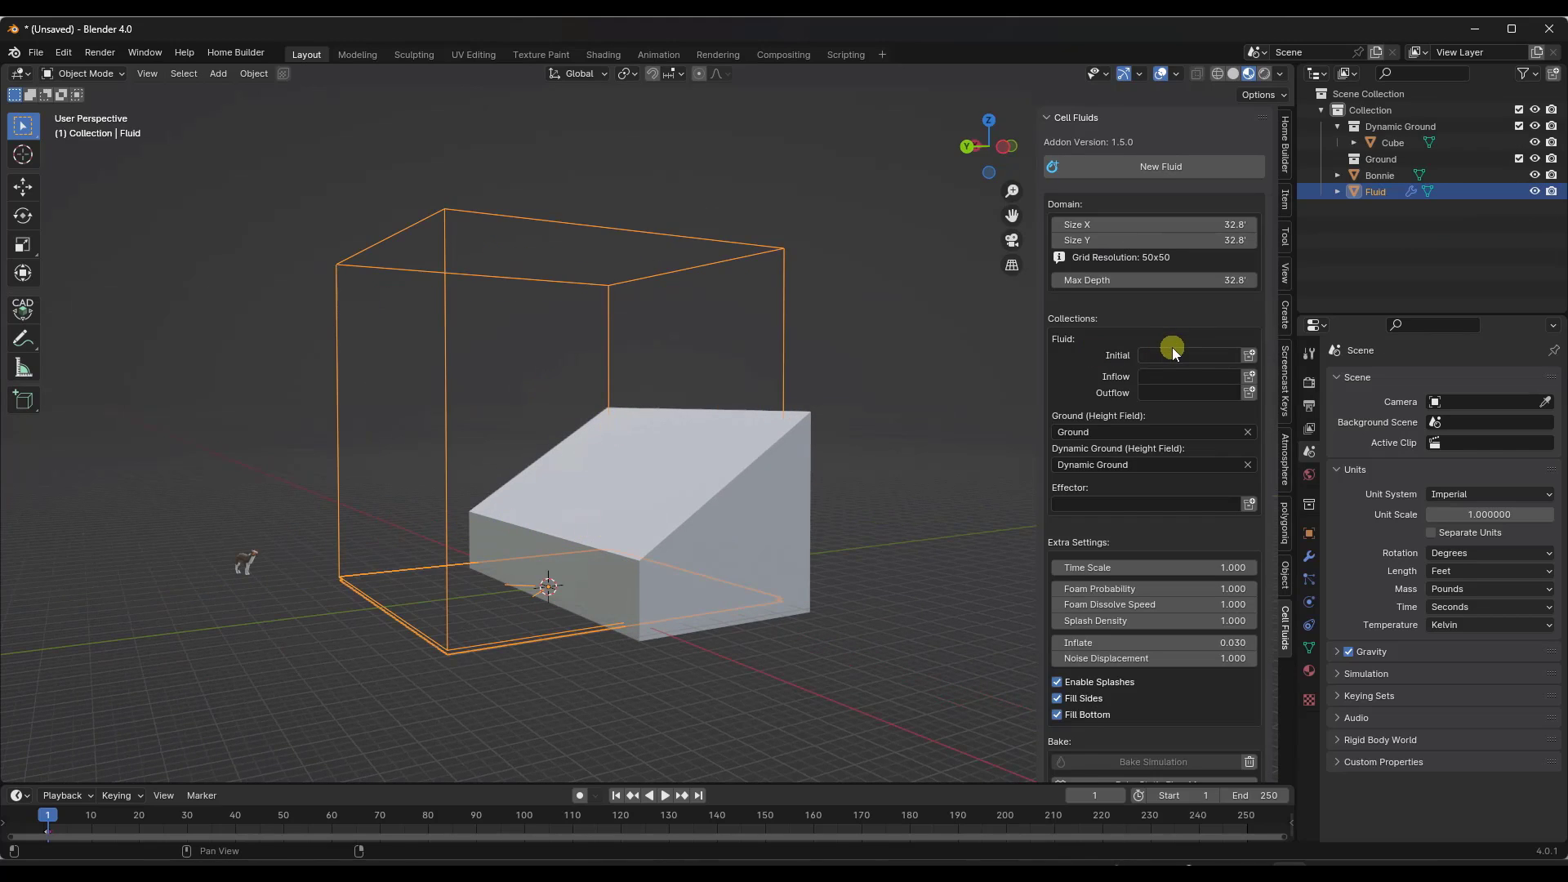
- Add a cube and place it above the high end of the ramp, moved about -14.06' in Y and 28.83' in Z
left_click(686, 336)
key("shift+a")
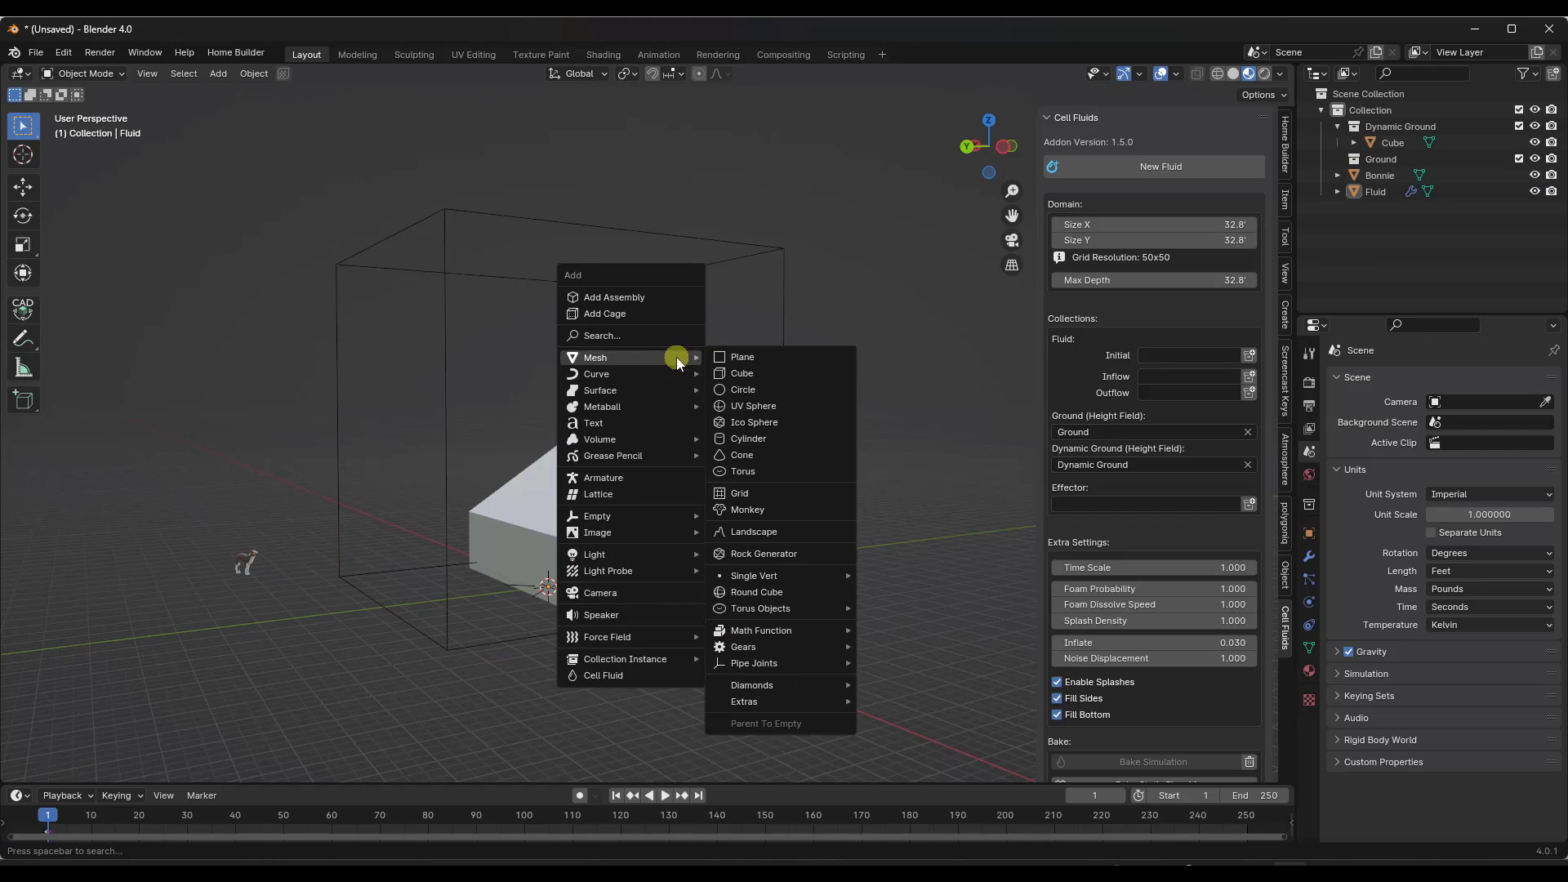
left_click(747, 370)
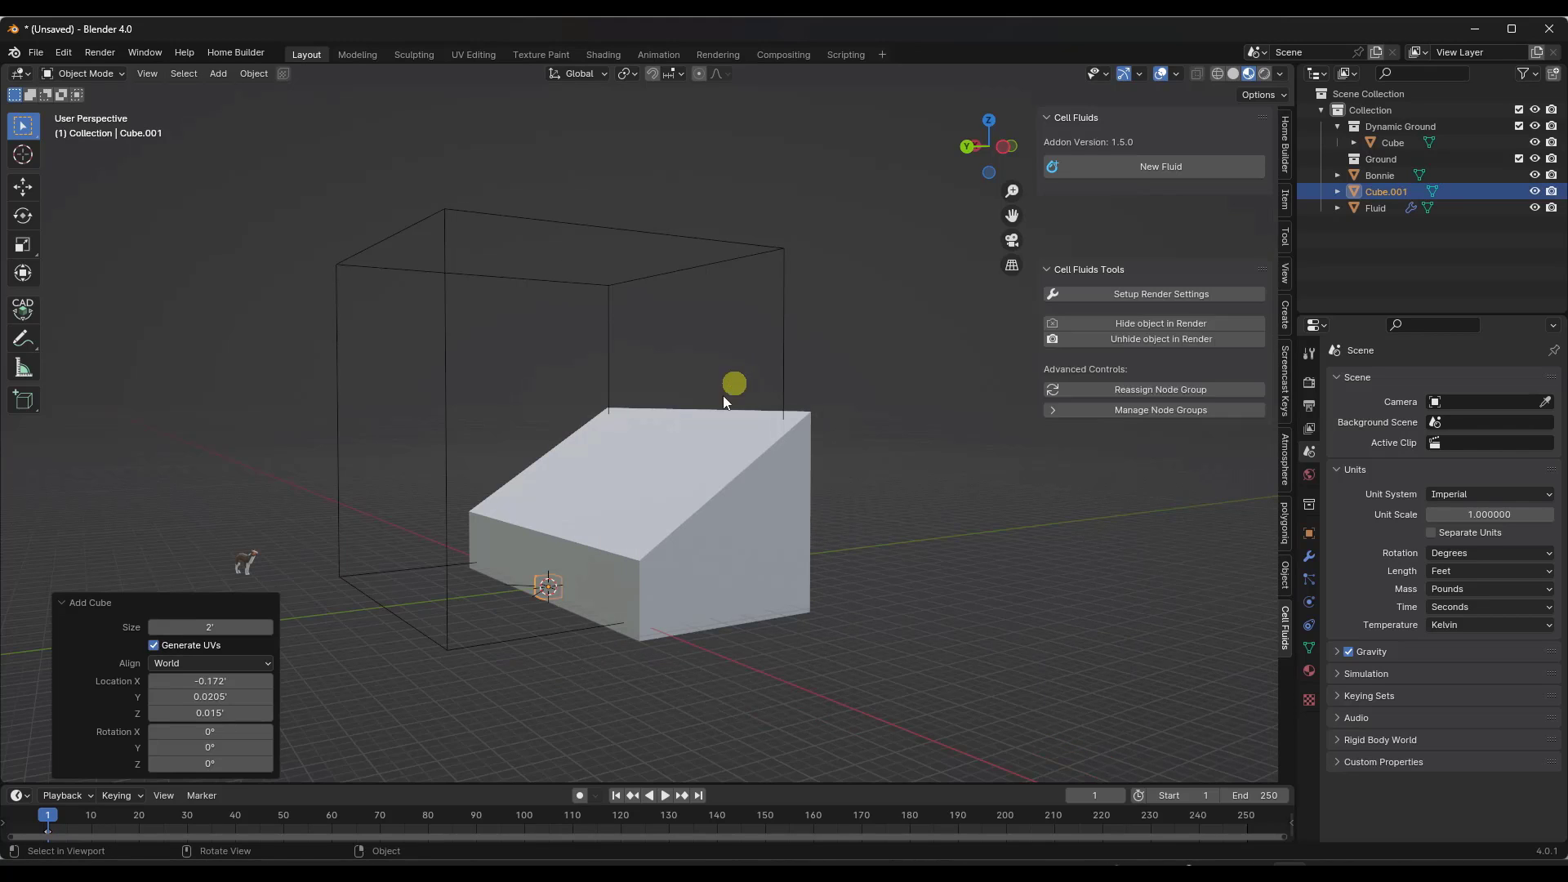
left_click(996, 155)
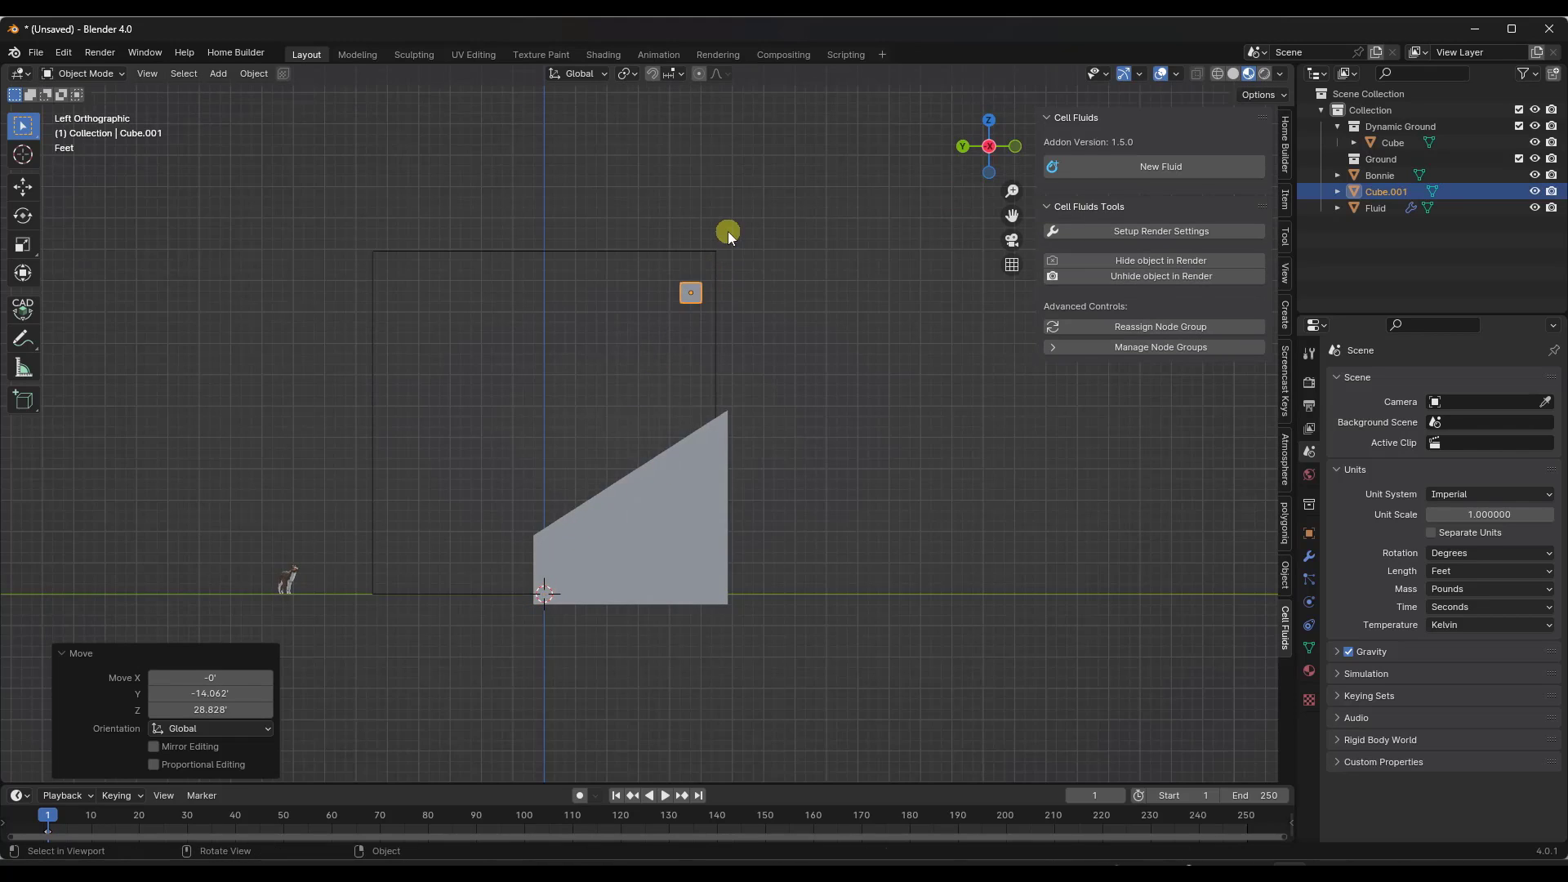
middle_click_drag(729, 234, 567, 453)
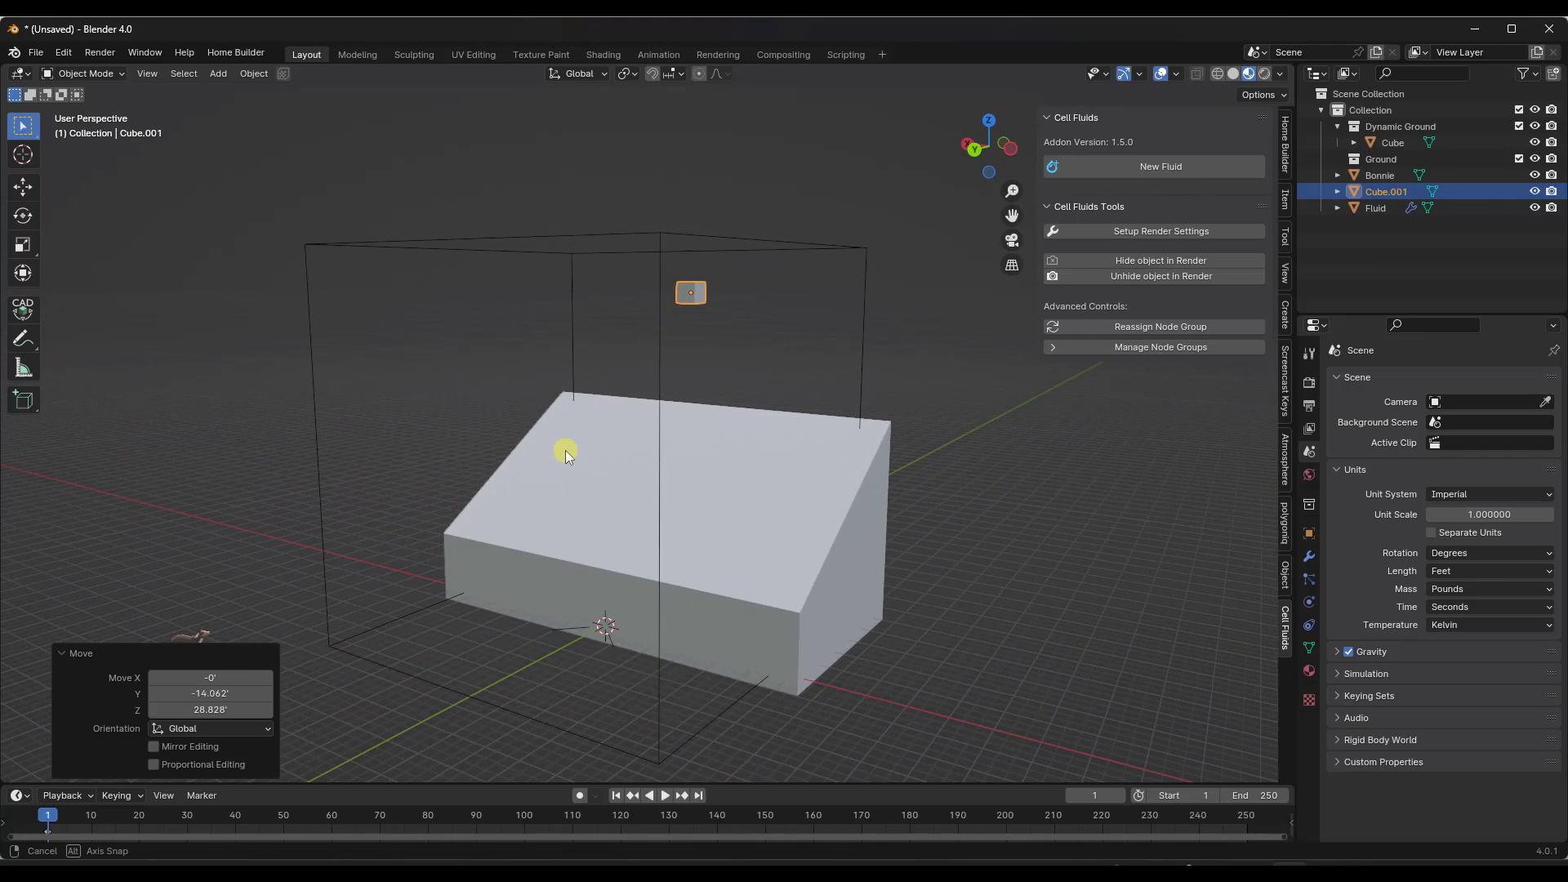
- Create an Inflow collection for the fluid domain and put the new cube above the ramp into it
left_click(862, 340)
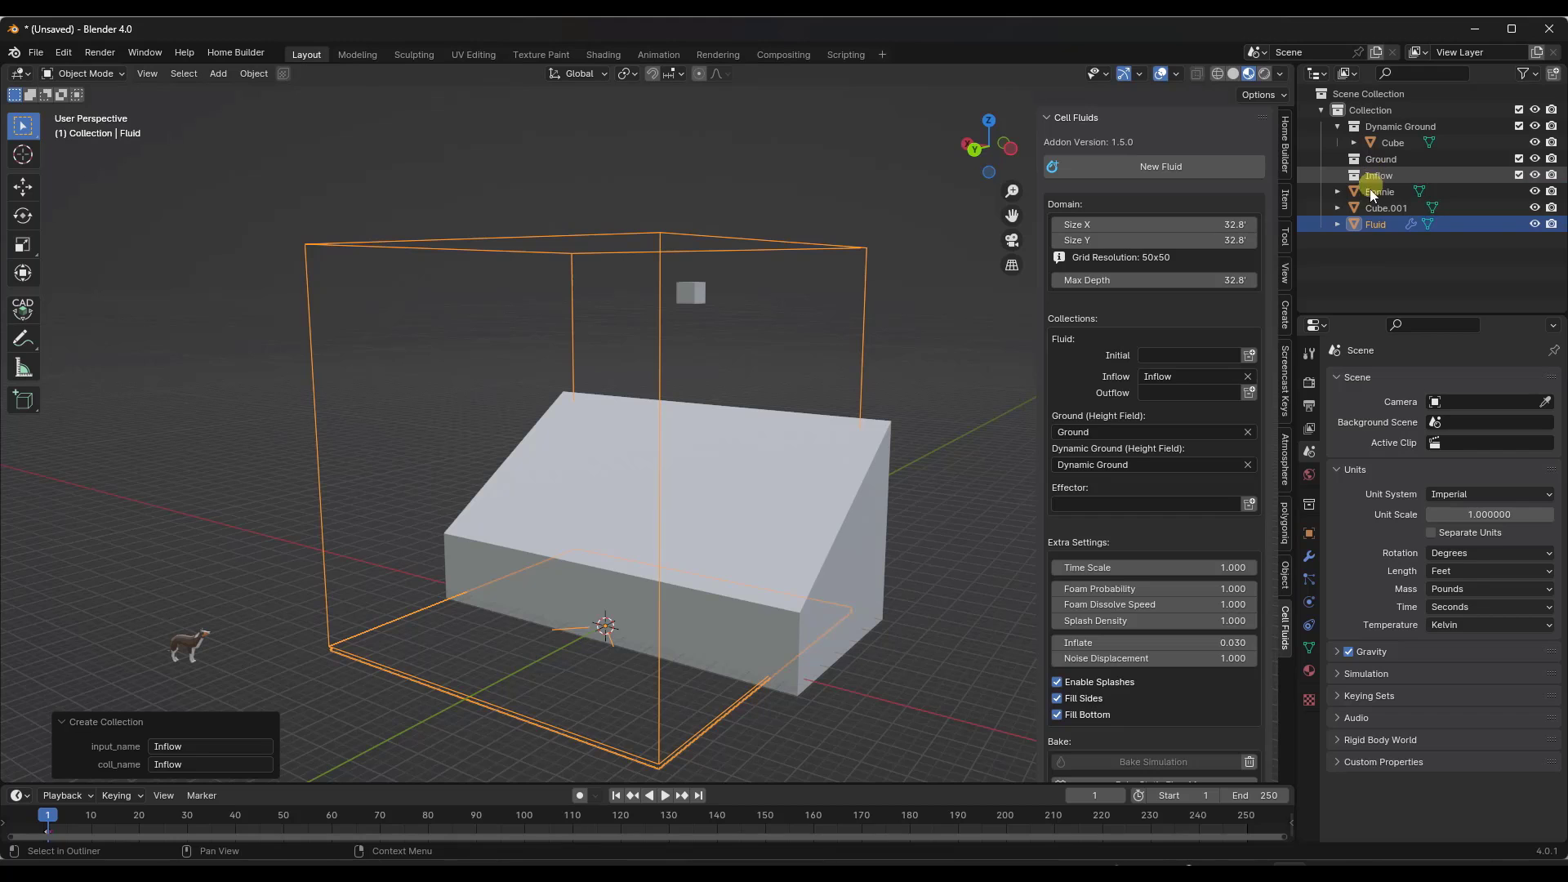
left_click(1380, 209)
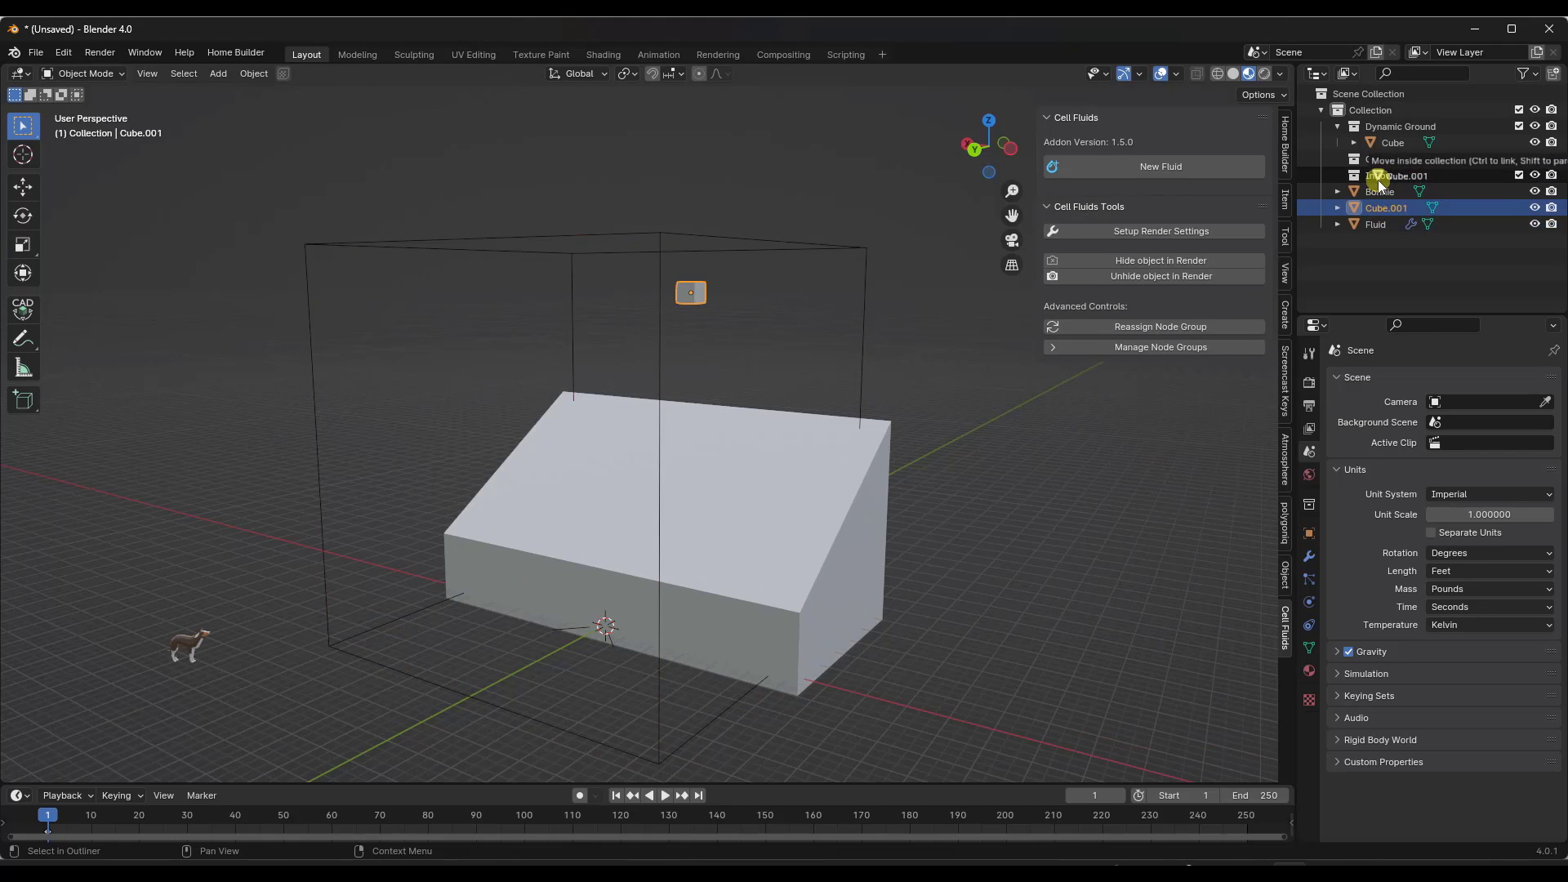
scroll(801, 404, "up", 8)
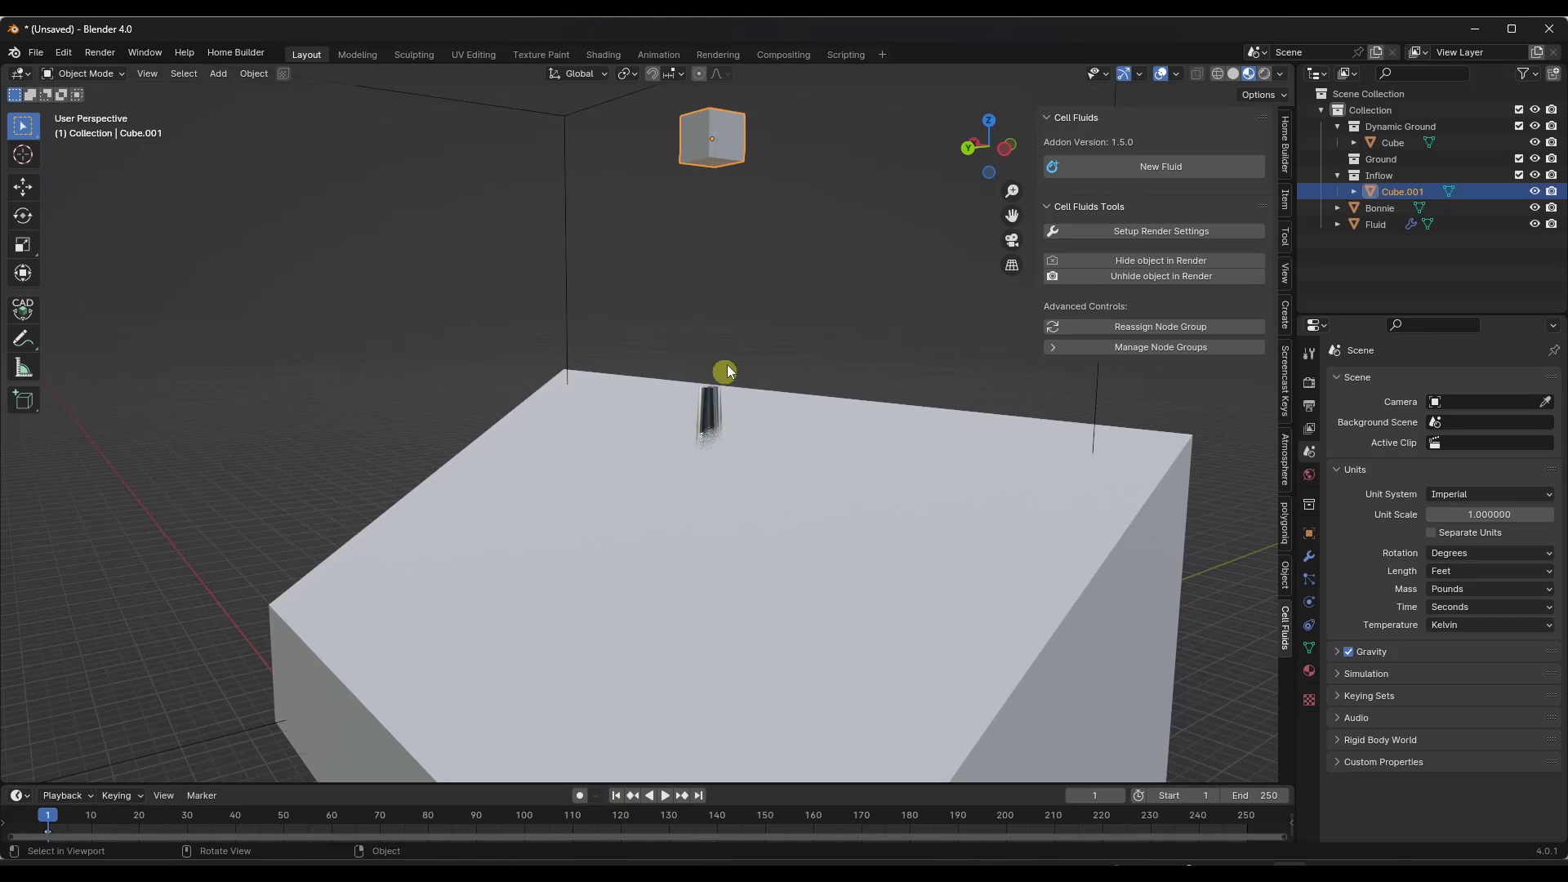
- Play the simulation and move the inflow cube back and forth along global X, leaving it about 1.55' along X
key("space")
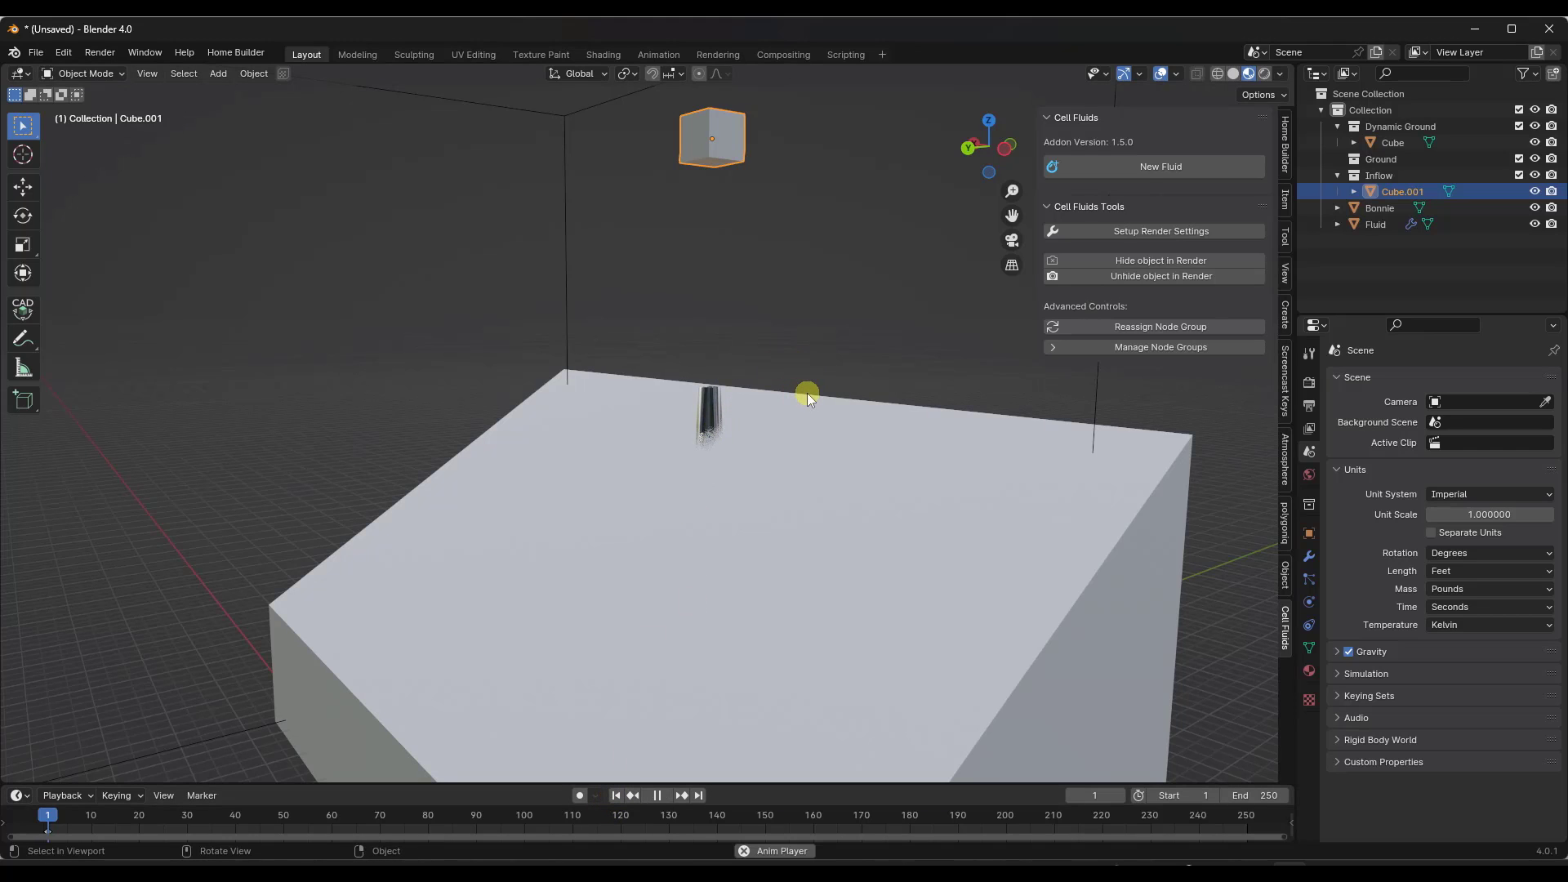
scroll(797, 441, "down", 6)
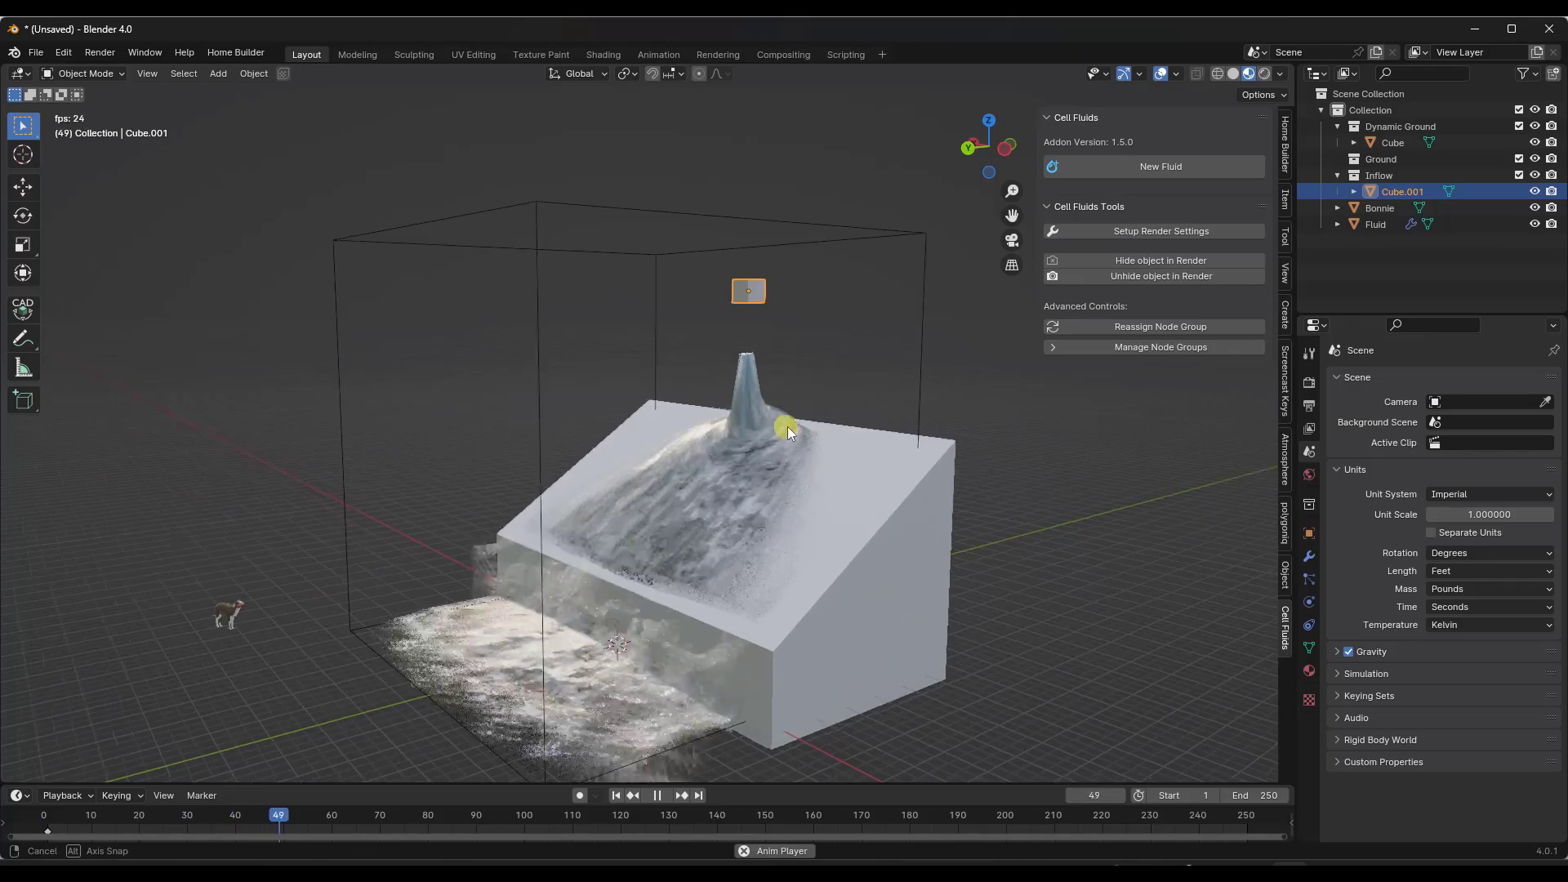
middle_click_drag(787, 426, 808, 420)
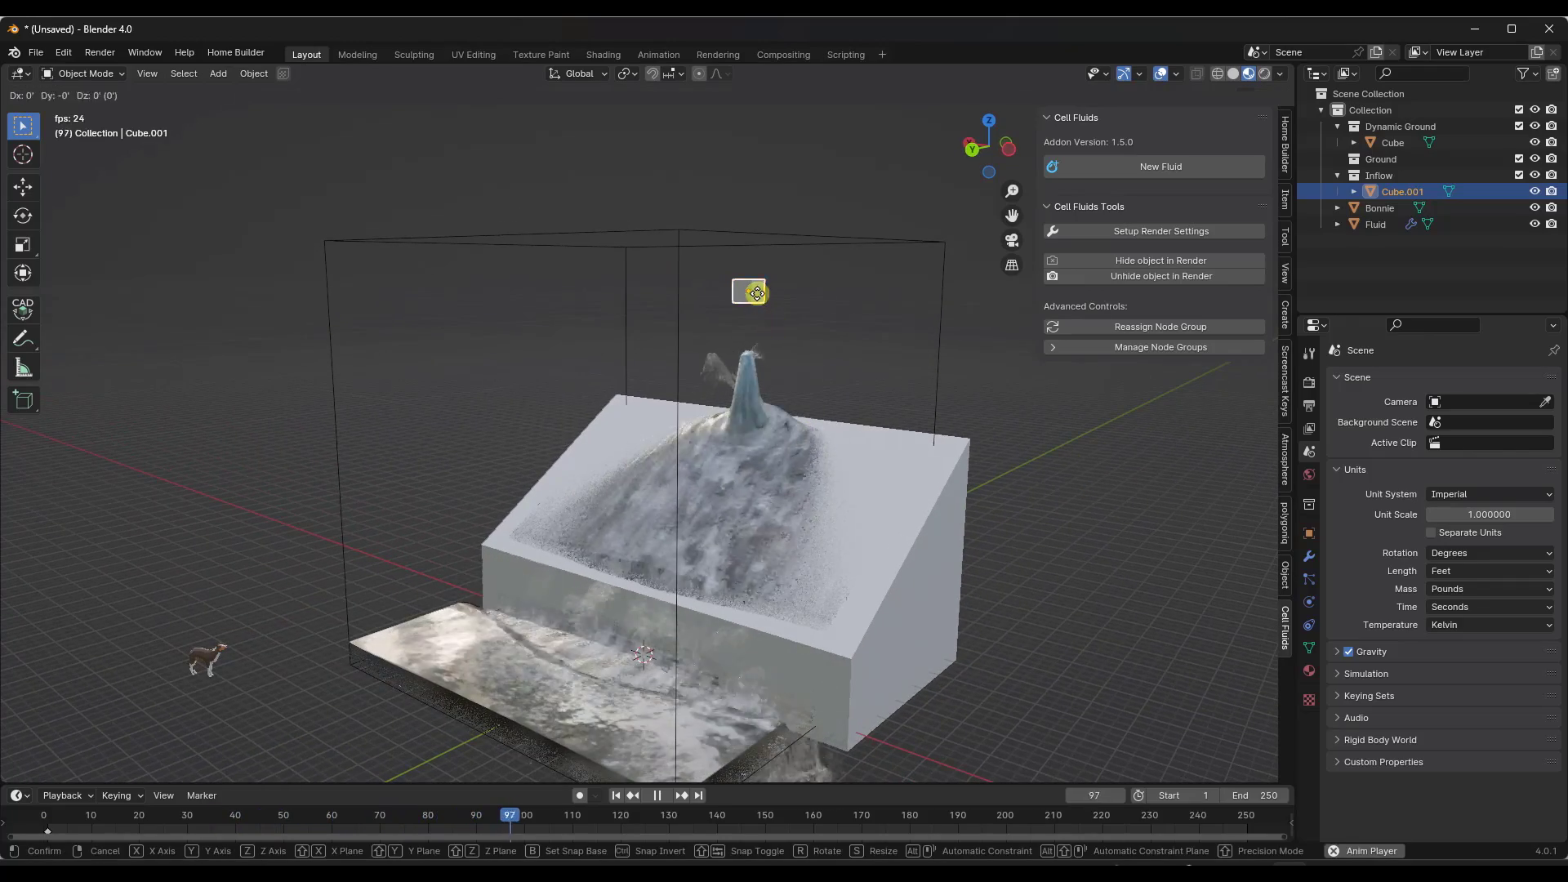
key("x")
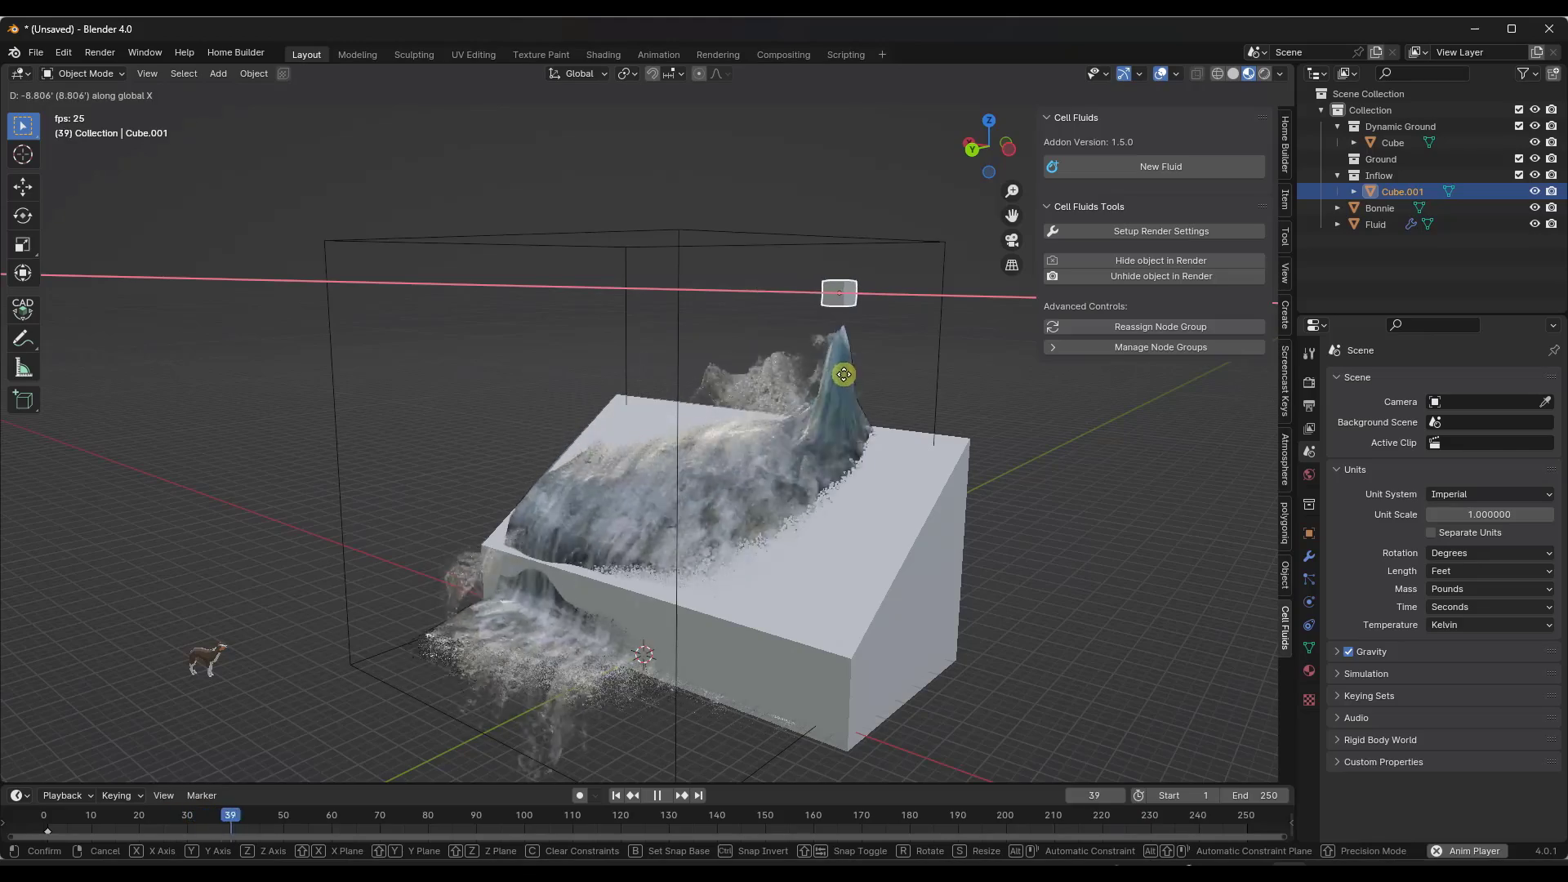
left_click(740, 362)
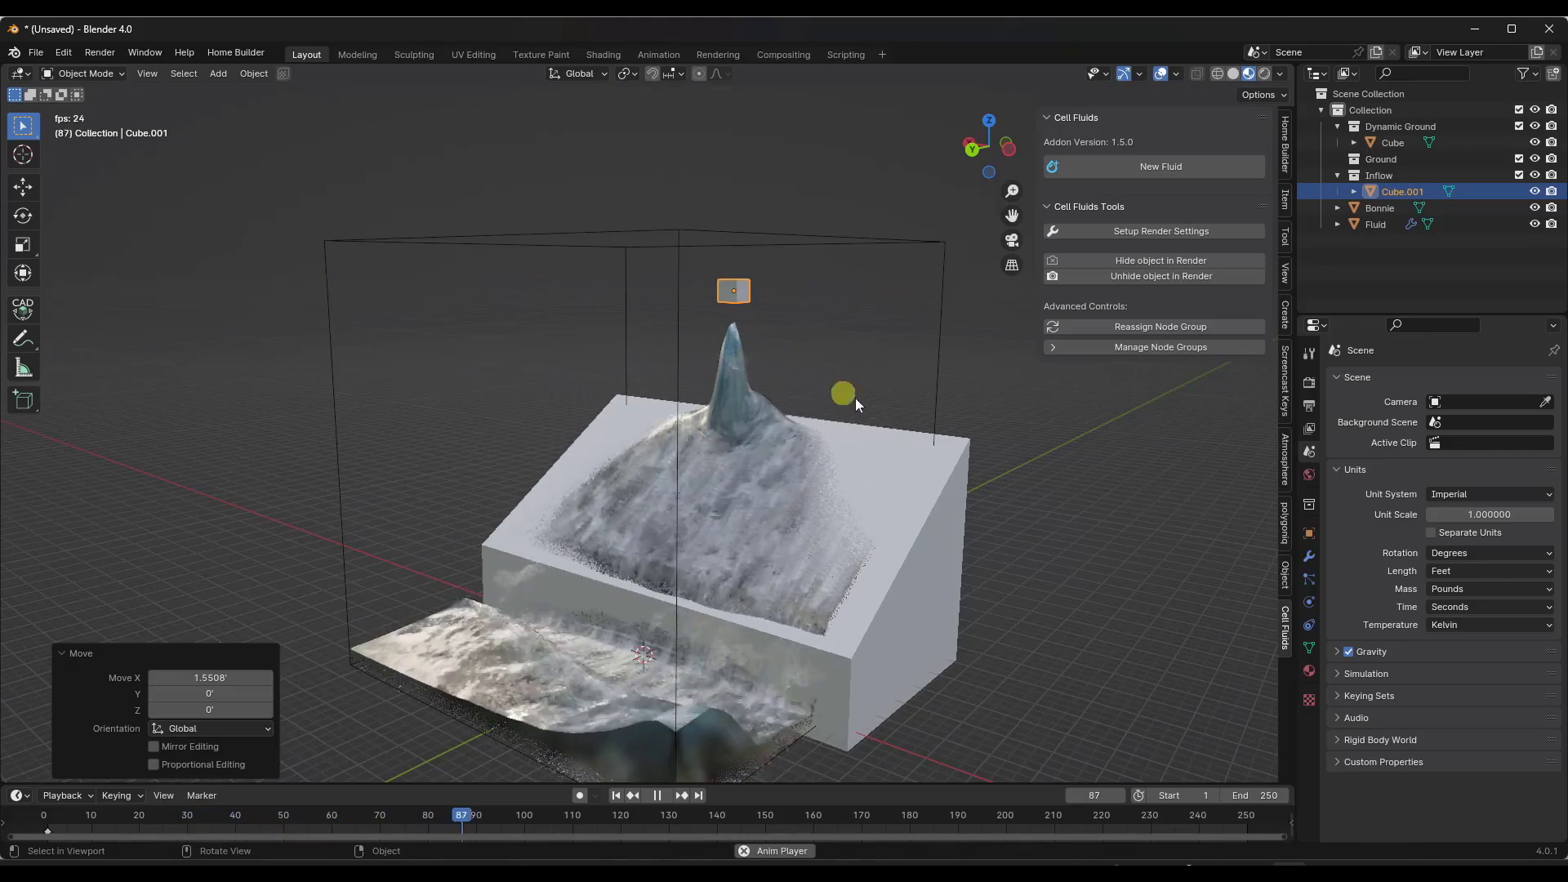
- Duplicate the inflow cube and place the copy in the pool's front corner, about 28' in Y, -27' in Z and 13.05' in X
left_click(840, 419)
key("KP_Decimal")
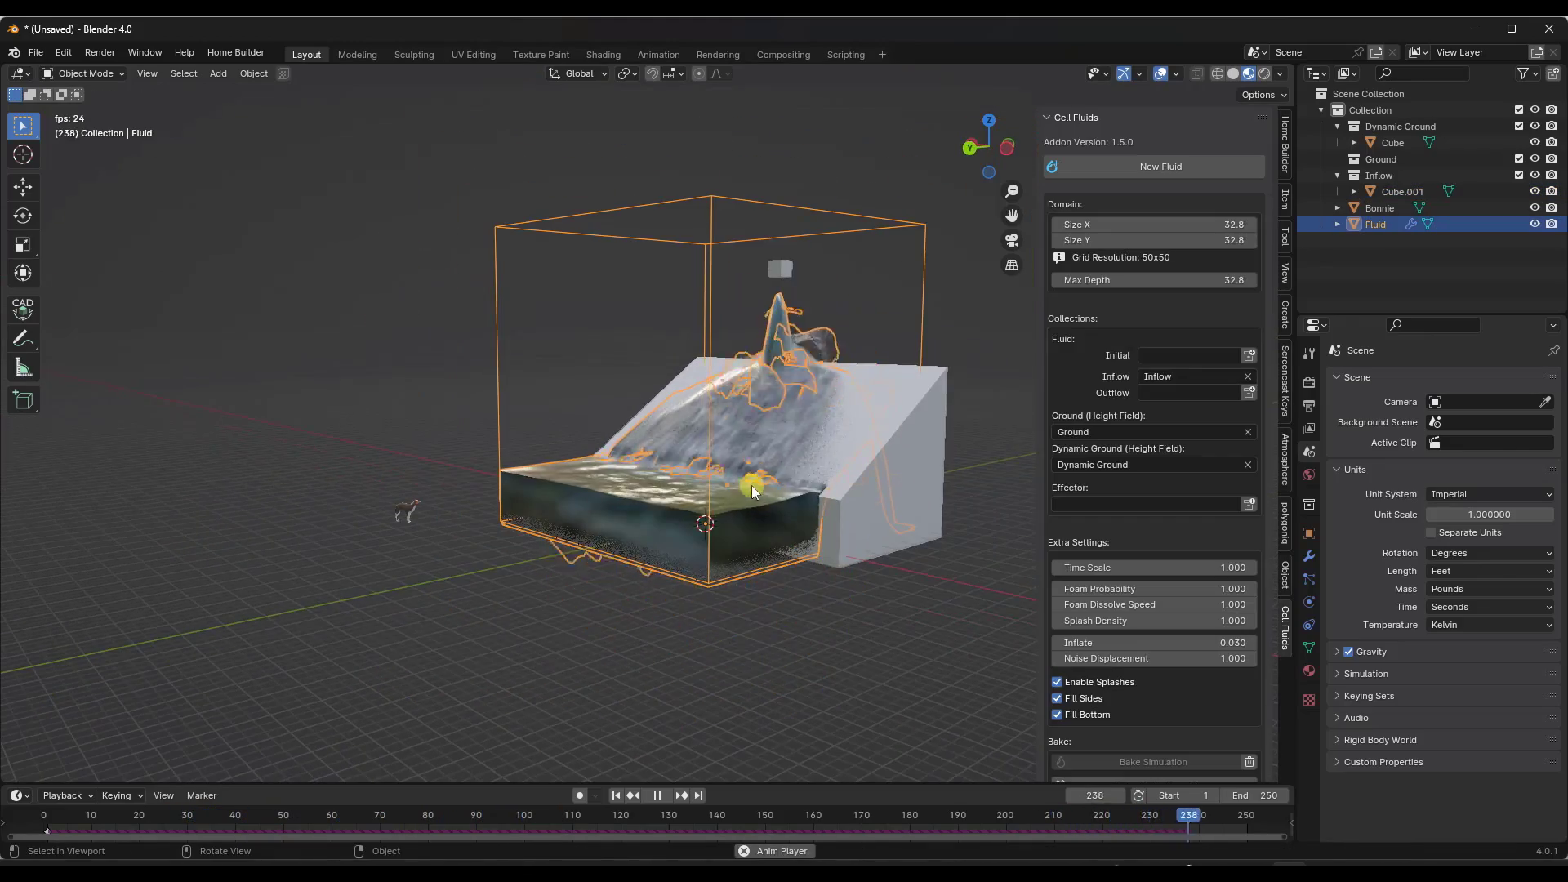
middle_click_drag(790, 511, 754, 513)
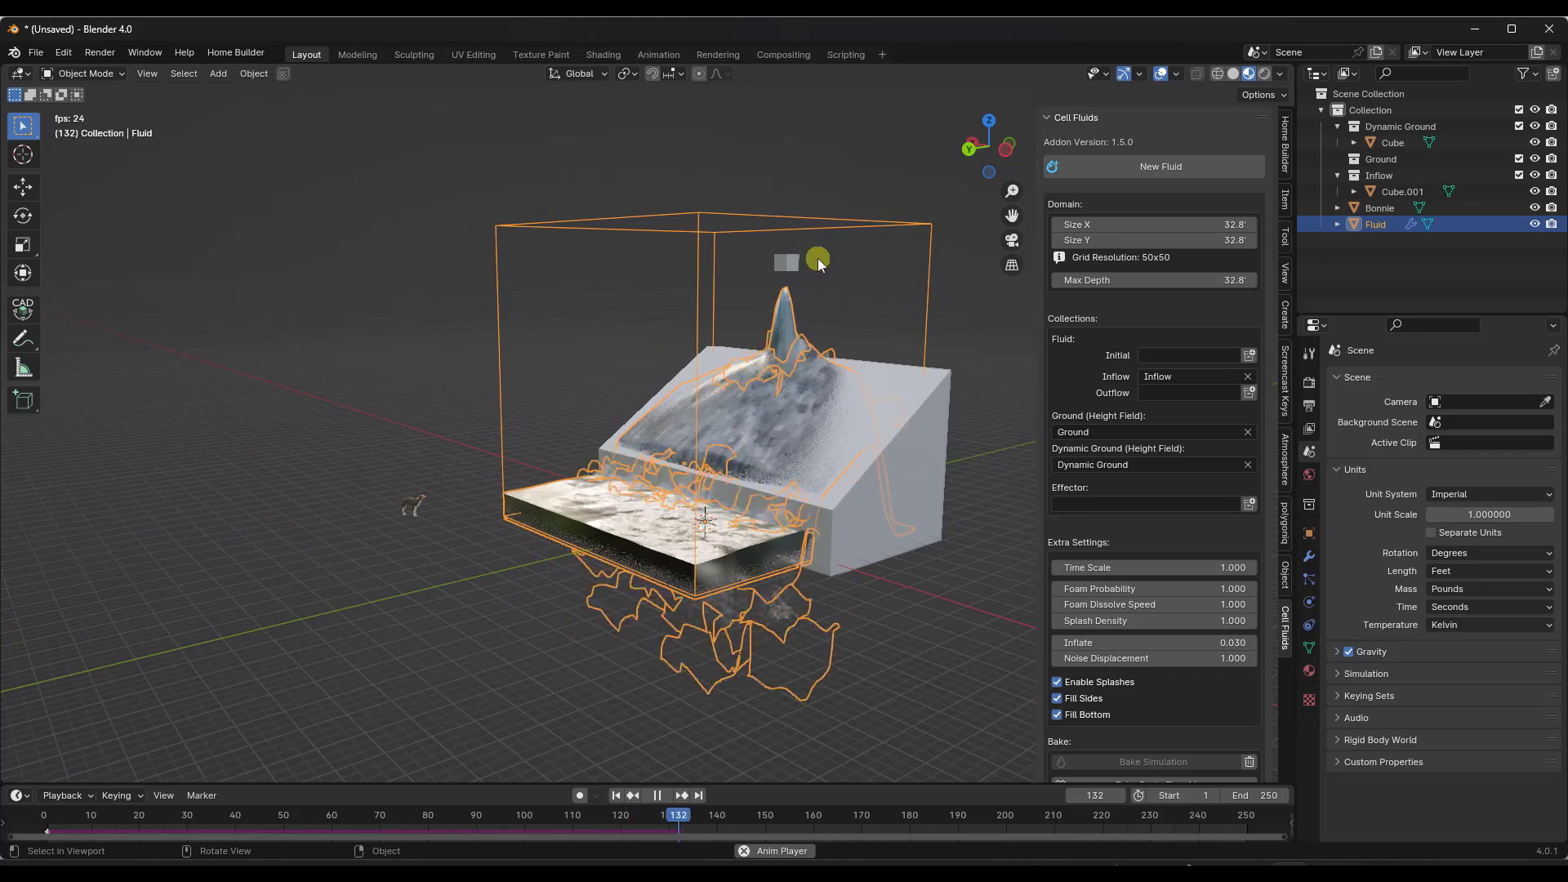
left_click(787, 265)
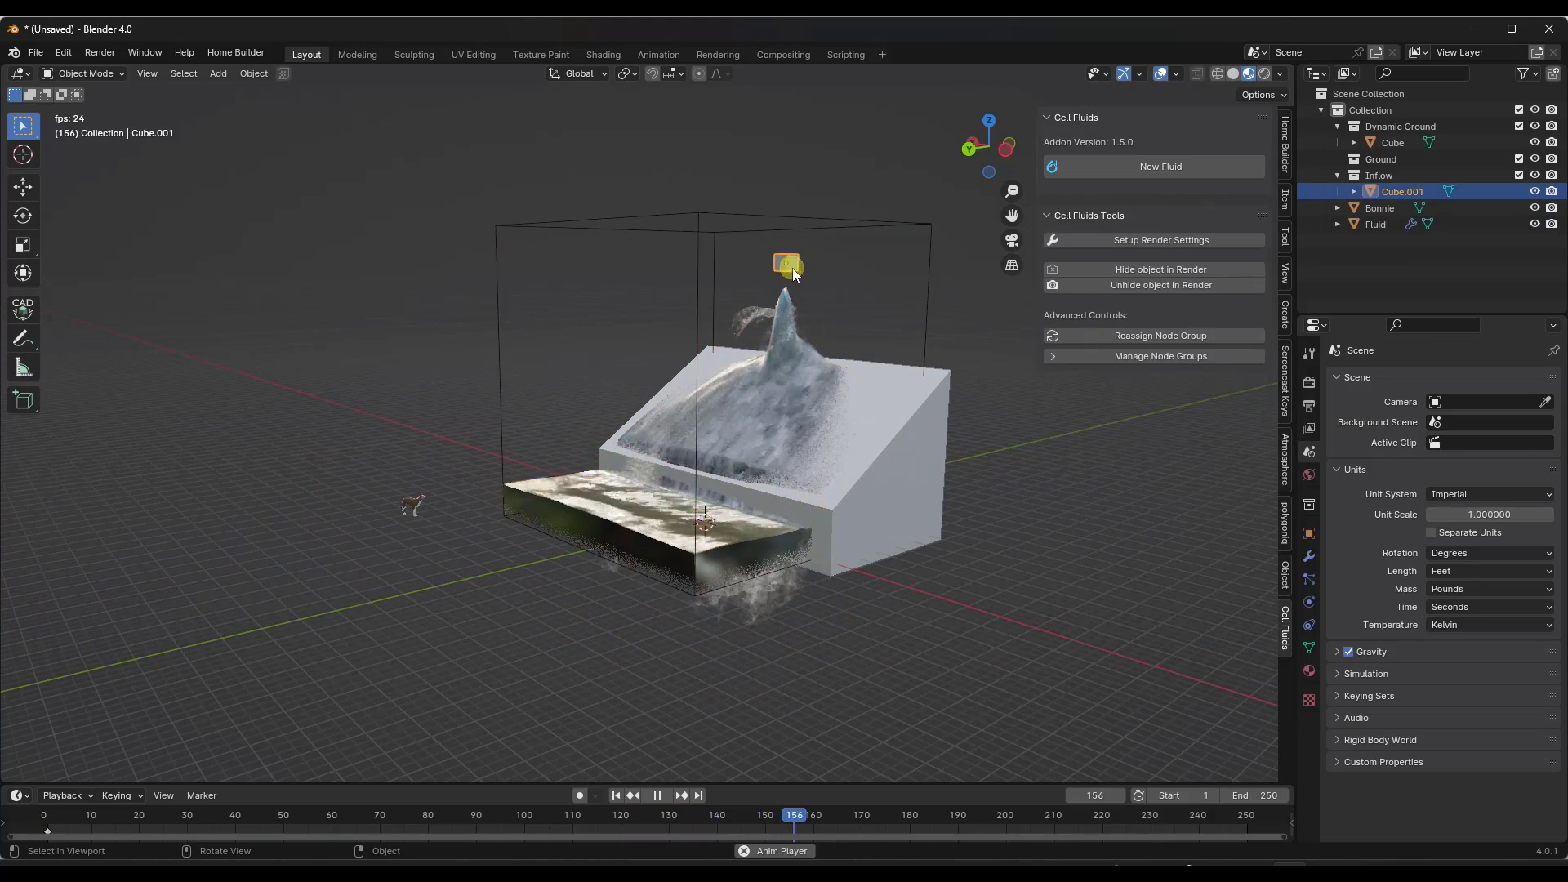
left_click(1007, 152)
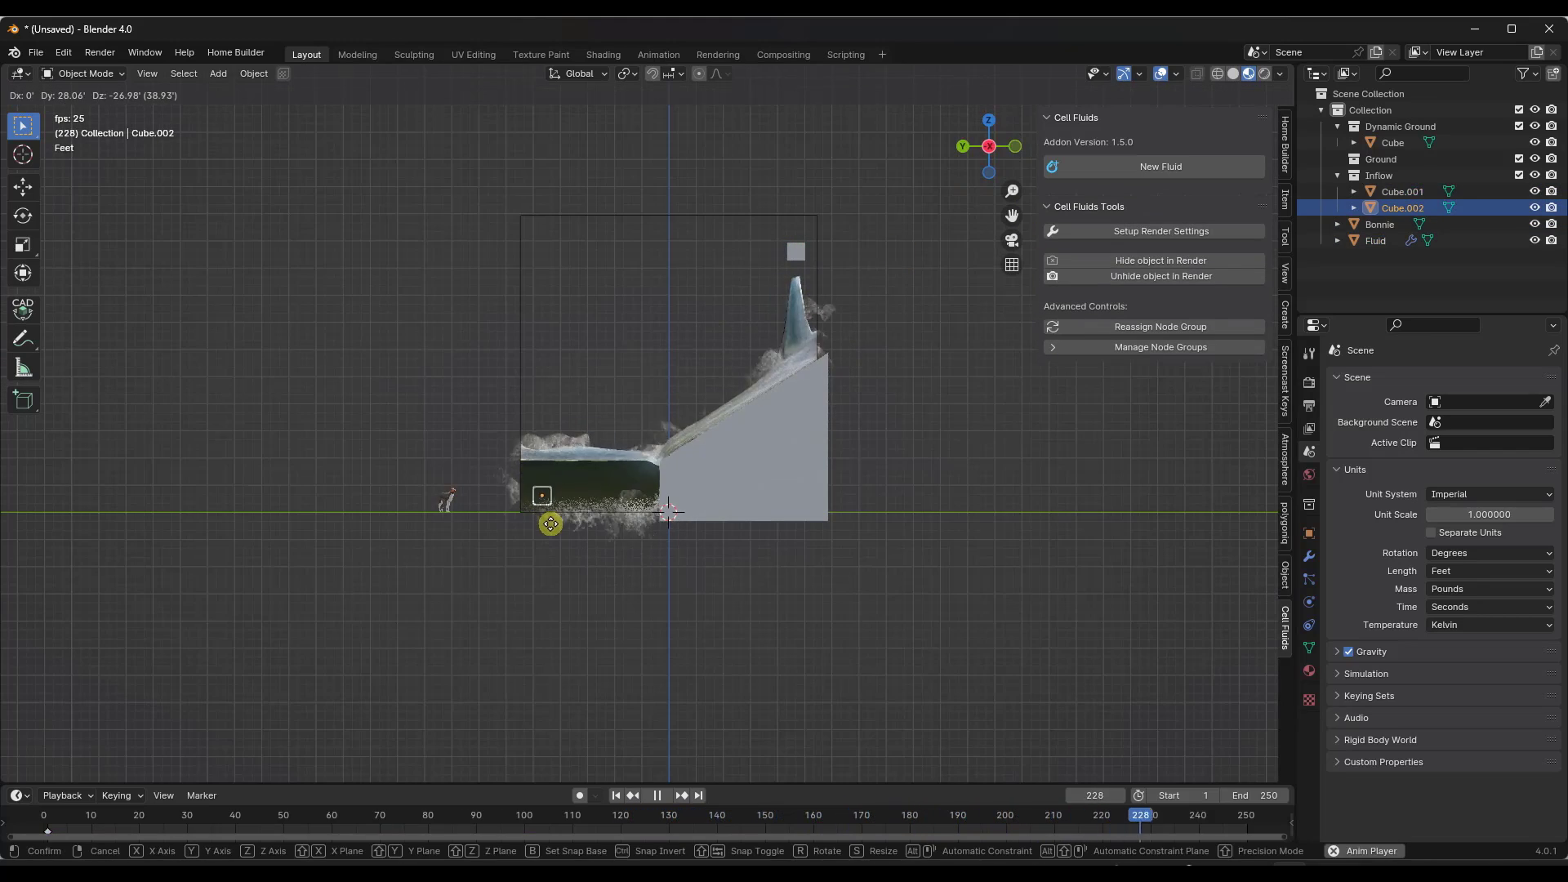
left_click(550, 524)
middle_click_drag(550, 523, 580, 501)
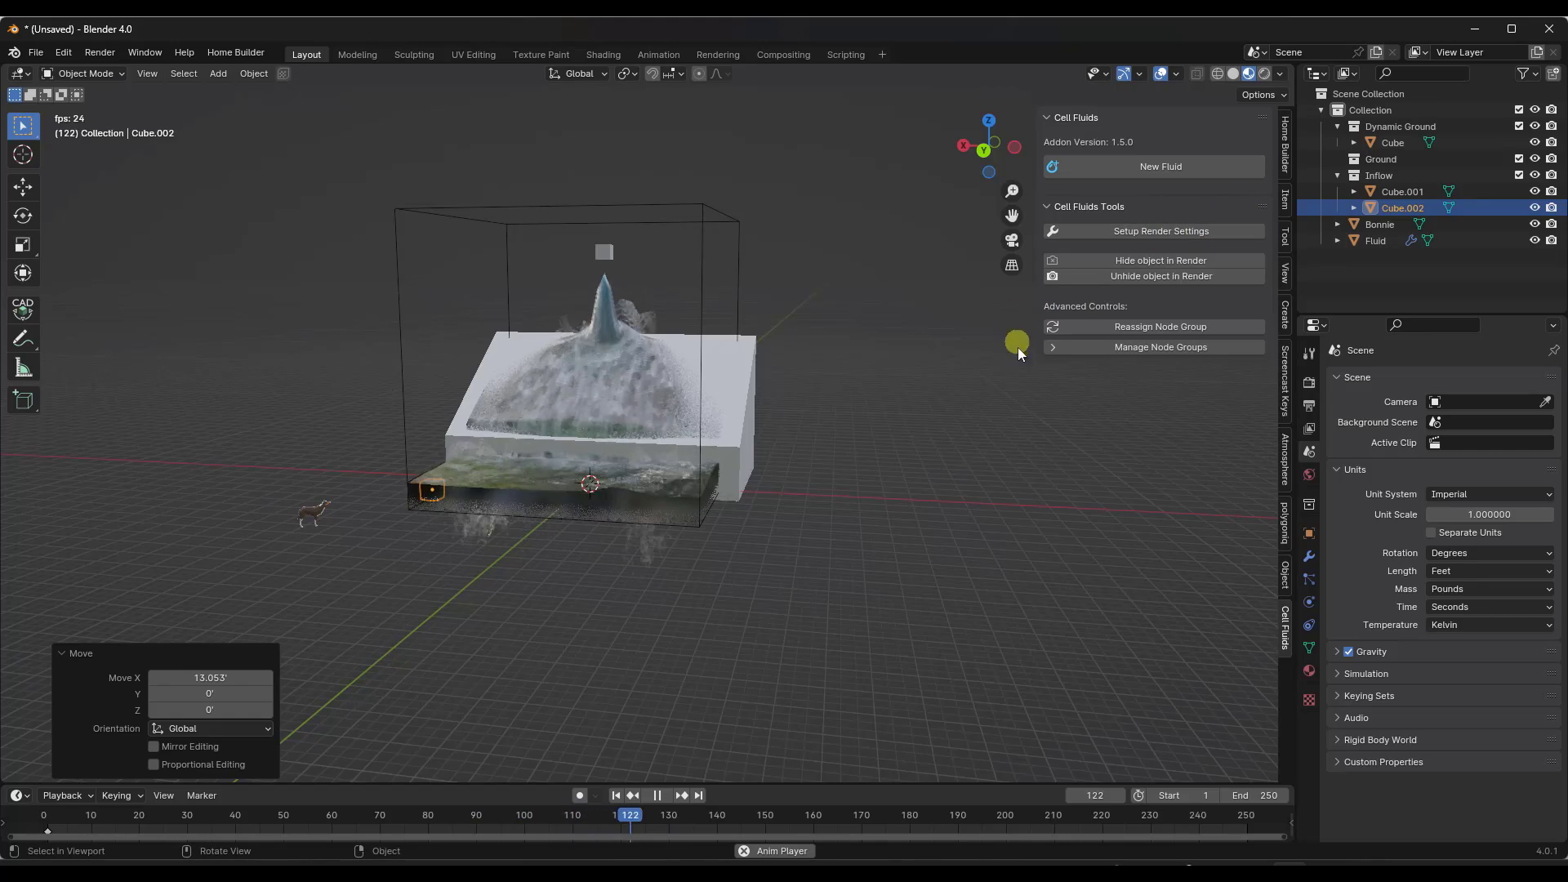
- Create an Outflow collection for the fluid domain and move the duplicated cube from Inflow into it
left_click(741, 278)
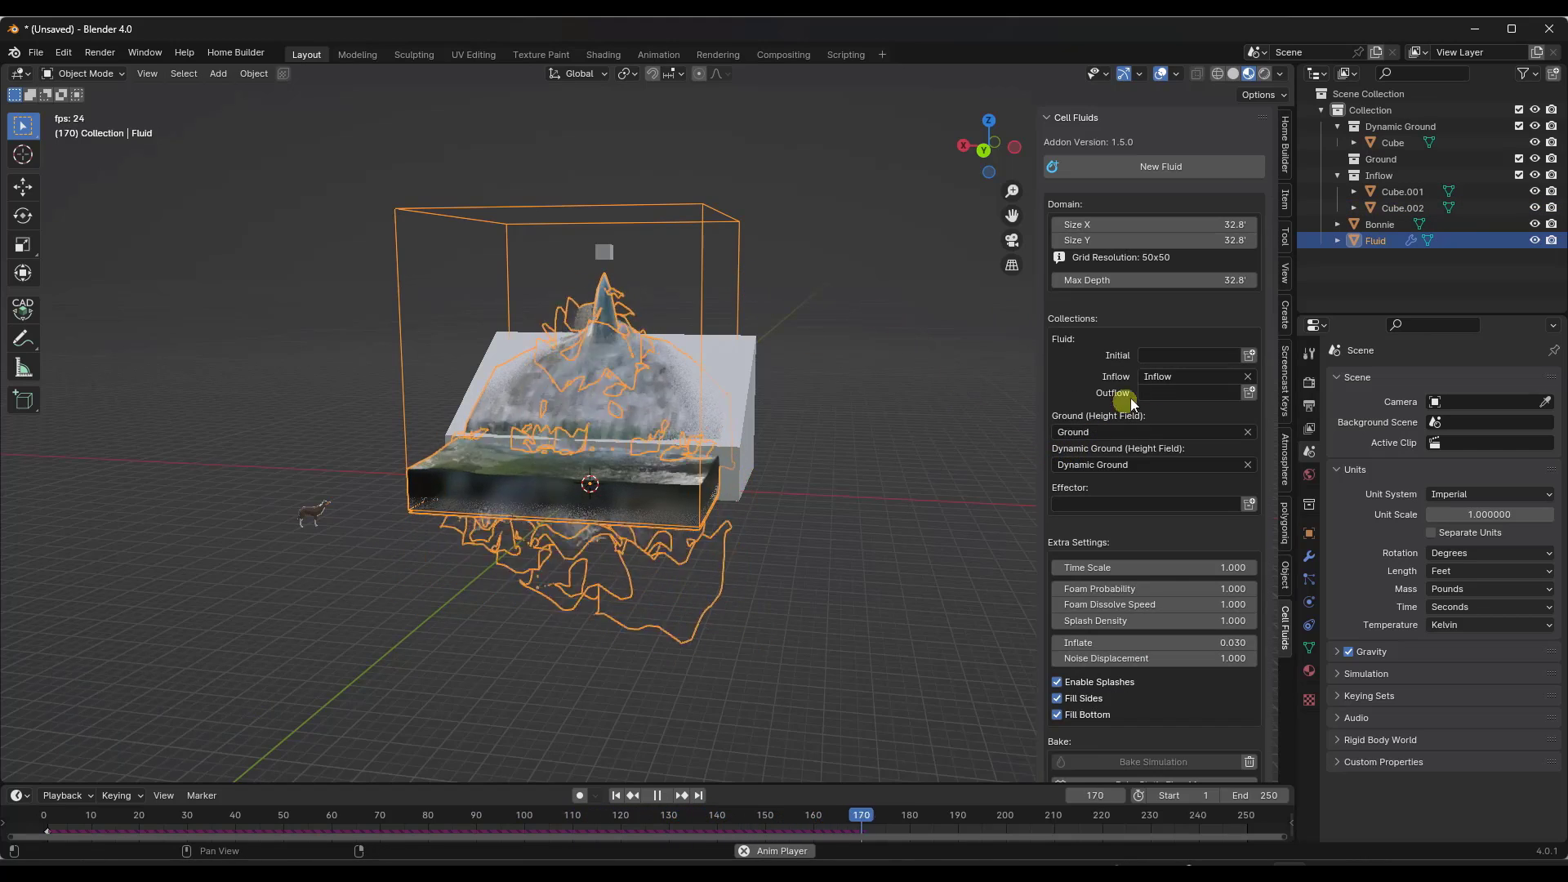
left_click(1248, 396)
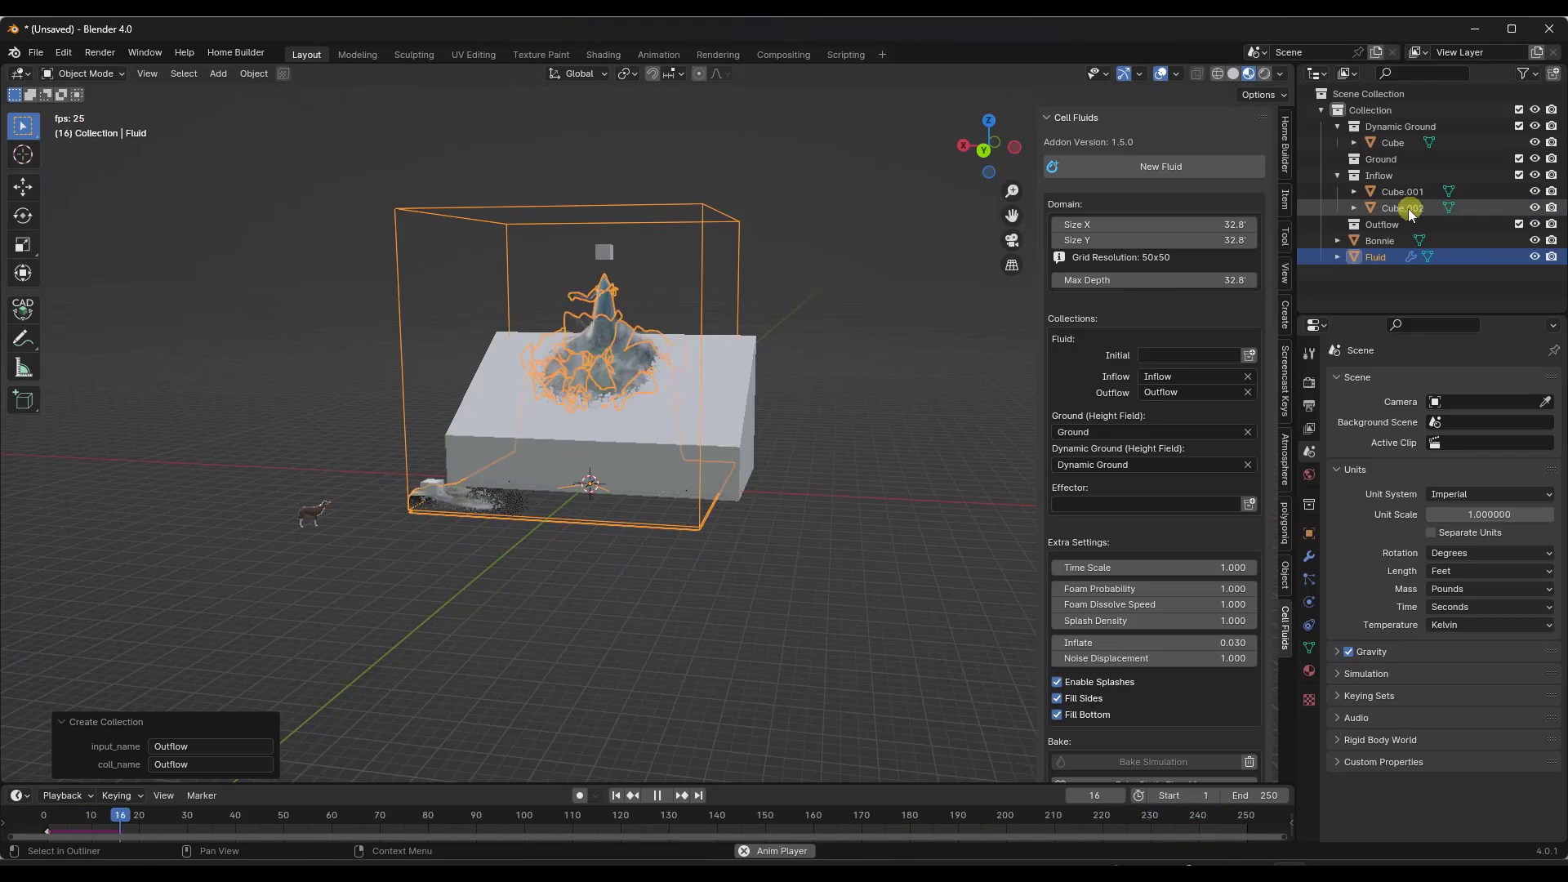
left_click(1393, 209)
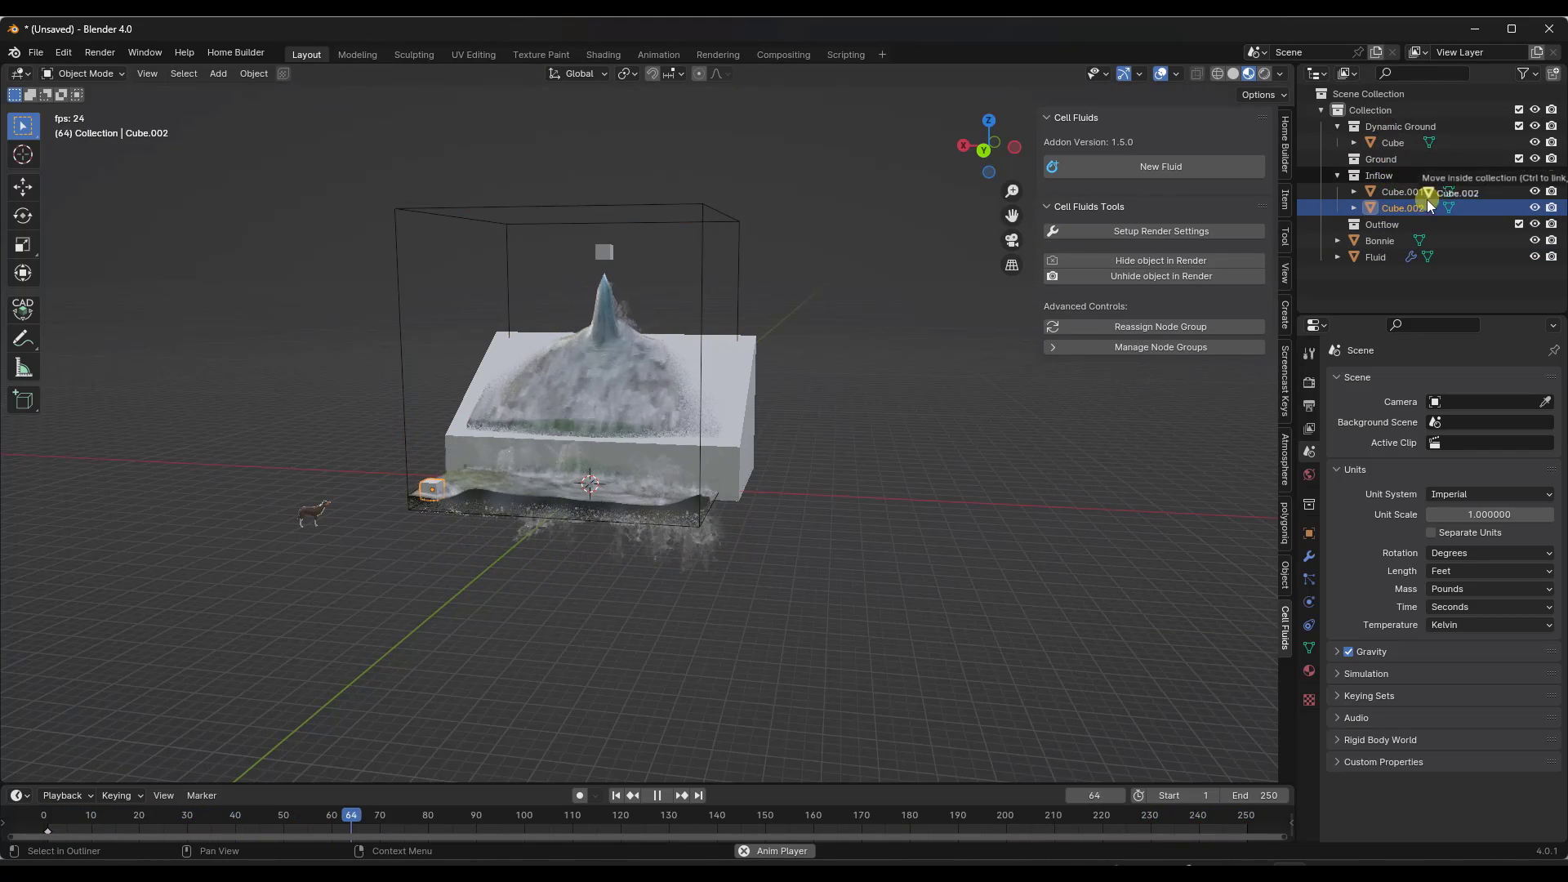
left_click_drag(1389, 231, 1388, 230)
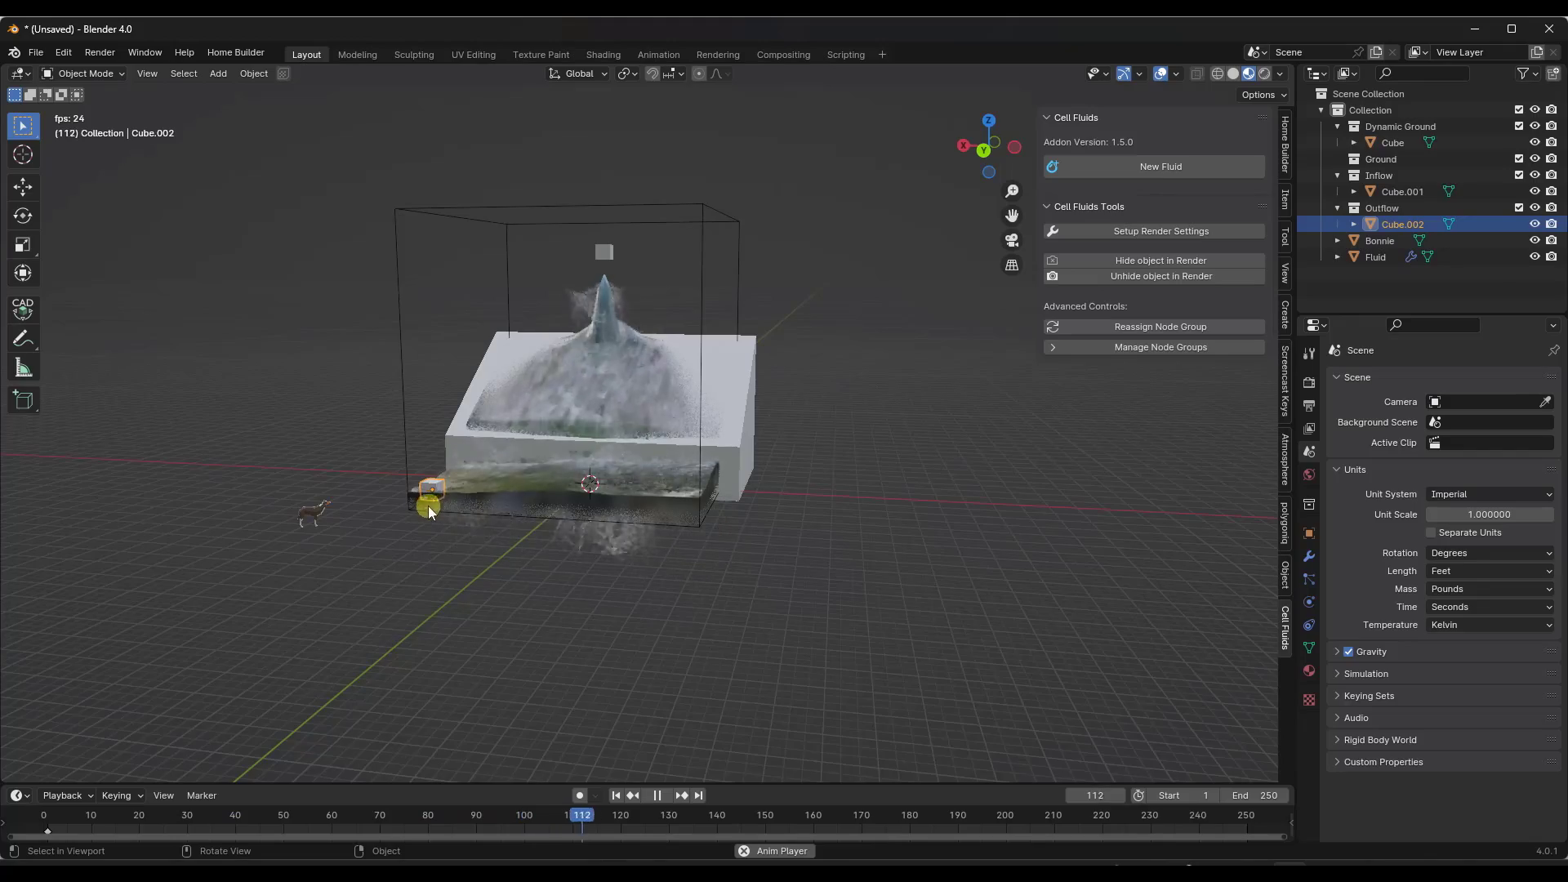
- Scale the outflow cube by about -12.34 along global Y and move it about -0.85' in Z
mouse_move(428, 508)
middle_mouse_down()
mouse_move(618, 528)
mouse_move(439, 482)
mouse_move(497, 503)
mouse_move(451, 487)
middle_mouse_up()
scroll(439, 481, "up", 3)
key("s")
key("x")
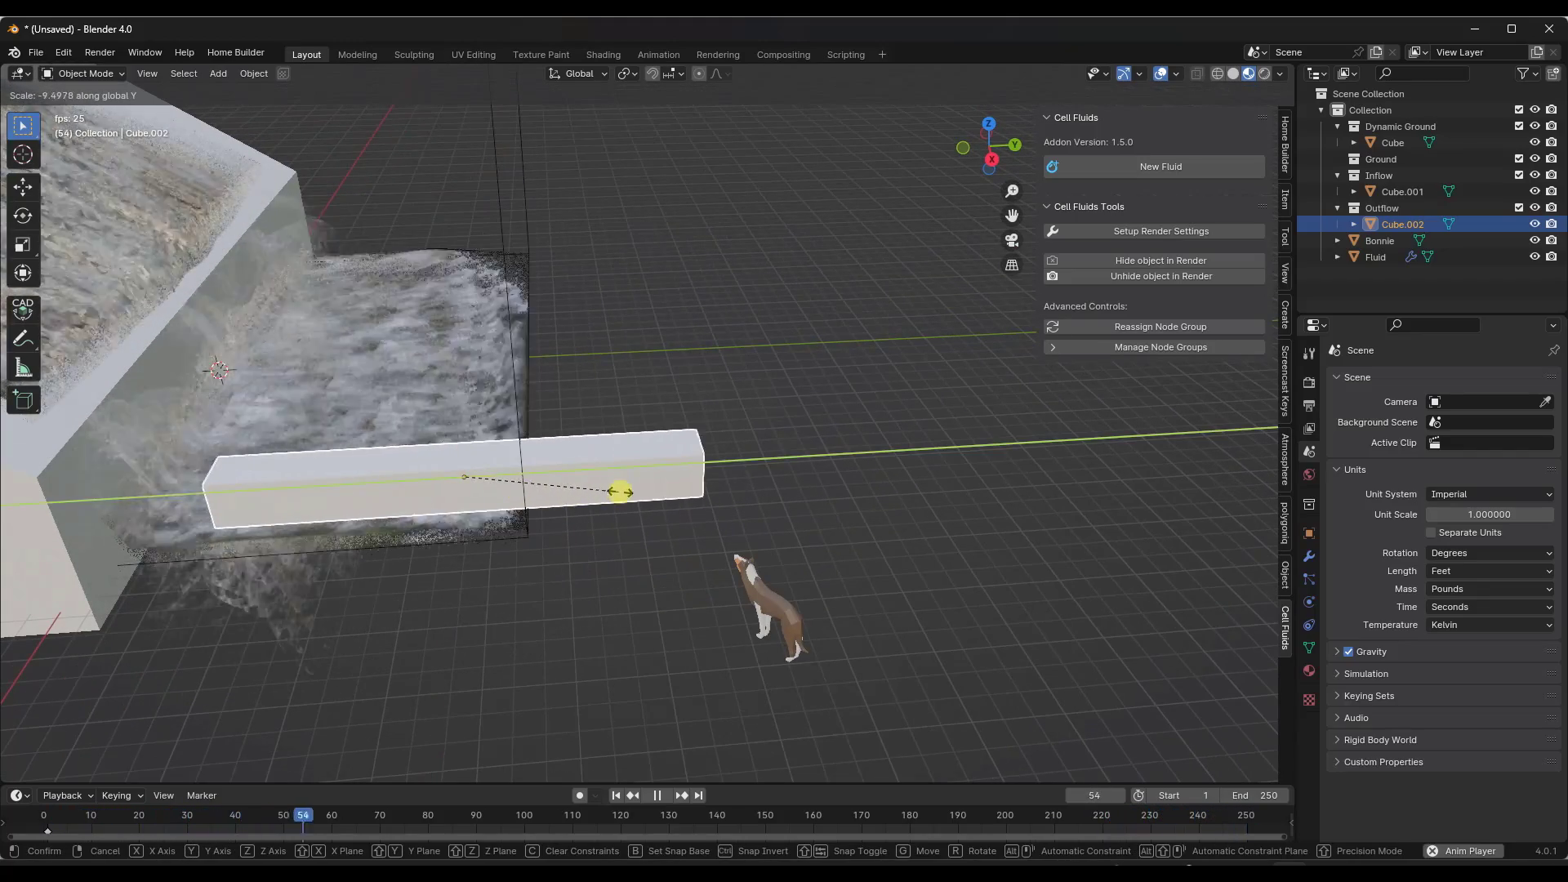
left_click(657, 482)
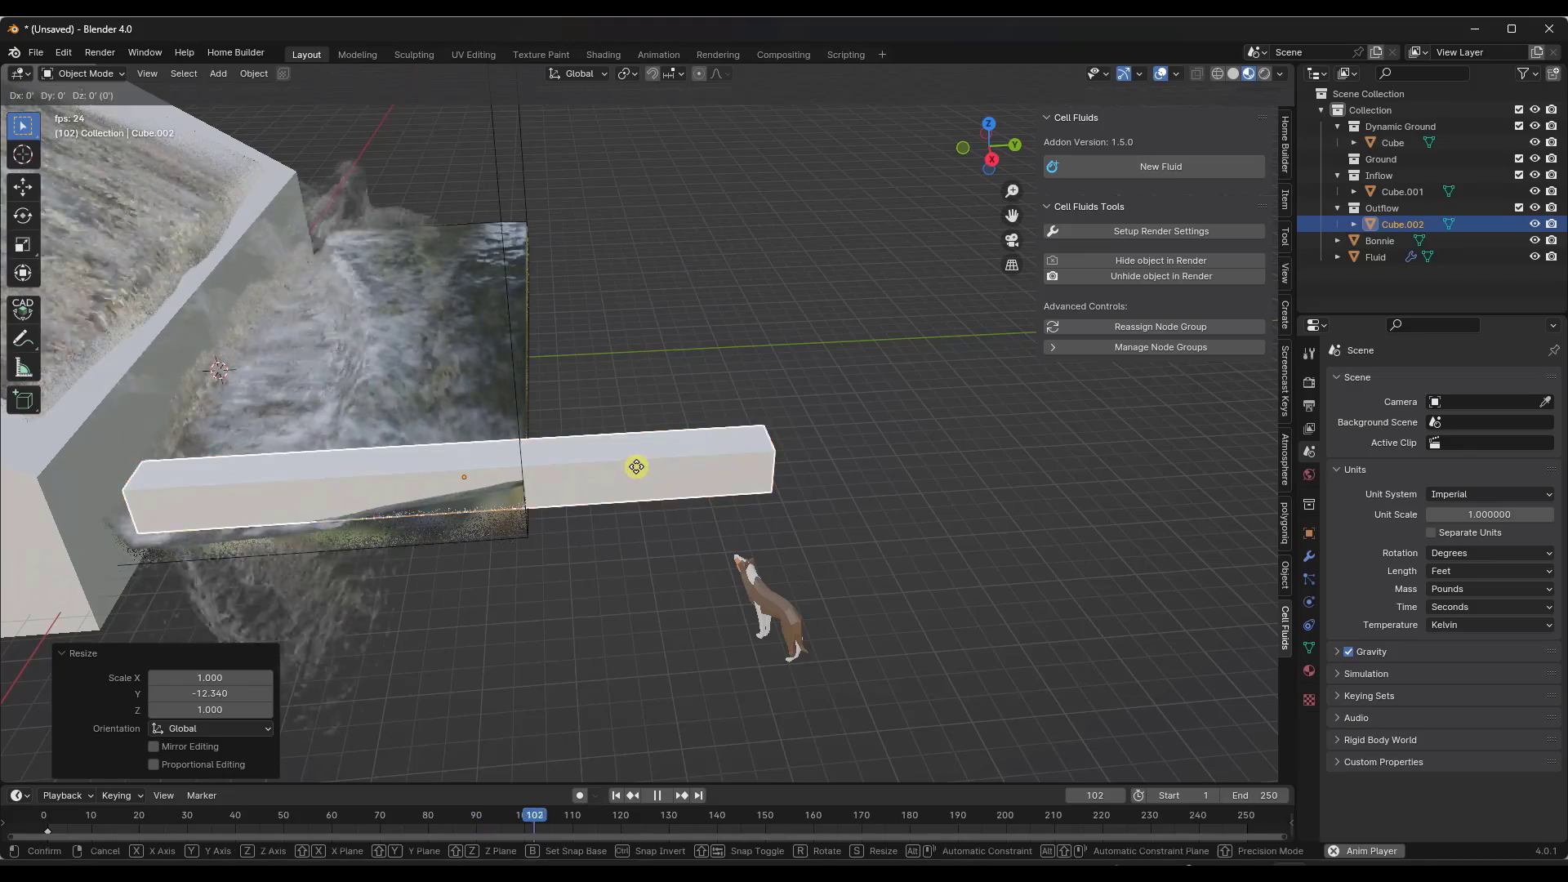
key("g")
key("z")
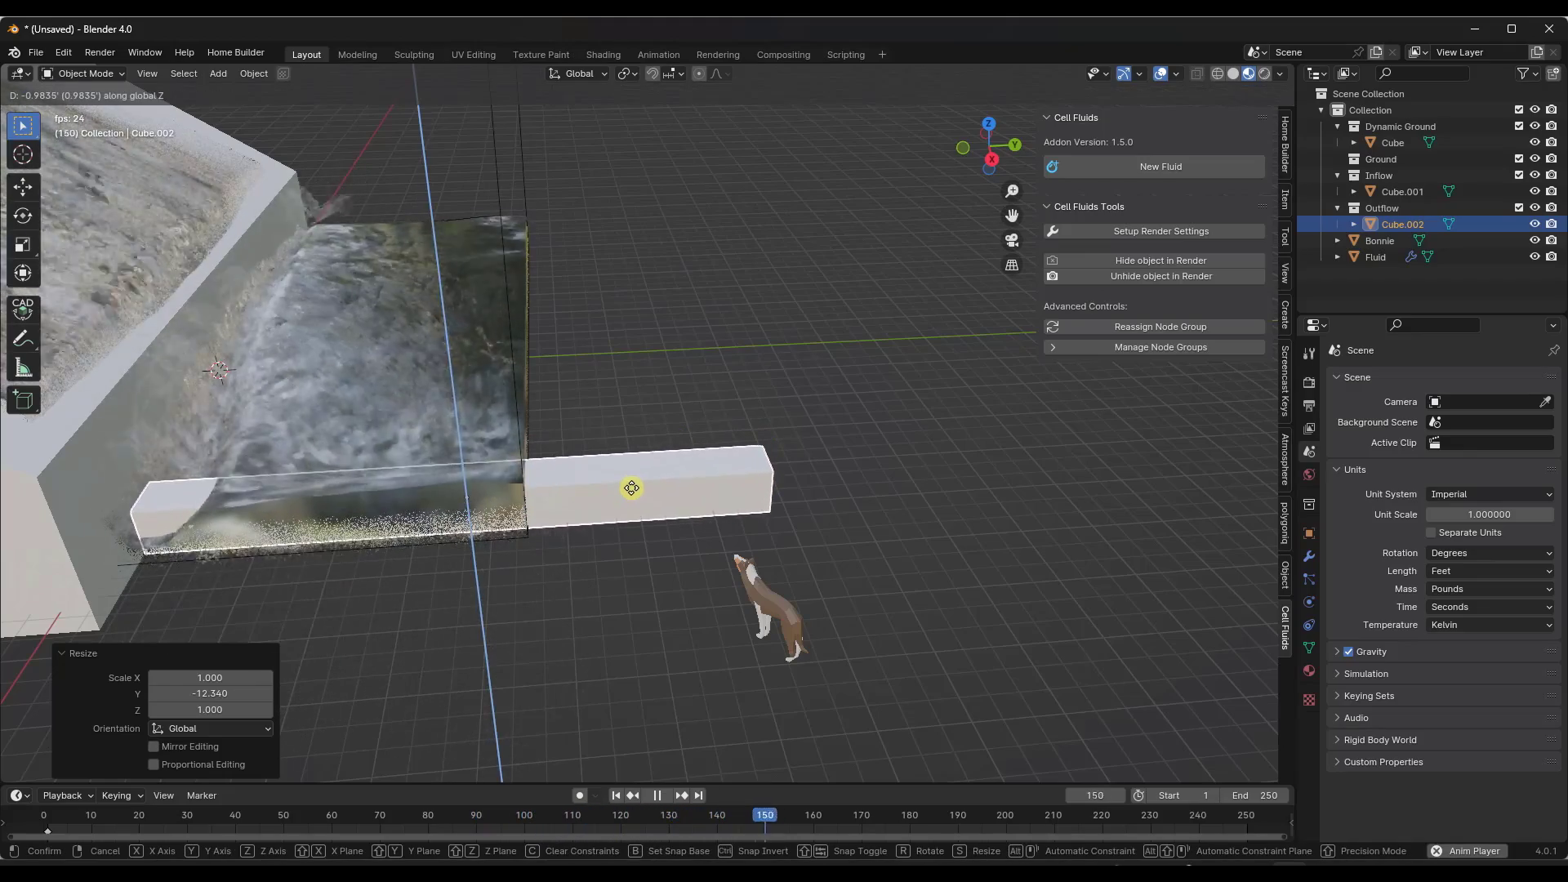
left_click(633, 491)
- Apply the outflow box's rotation and scale, and examine how the water drains around it during playback
middle_click_drag(633, 490, 523, 457)
left_click(254, 73)
mouse_move(271, 158)
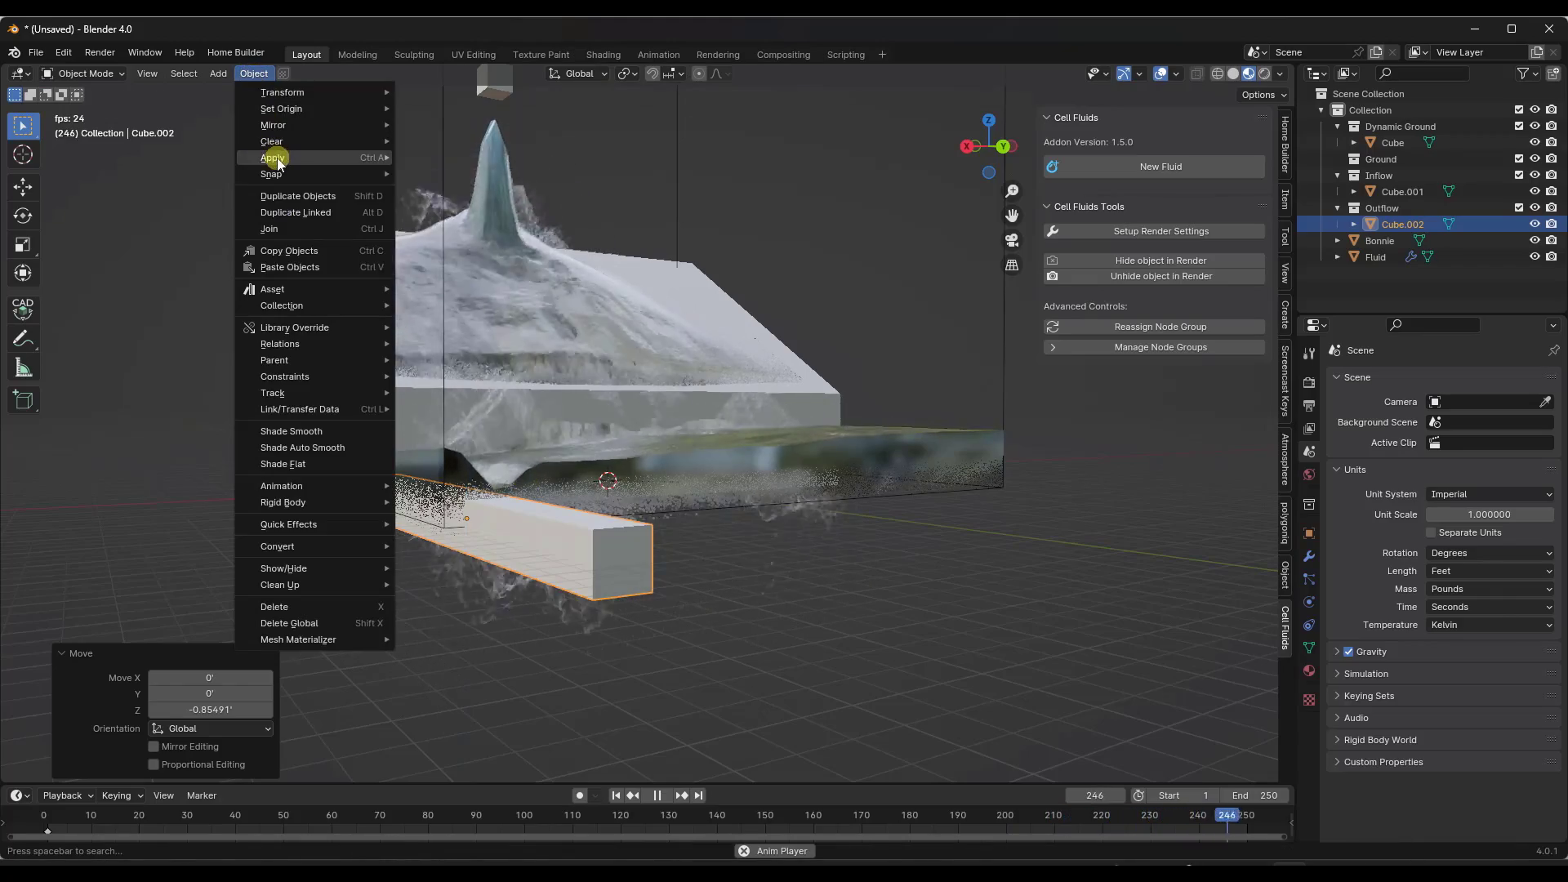
left_click(455, 222)
middle_click_drag(449, 425, 443, 361)
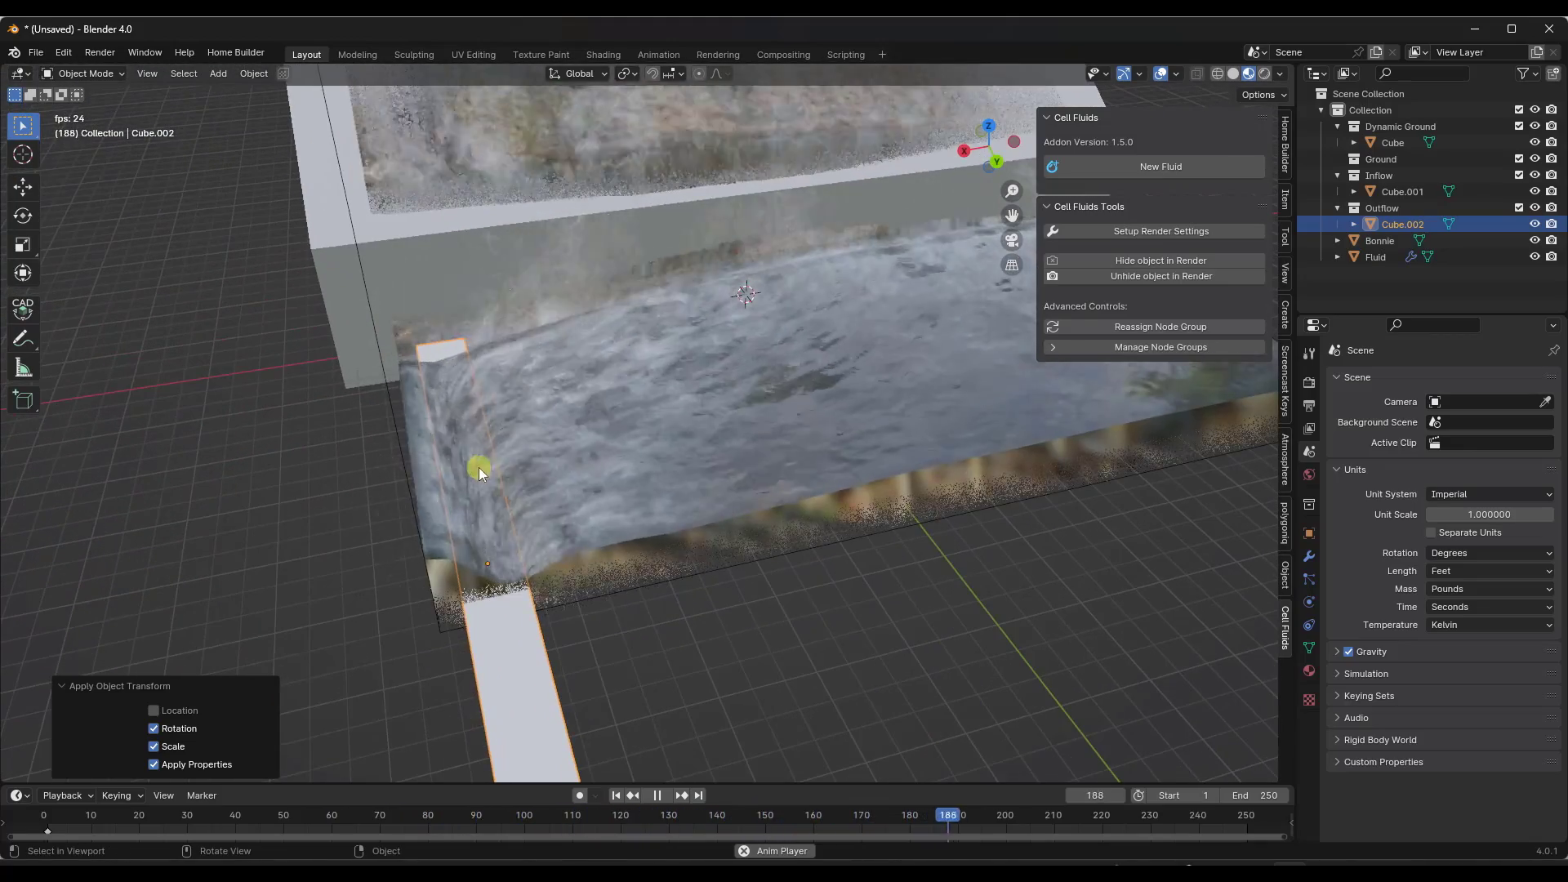
scroll(480, 465, "up", 2)
scroll(546, 433, "down", 8)
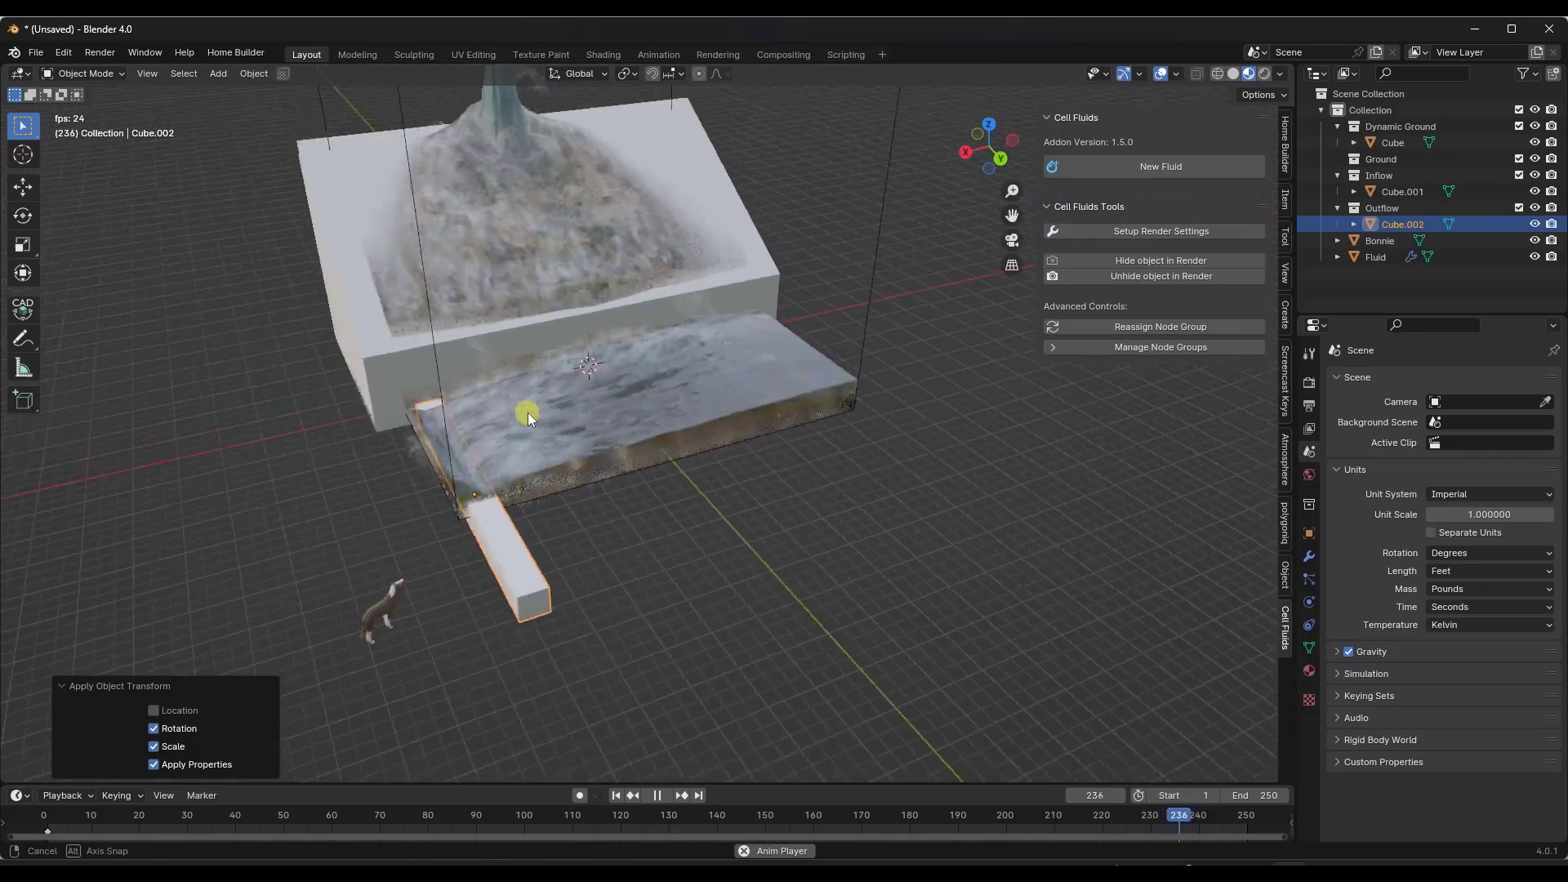
scroll(605, 270, "up", 4)
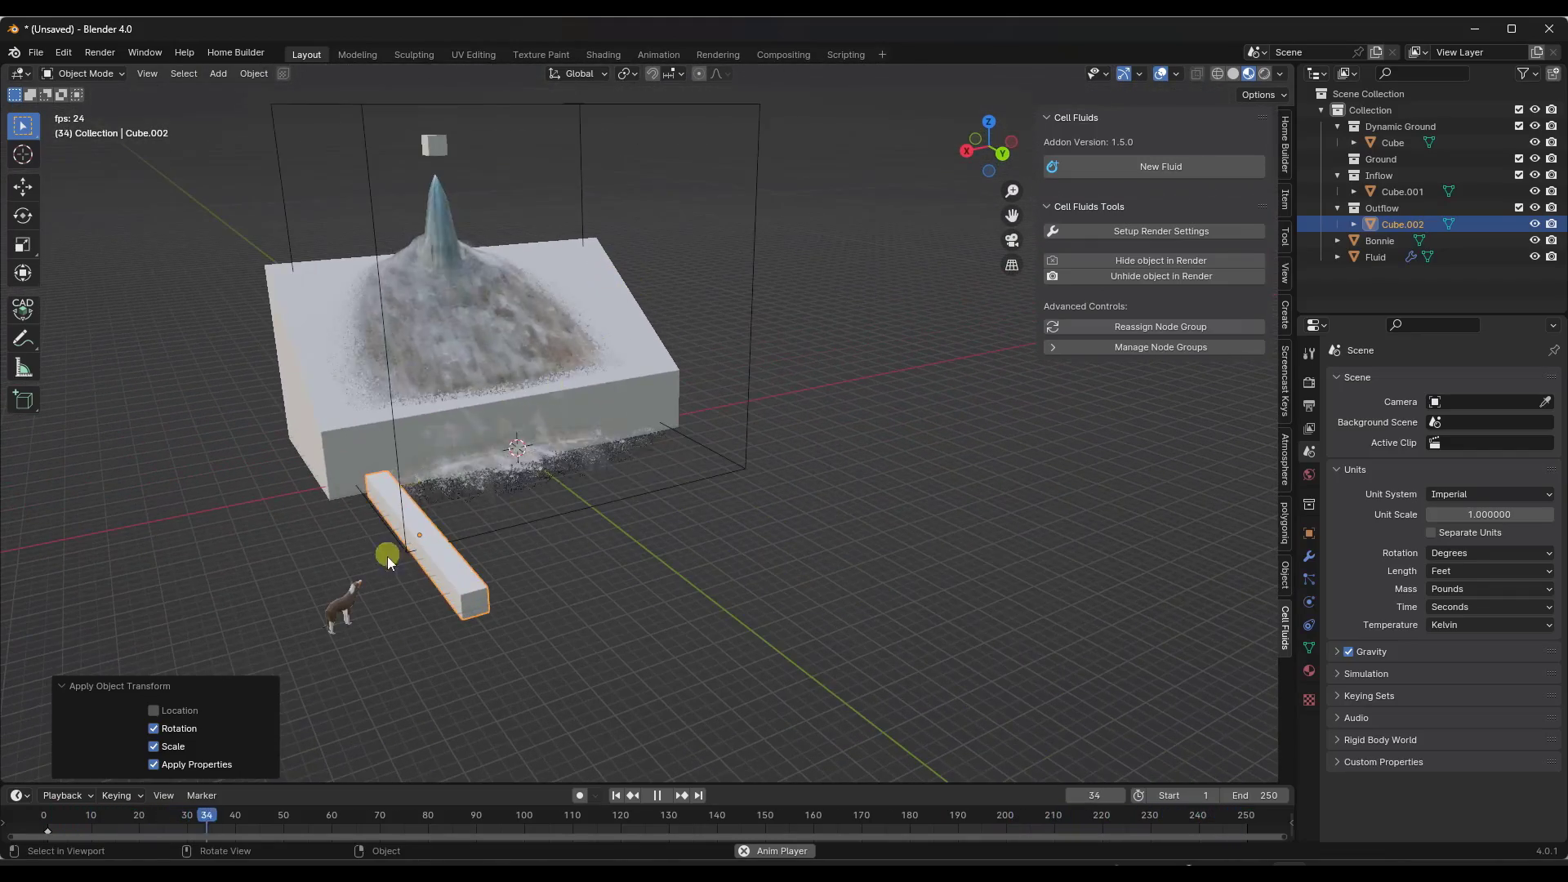
- Set the fluid's Foam Probability to 0.180 and Splash Density to 0.300
left_click(752, 336)
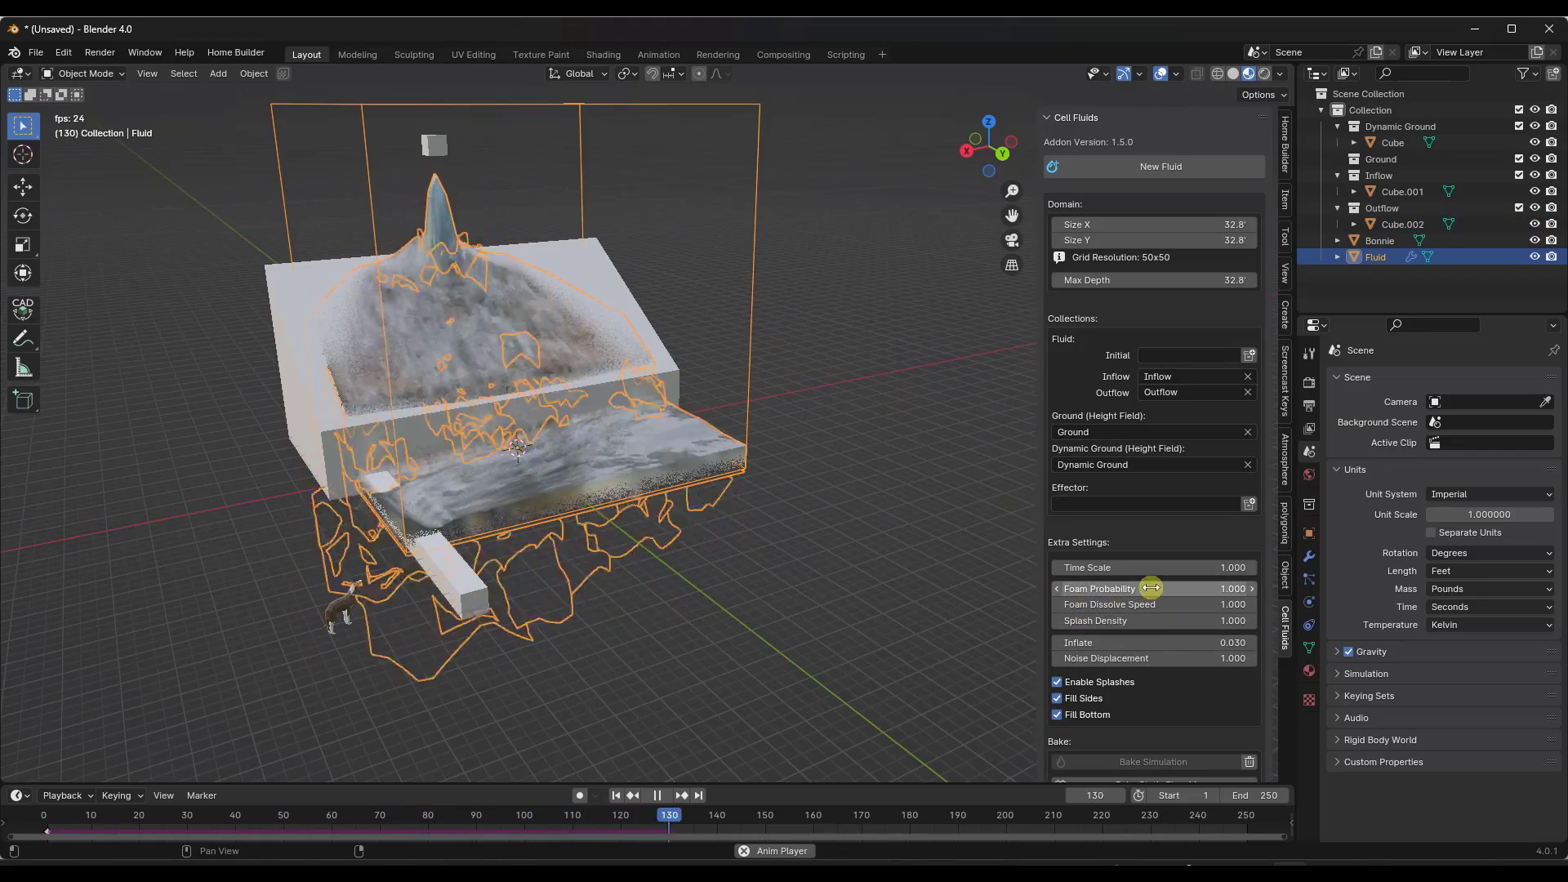
left_click_drag(1151, 588, 1078, 588)
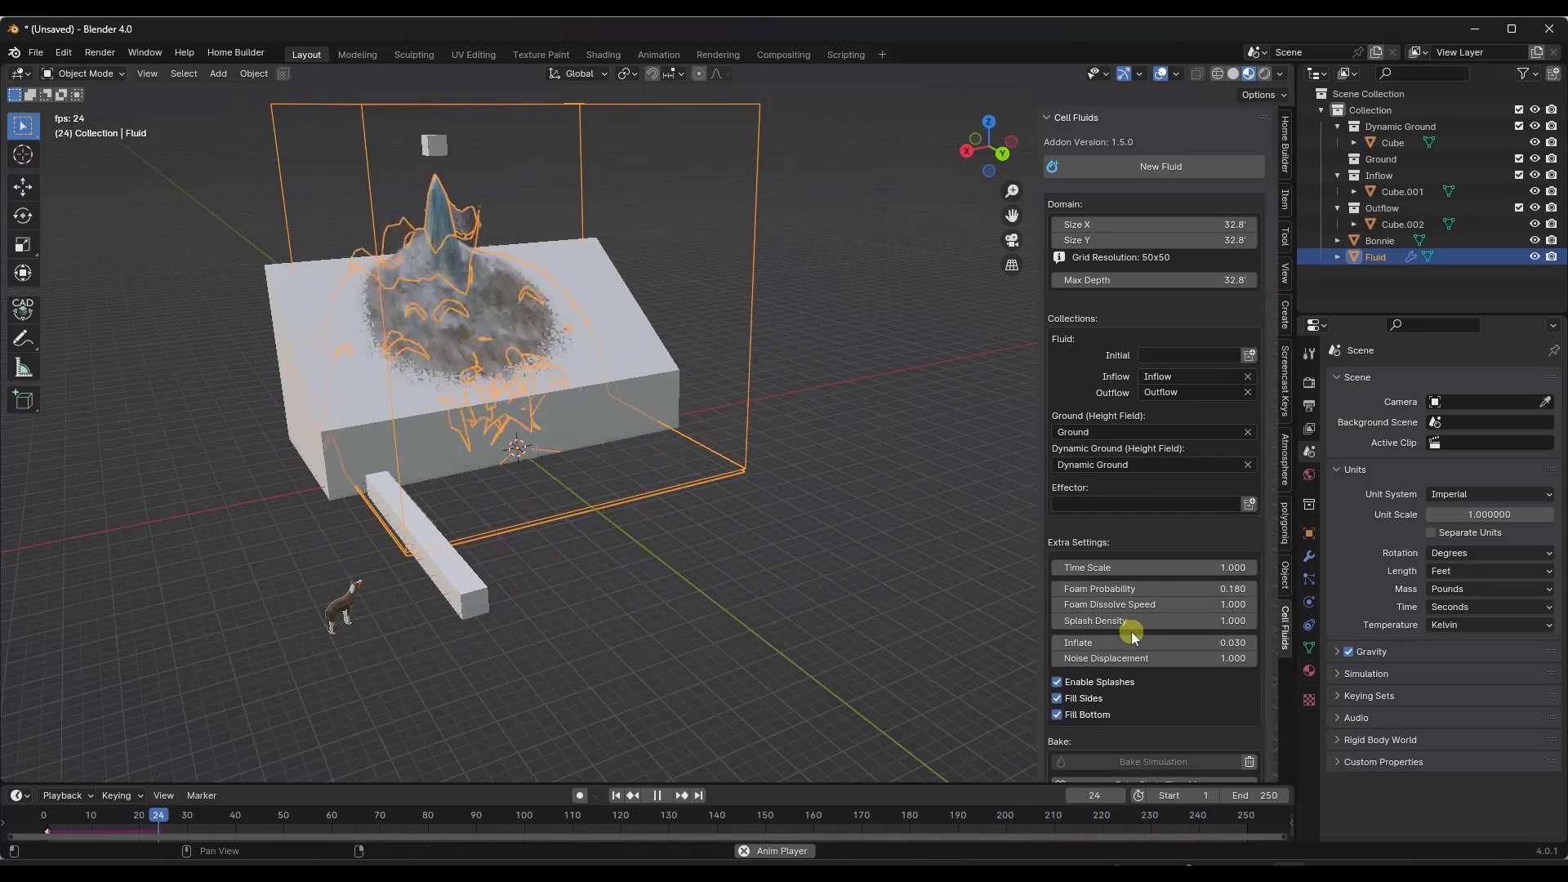
left_click_drag(1146, 625, 1095, 627)
- Scale the inflow cube by about 12.43 along global X to widen the waterfall, and examine the flow from several sides
middle_click_drag(420, 340, 606, 475)
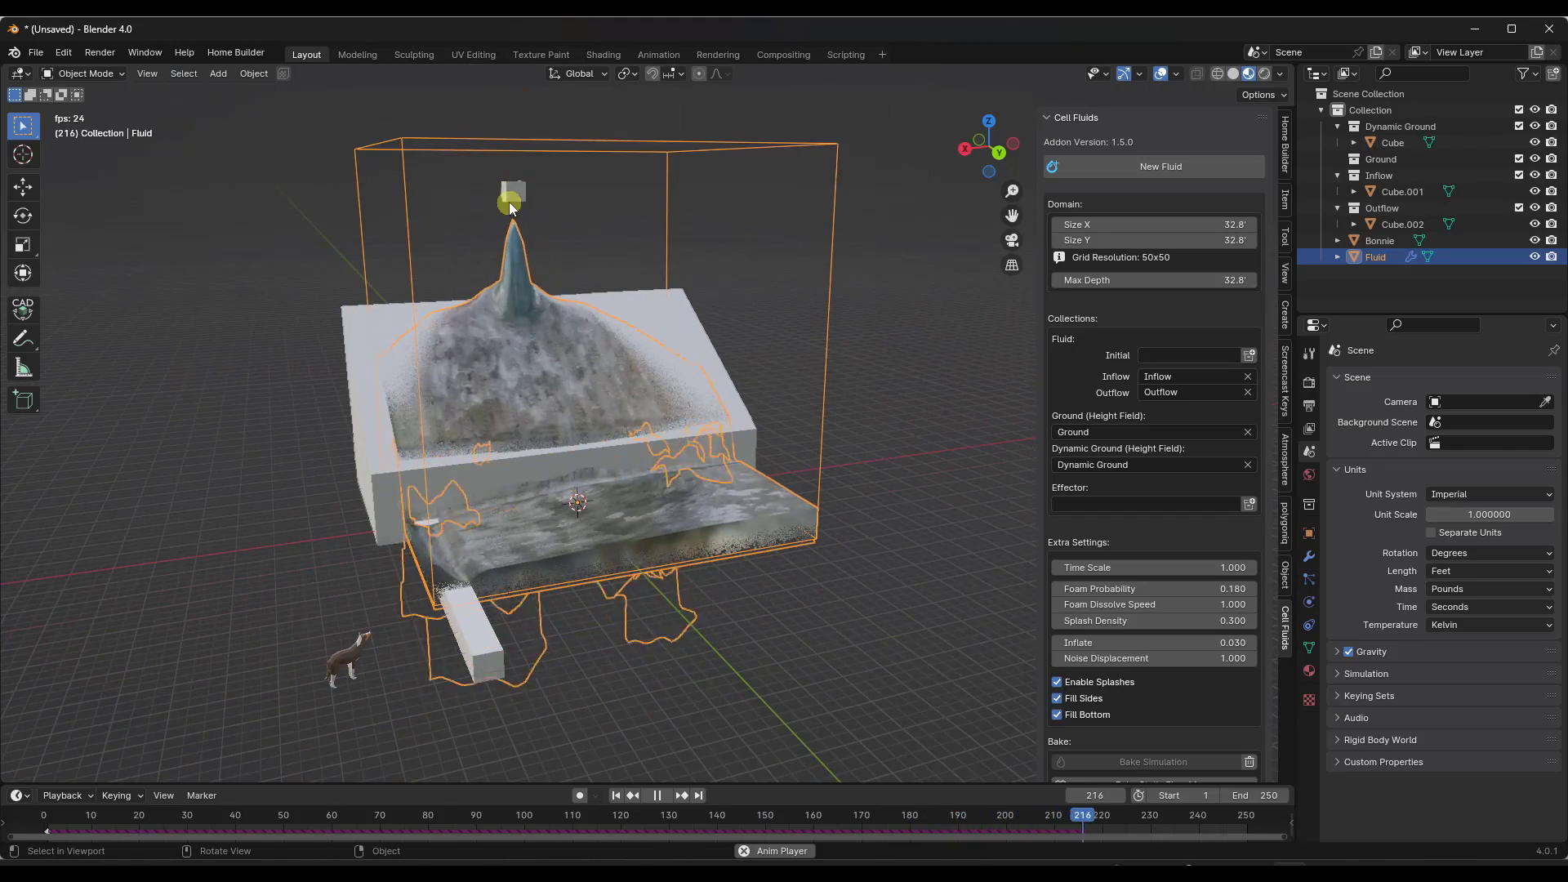
left_click(511, 203)
key("s")
key("x")
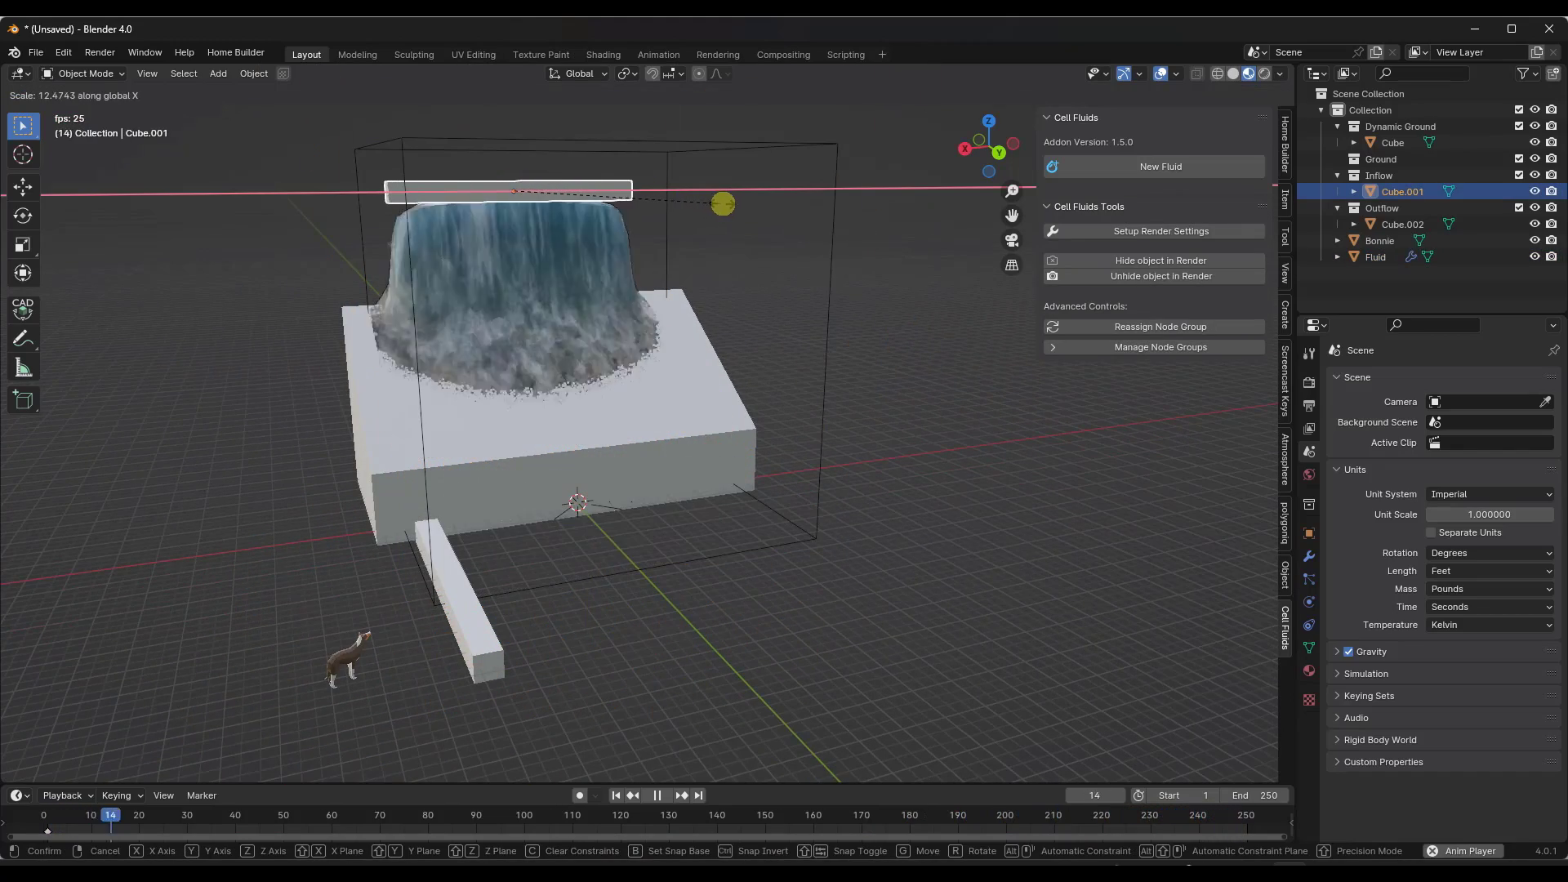
left_click(723, 204)
middle_click_drag(723, 203, 626, 383)
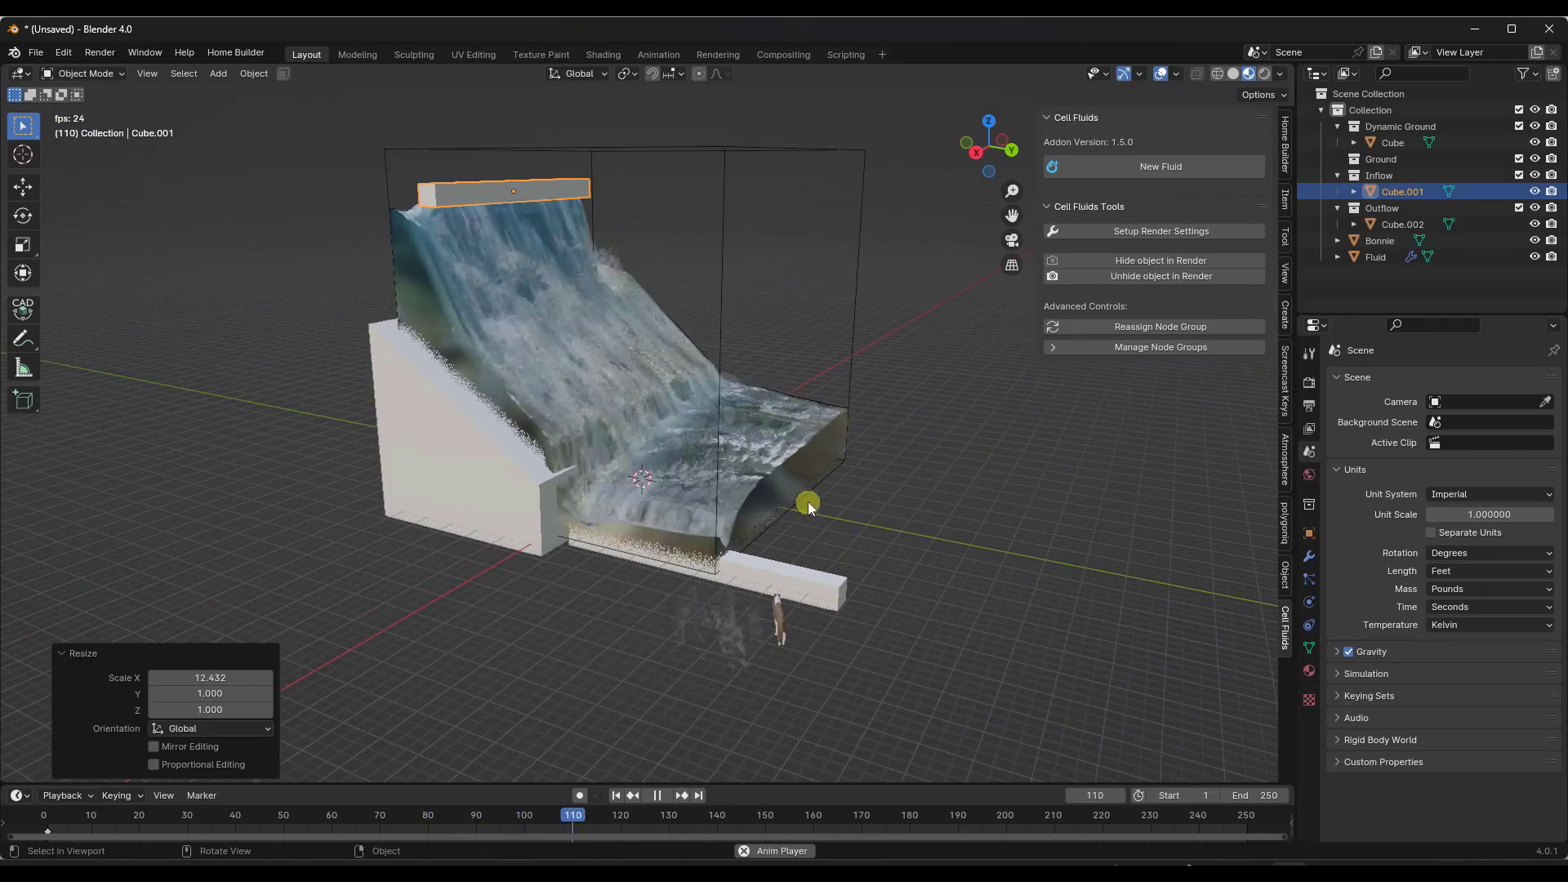
middle_click_drag(807, 502, 493, 416)
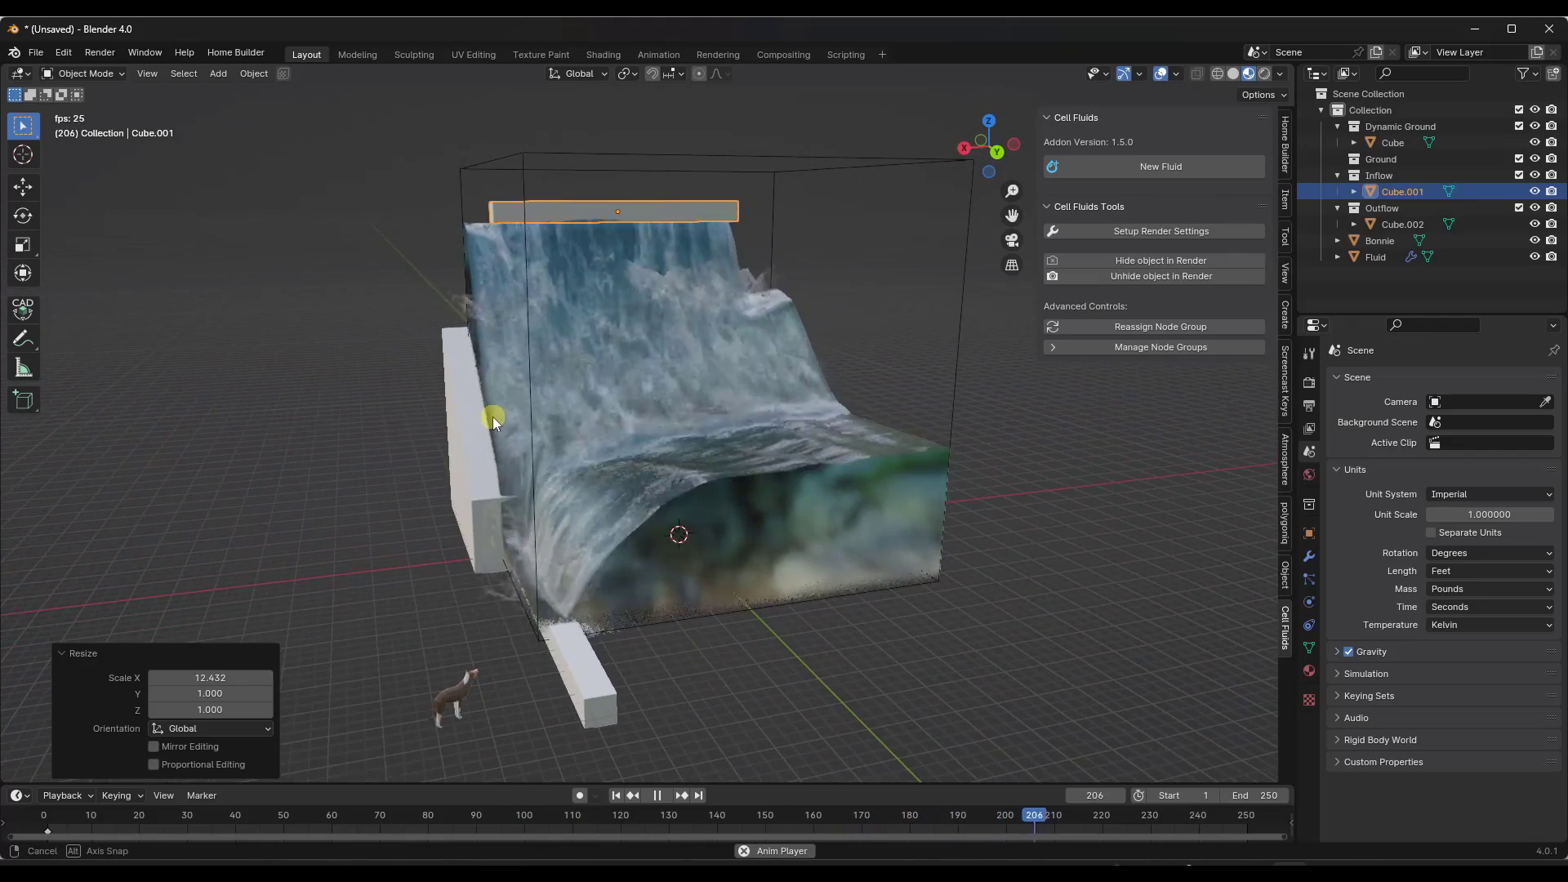
middle_click_drag(527, 482, 703, 419)
scroll(710, 423, "up", 2)
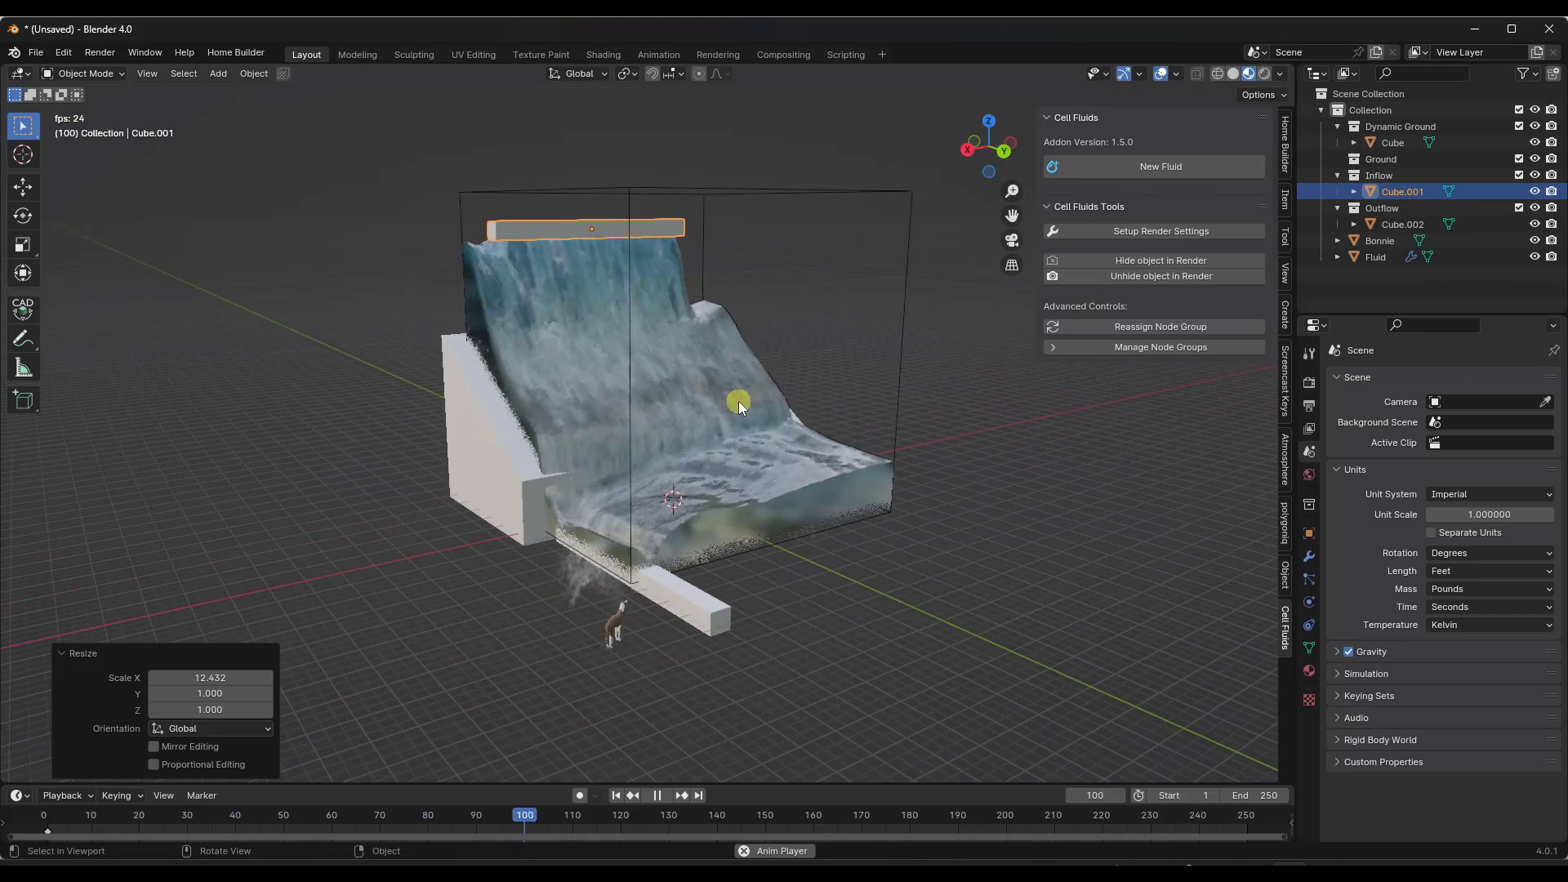